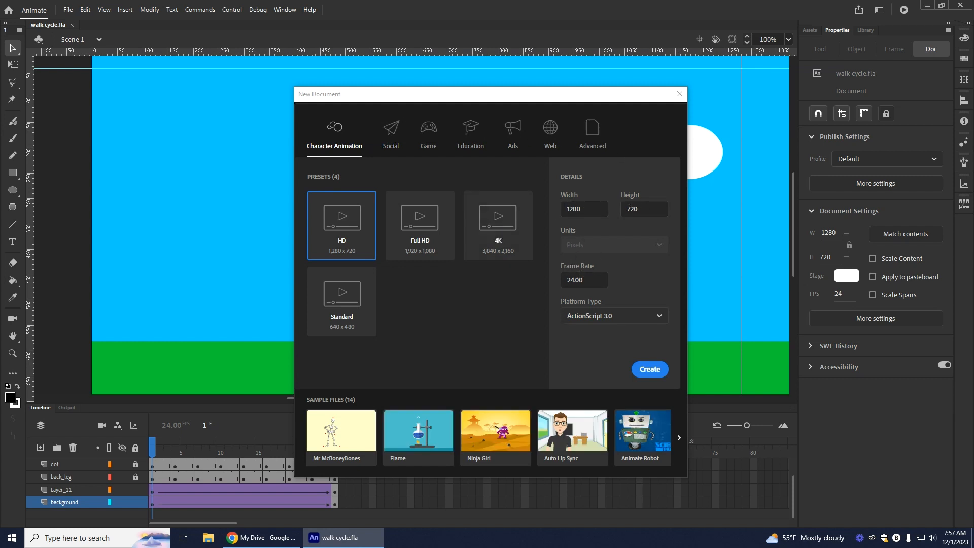
Step: Create an HD 1280 × 720 ActionScript 3.0 document at 24 fps and place the desktop image "walk cycle reference.jpg" on its stage
click(650, 370)
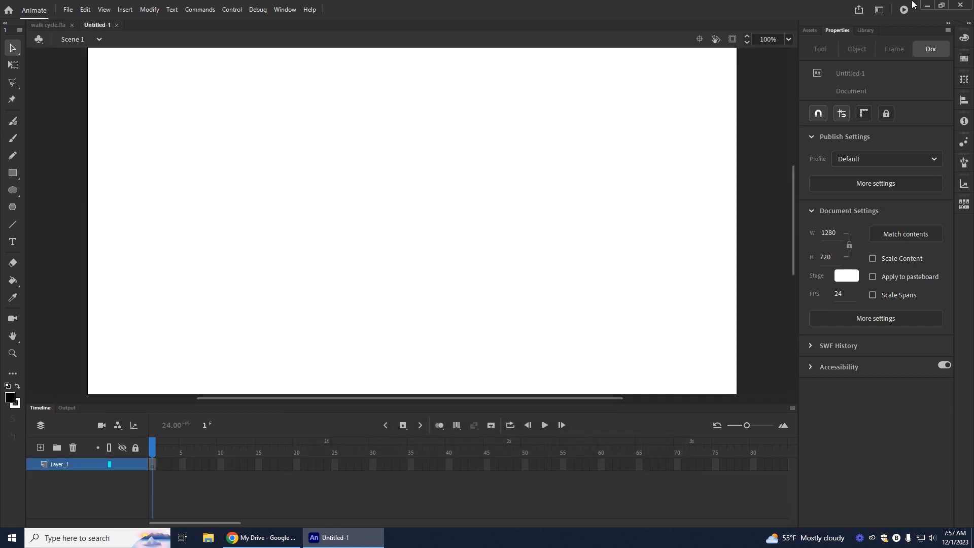
click(941, 5)
drag(466, 29, 656, 32)
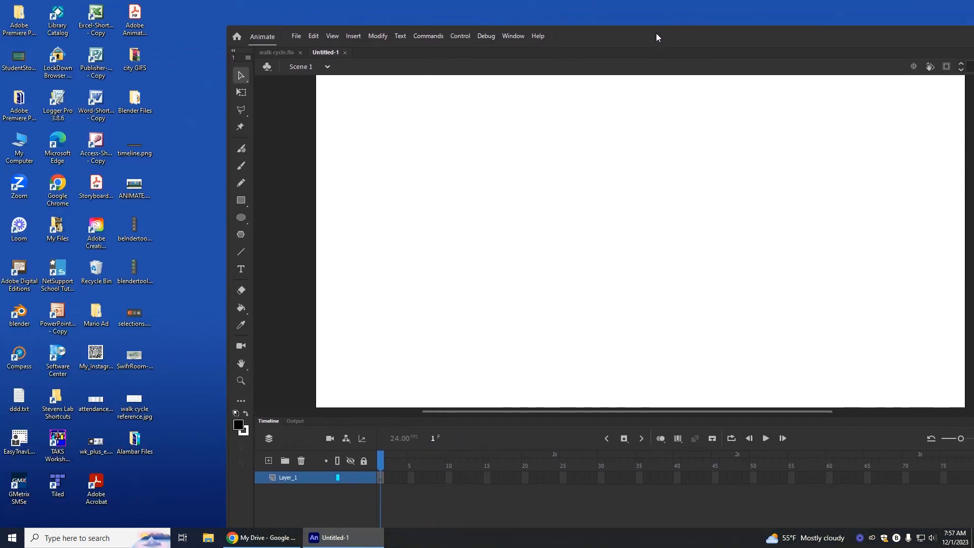
drag(135, 404, 718, 209)
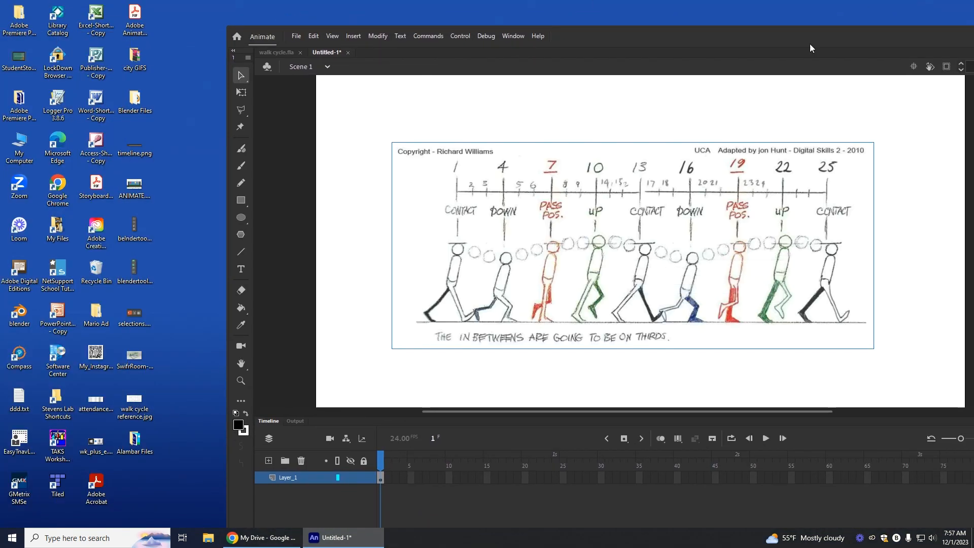
double_click(784, 34)
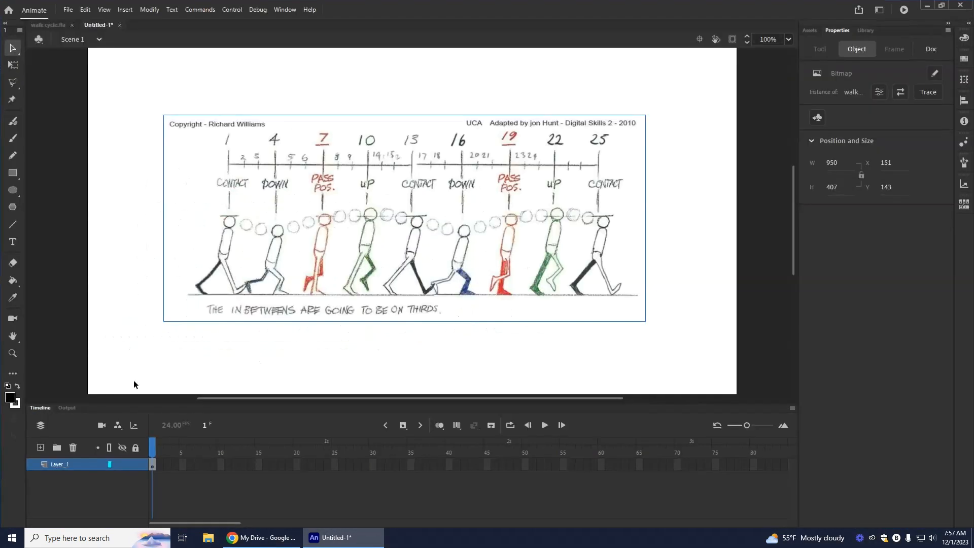
Step: Scale the walk cycle reference image down to about 456 × 195 px and move it into the stage's upper-right corner
click(9, 69)
drag(165, 322, 292, 270)
drag(377, 247, 597, 123)
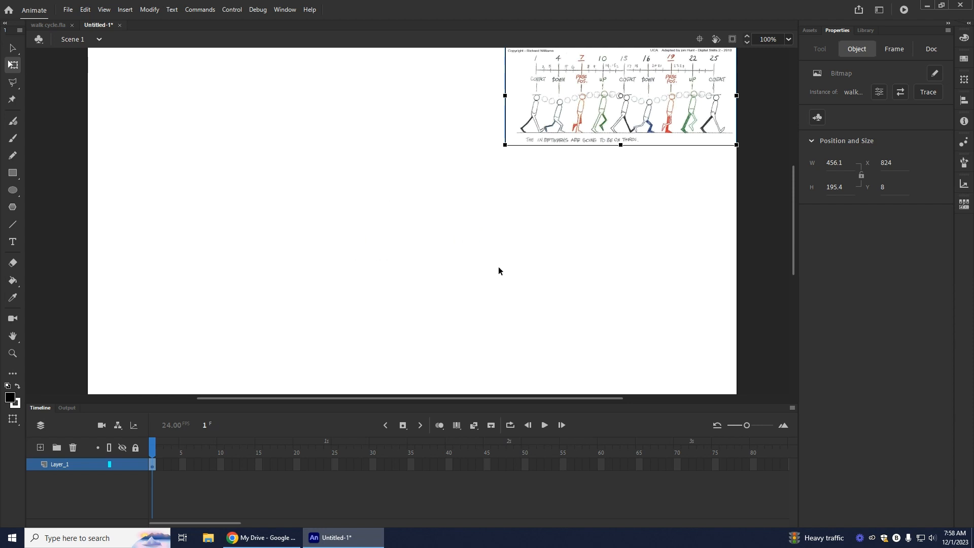
Step: Rename the image's layer "reference" and lock it
click(62, 464)
double_click(61, 465)
text(reference)
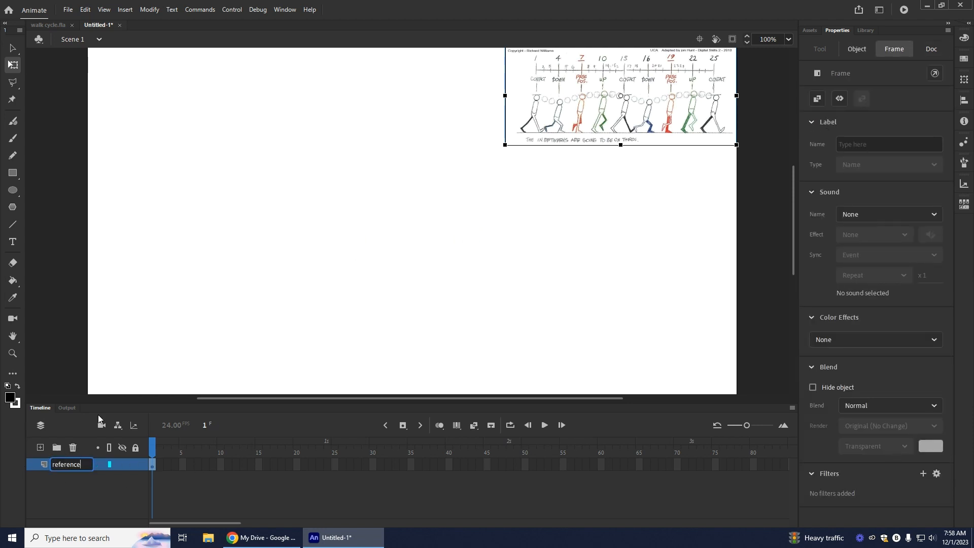
click(135, 464)
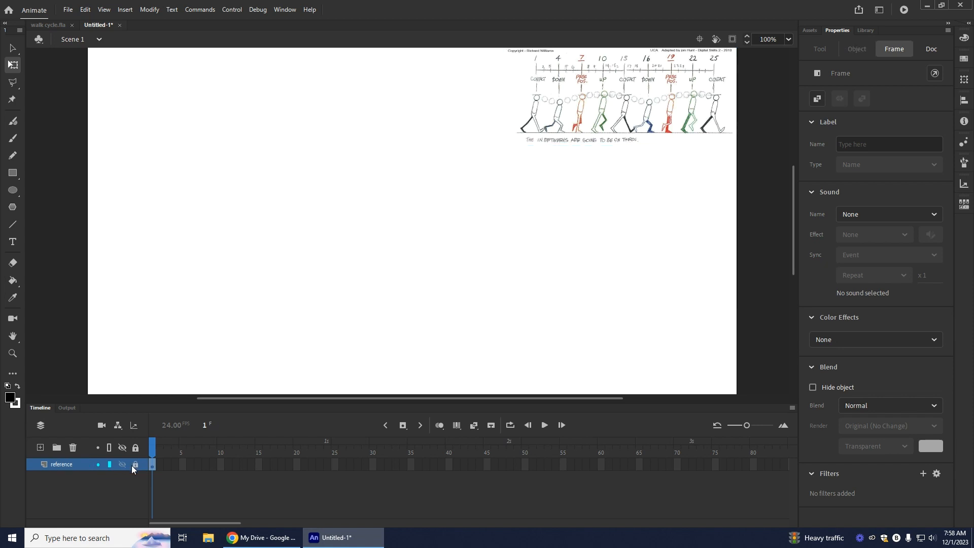
Step: Add a new layer and place it beneath the reference layer
click(41, 447)
drag(76, 465, 71, 482)
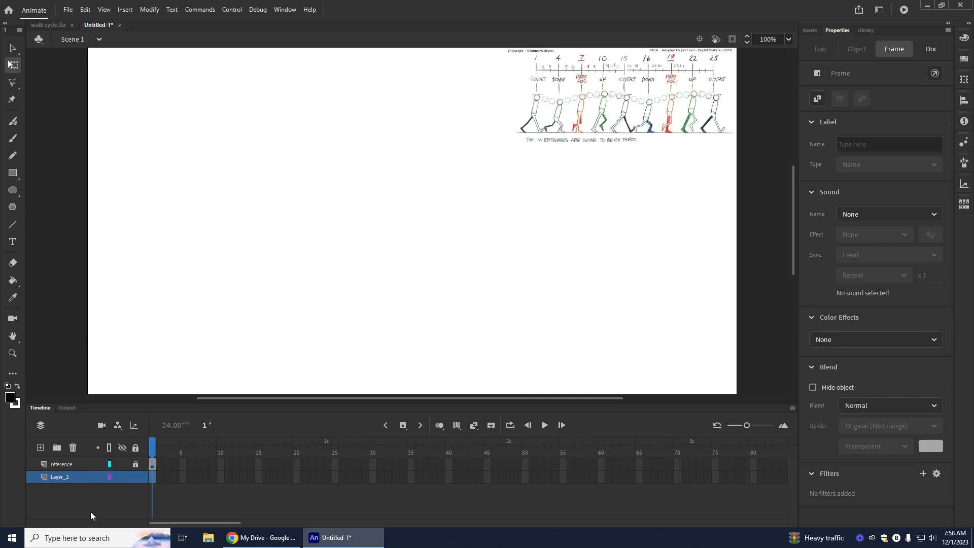
Step: Draw a rectangle filled with #0099CC over the whole stage, about 1282 × 723 px, on the layer below the reference
click(13, 173)
scroll(139, 155, up, 3)
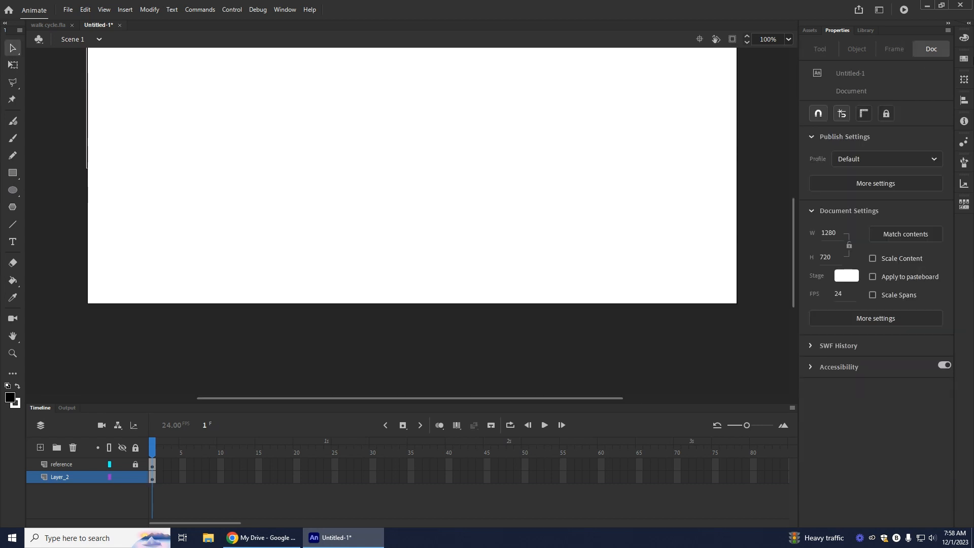
click(788, 39)
click(807, 47)
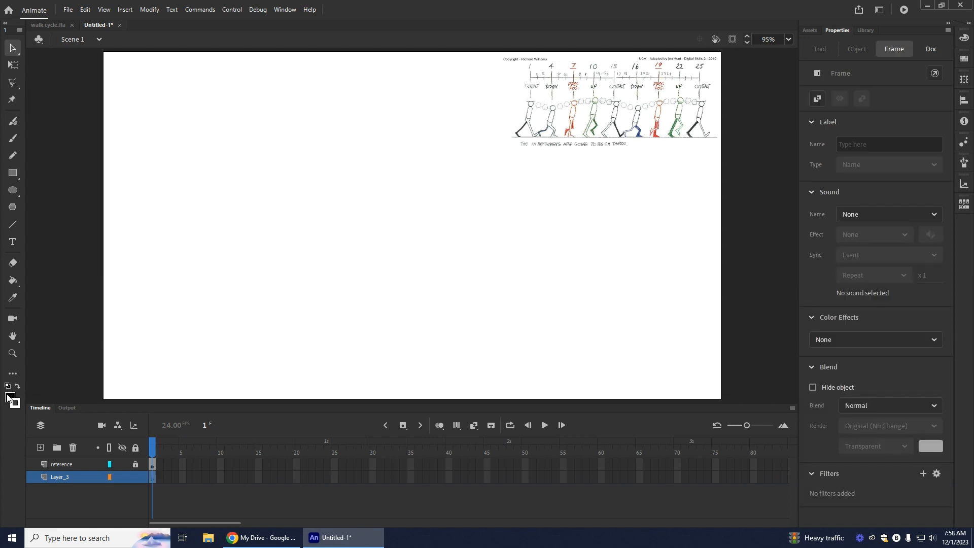
click(10, 398)
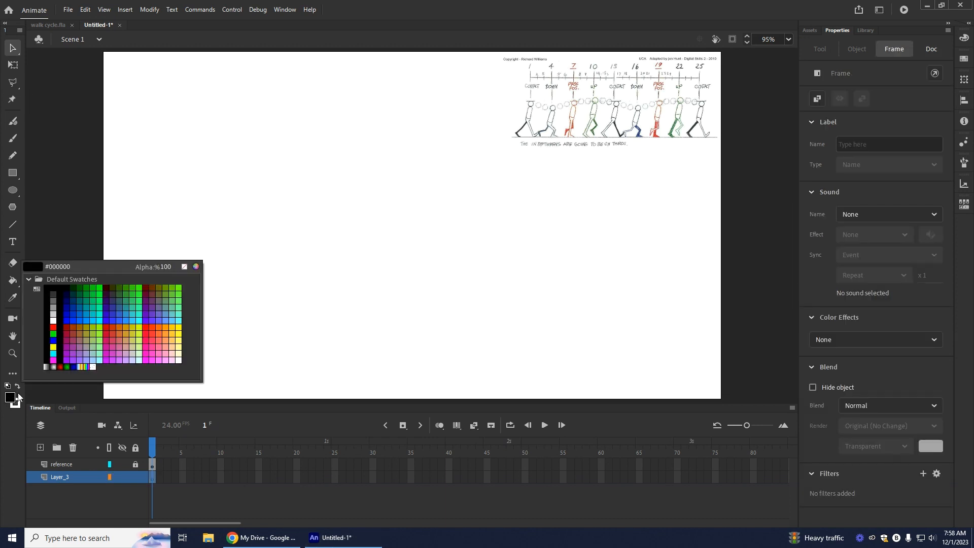
click(93, 308)
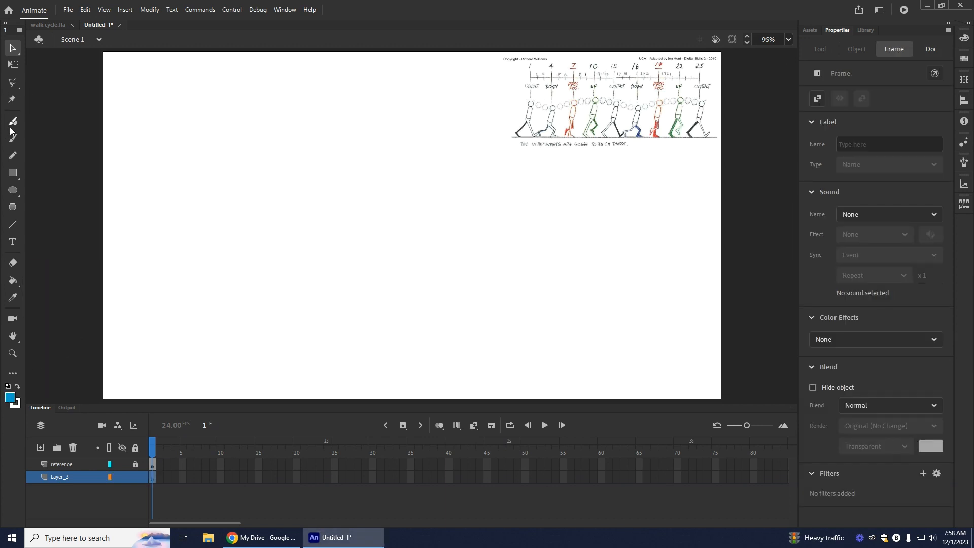
click(12, 173)
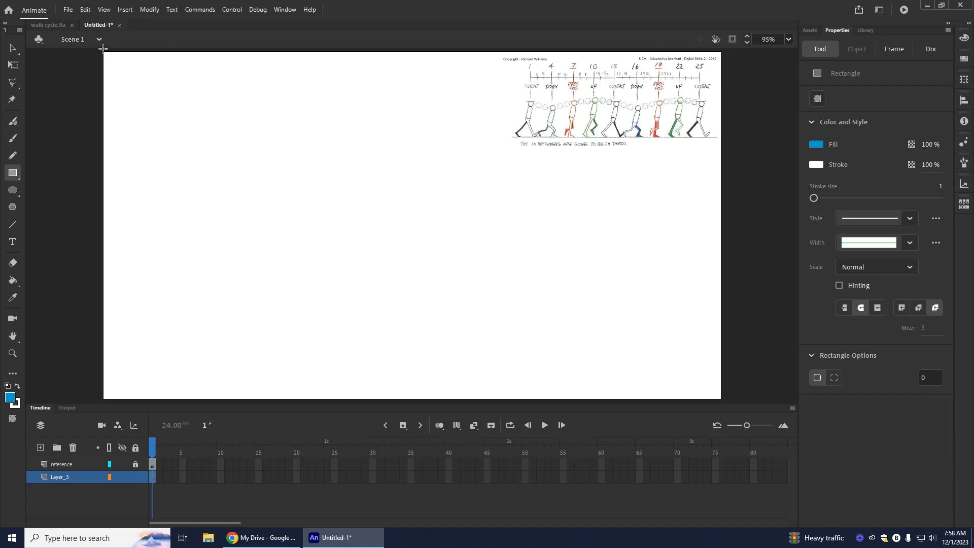
mouse_move(103, 50)
mouse_down()
mouse_move(224, 157)
mouse_move(333, 276)
mouse_move(531, 392)
mouse_move(660, 405)
mouse_move(722, 399)
mouse_up()
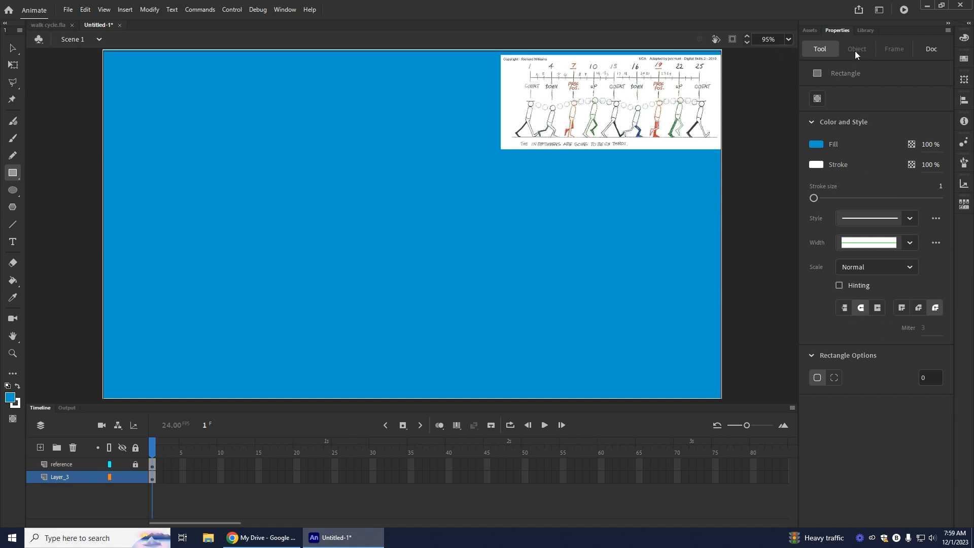
Step: Set the width of the blue rectangle's fill to 2560 px
click(933, 51)
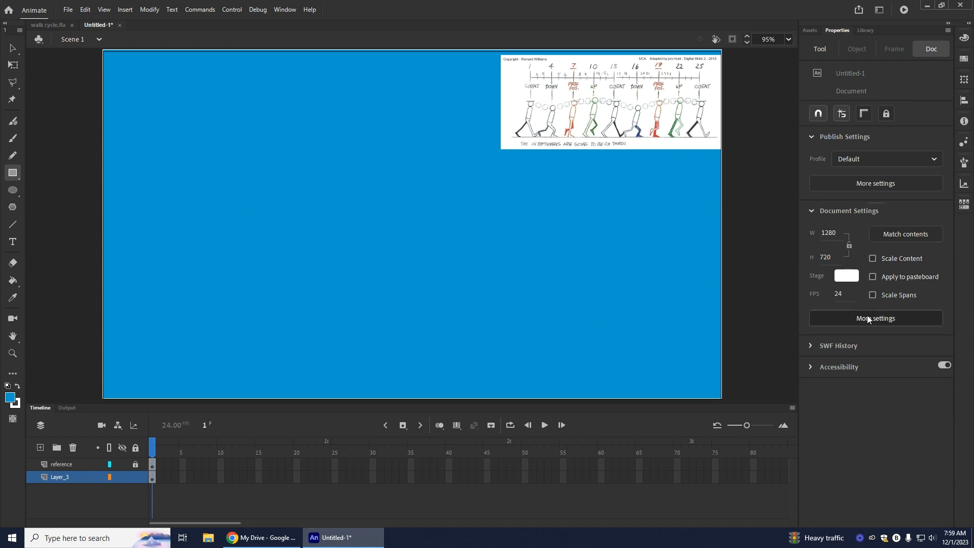
click(13, 48)
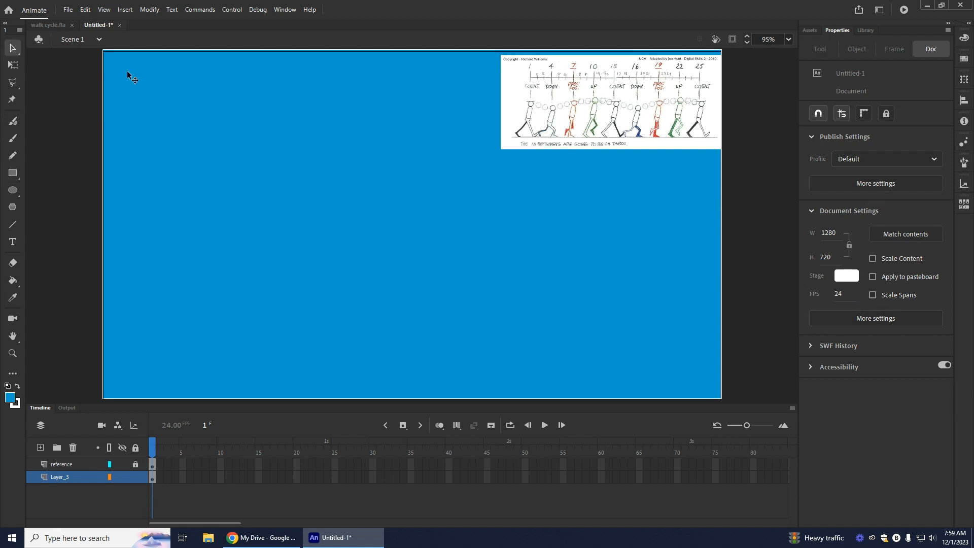
click(483, 229)
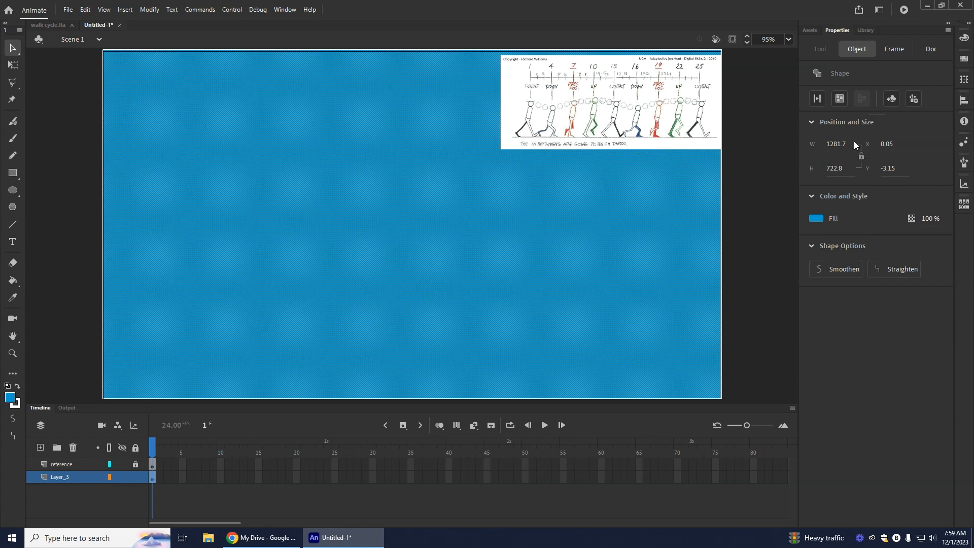
click(837, 145)
text(2560)
key(Return)
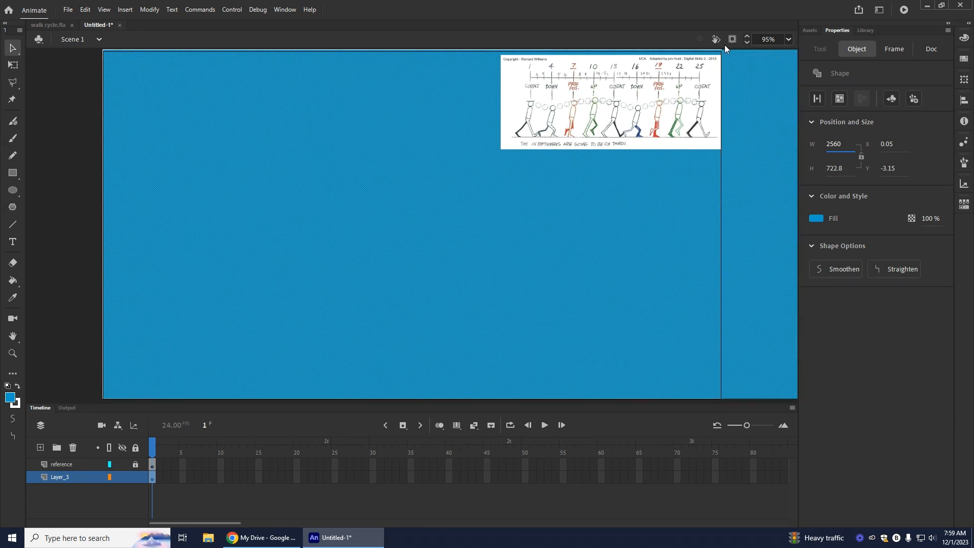
click(748, 43)
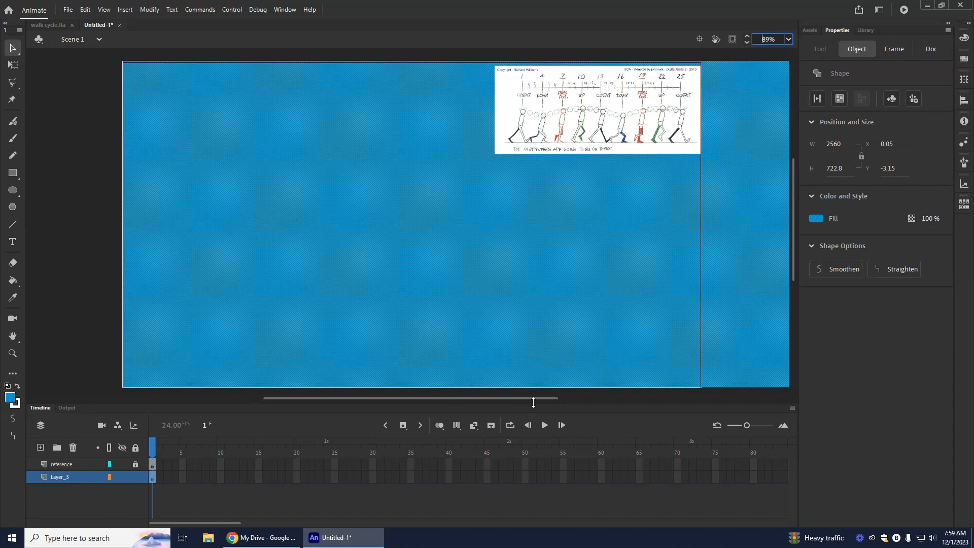
drag(531, 399, 467, 426)
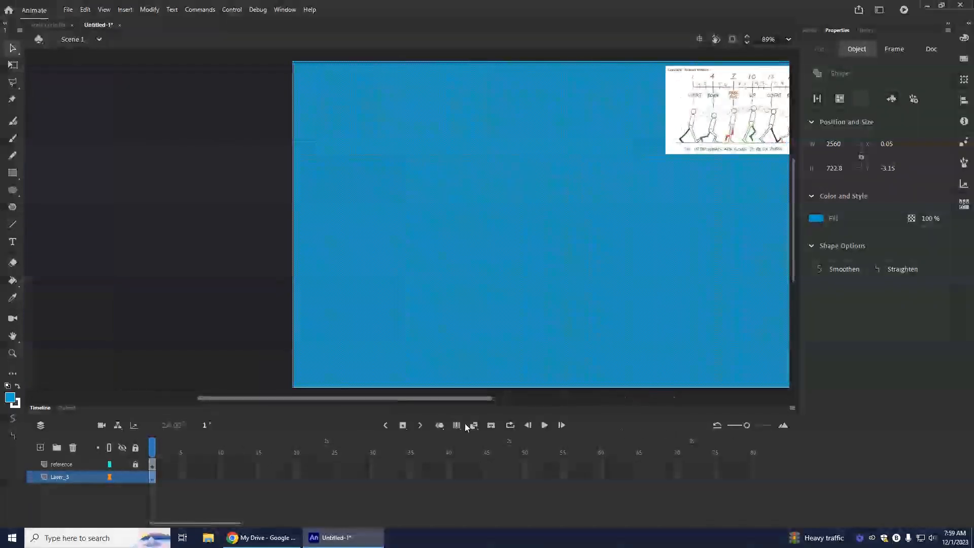
Step: Examine the finished example in walk cycle.fla by scrubbing its timeline and testing the movie, and return to the untitled document
click(30, 25)
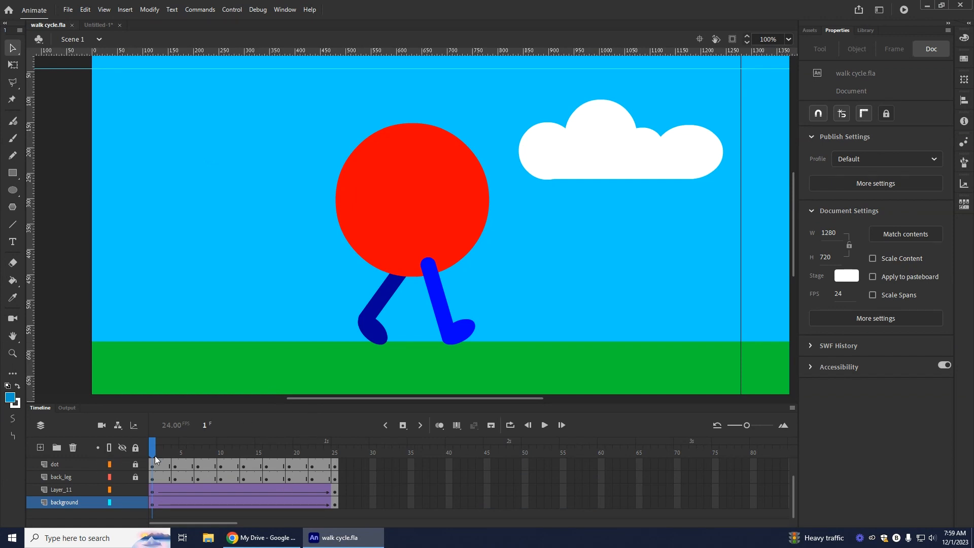
drag(340, 400, 390, 416)
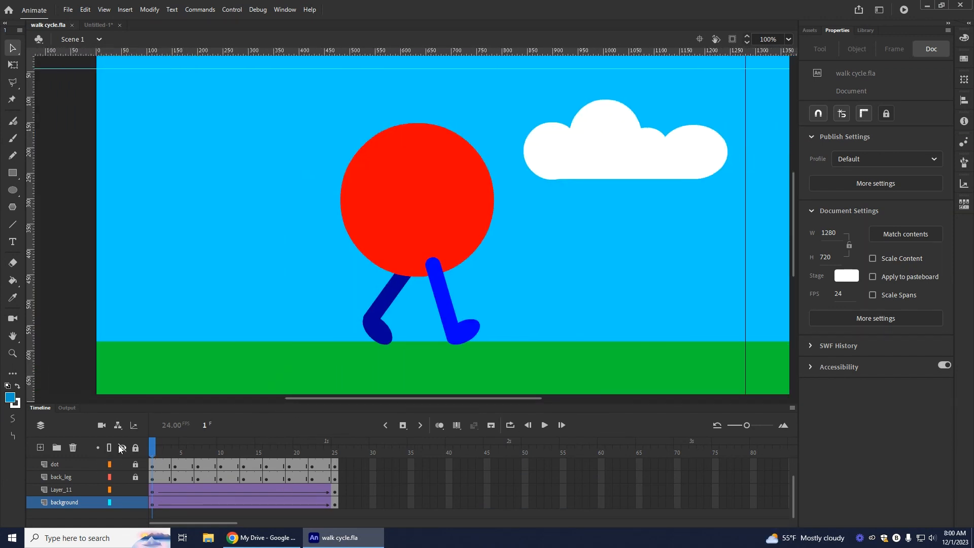
drag(157, 450, 345, 478)
click(904, 9)
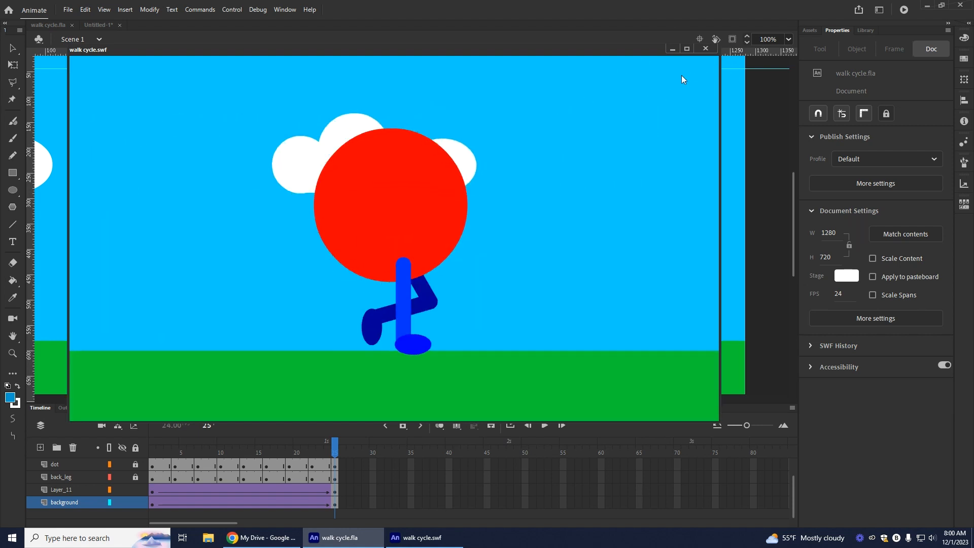
click(704, 48)
drag(331, 445, 491, 474)
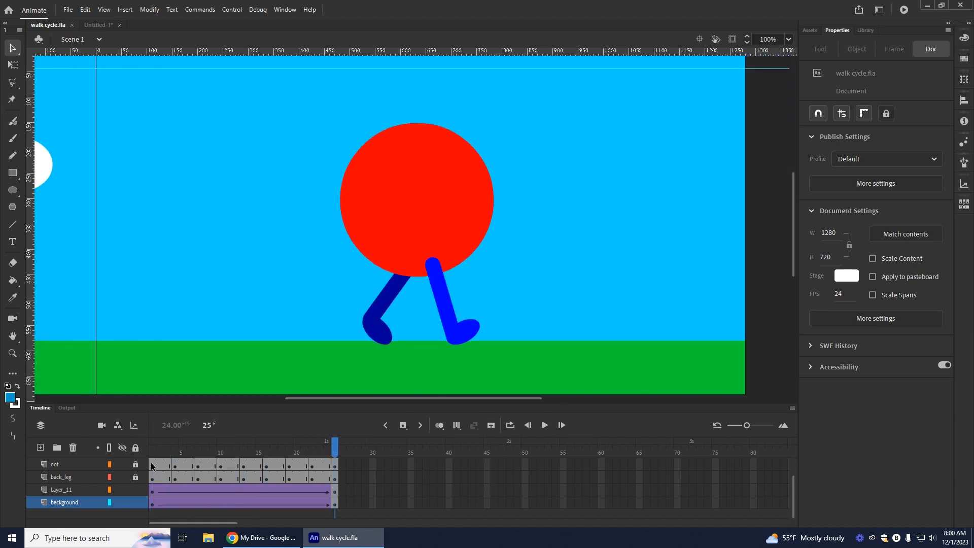
click(96, 24)
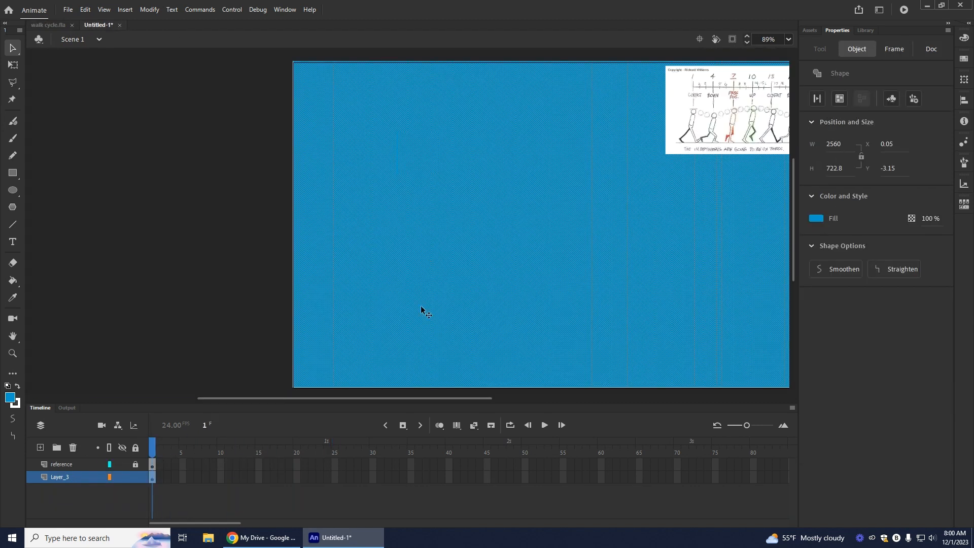
Step: Rename the blue rectangle's layer "sky"
drag(450, 401, 529, 409)
double_click(59, 476)
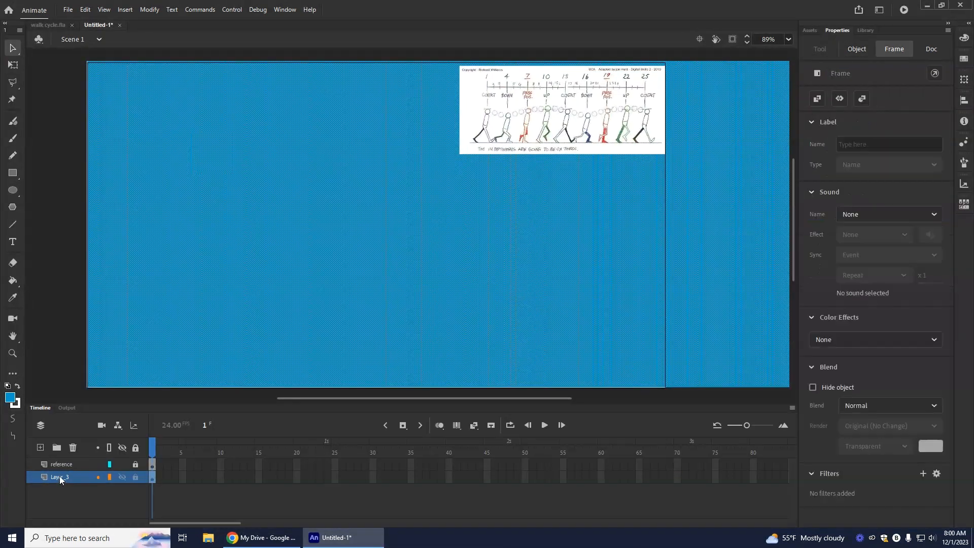
text(sky)
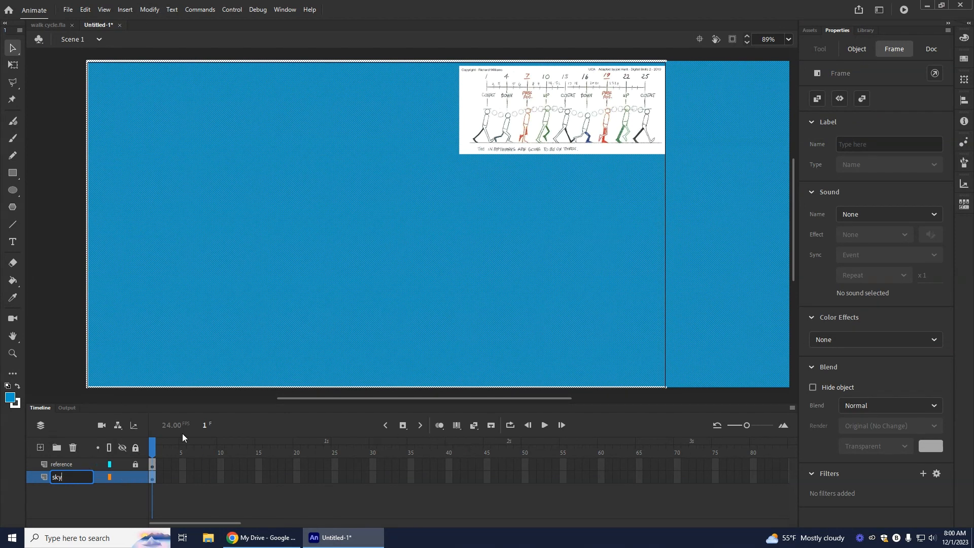
Step: Add a layer above the sky and draw a #00CC33 ground rectangle about 1490 × 152 px along the stage's bottom edge
click(40, 448)
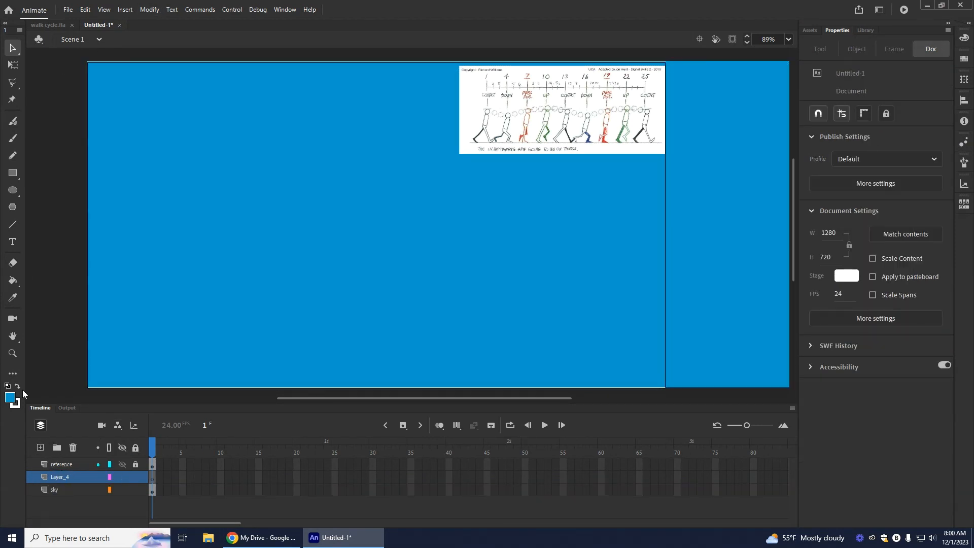
click(10, 398)
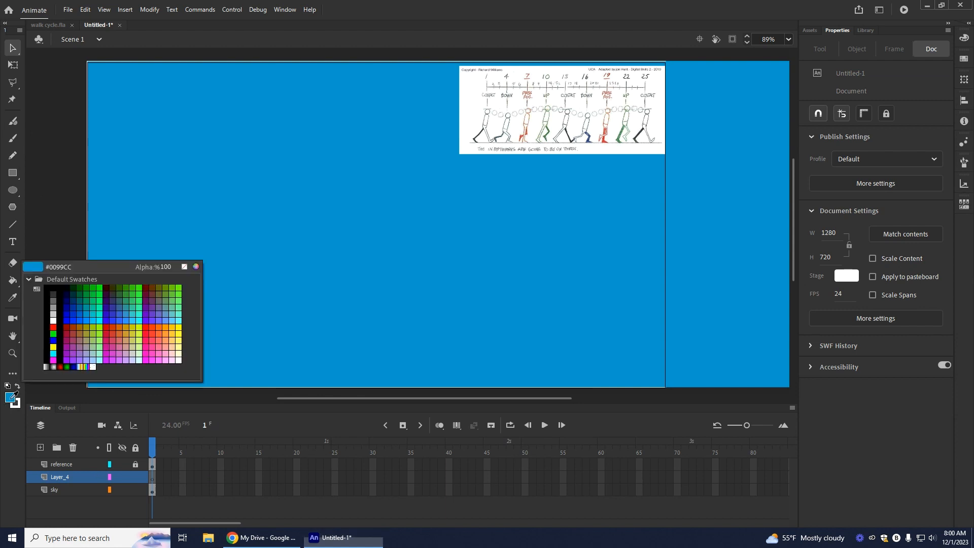
click(96, 290)
key(r)
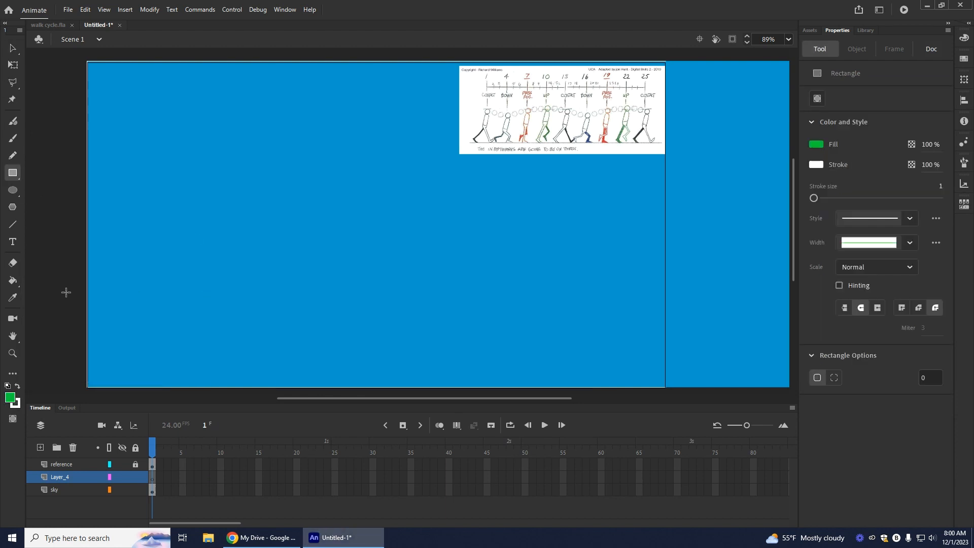
drag(87, 319, 760, 393)
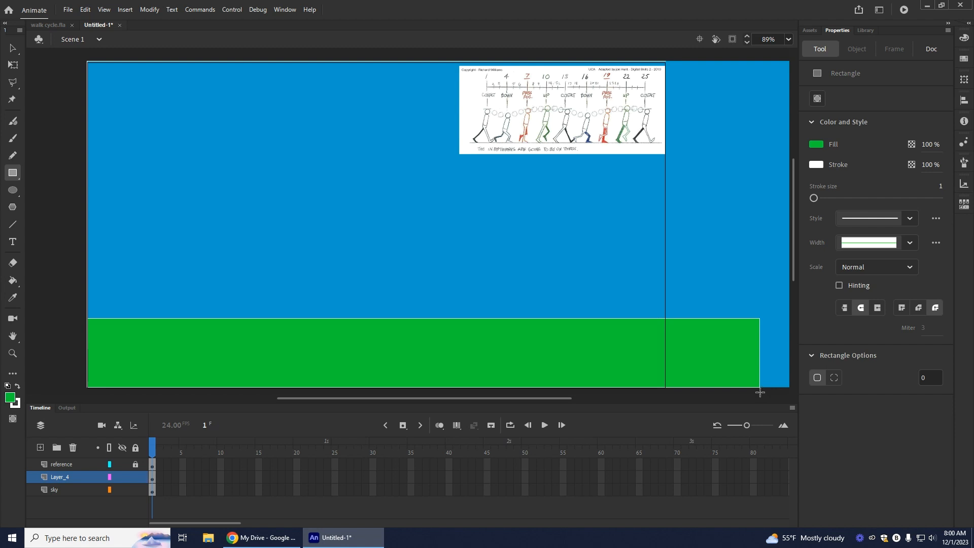
Step: Lock the sky layer against editing
click(13, 48)
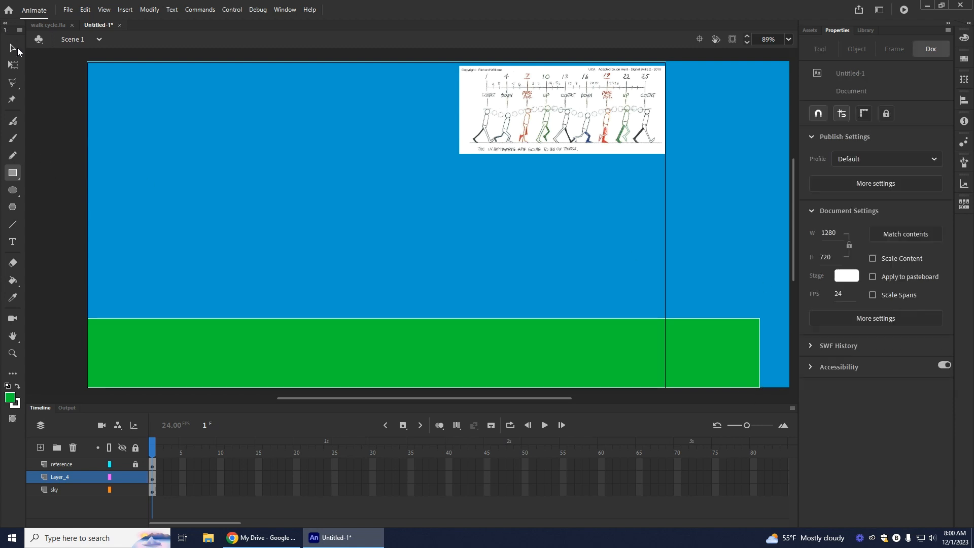
click(165, 349)
drag(72, 306, 26, 341)
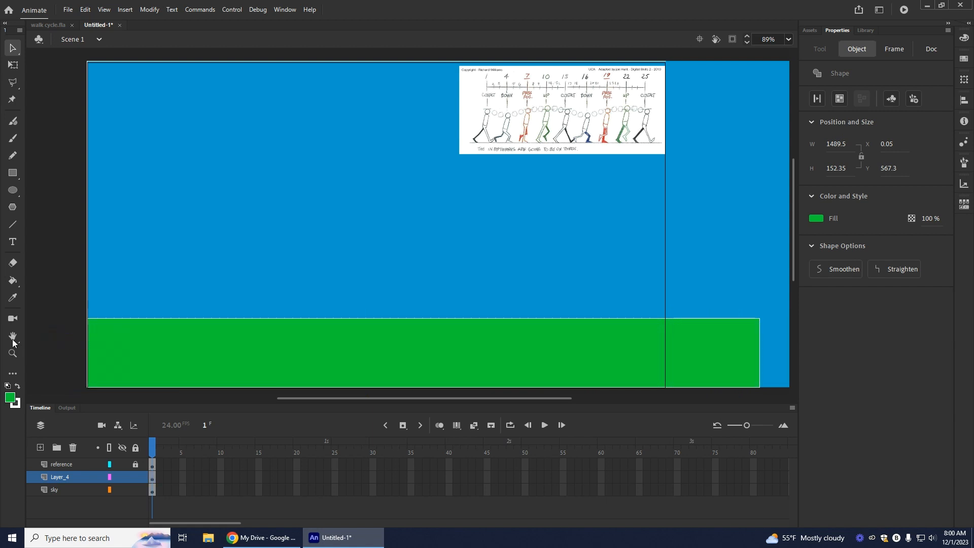
click(135, 490)
Step: Remove the white stroke from the green ground rectangle
drag(68, 300, 854, 418)
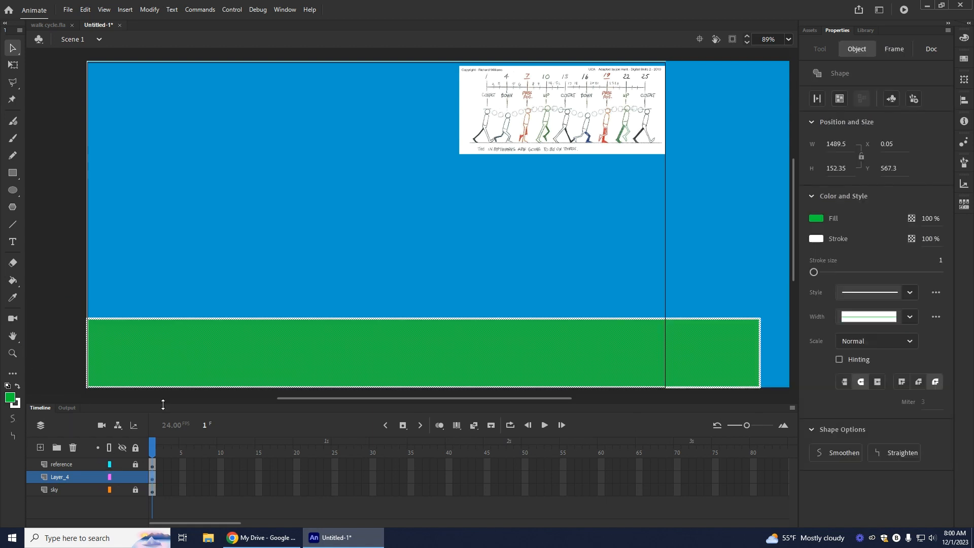
click(17, 404)
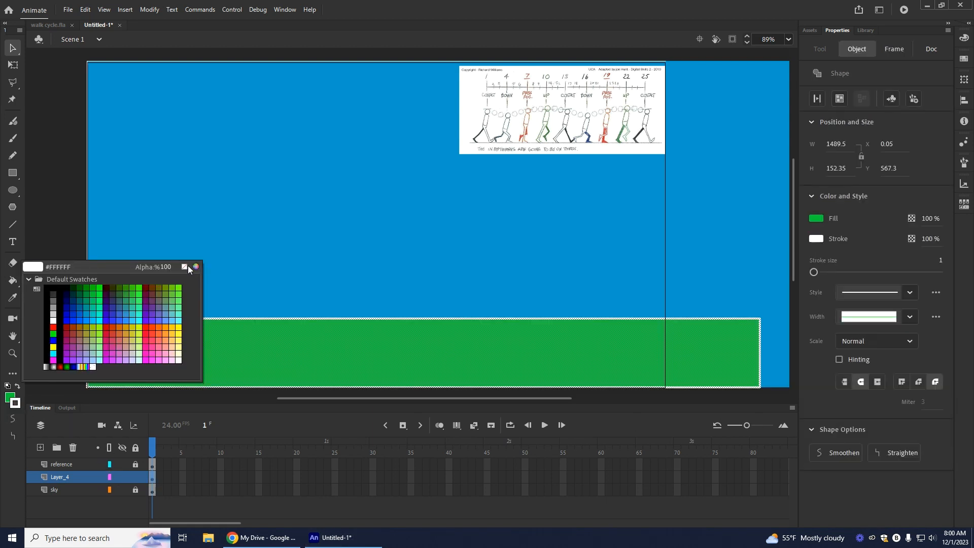
click(187, 266)
click(44, 160)
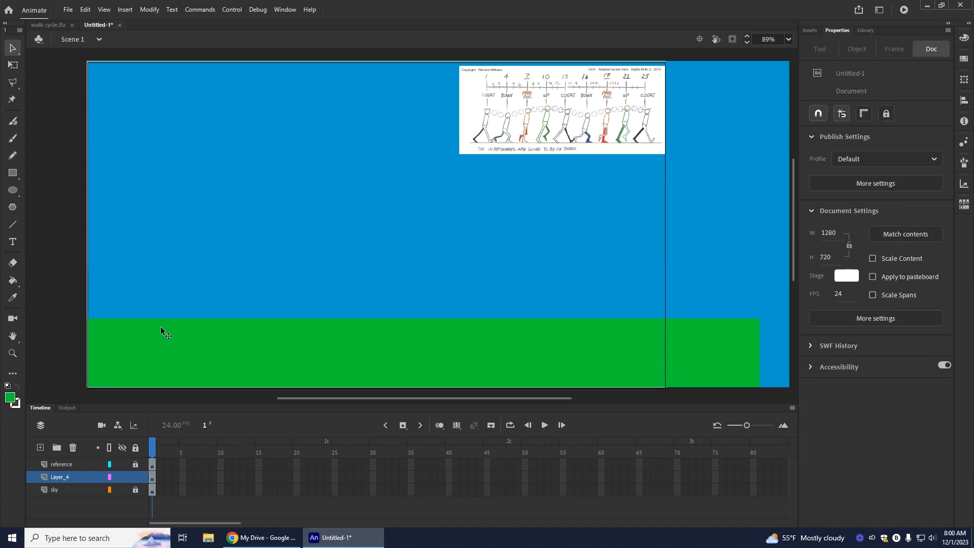
Step: Set the green ground rectangle's width to 2560 px to match the sky, and lock the ground and sky layers
click(208, 363)
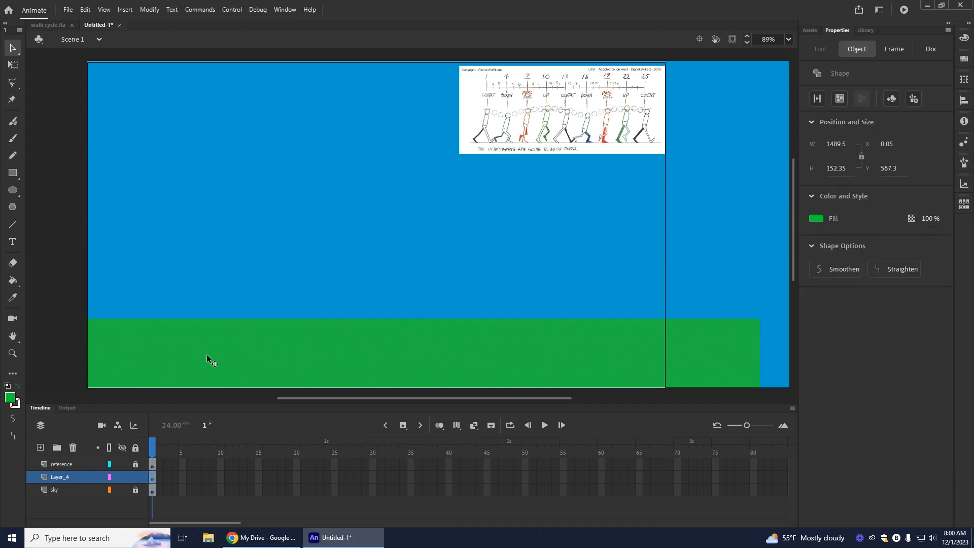
click(596, 239)
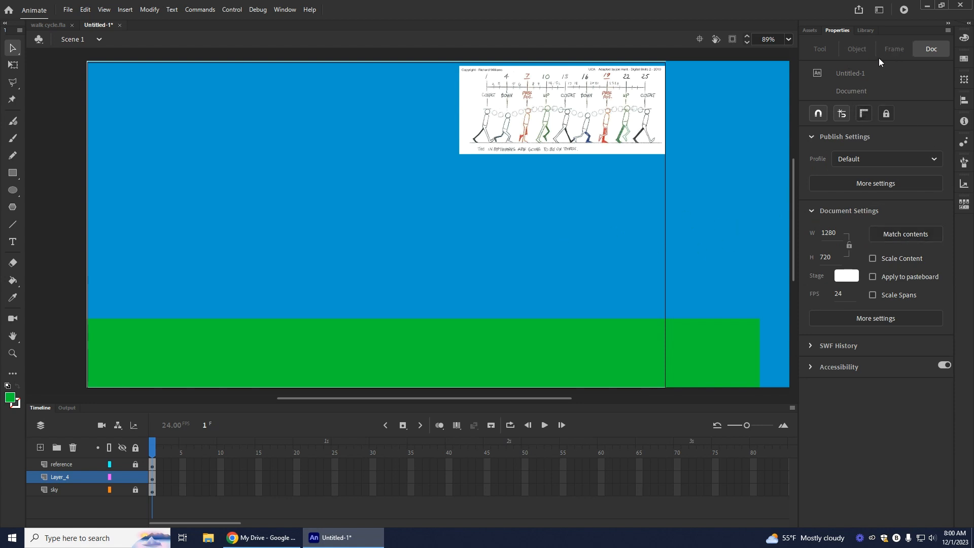
click(135, 489)
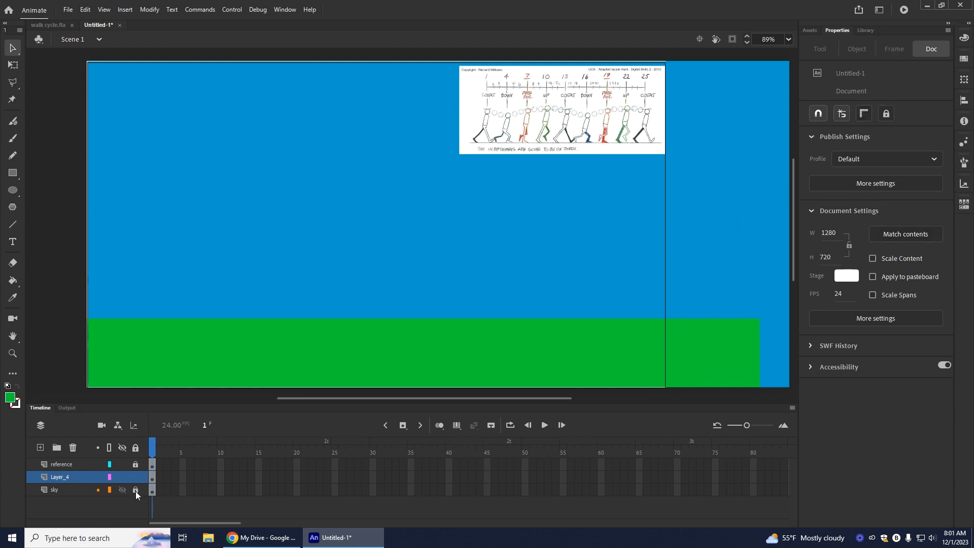
click(235, 267)
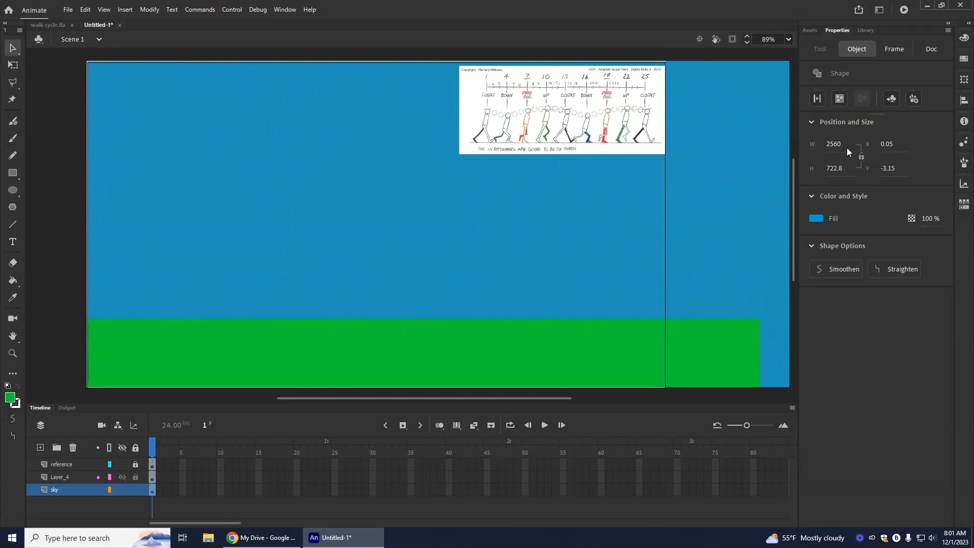
click(568, 364)
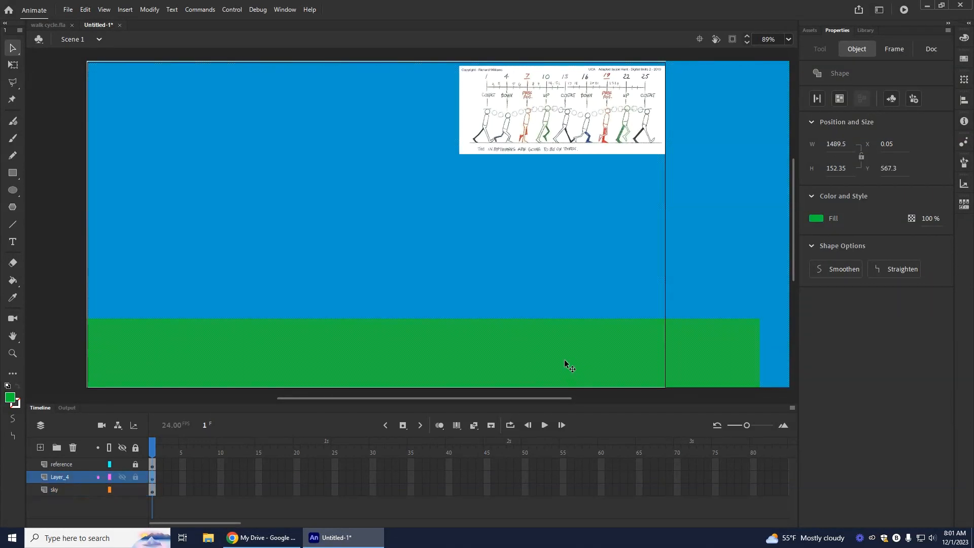
click(837, 144)
text(2560)
key(Return)
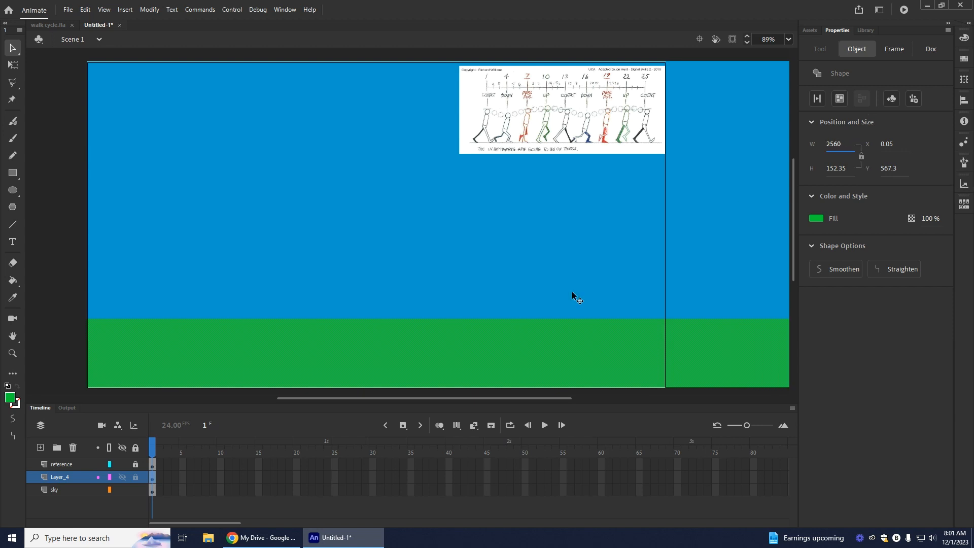
drag(528, 398, 740, 399)
drag(668, 398, 428, 406)
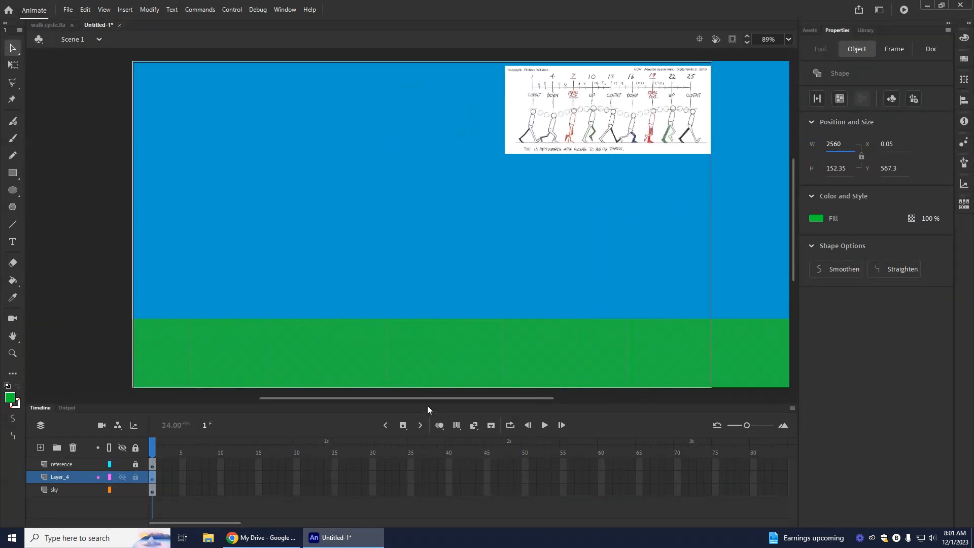
click(136, 477)
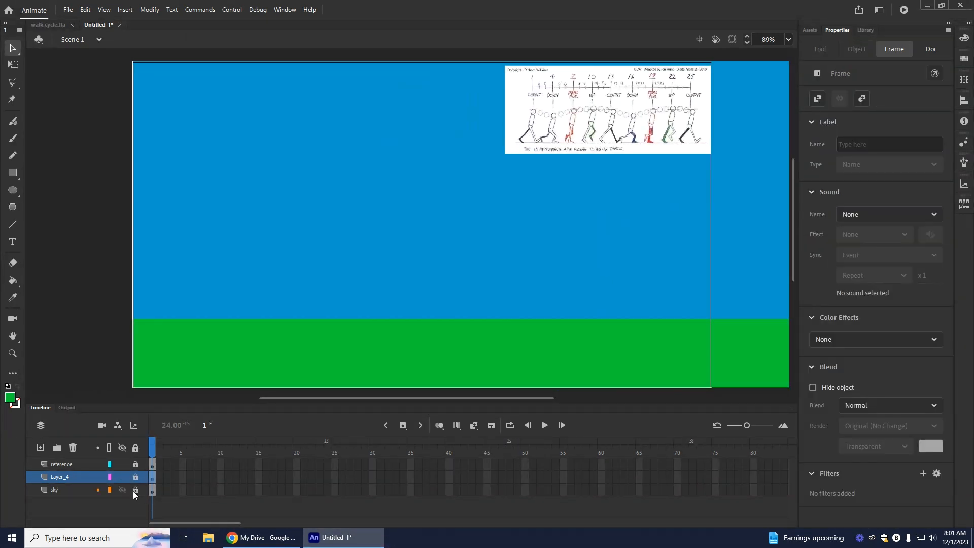
Step: Add a layer above the reference layer and draw a #FF0000 circle about 315 px in diameter near the stage's centre
click(55, 464)
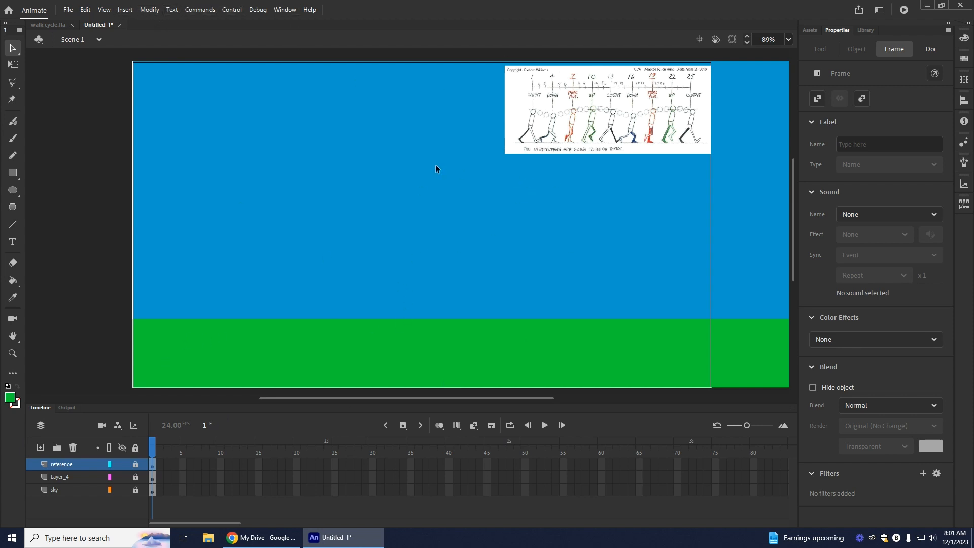
click(40, 447)
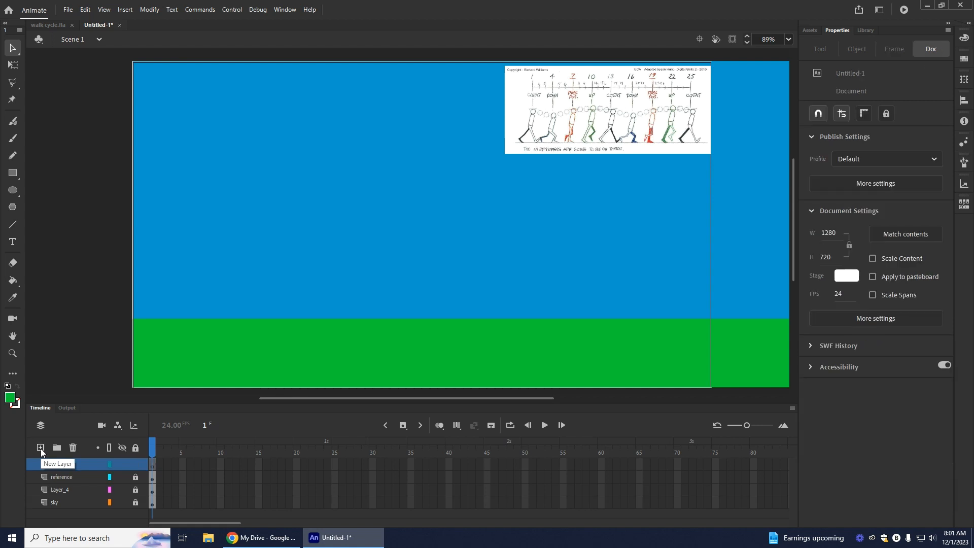
click(11, 193)
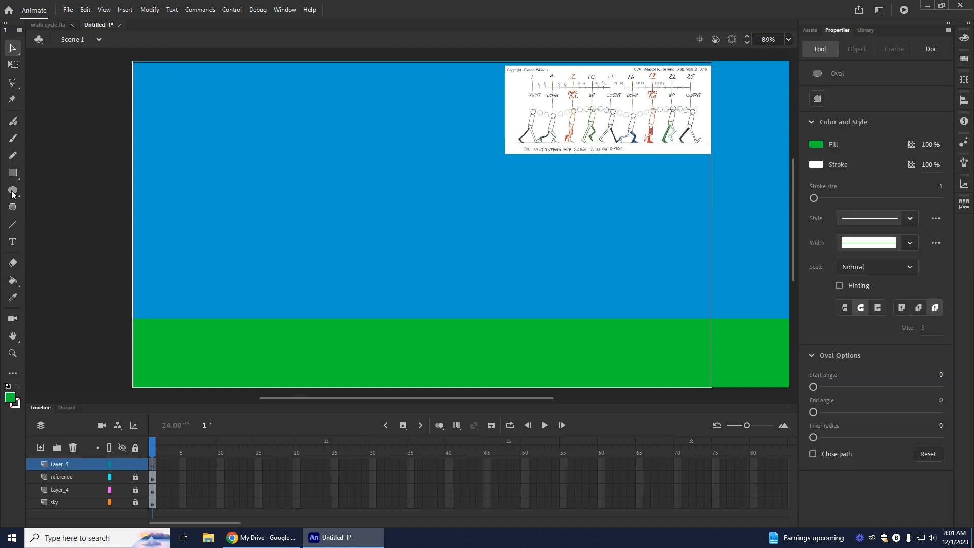
click(10, 397)
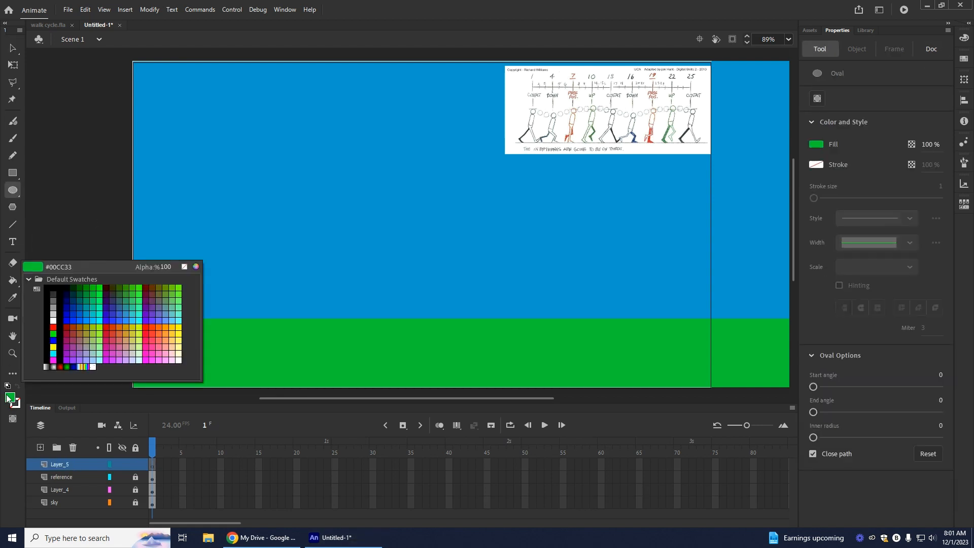
click(53, 327)
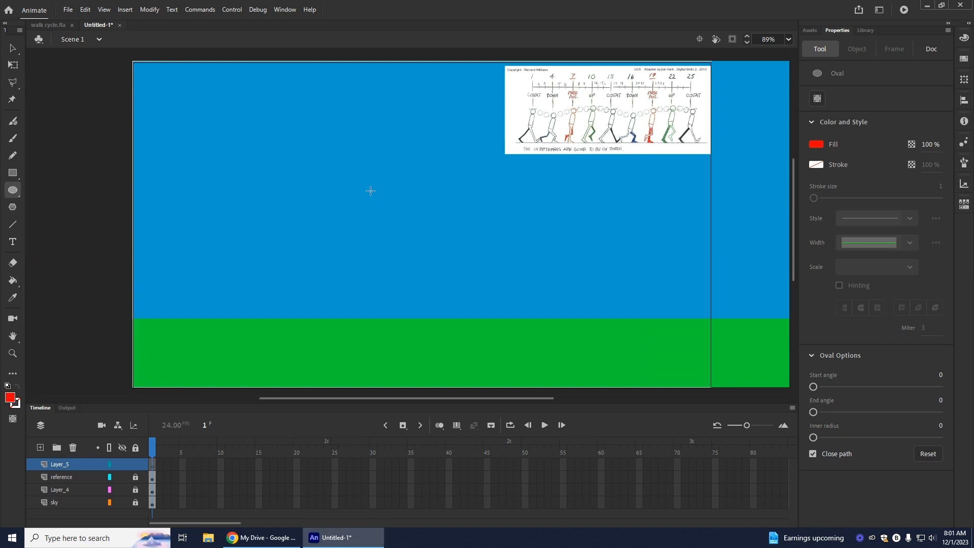
drag(365, 183, 508, 287)
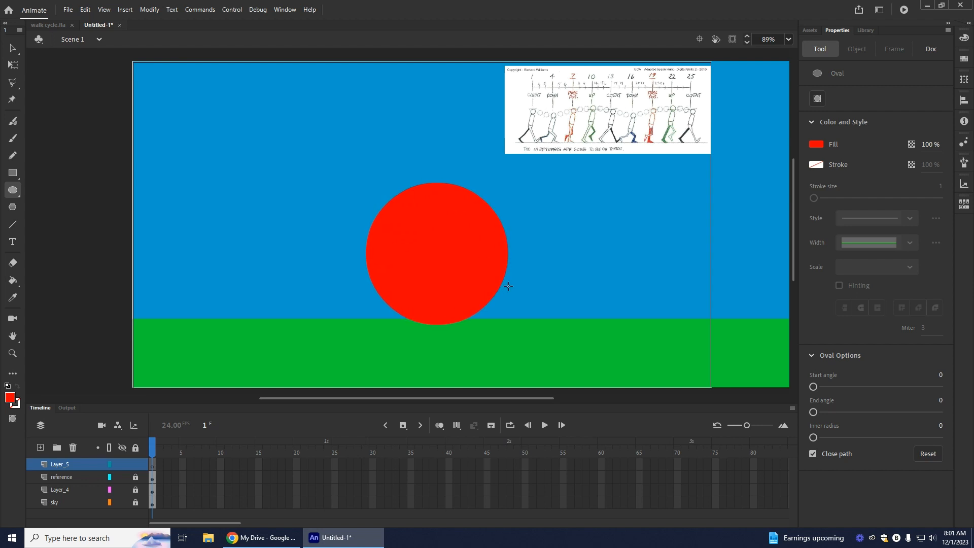
drag(508, 286, 509, 286)
Step: Move the red circle up above the ground to about X 503, Y 154
key(v)
drag(466, 239, 457, 221)
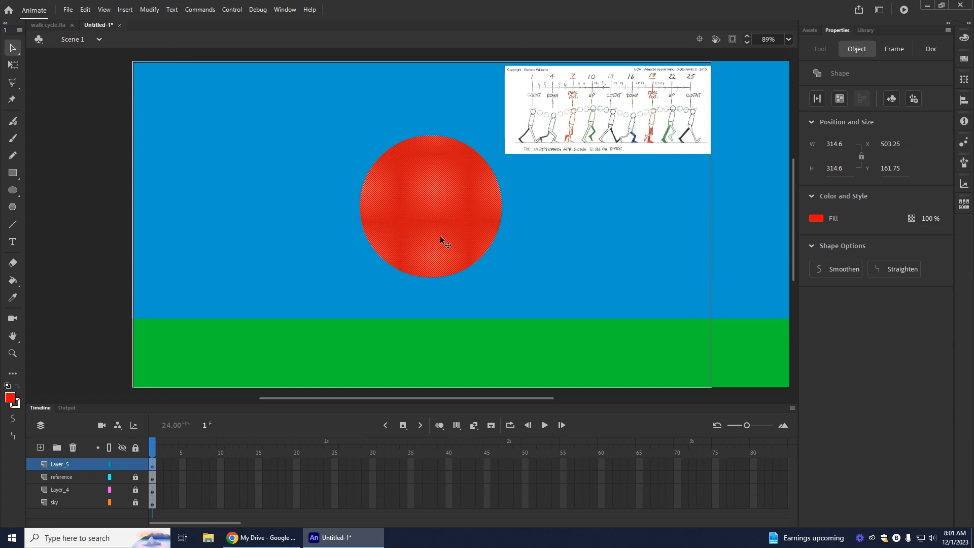
drag(436, 235, 434, 233)
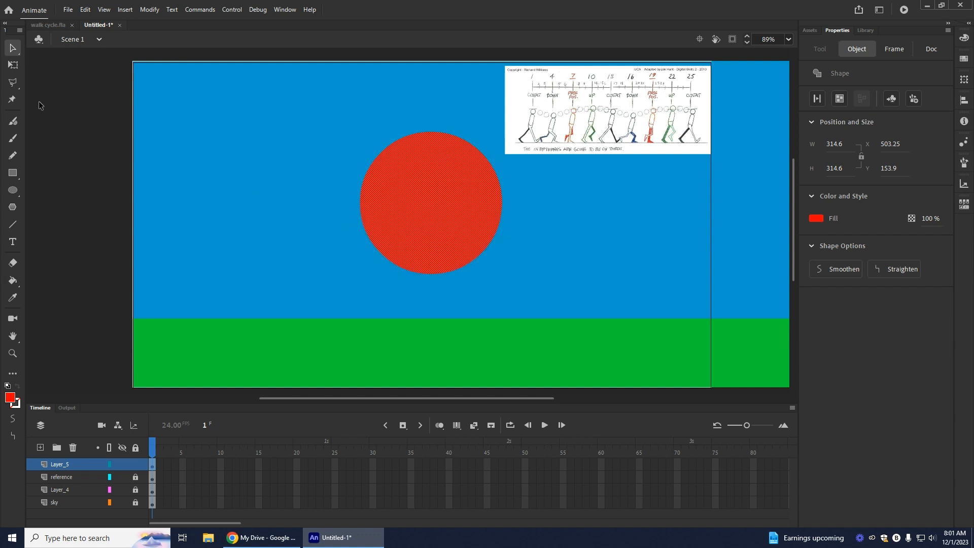
Step: Fit the finished walk cycle.fla scene in the window to compare the dot's placement, and return to the untitled document
click(39, 26)
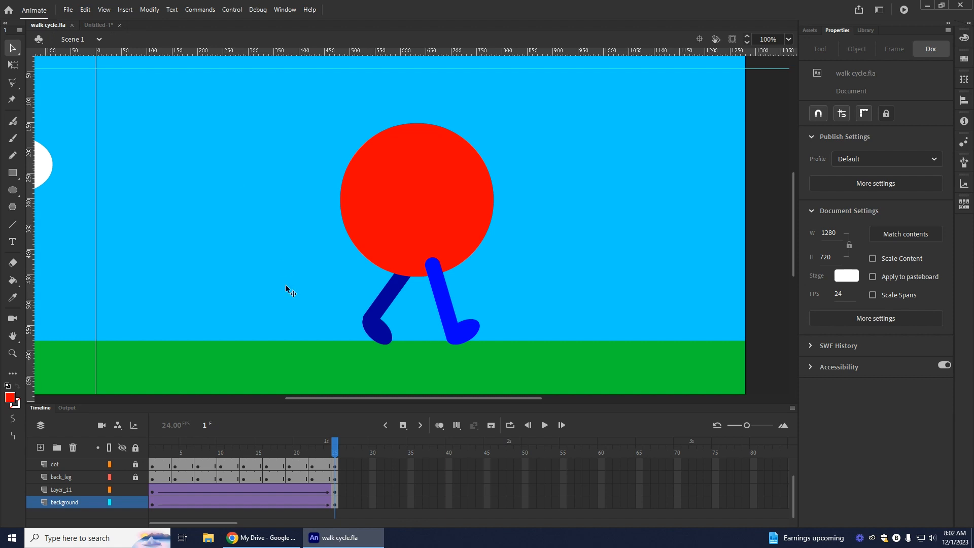
scroll(282, 289, up, 3)
click(789, 39)
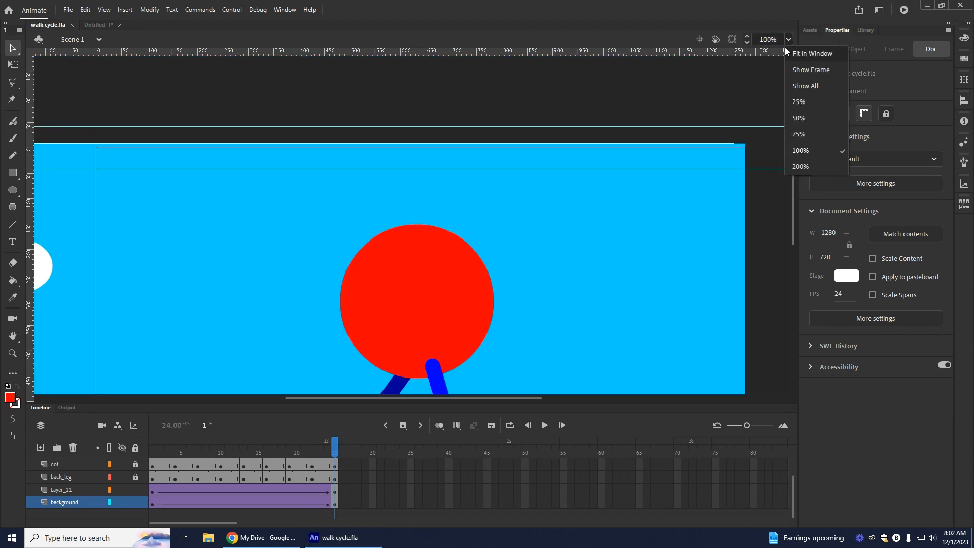
click(786, 51)
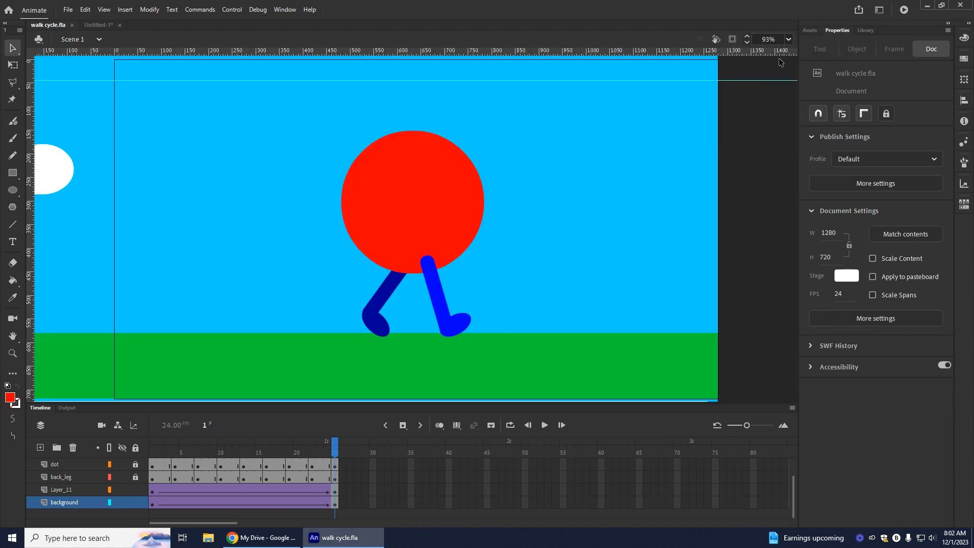
click(100, 25)
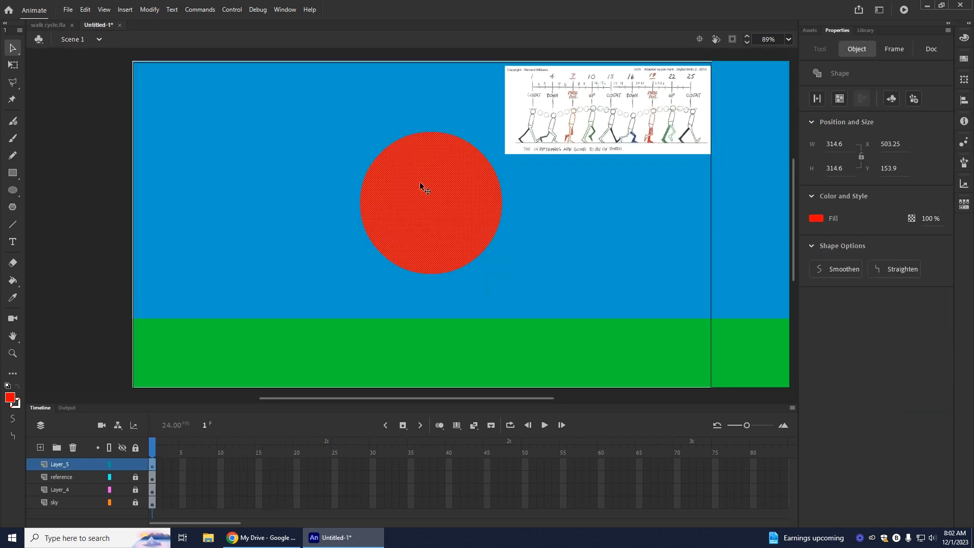
Step: Nudge the red circle slightly to the right, to about X 509
click(62, 246)
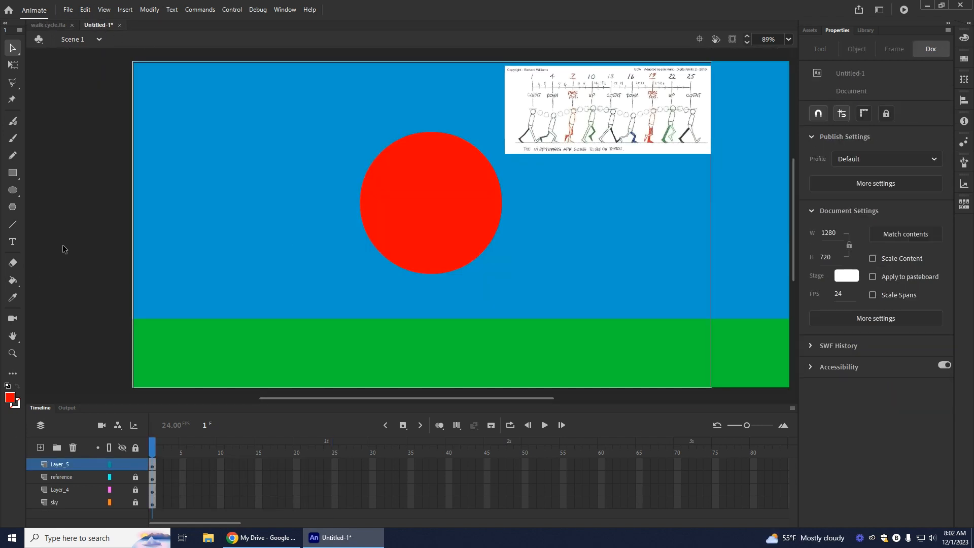
drag(458, 232, 460, 231)
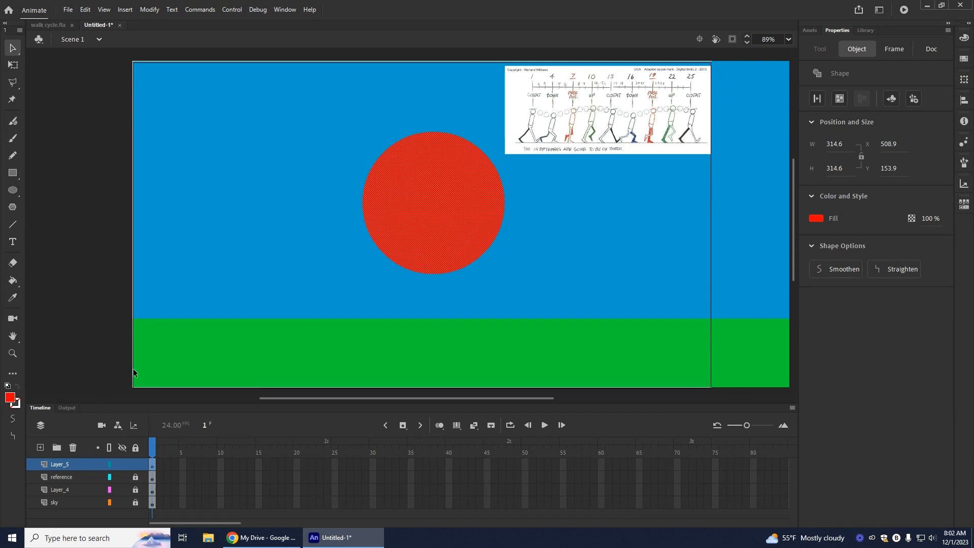
click(196, 305)
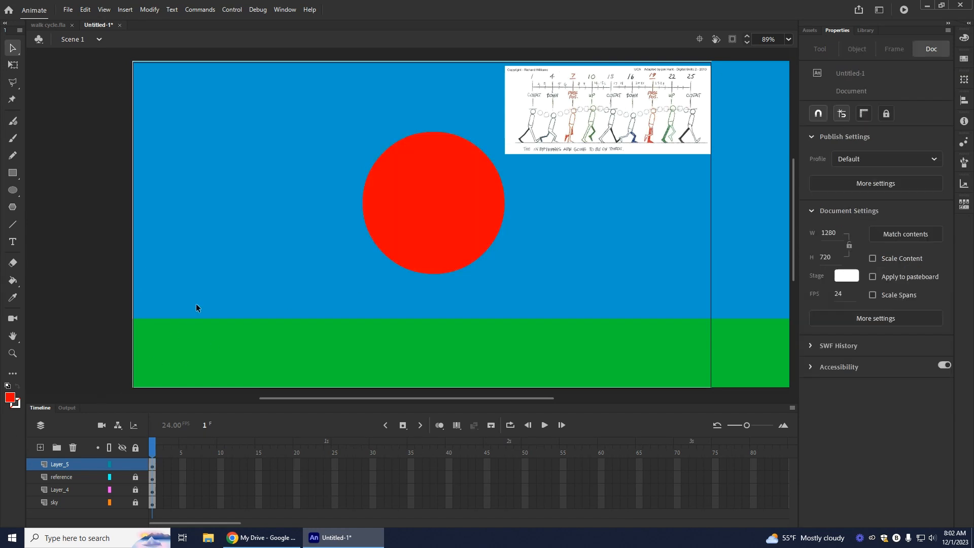
Step: Unlock the sky layer and change the sky rectangle's fill to #00CCFF
click(135, 503)
click(209, 276)
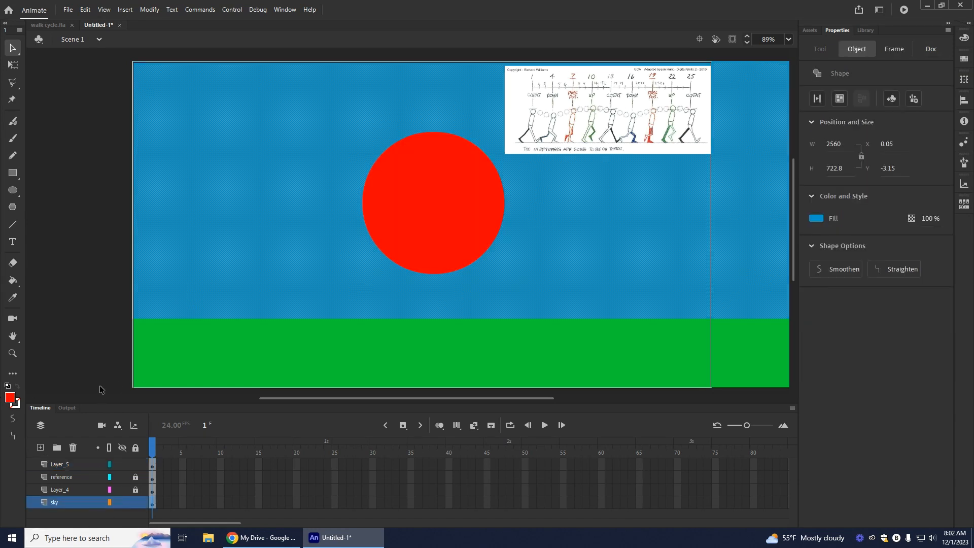
click(817, 220)
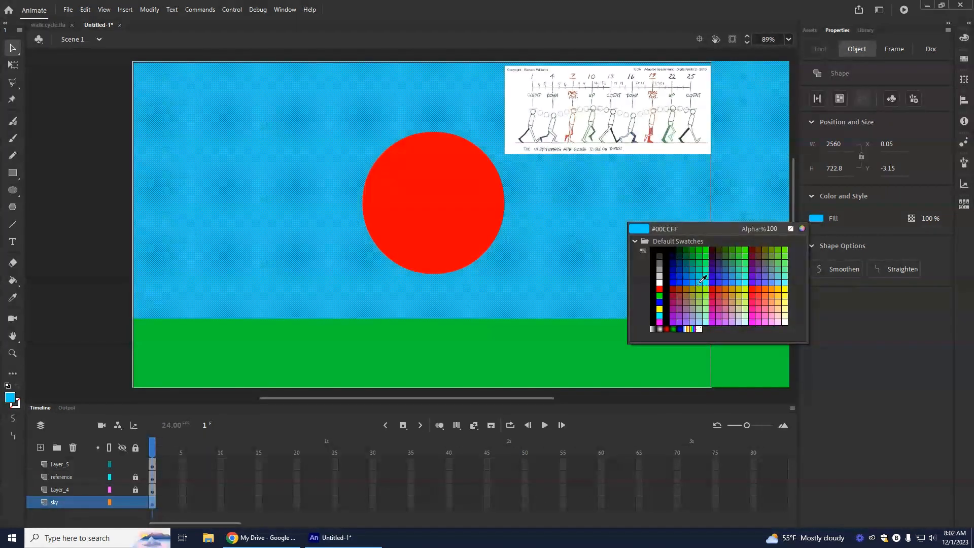
click(699, 282)
click(34, 110)
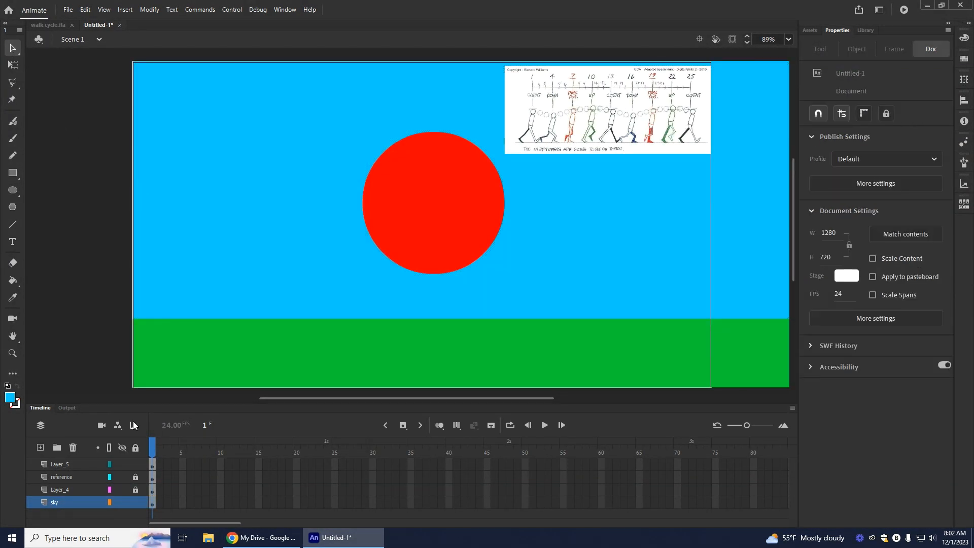
Step: Rename the red circle's layer "Dot"
click(62, 464)
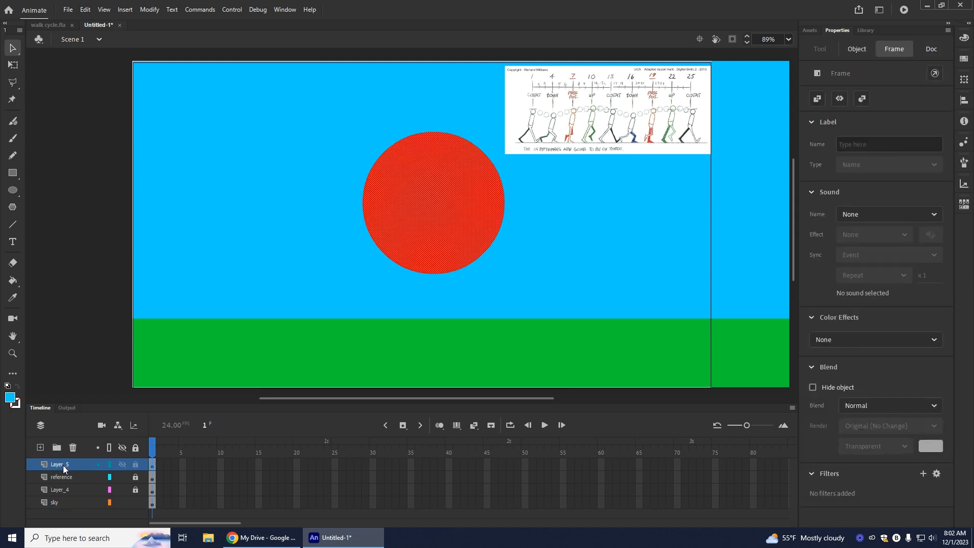
double_click(56, 464)
text(Dot)
click(53, 478)
Step: Rename the ground rectangle's layer "grass" and lock the sky layer again
click(68, 489)
double_click(59, 490)
text(grass)
click(66, 471)
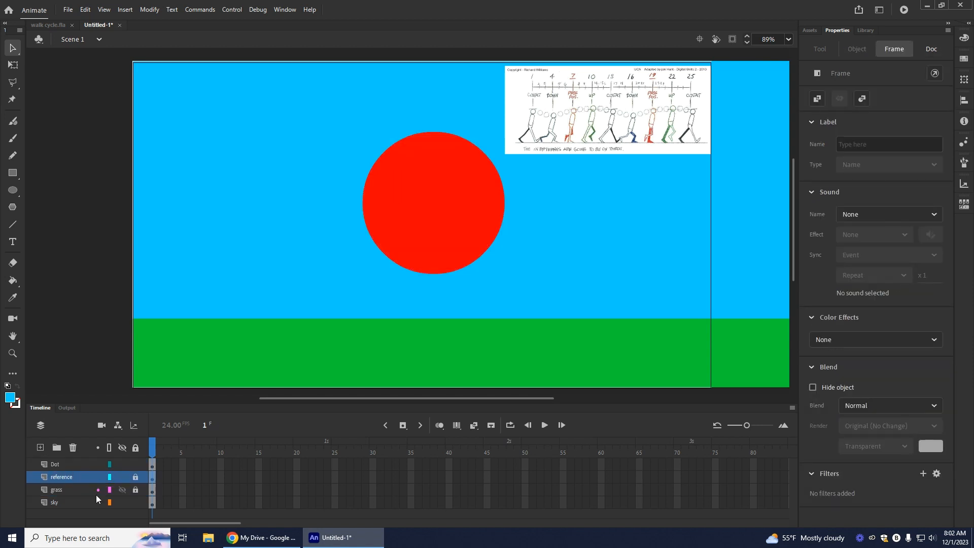
click(49, 464)
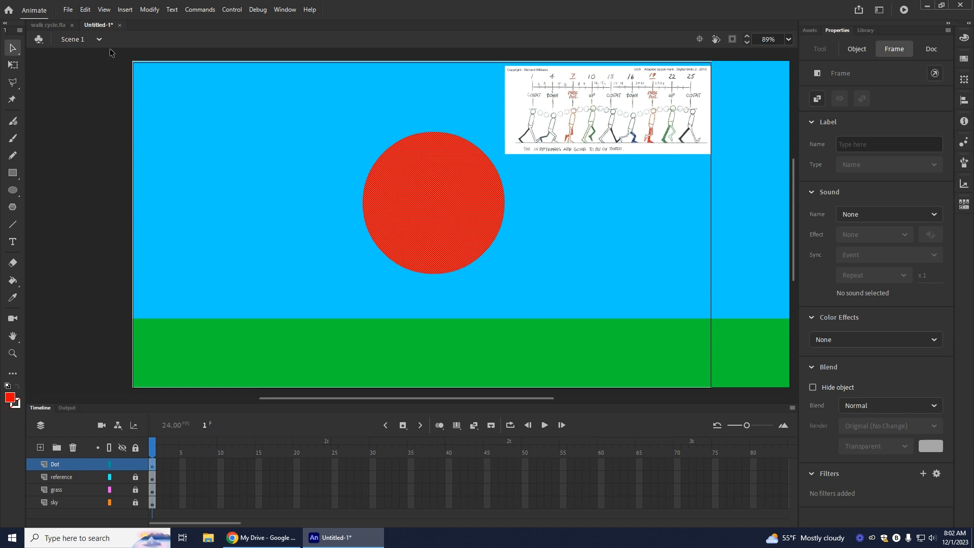
Step: Examine the legs of the finished character in walk cycle.fla and return to the untitled document
click(44, 27)
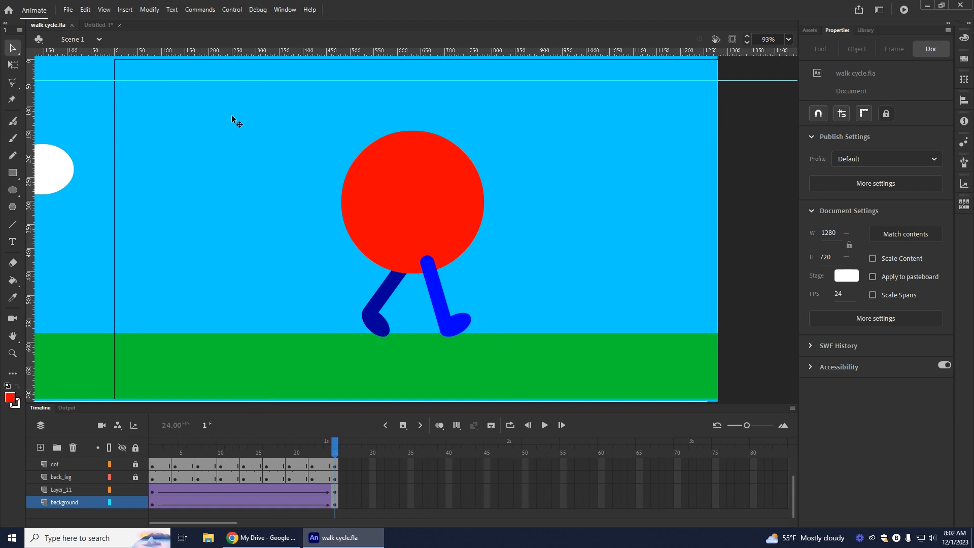
click(99, 26)
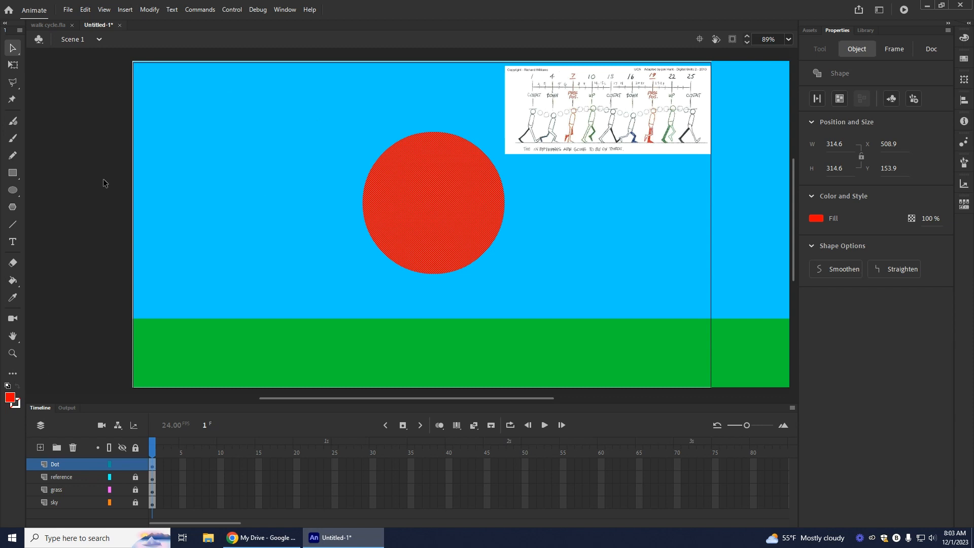
Step: Deselect the red circle and set the fill colour to #0066FF
click(85, 179)
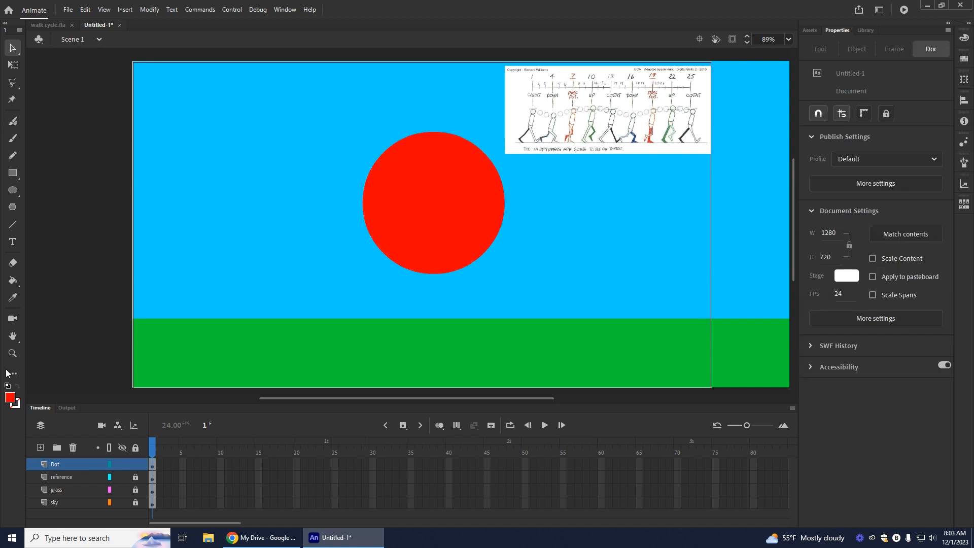
click(10, 402)
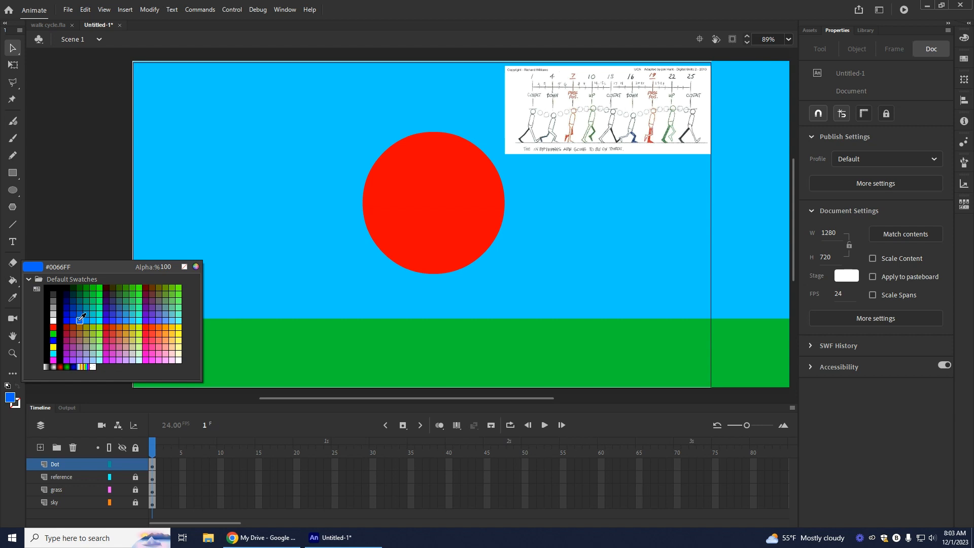
click(79, 321)
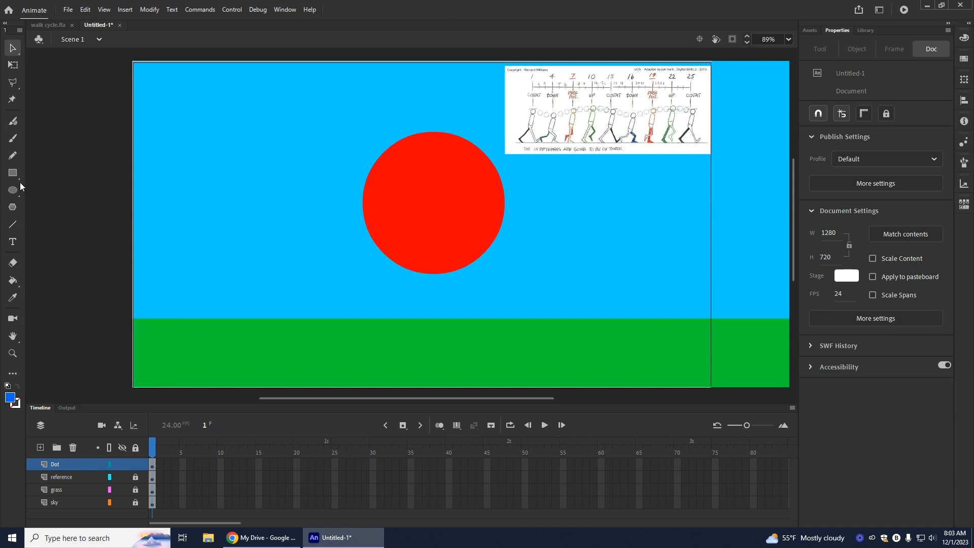
Step: Try vertical test lines with the Line tool at stroke sizes 1, 64 and 20, undoing each one
click(13, 224)
drag(270, 256, 270, 333)
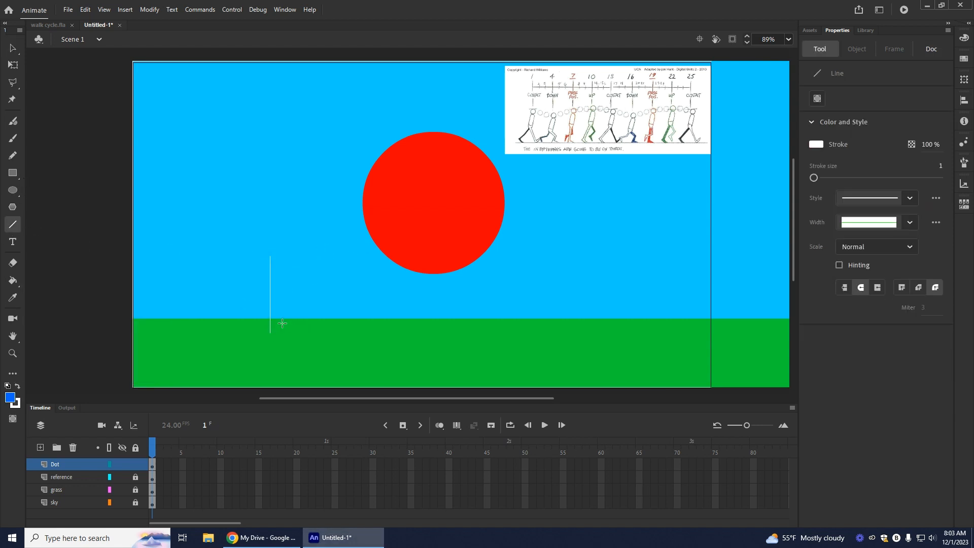
key(ctrl+z)
drag(847, 178, 853, 178)
drag(262, 277, 266, 322)
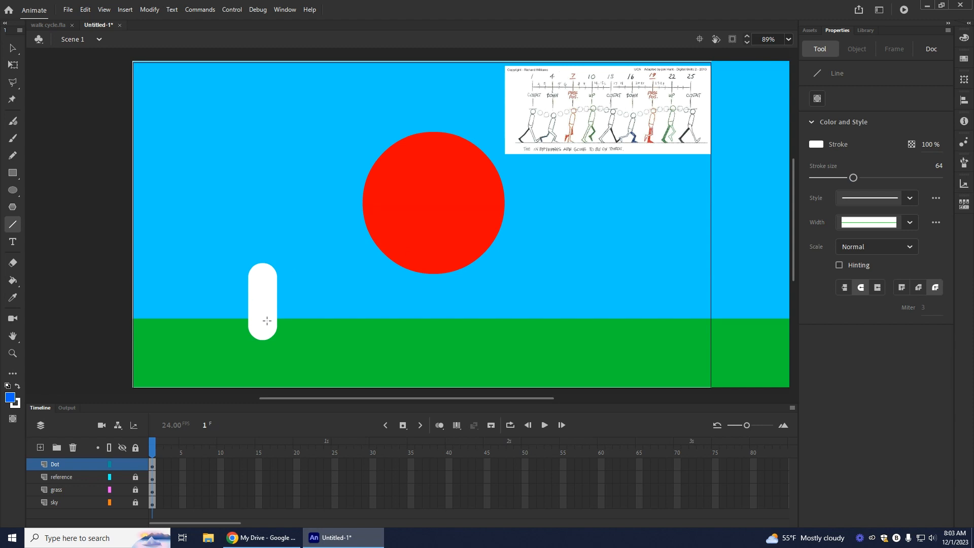
key(ctrl+z)
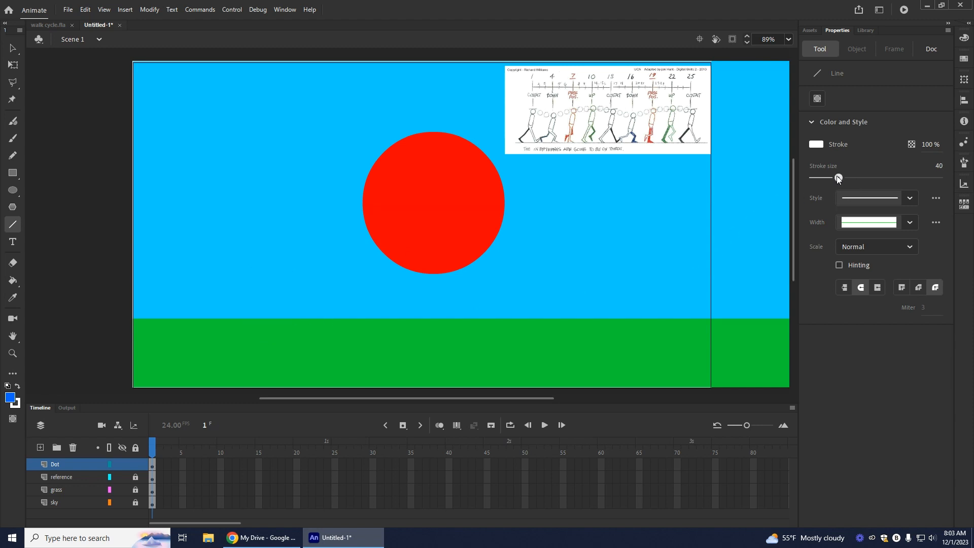
drag(832, 177, 829, 176)
drag(824, 175, 826, 177)
drag(339, 250, 339, 331)
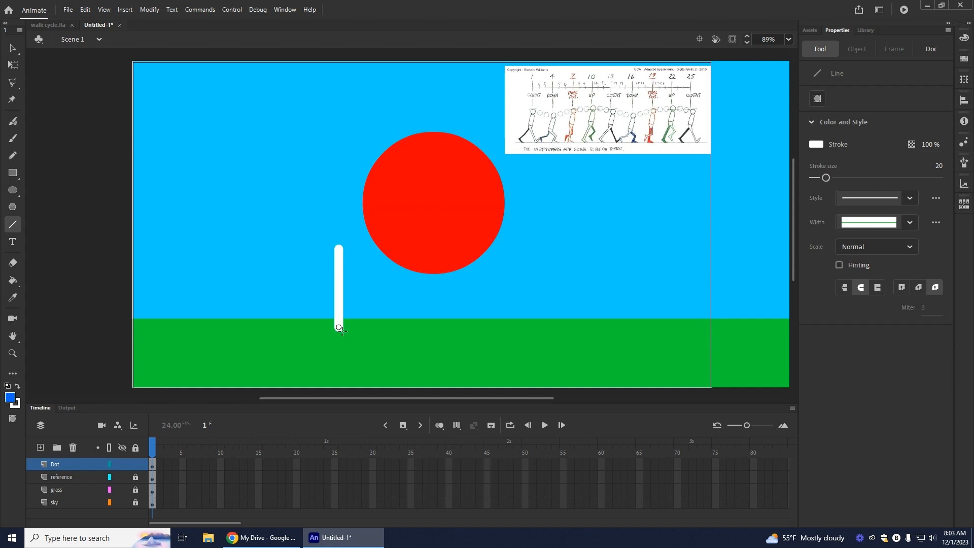
key(ctrl+z)
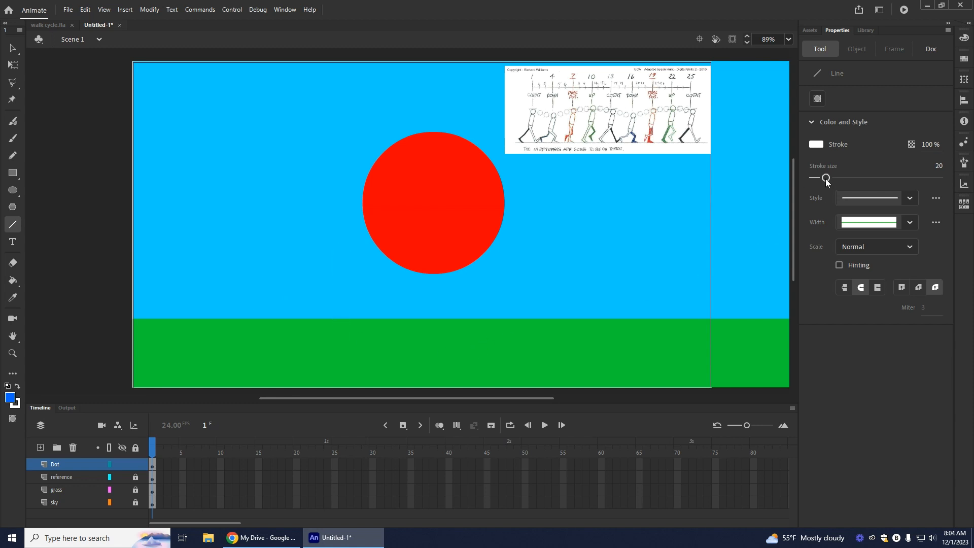
Step: Try slanted leg lines at the circle's lower edge, undo them, and set the line stroke size to 29
drag(829, 181, 831, 181)
drag(459, 281, 483, 355)
key(ctrl+z)
drag(455, 262, 489, 330)
key(ctrl+z)
drag(829, 177, 831, 177)
Step: Add a layer above Dot, name it "Front Leg" and accept the adjusted layer name
click(41, 447)
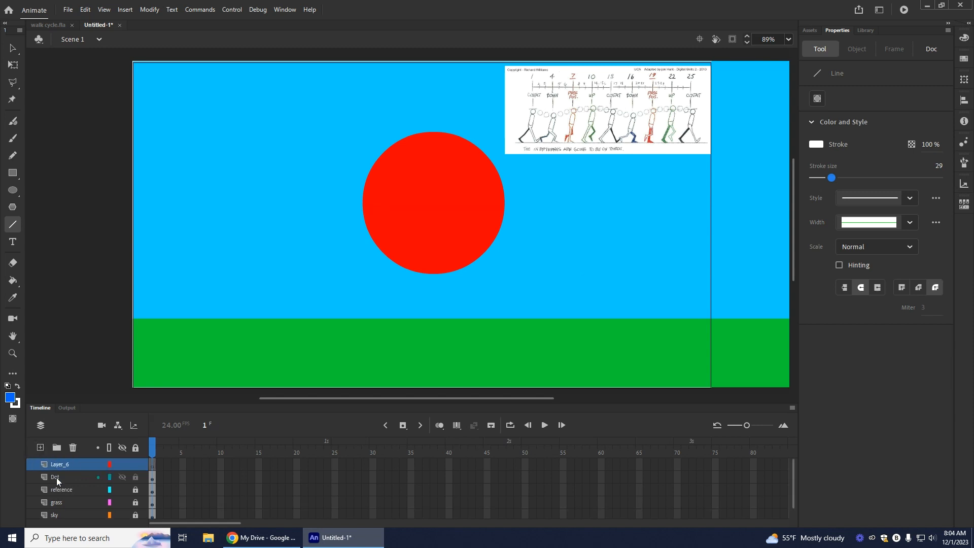
double_click(56, 465)
text(Front Leg)
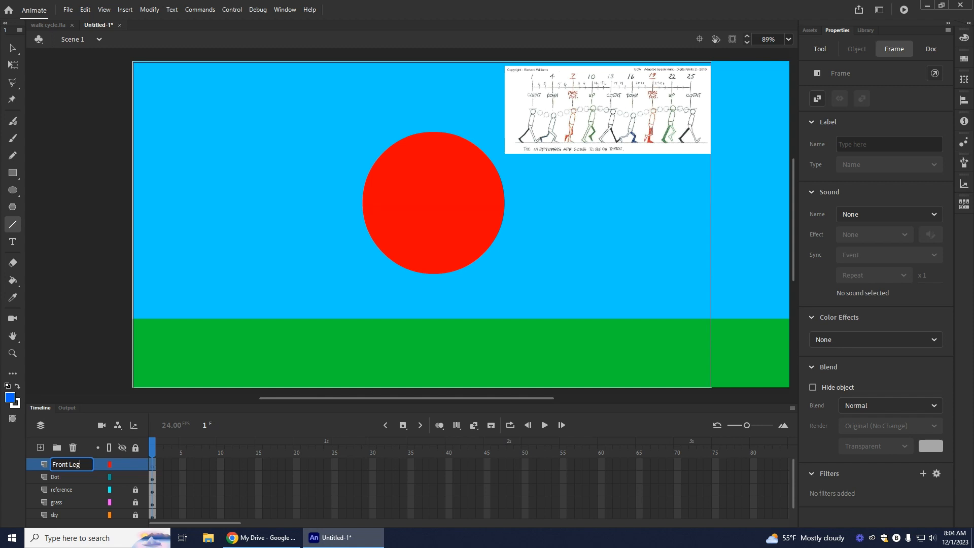
key(Return)
click(421, 271)
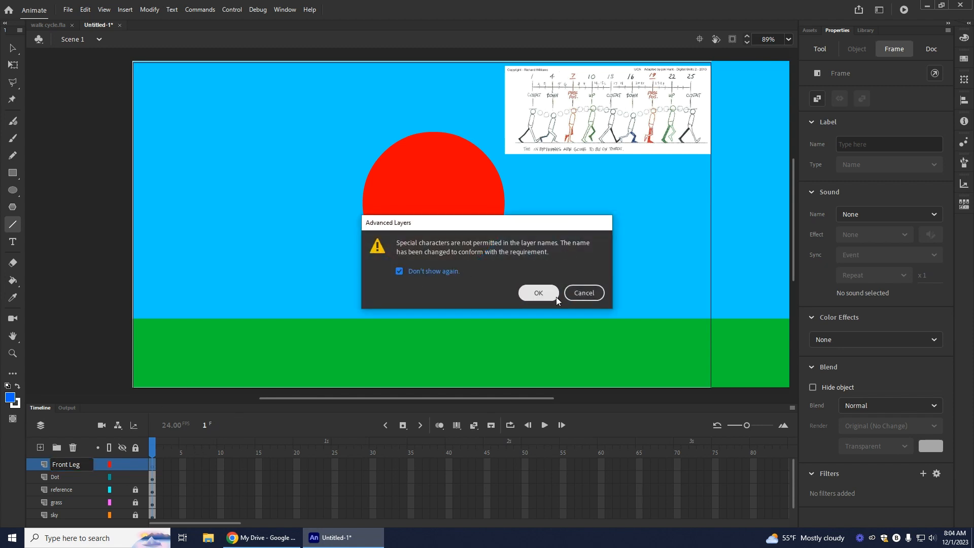
click(556, 294)
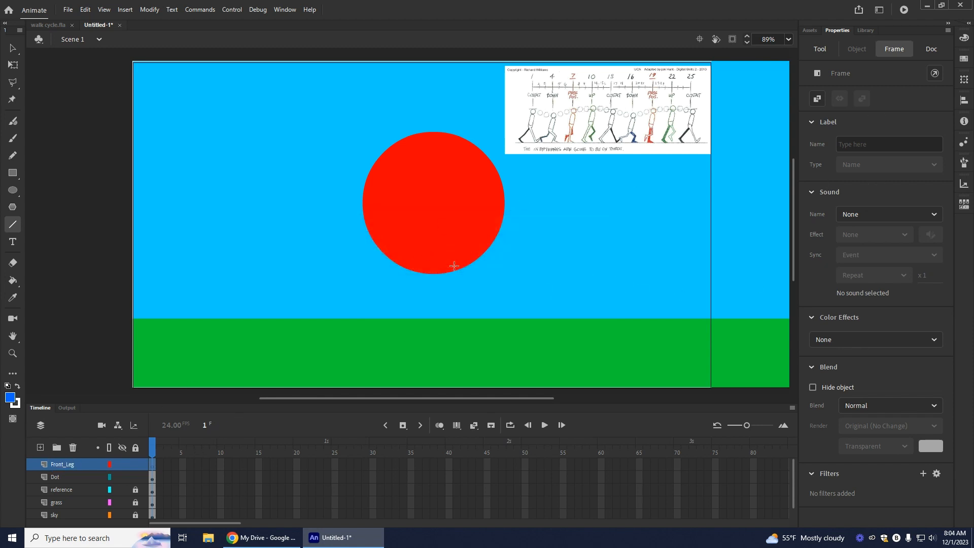
Step: Try slanted leg lines from the circle in white and #0066FF by swapping stroke and fill colours, undoing each line
drag(460, 249, 479, 306)
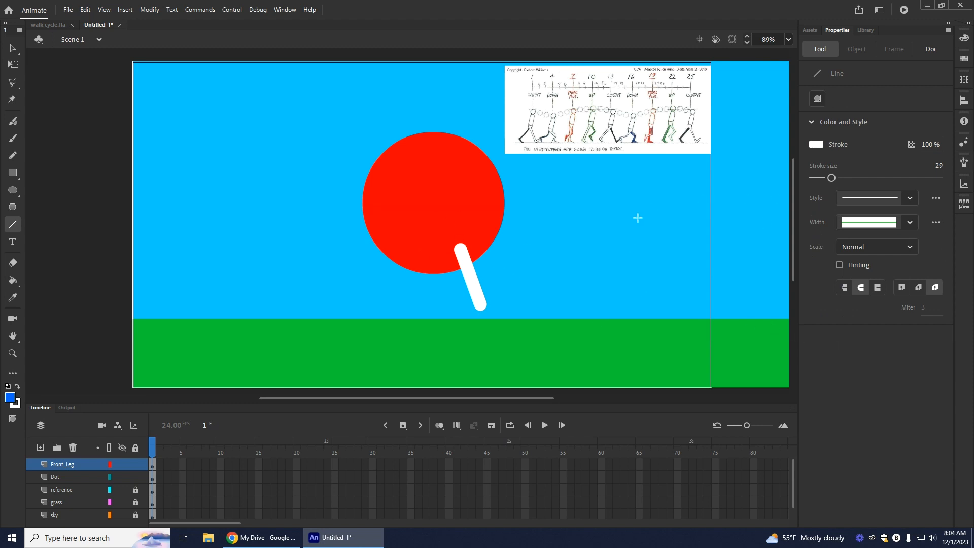
key(ctrl+z)
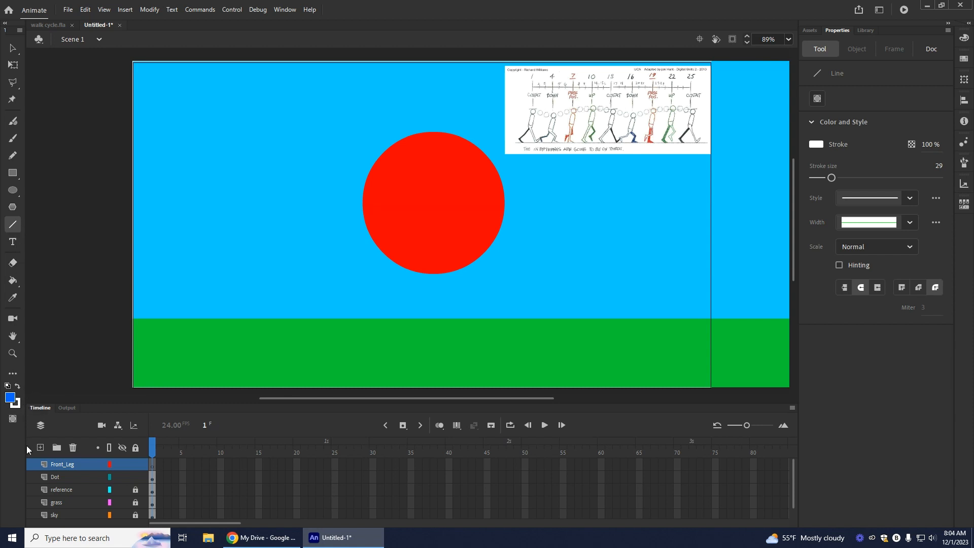
click(18, 388)
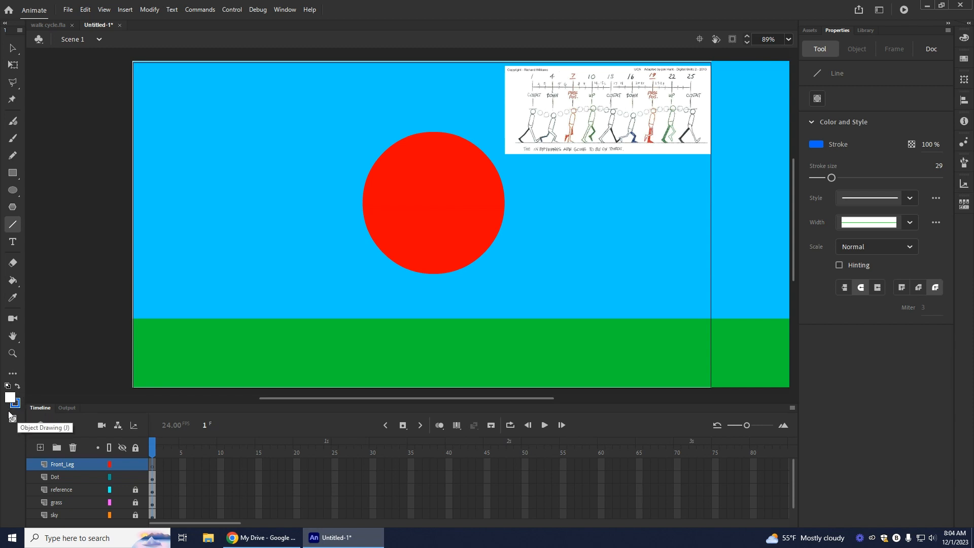
drag(455, 249, 469, 263)
drag(506, 306, 513, 320)
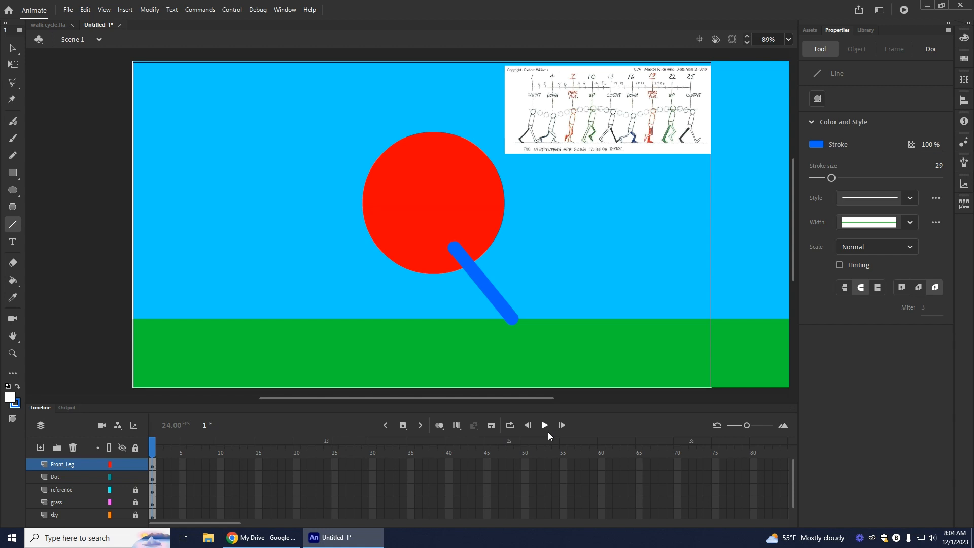
key(ctrl+z)
click(16, 387)
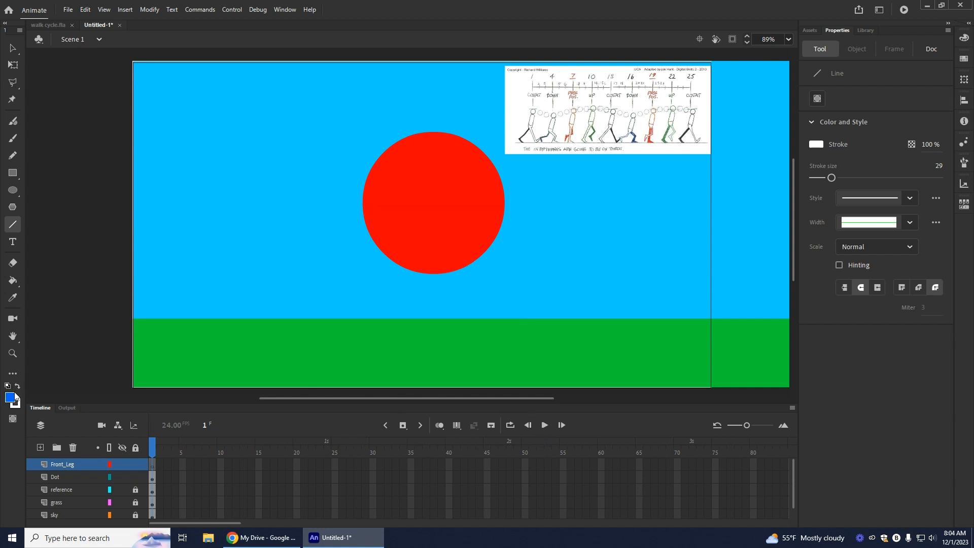
drag(446, 256, 477, 320)
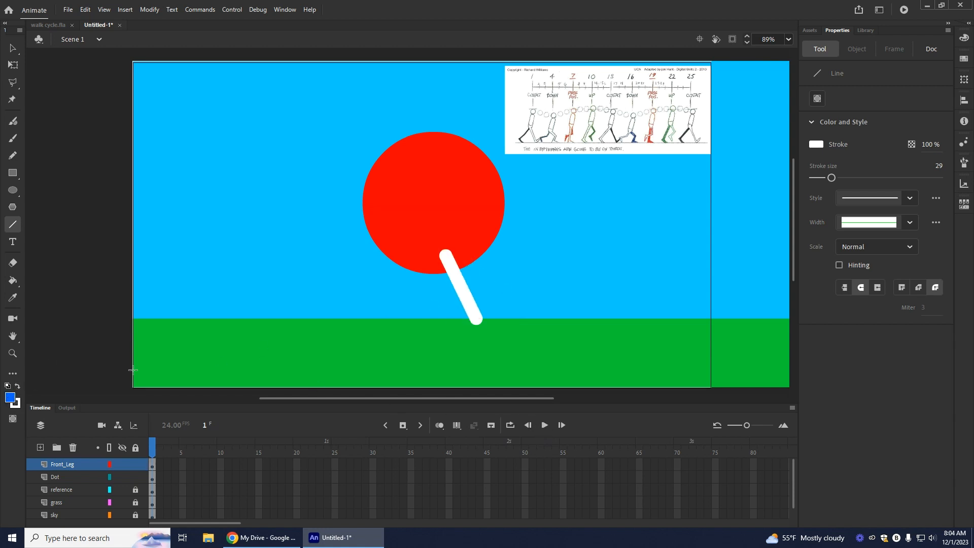
key(ctrl+z)
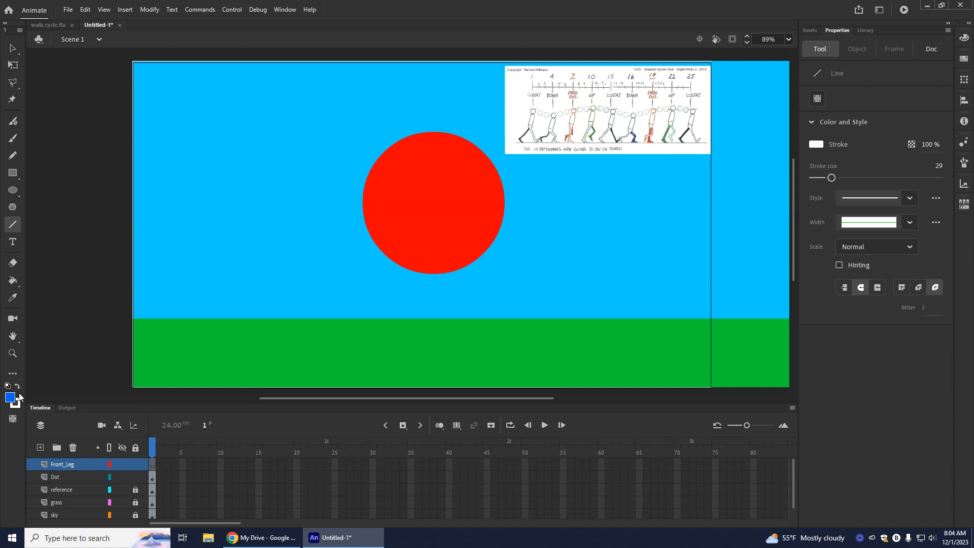
Step: Set the stroke colour to dark blue and try two short vertical lines beside the circle, undoing both
click(16, 403)
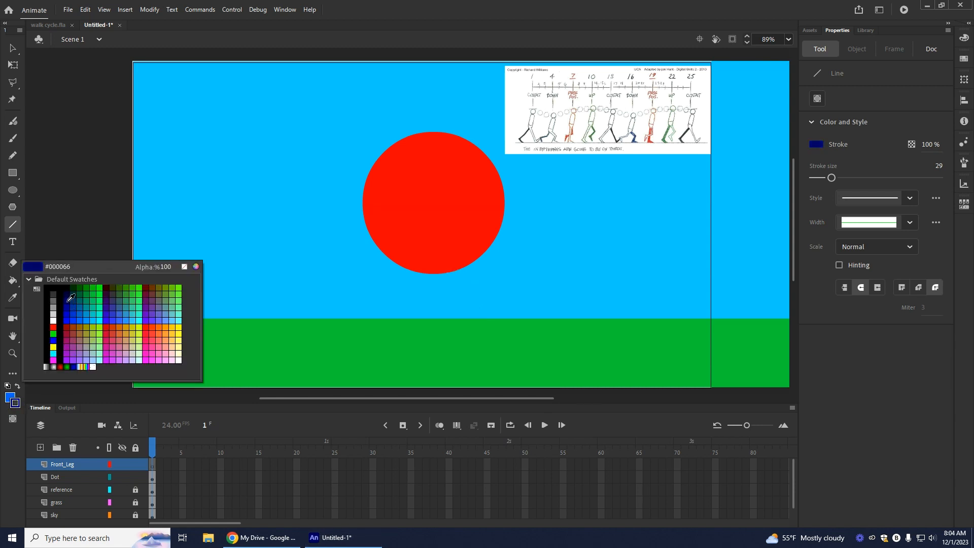
click(66, 307)
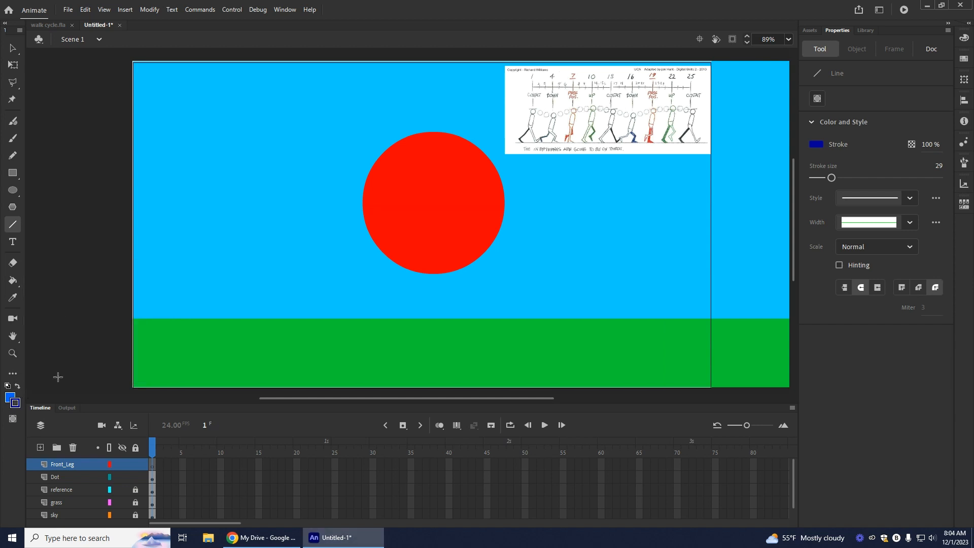
drag(307, 257, 308, 311)
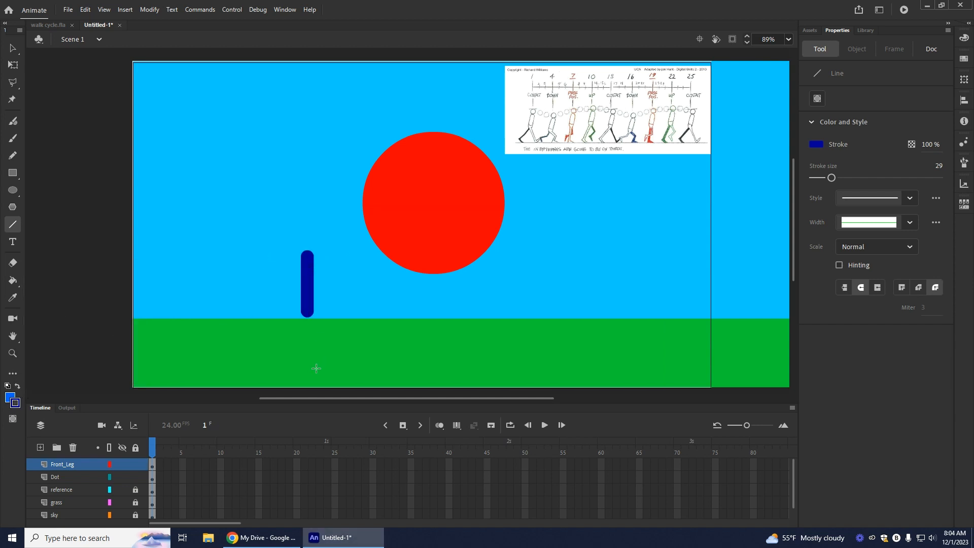
drag(340, 258, 339, 310)
key(ctrl+z)
key(ctrl+z)
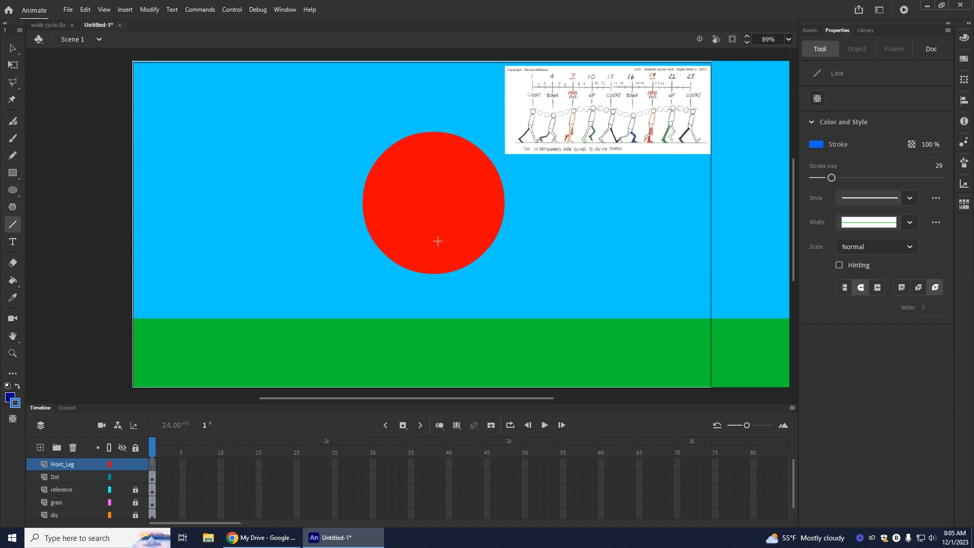
Step: Draw a slanted #0066FF leg from the circle's lower part down towards the grass, and shift its upper end slightly to the right
mouse_move(429, 246)
mouse_down()
mouse_move(460, 277)
mouse_move(468, 313)
mouse_up()
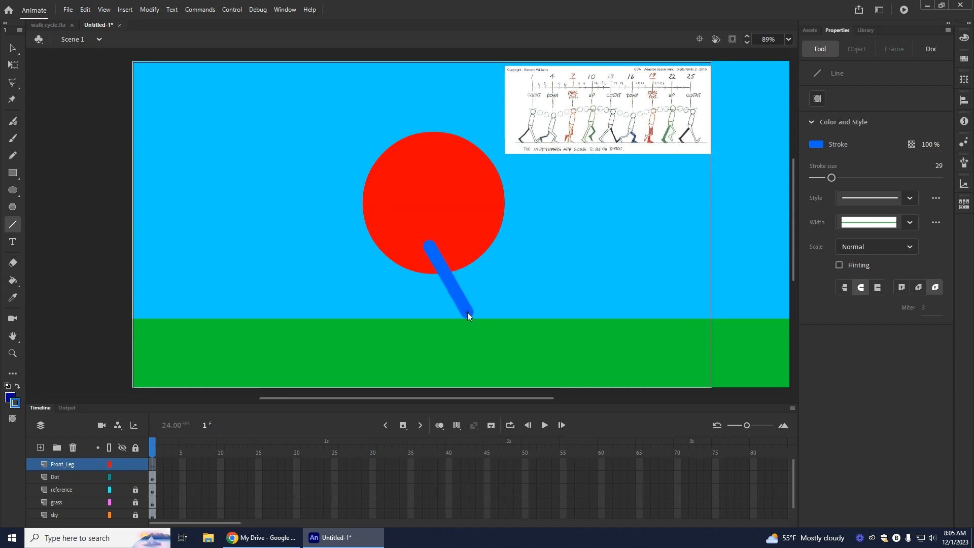
click(13, 48)
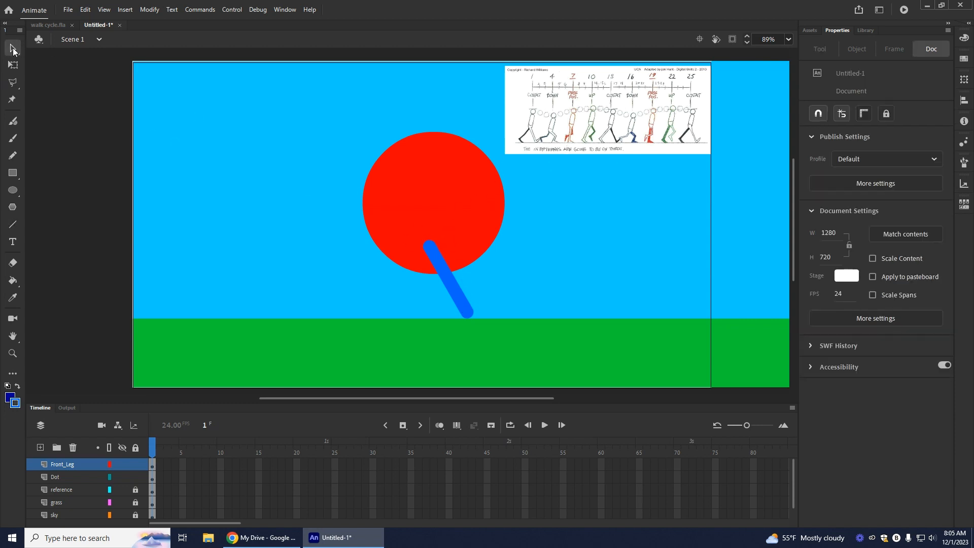
drag(427, 247, 438, 248)
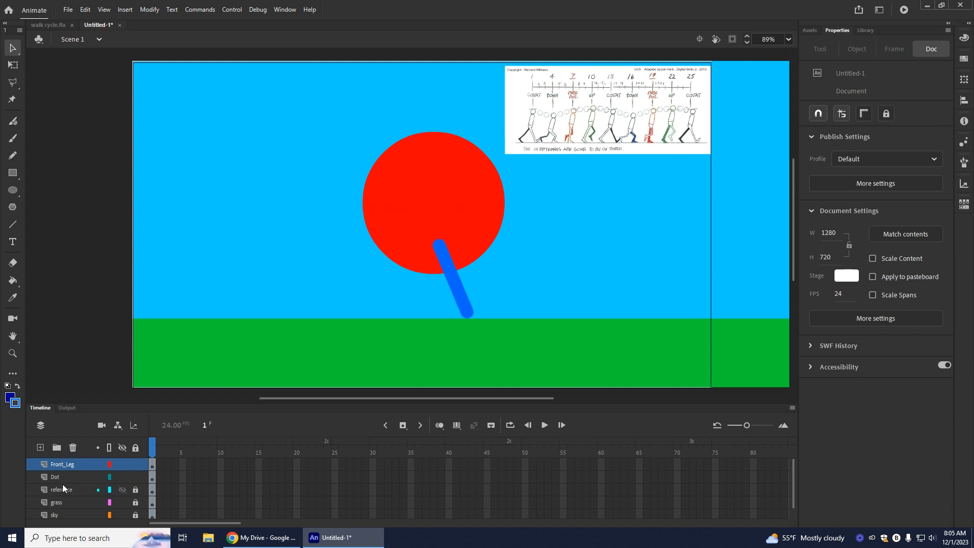
Step: Add a layer named "Back_leg" and place it directly beneath the Dot layer
click(40, 449)
double_click(59, 464)
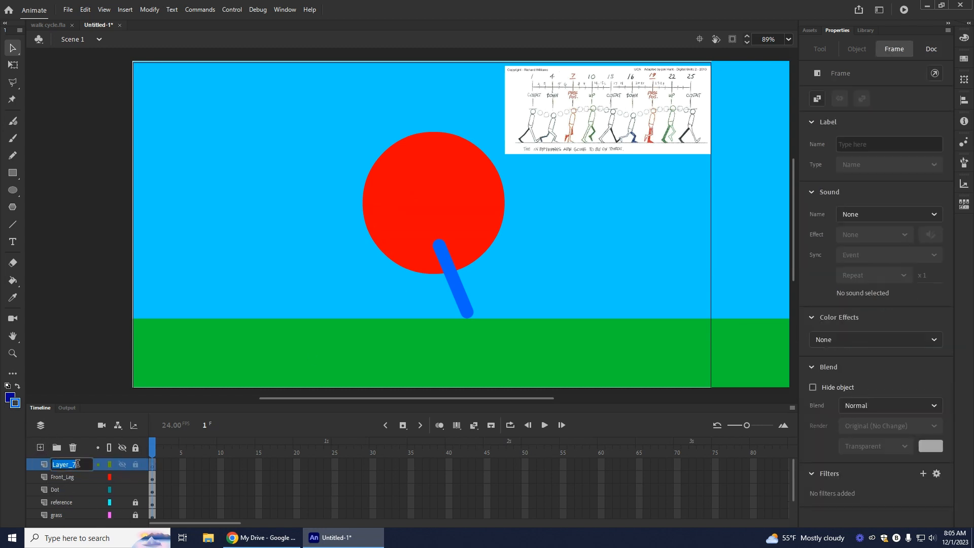
text(bac)
key(BackSpace)
key(BackSpace)
key(BackSpace)
text(Back_leg)
key(Return)
drag(58, 464, 64, 495)
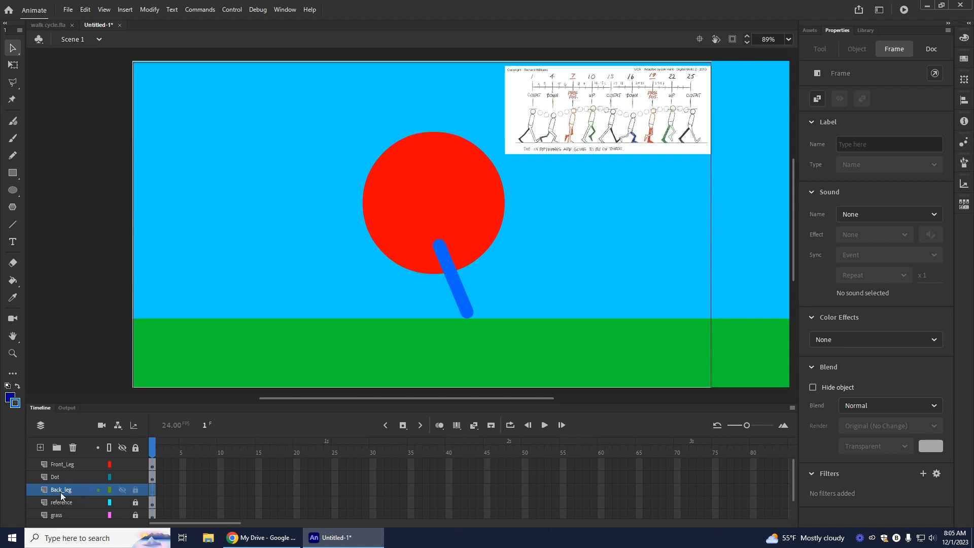
Step: Draw a dark blue back leg with the Line tool, slanting from behind the circle down to the left on the Back_leg layer
click(19, 386)
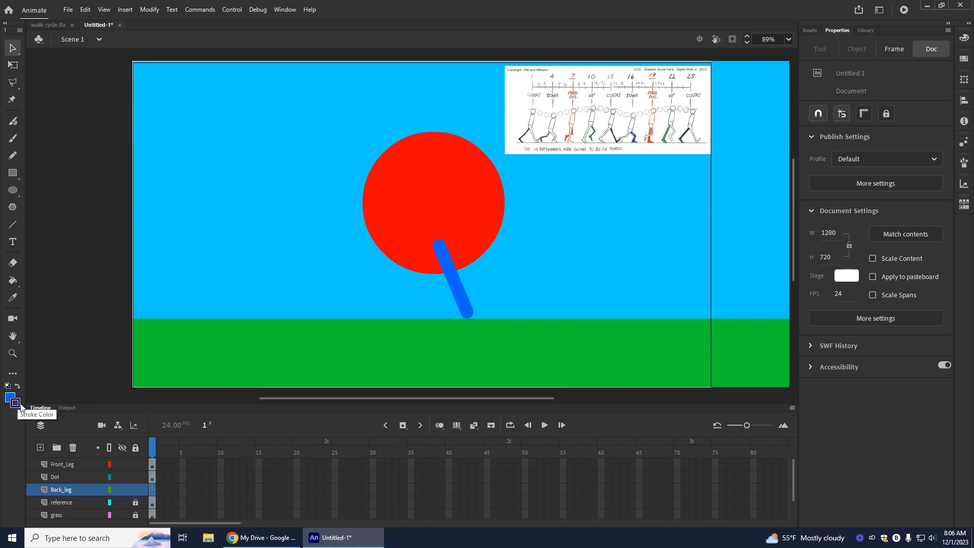
click(11, 226)
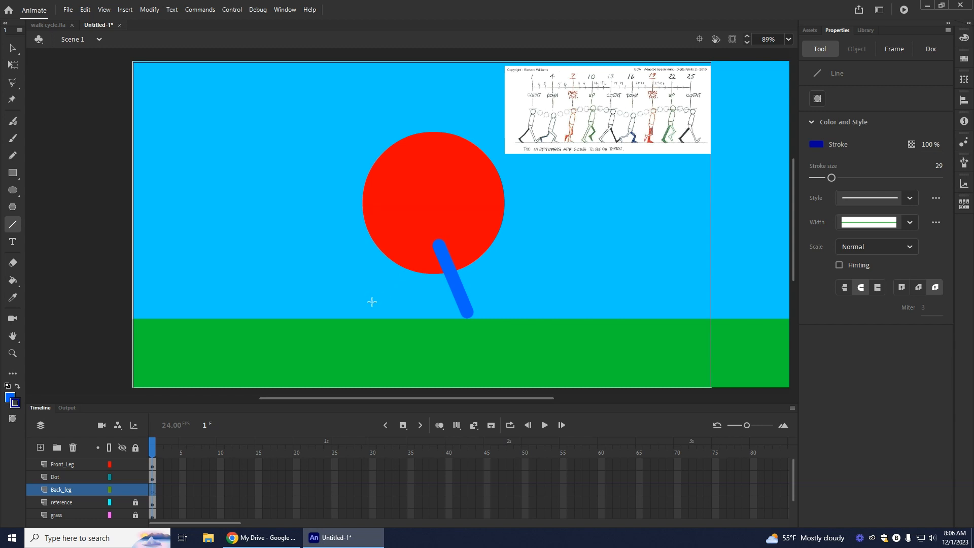
drag(442, 239, 384, 298)
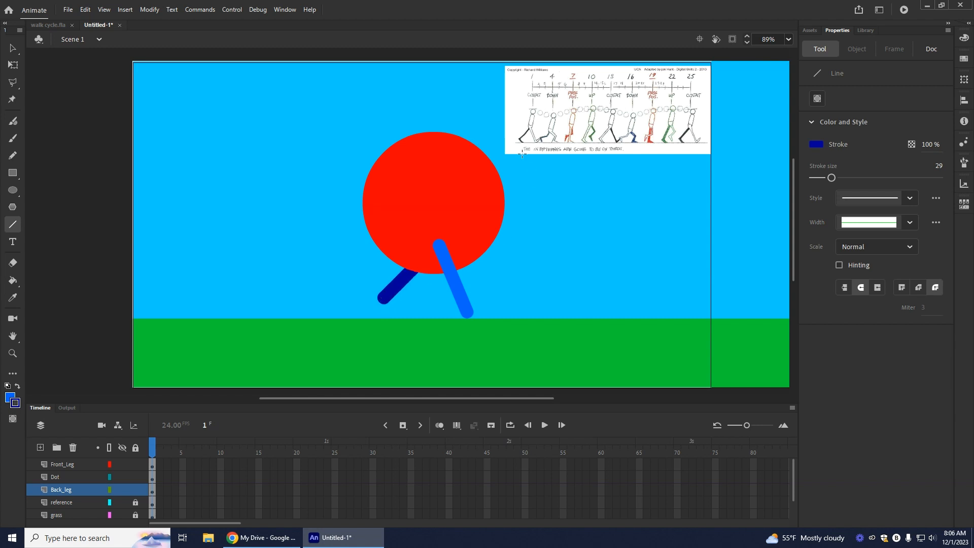
Step: Enlarge the view of the stage to 117% around the character's legs and the reference image
click(789, 39)
click(800, 150)
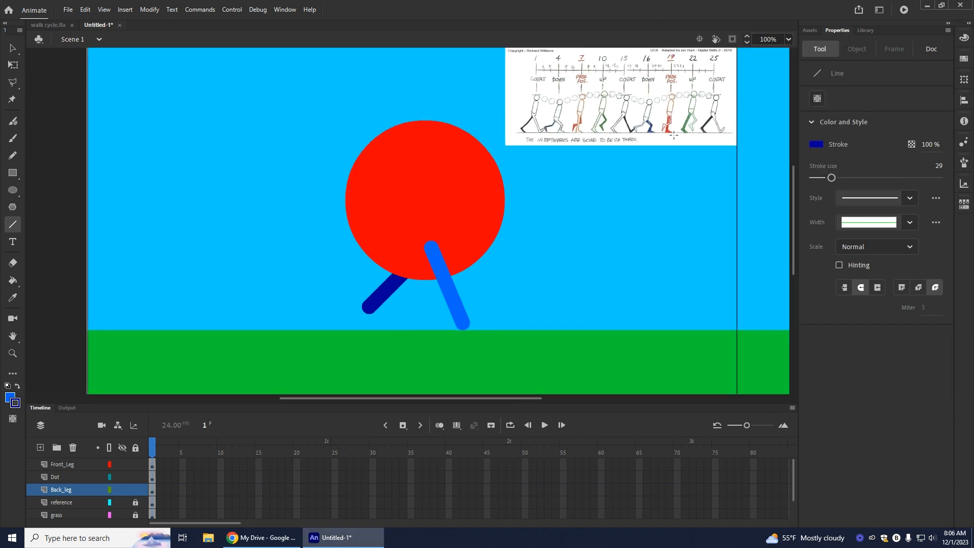
click(789, 40)
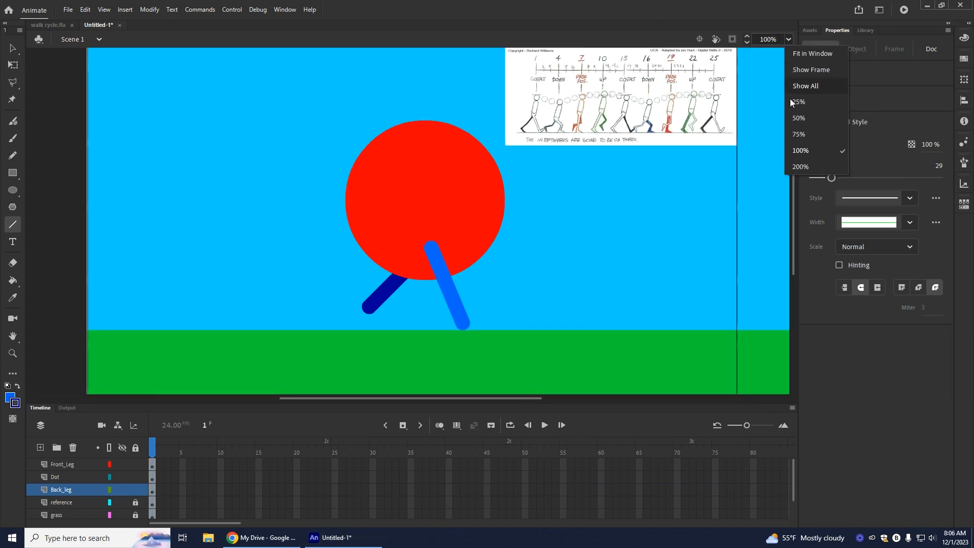
click(802, 165)
click(787, 39)
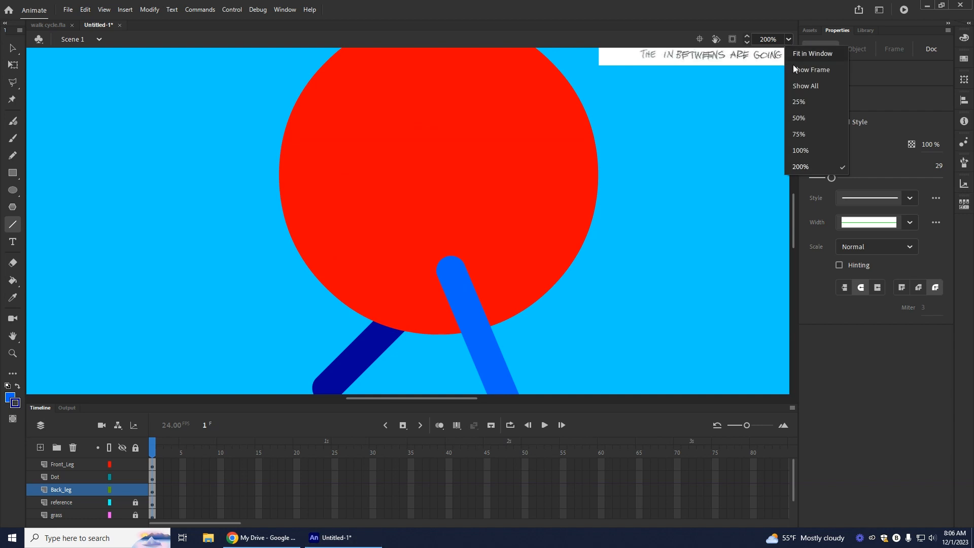
click(799, 150)
click(748, 37)
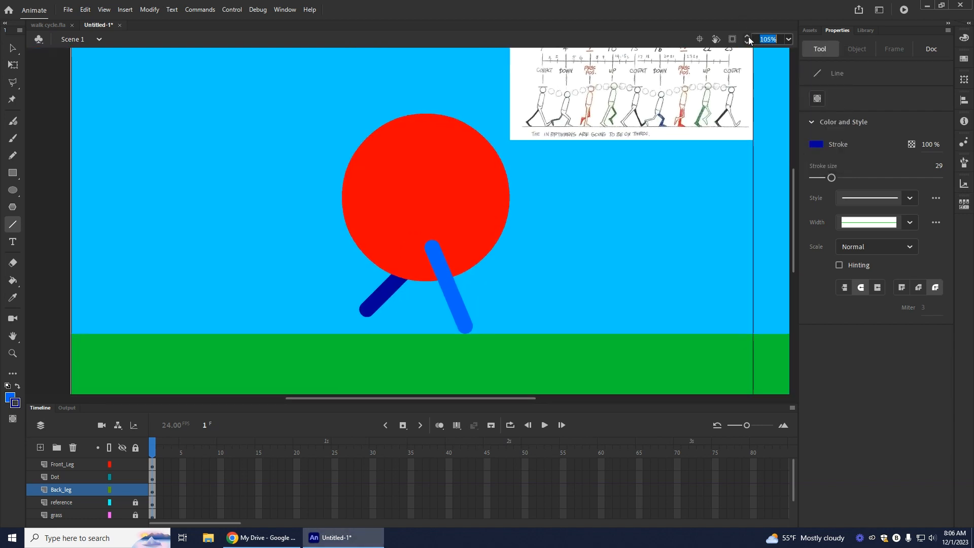
click(748, 37)
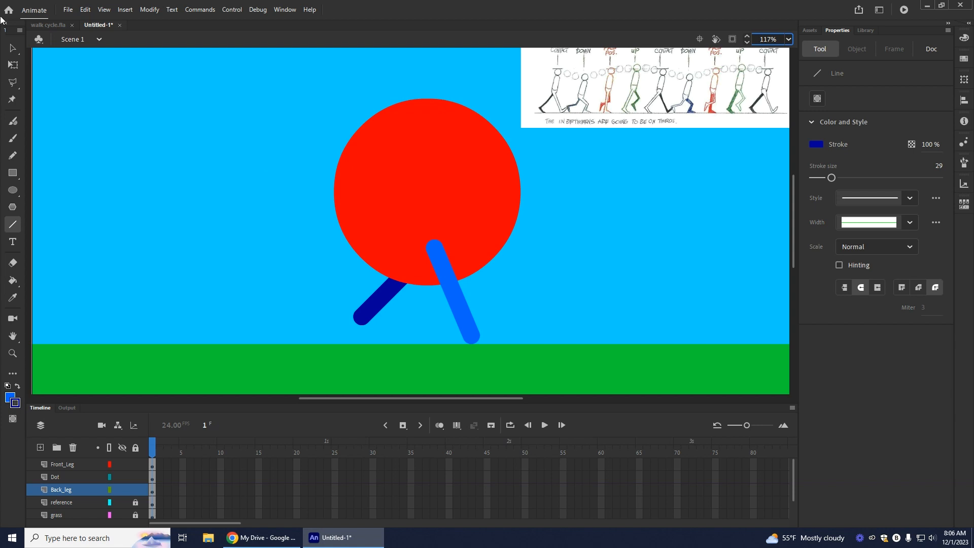
Step: Shift the back leg's upper end slightly up and to the left, hiding the Dot layer while adjusting and showing it again
key(v)
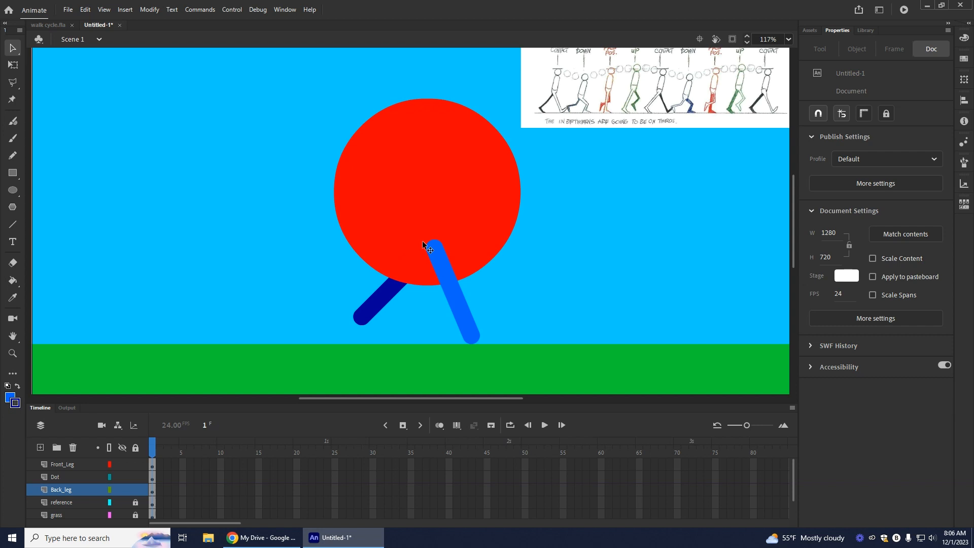
click(123, 477)
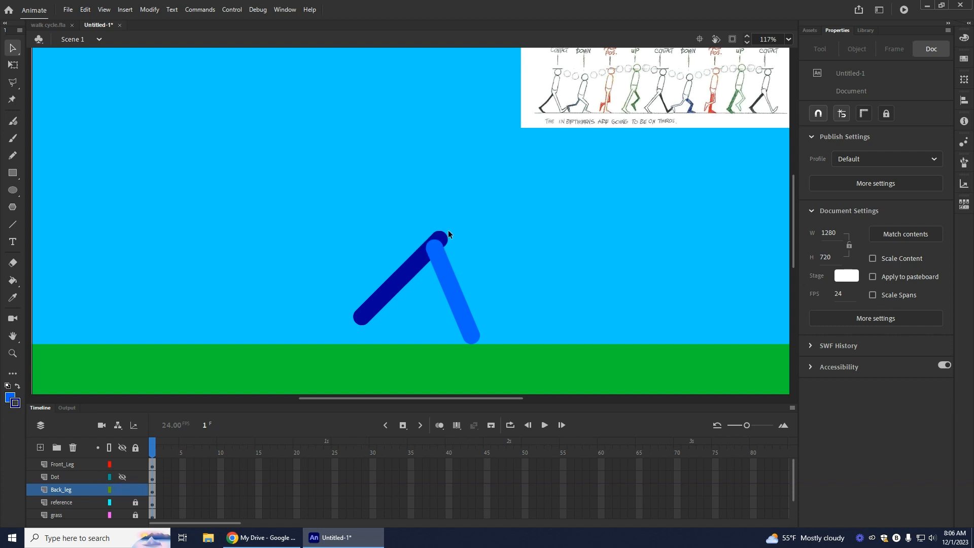
drag(440, 236, 431, 229)
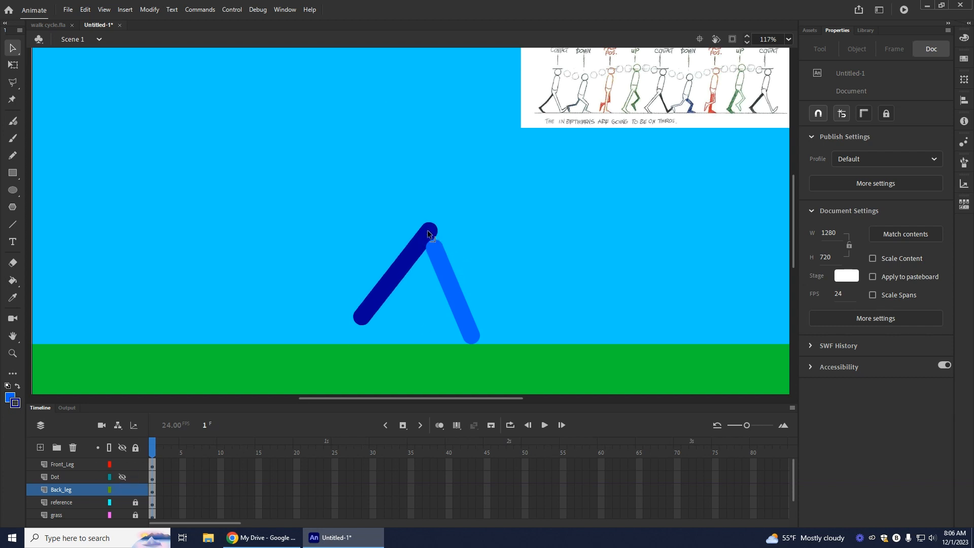
click(122, 477)
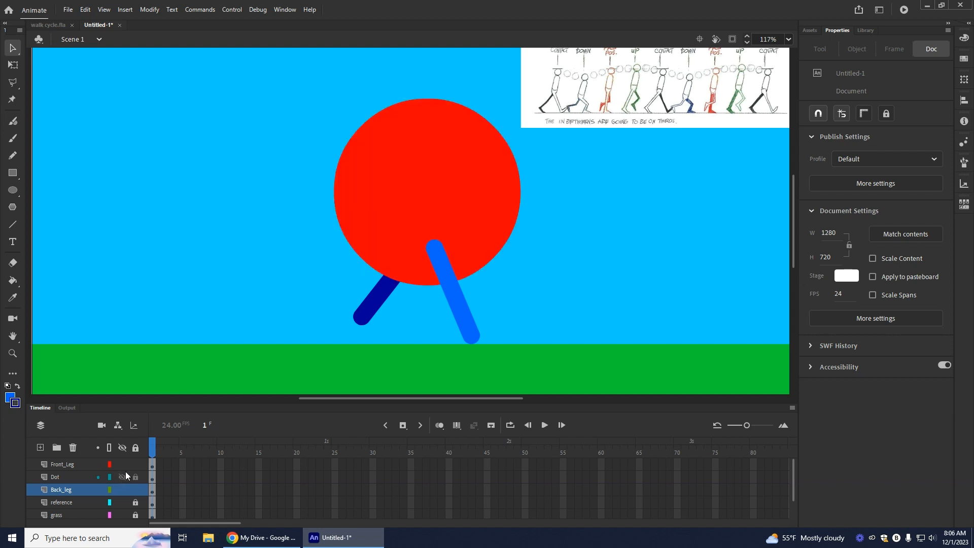
Step: Add a layer named "Shoes" above the Front_Leg layer
click(57, 464)
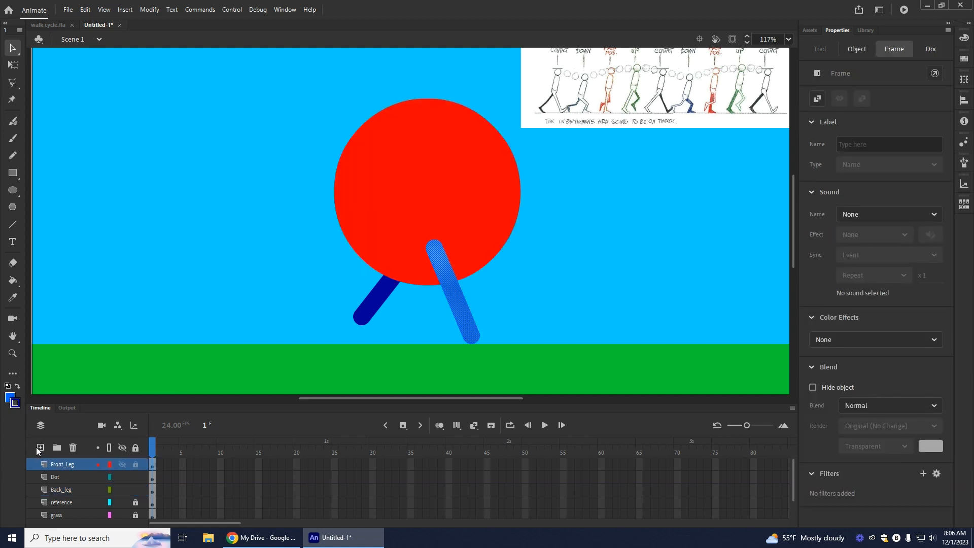
click(41, 447)
double_click(62, 465)
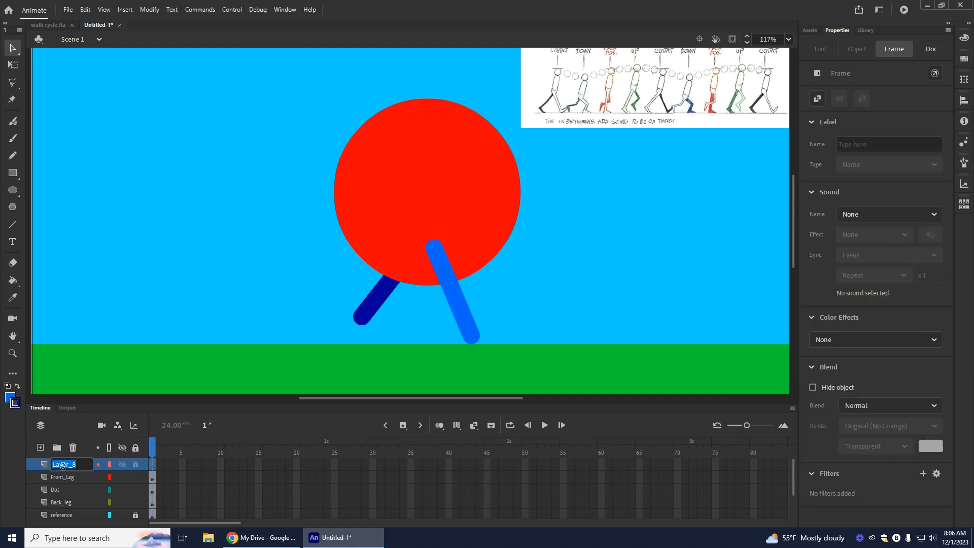
text(Shoes)
click(66, 478)
click(50, 466)
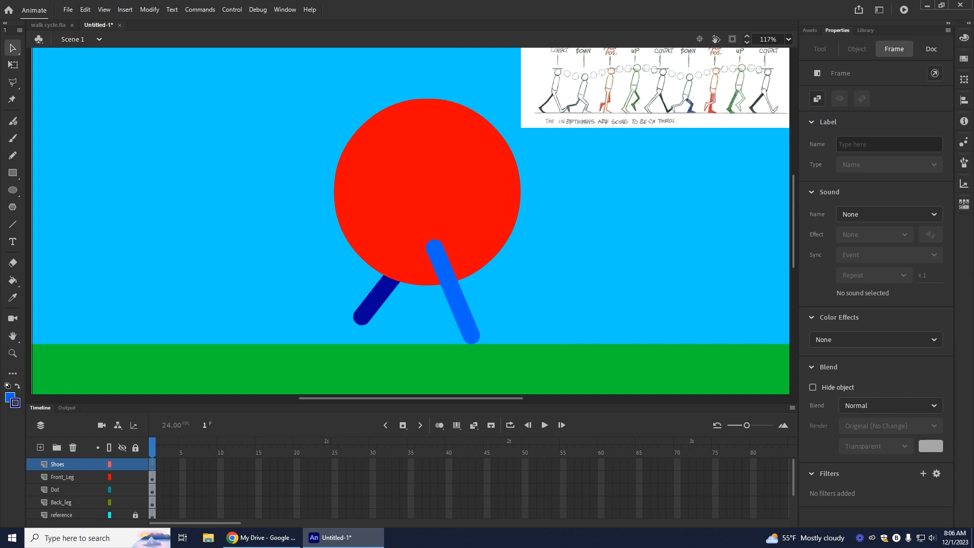
Step: Examine the shoes on the finished character in walk cycle.fla, and return to the untitled document
click(341, 541)
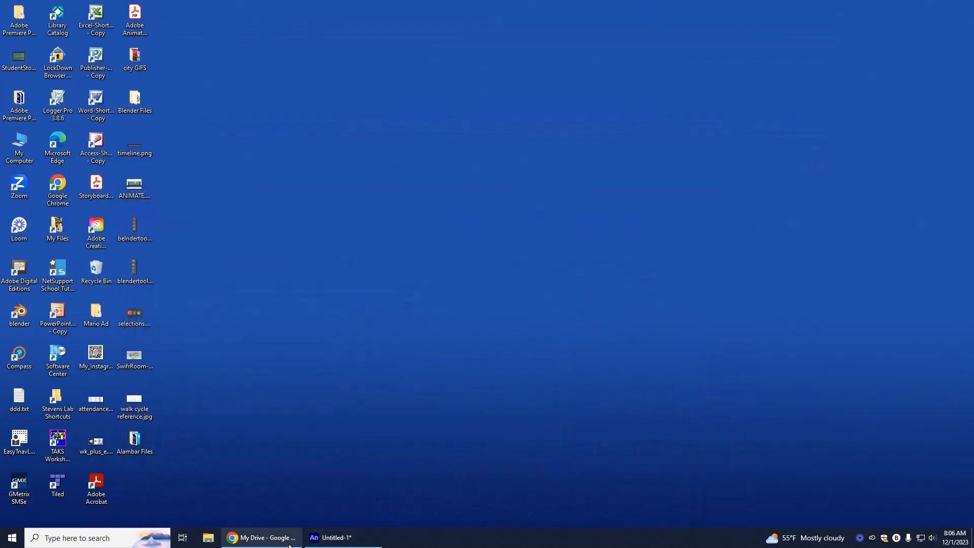
click(324, 542)
click(66, 25)
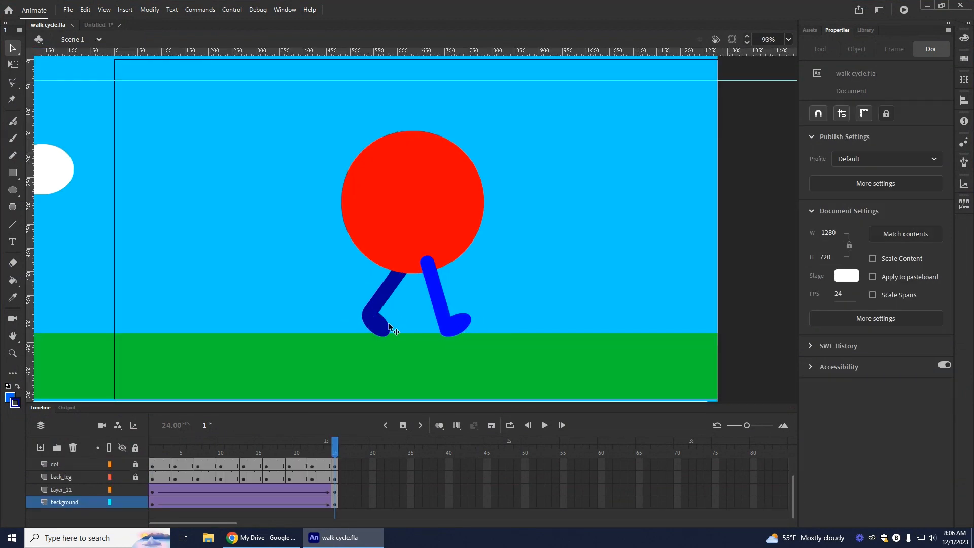
click(356, 541)
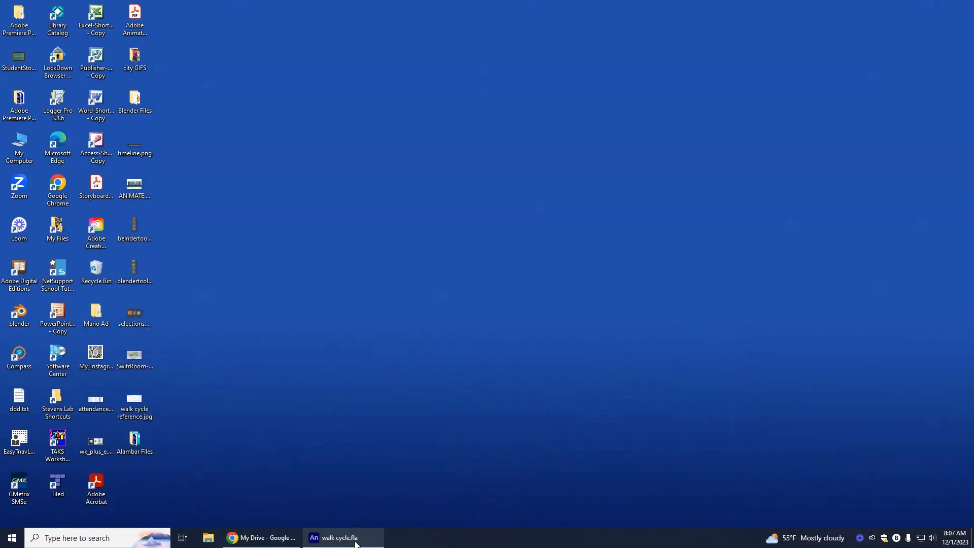
click(356, 541)
click(102, 26)
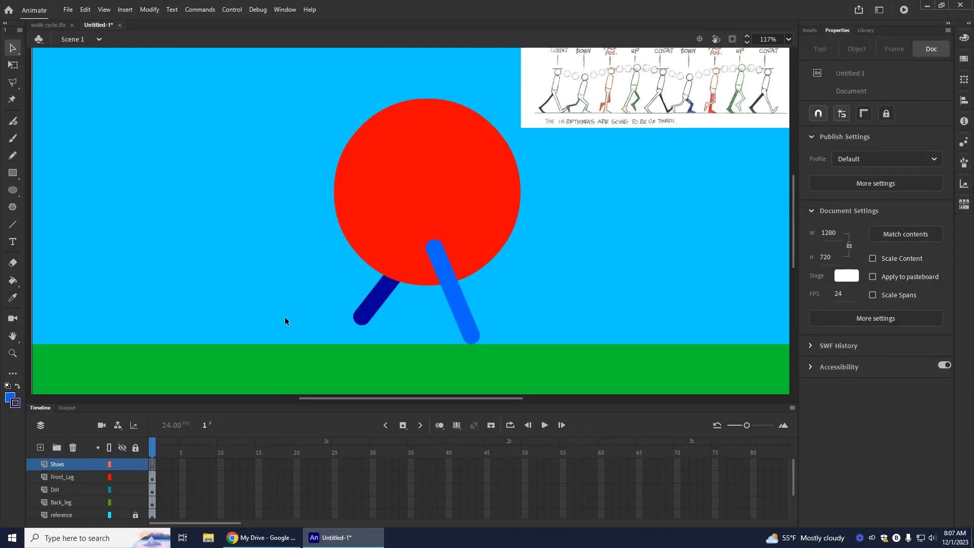
Step: Draw a blue oval without a stroke, about 61 by 41 px, and place it at the front leg's lower end as a shoe
click(13, 192)
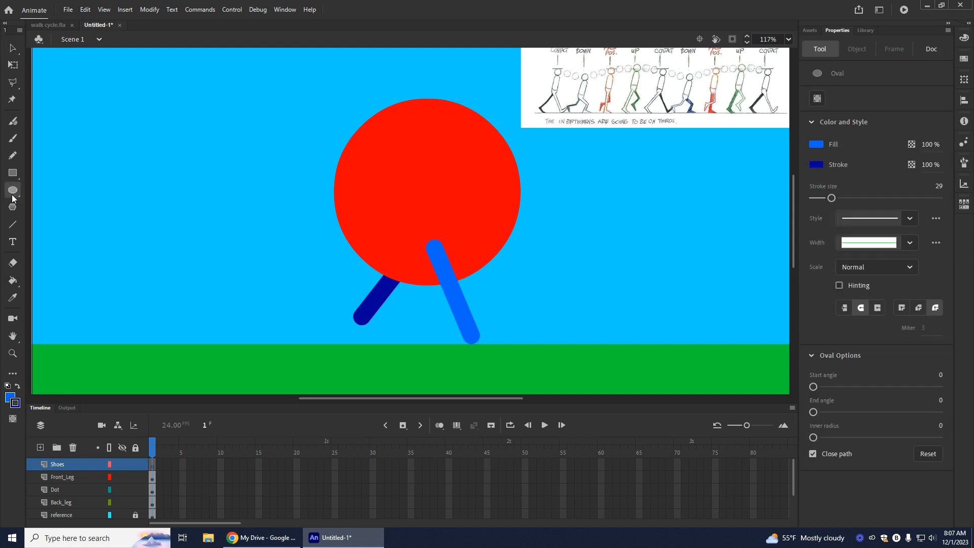
click(16, 403)
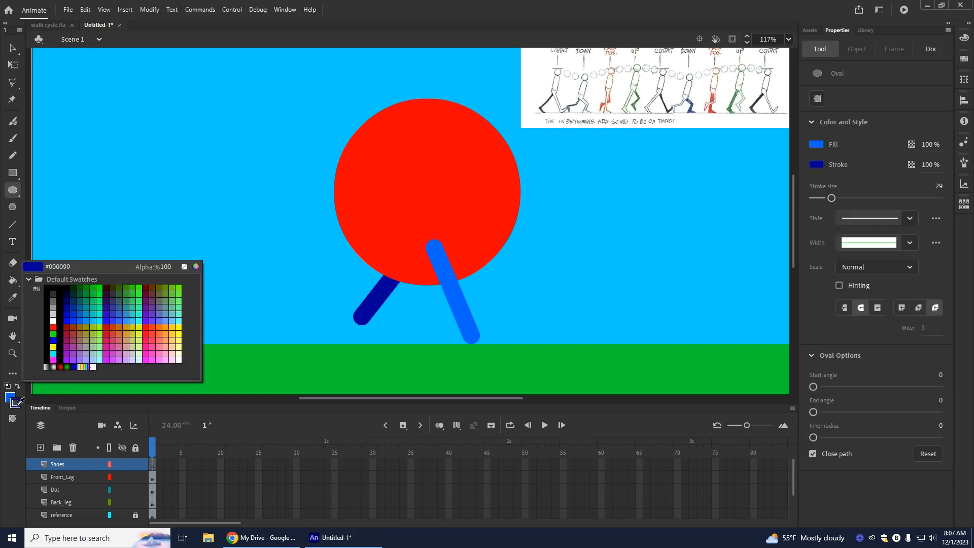
click(183, 267)
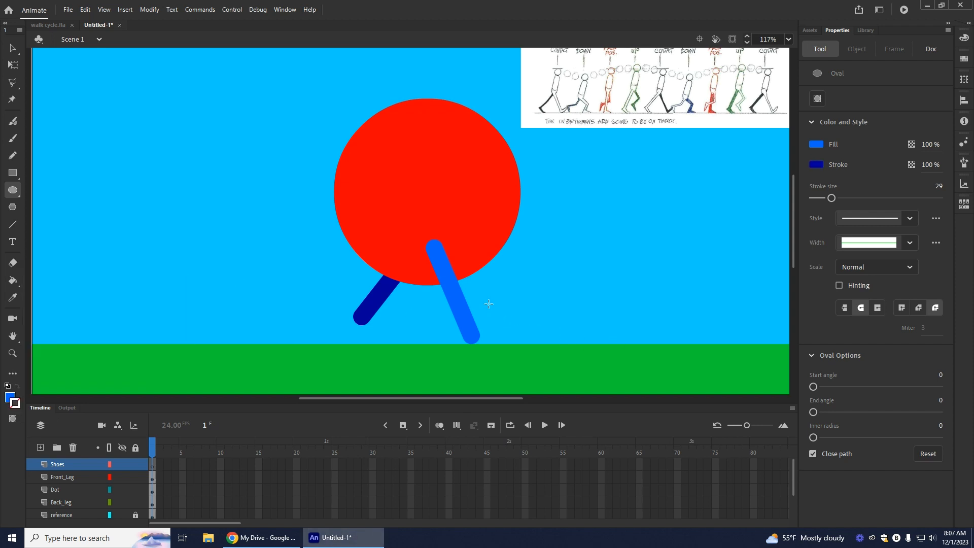
drag(487, 319, 523, 343)
key(v)
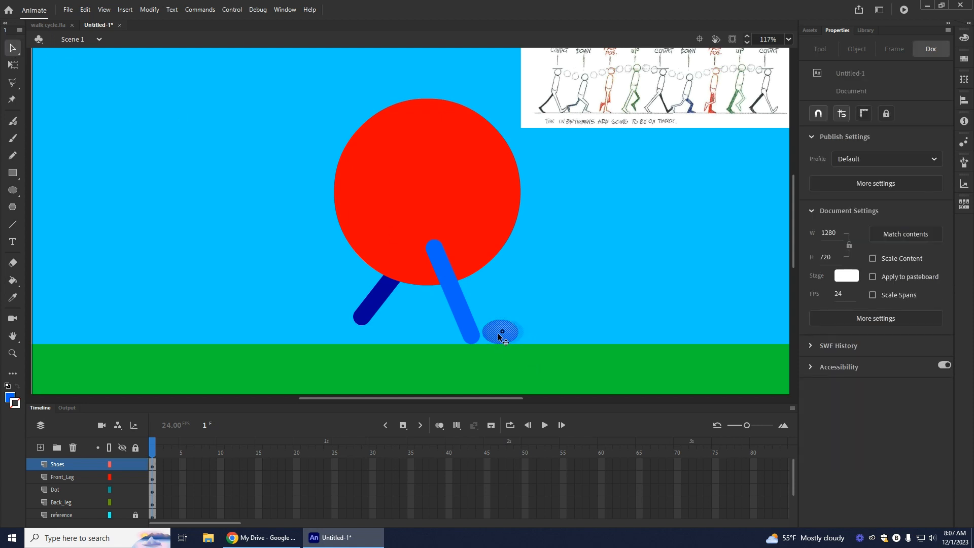
drag(485, 339, 482, 339)
Step: Rotate the front shoe so its toe tilts upward, and nudge it to sit on the grass line at the leg's end
click(13, 65)
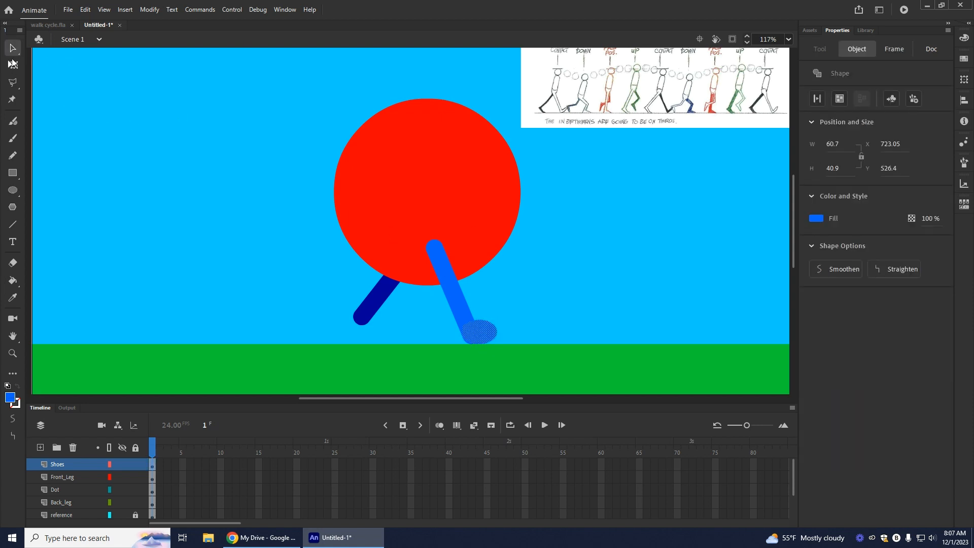
drag(501, 348, 504, 340)
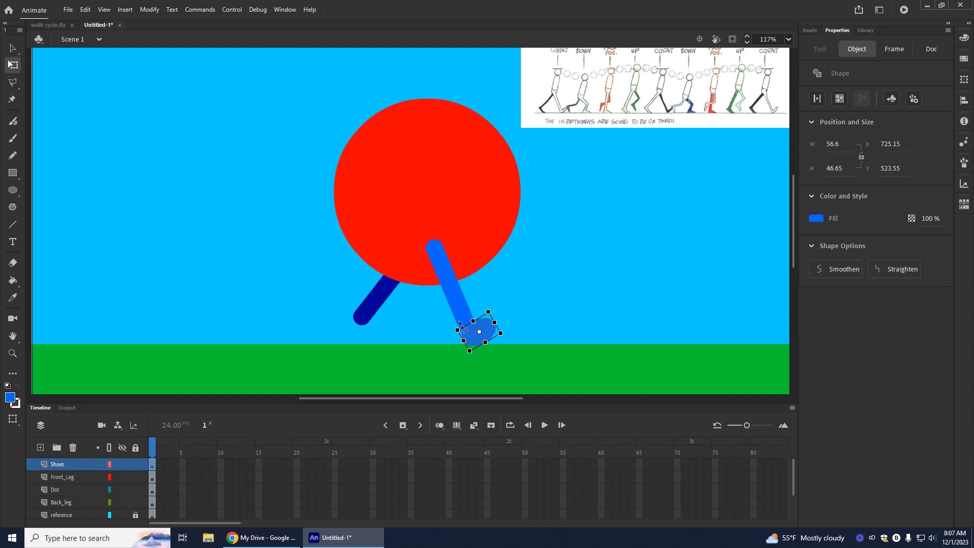
click(13, 48)
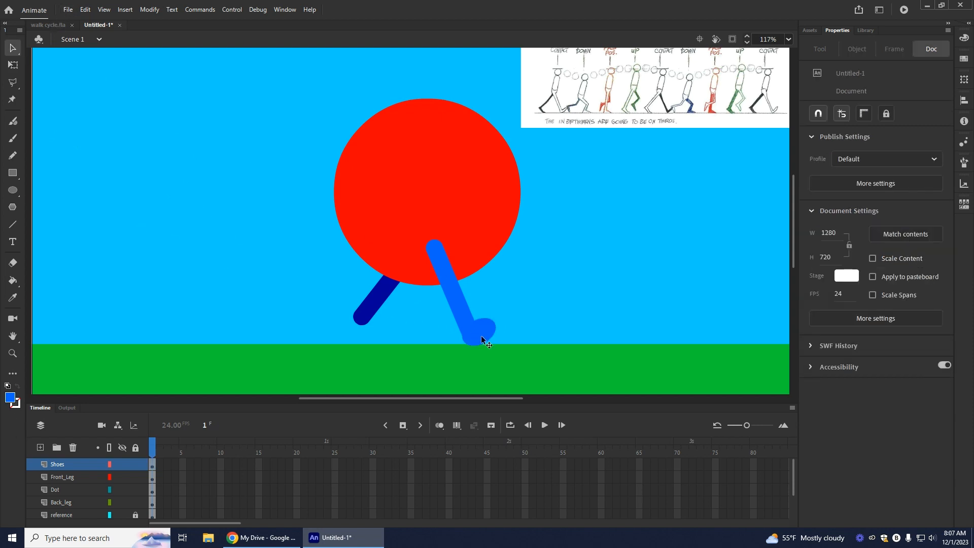
drag(483, 328, 484, 333)
click(635, 307)
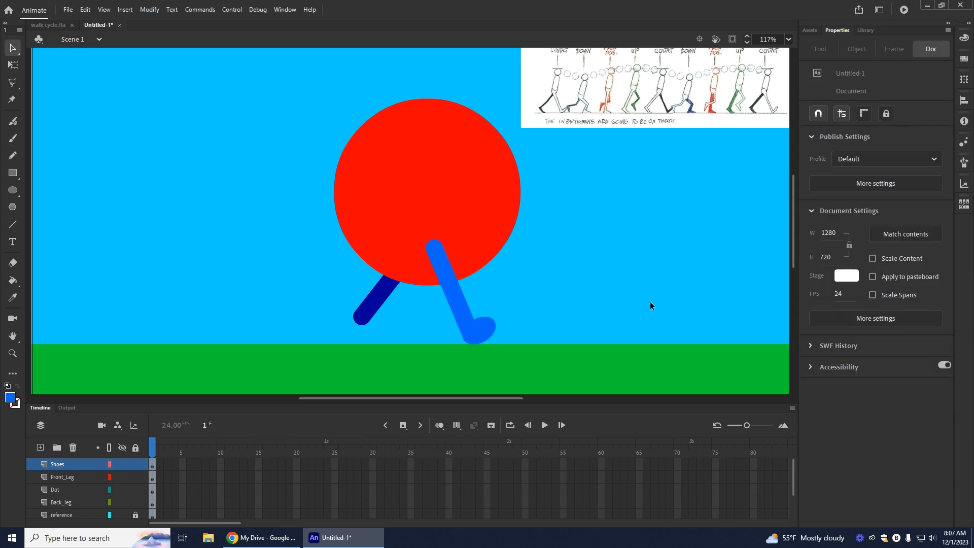
click(480, 331)
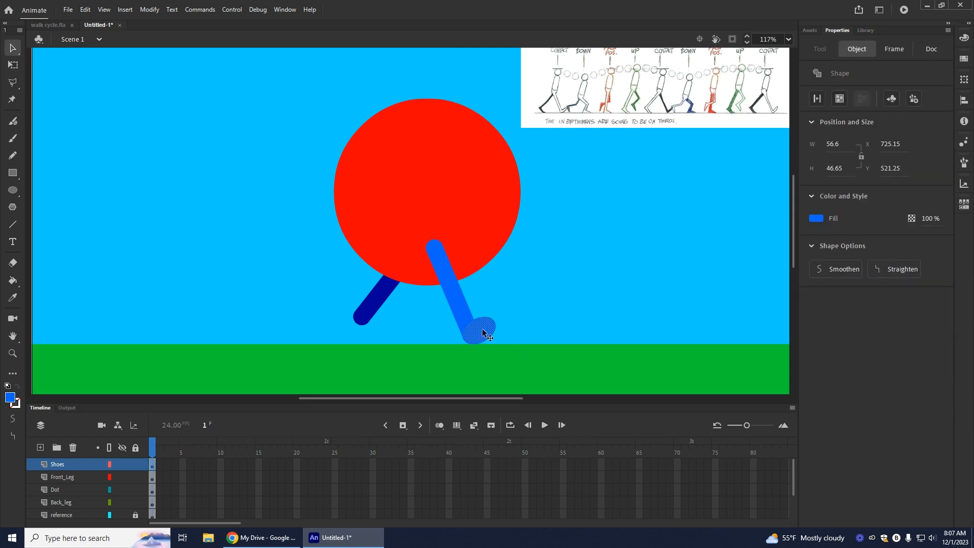
Step: Duplicate the front shoe to the left of the back leg and fill the copy with the back leg's dark blue
drag(483, 330, 318, 322)
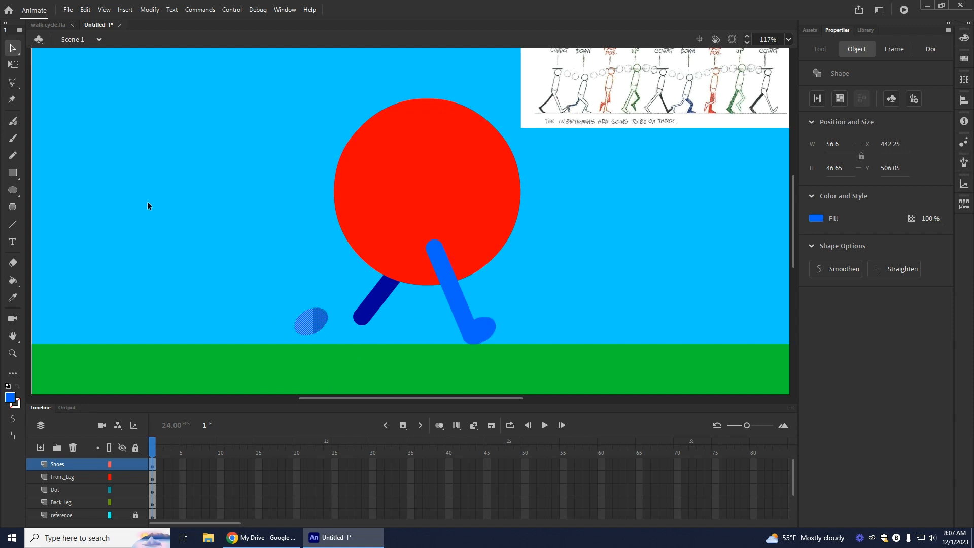
click(13, 298)
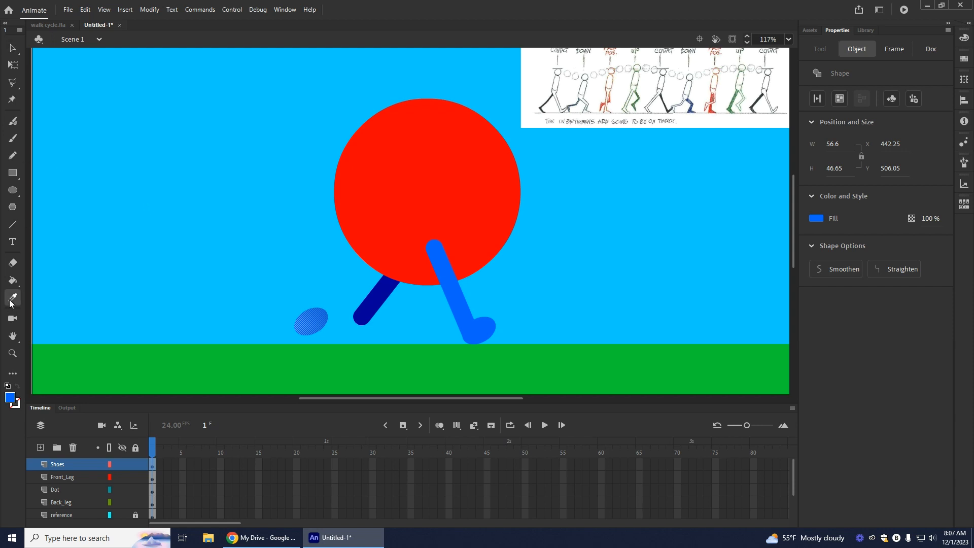
click(370, 313)
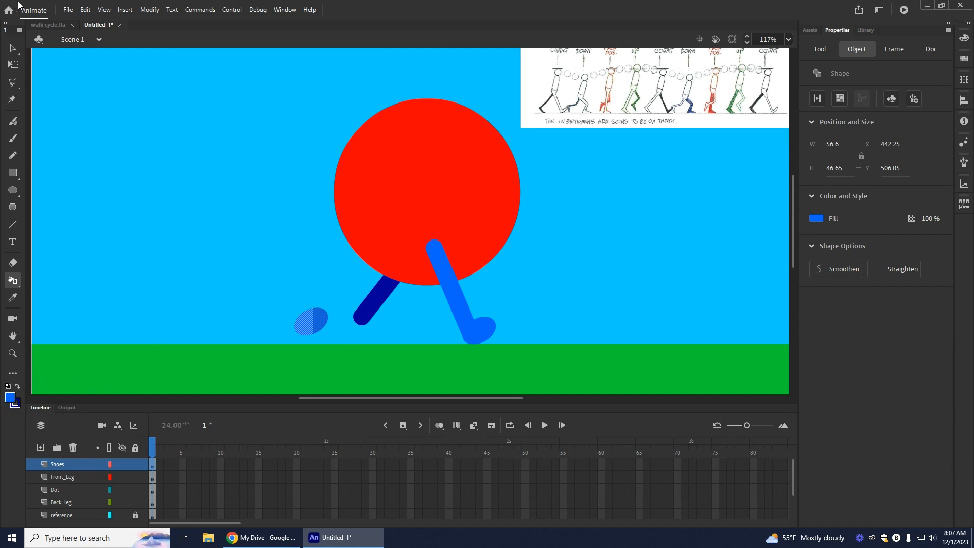
click(13, 49)
click(190, 253)
click(306, 319)
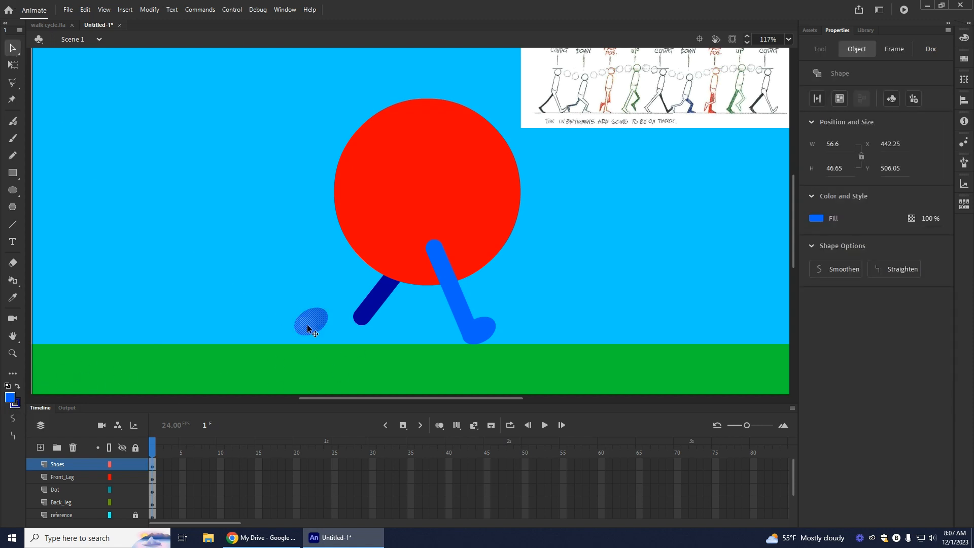
click(17, 387)
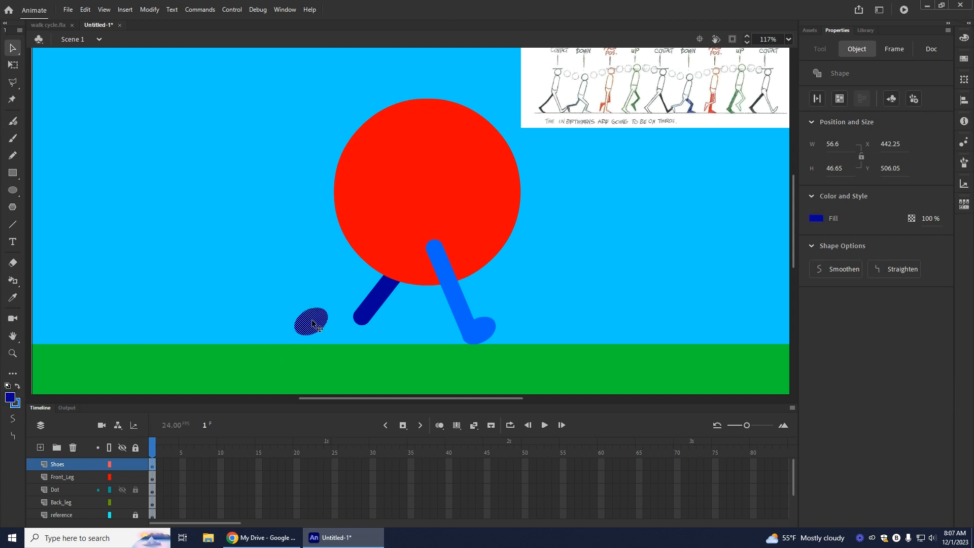
Step: Move the dark blue shoe to the back leg's lower end and rotate it so the toe points down to the grass
drag(310, 325, 348, 326)
click(12, 65)
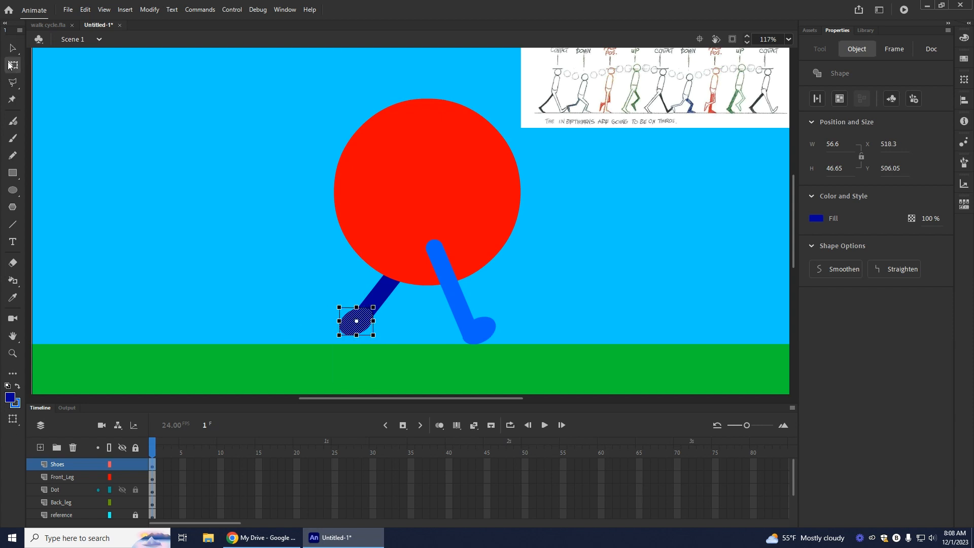
drag(376, 336, 382, 302)
mouse_move(366, 335)
mouse_down()
mouse_move(388, 349)
mouse_move(365, 328)
mouse_move(376, 339)
mouse_up()
click(243, 304)
click(262, 313)
click(316, 336)
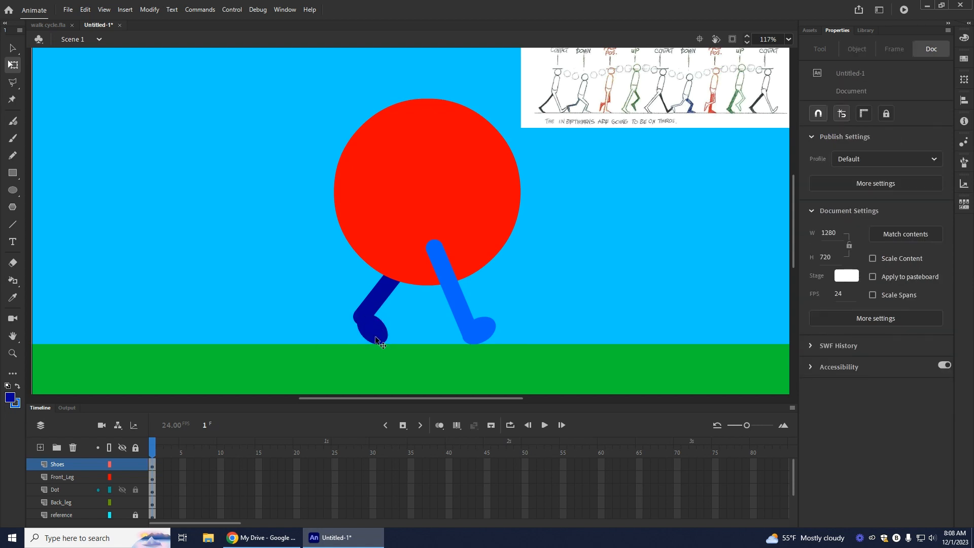
drag(376, 339, 372, 340)
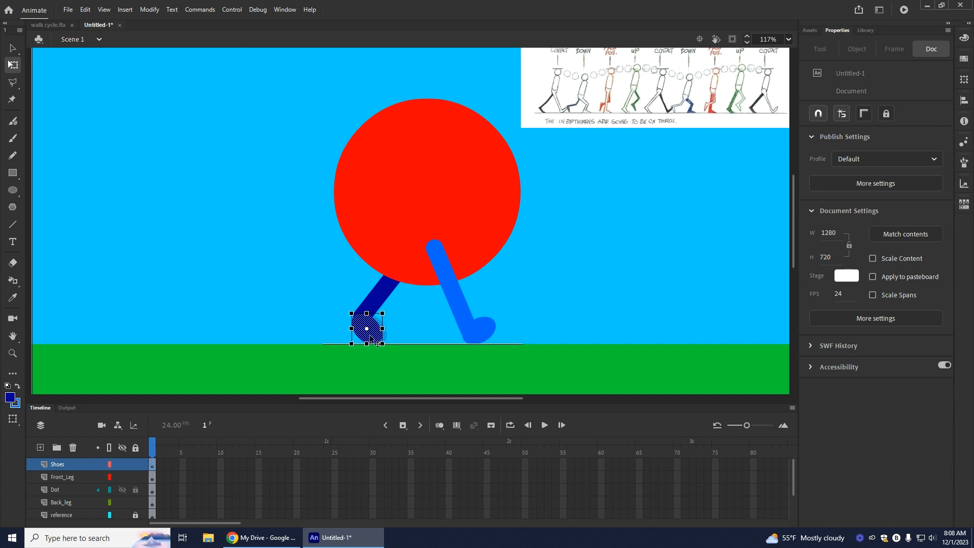
click(281, 329)
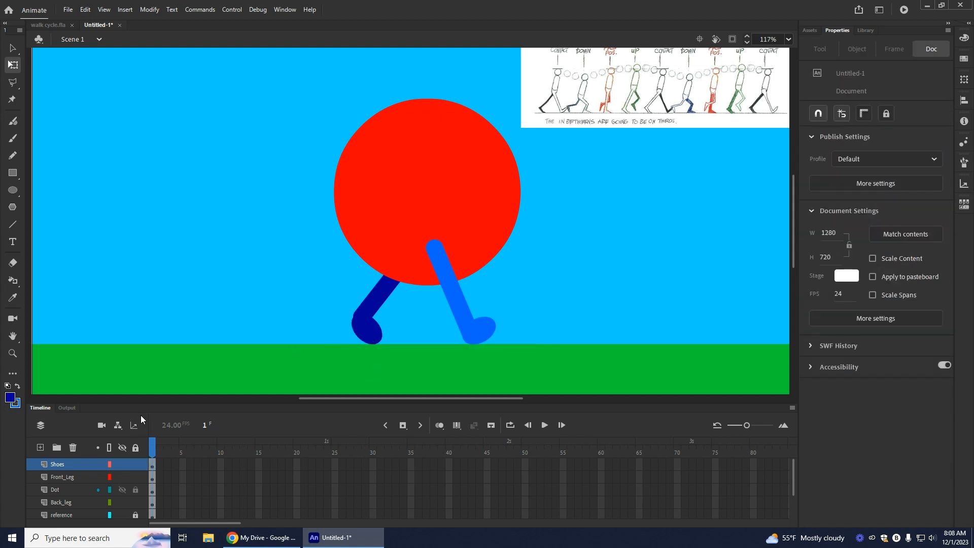
Step: Extend the back leg's lower end slightly downward into the shoe, hiding the Shoes layer while adjusting and showing it again
click(122, 464)
drag(358, 320, 357, 325)
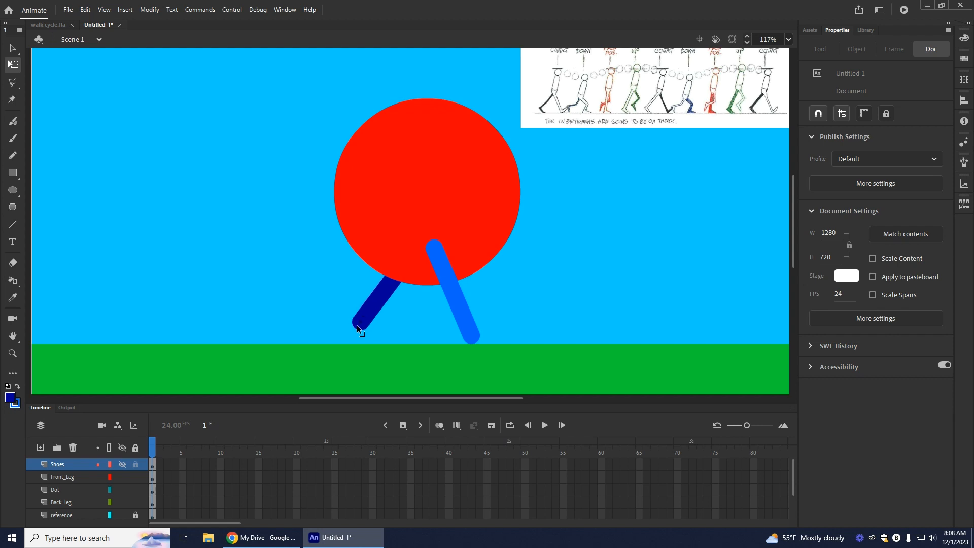
click(122, 464)
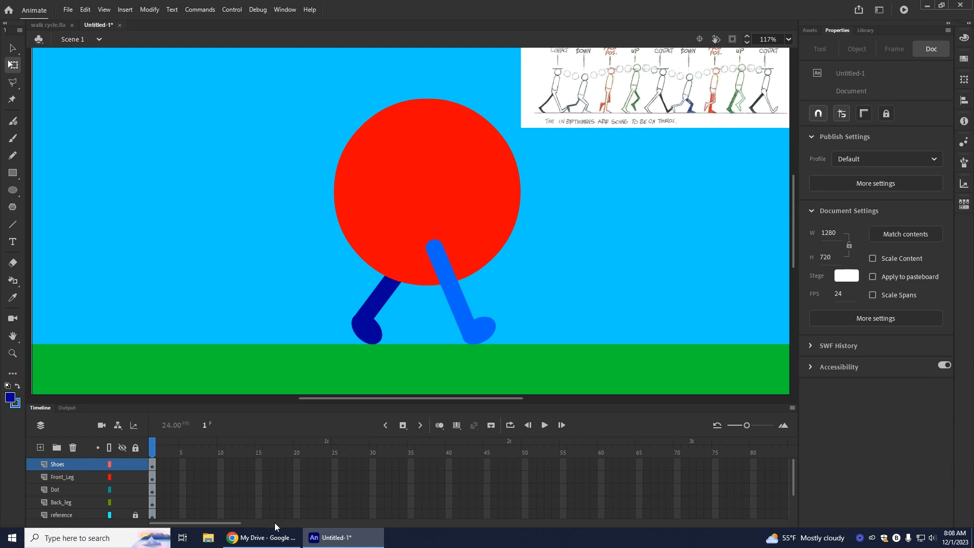
Step: Examine the layers and keyframes of the finished walk cycle.fla, and return to the untitled document
mouse_move(252, 543)
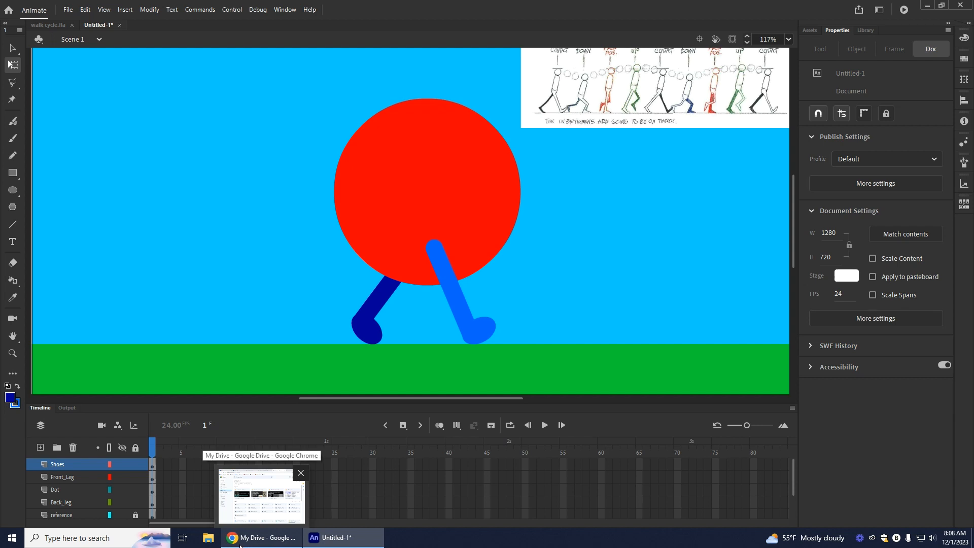
mouse_move(321, 543)
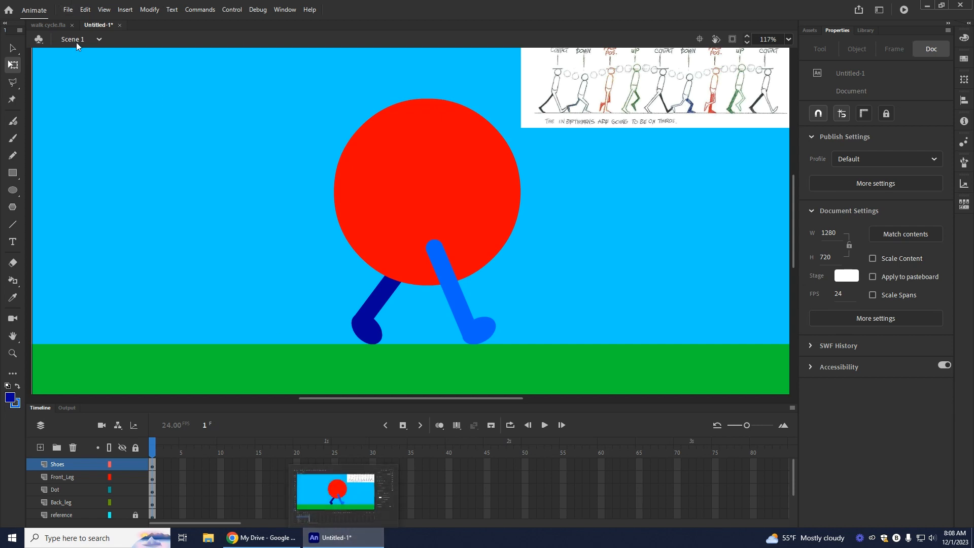
click(47, 26)
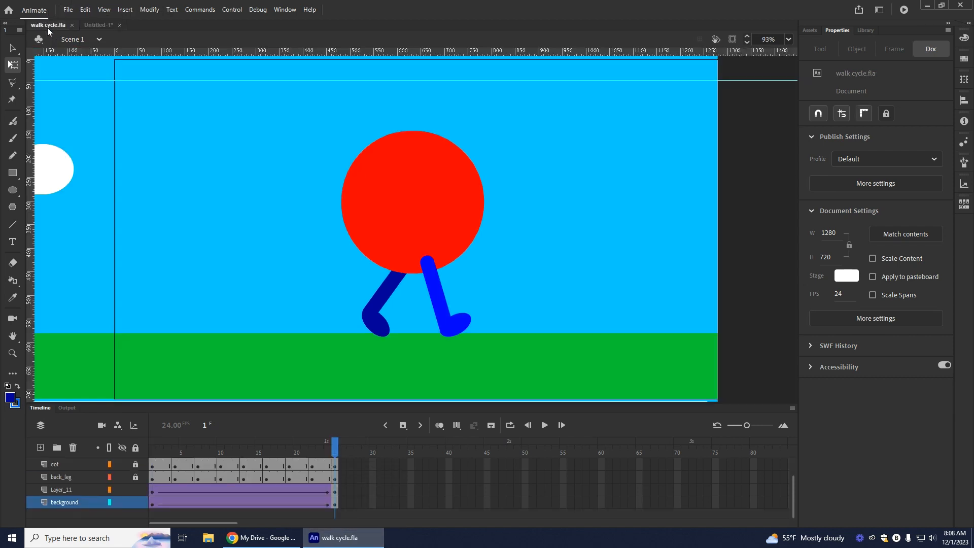
scroll(271, 495, up, 2)
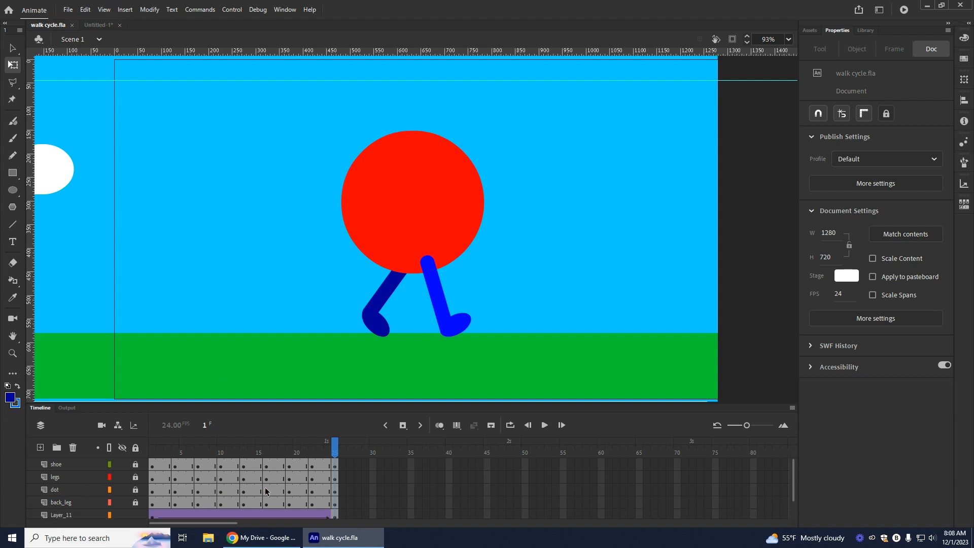
scroll(265, 488, down, 2)
scroll(265, 489, up, 2)
click(94, 27)
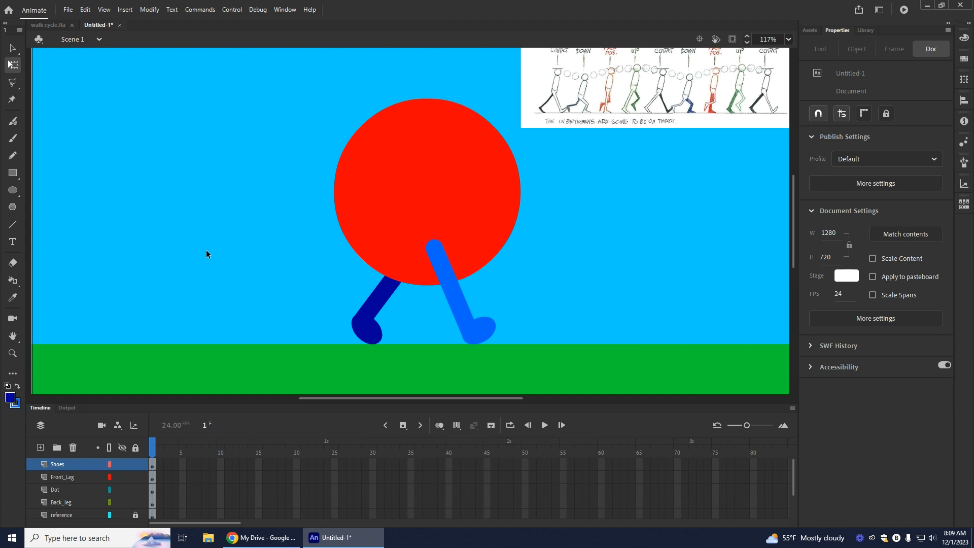
Step: Insert keyframes at frame 25 on the Dot, Back_leg, reference, grass and sky layers, matching the reference chart's last pose
scroll(740, 189, up, 3)
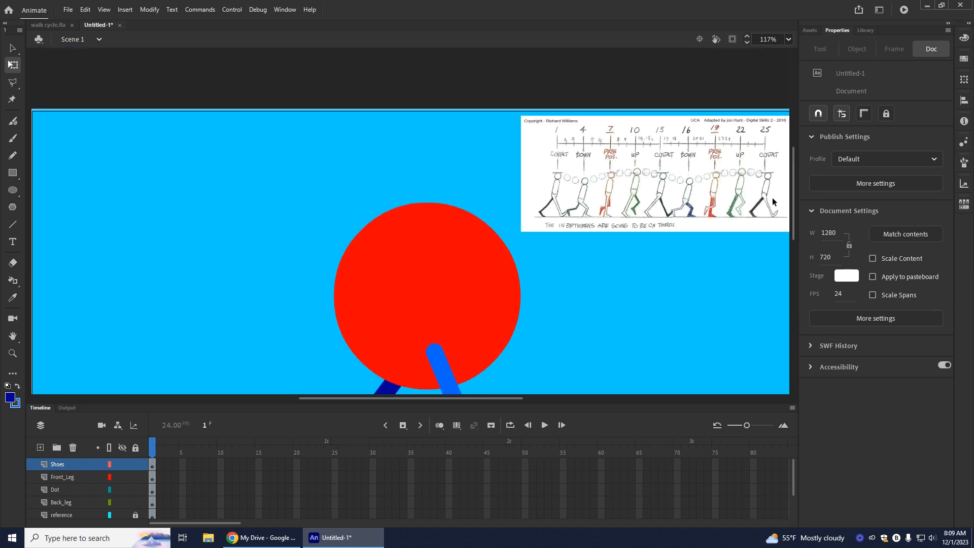
scroll(453, 459, down, 3)
scroll(411, 492, up, 1)
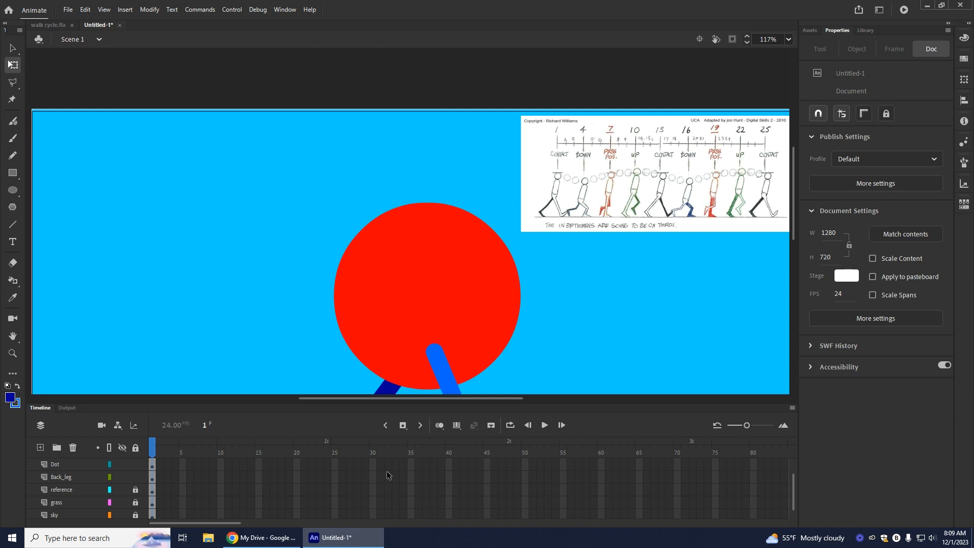
click(336, 471)
scroll(409, 317, down, 3)
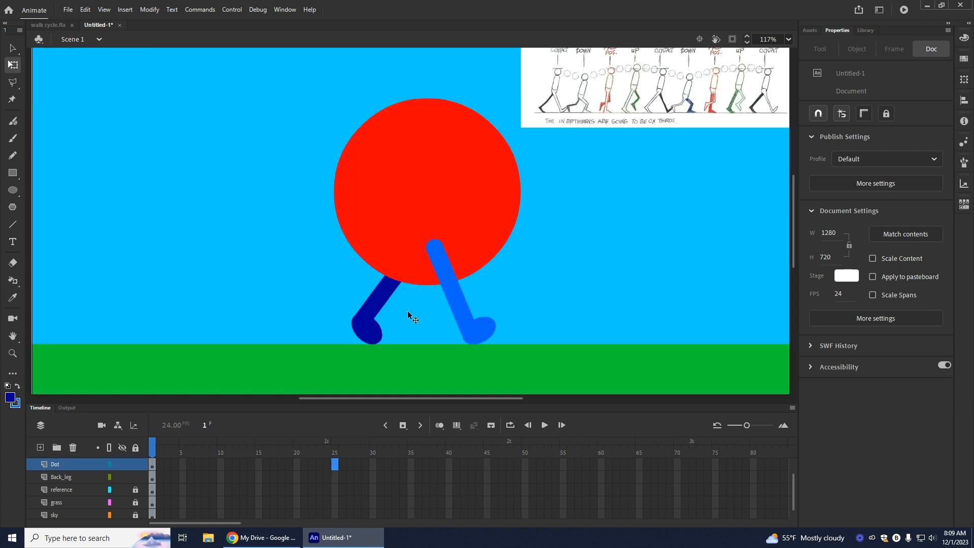
scroll(341, 479, down, 1)
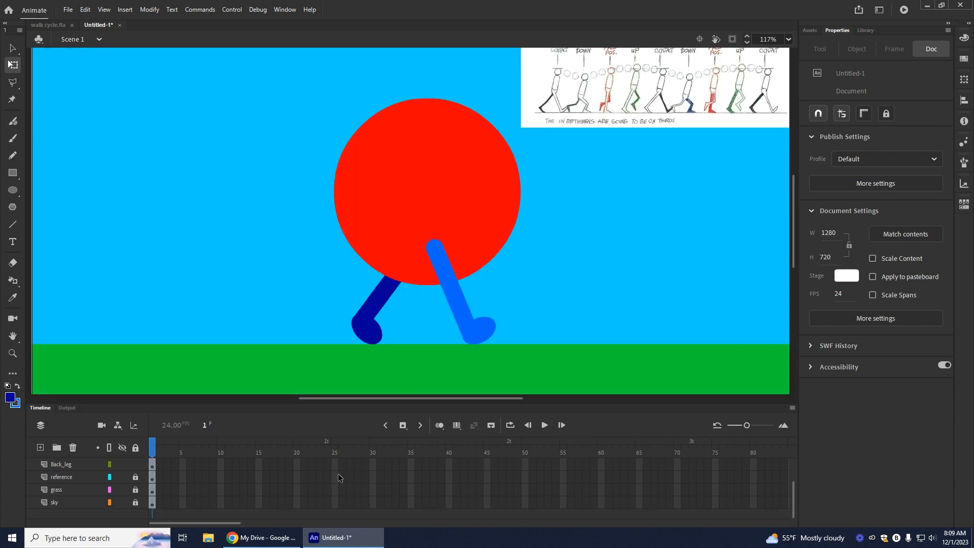
shift+click(336, 504)
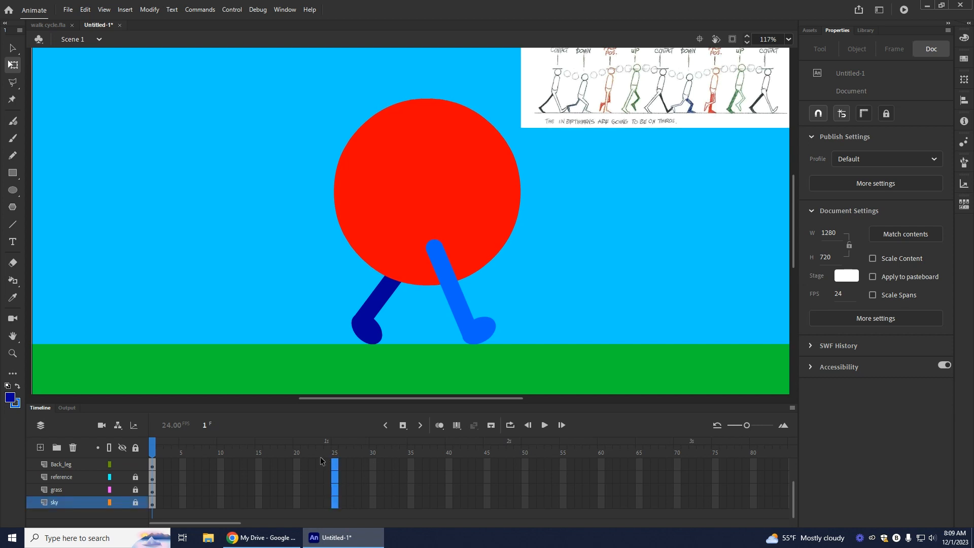
click(404, 426)
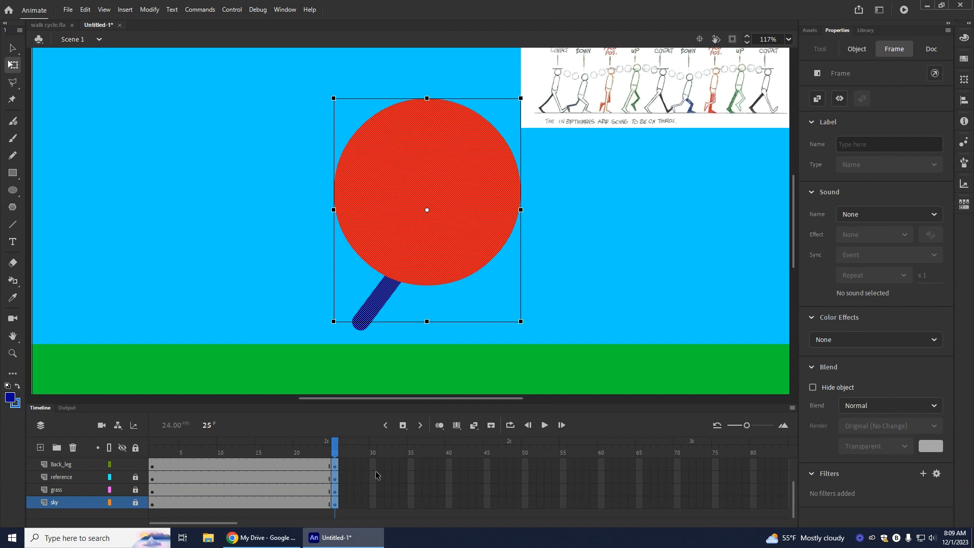
Step: Insert keyframes at frame 25 on the Shoes and Front_Leg layers
scroll(376, 475, up, 1)
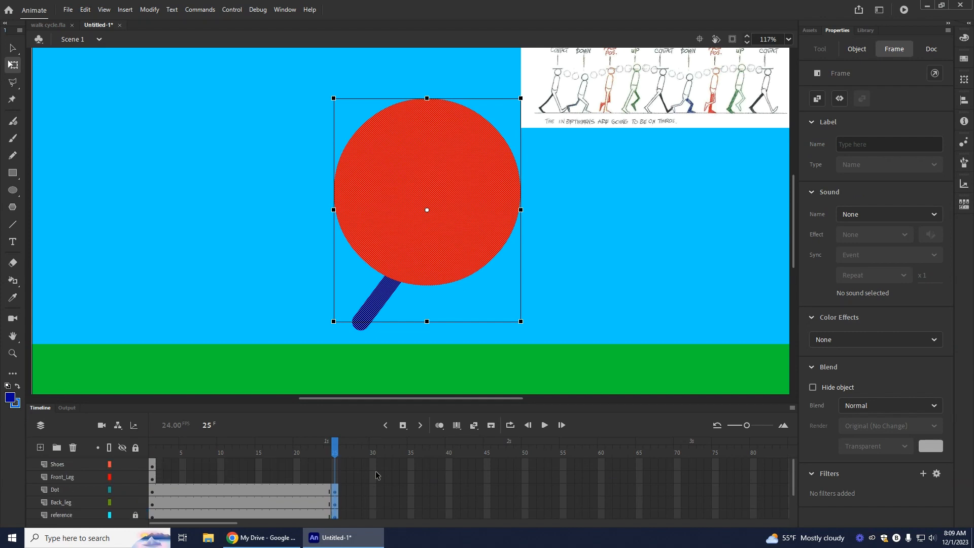
click(335, 478)
click(336, 466)
click(404, 426)
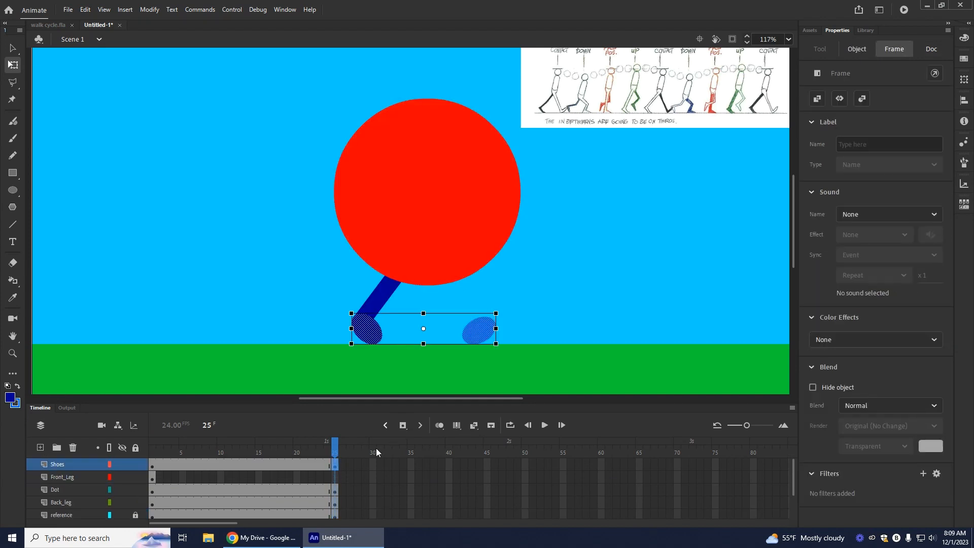
click(336, 477)
click(403, 426)
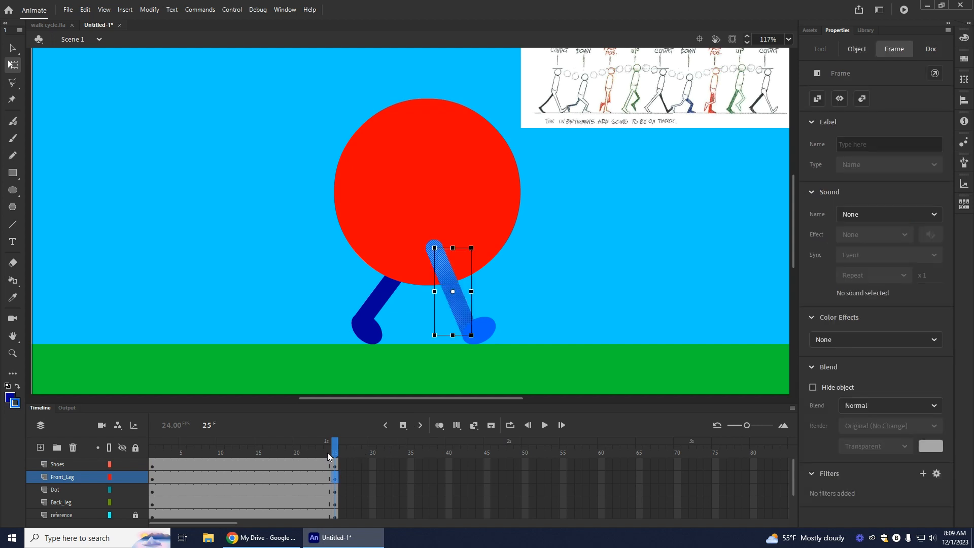
mouse_move(336, 447)
mouse_down()
mouse_move(160, 449)
mouse_move(342, 456)
mouse_move(150, 457)
mouse_move(340, 458)
mouse_up()
click(152, 465)
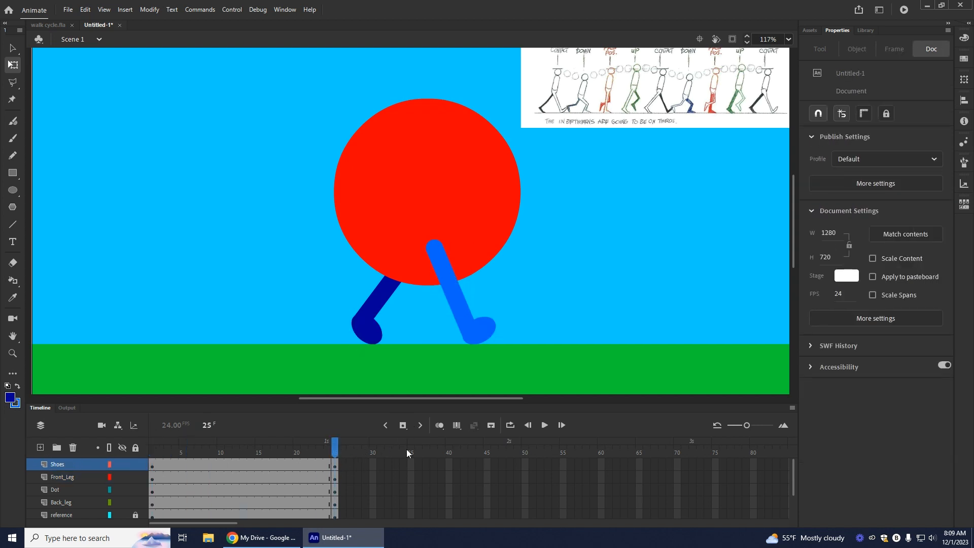
Step: Widen the frames shown in the timeline and adjust the timeline area's height
drag(748, 427, 755, 429)
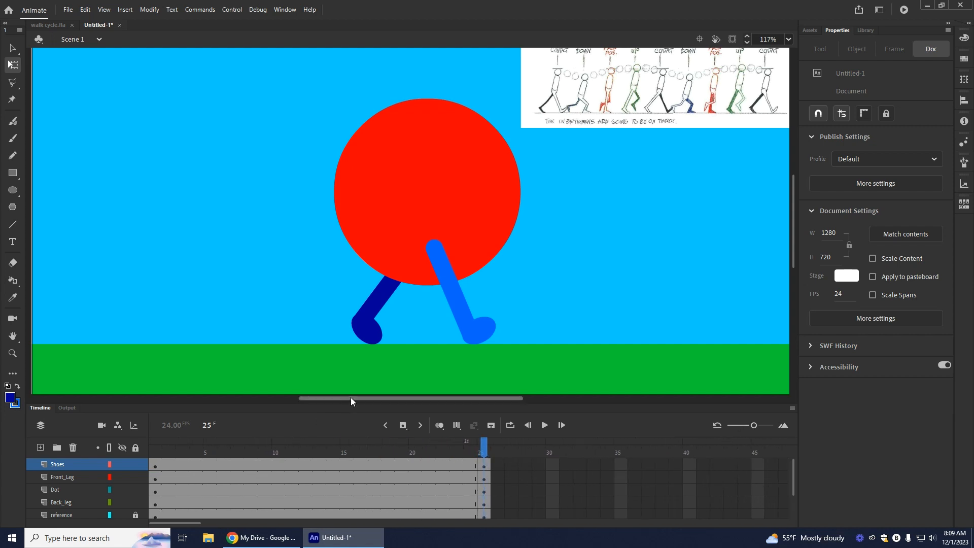
drag(285, 405, 302, 372)
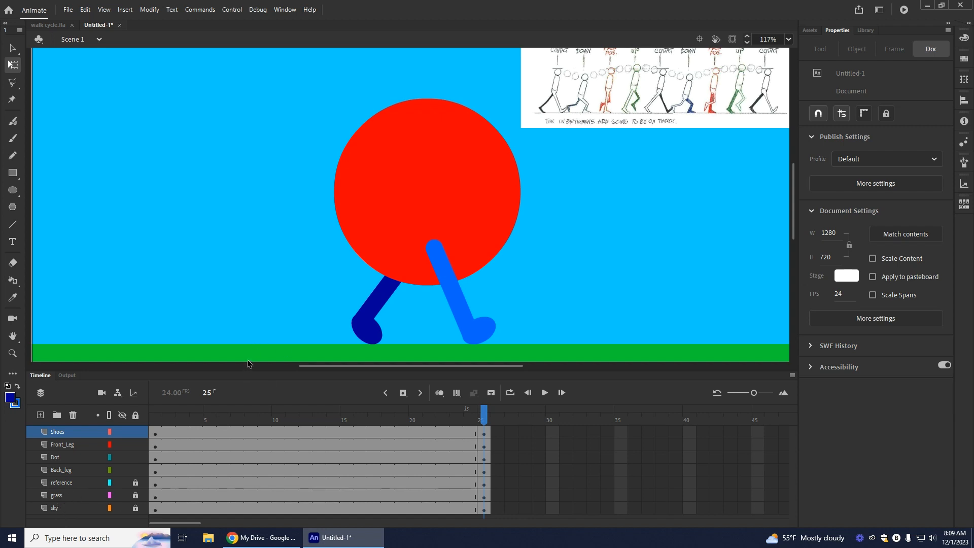
drag(249, 372, 248, 408)
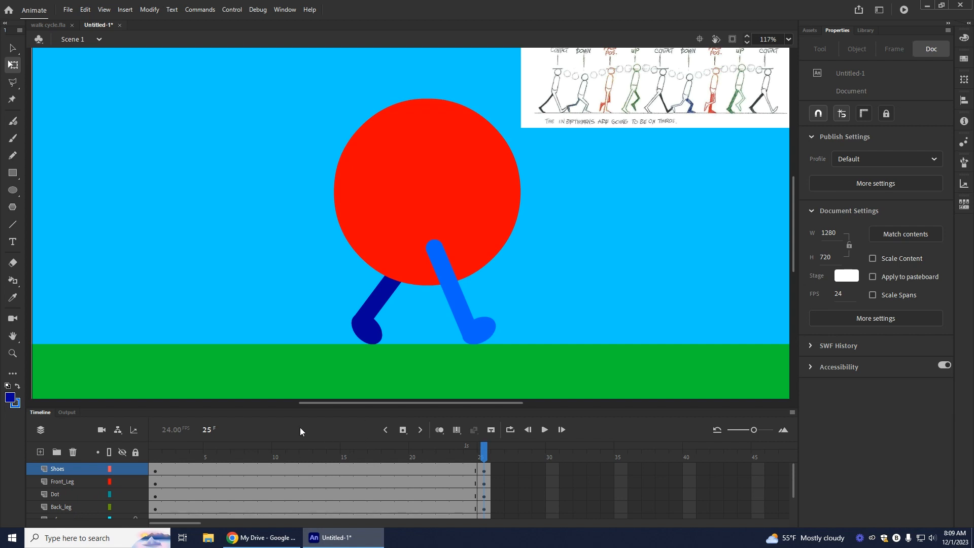
Step: Insert keyframes at frame 4 on the Shoes and Dot layers for the reference chart's down pose
scroll(617, 241, up, 3)
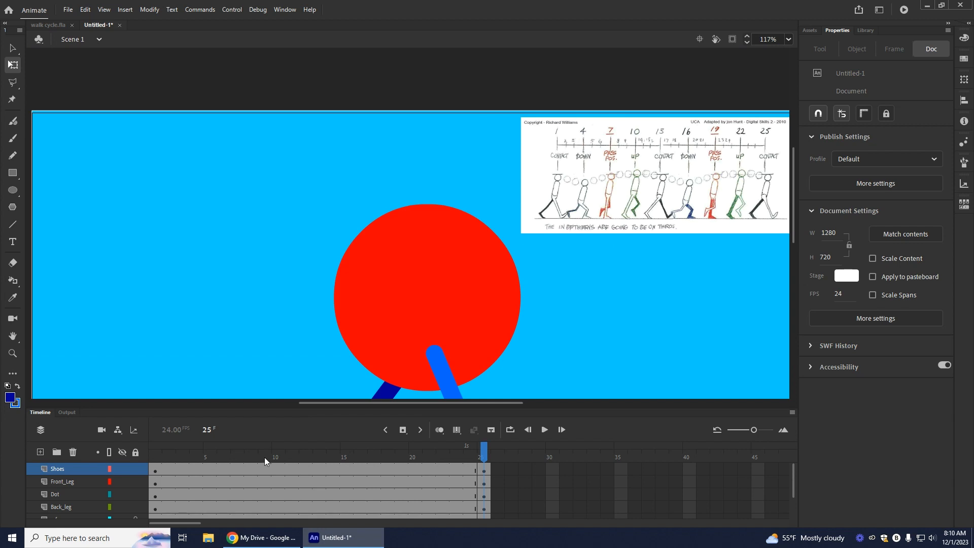
click(197, 469)
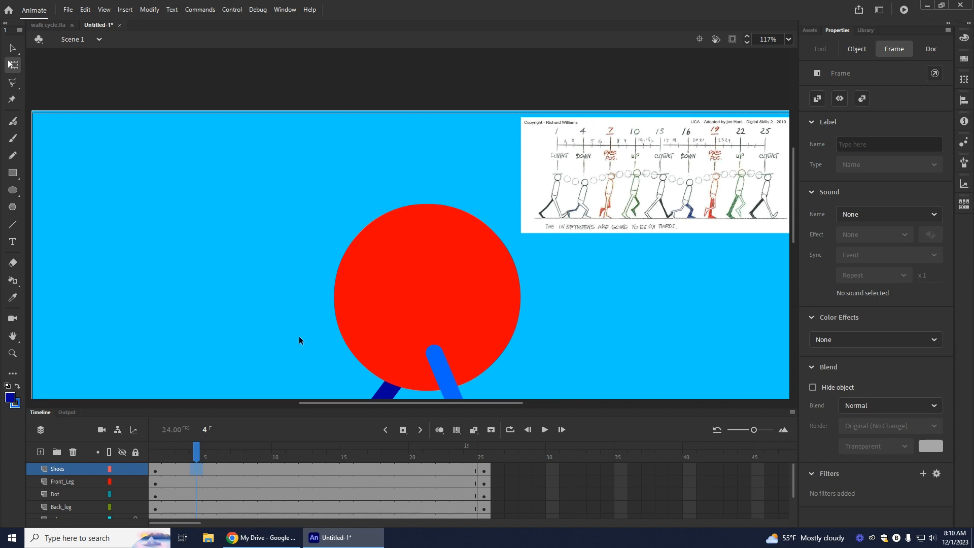
scroll(299, 337, down, 3)
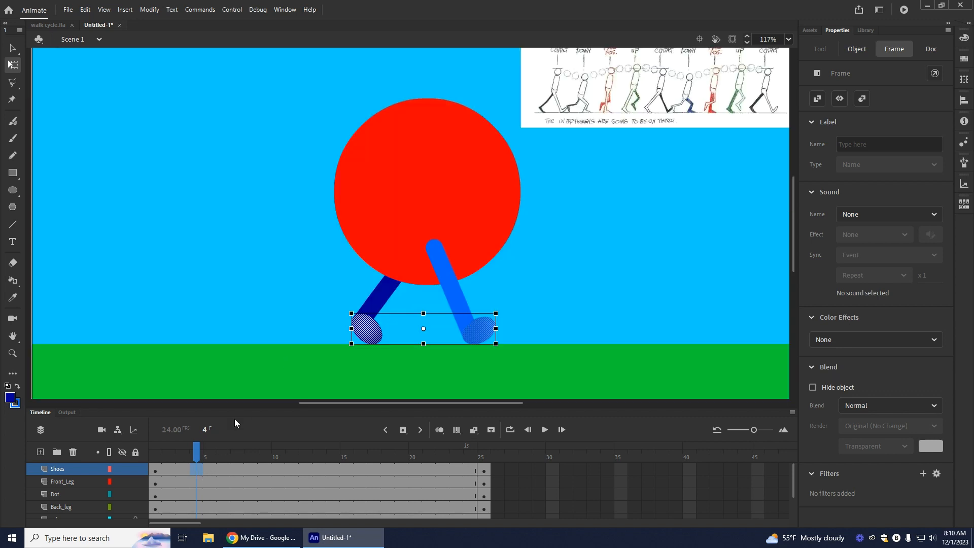
click(403, 431)
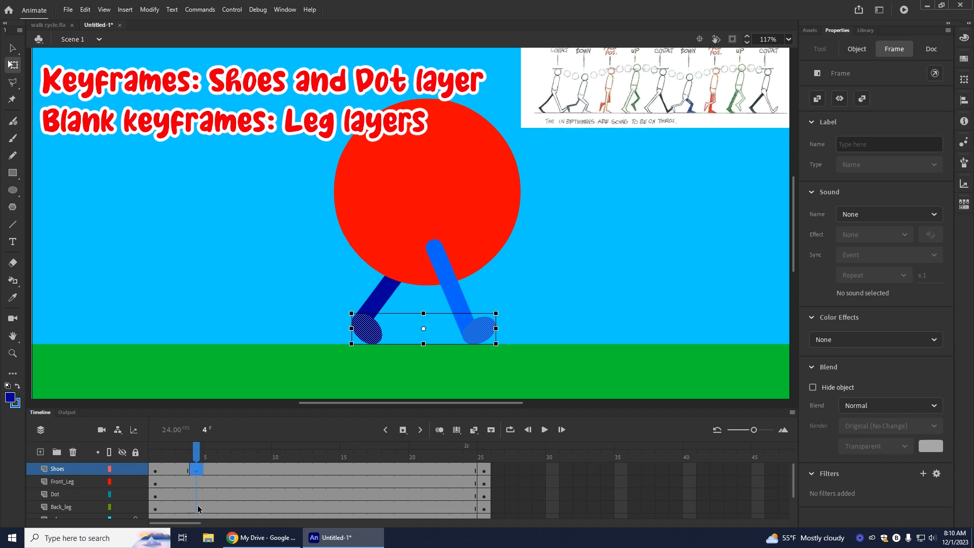
click(197, 495)
click(403, 430)
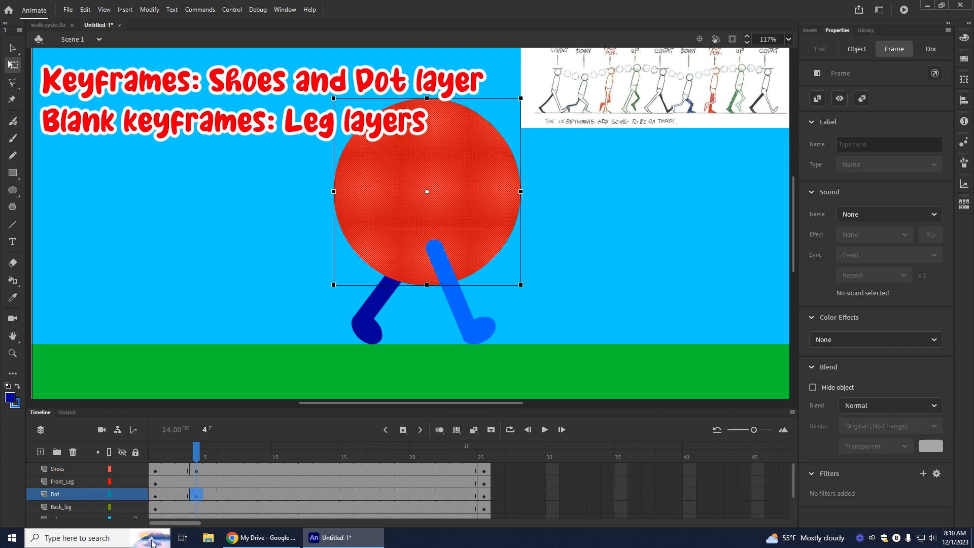
Step: Insert blank keyframes at frame 4 on the Front_Leg and Back_leg layers
click(196, 482)
right_click(197, 482)
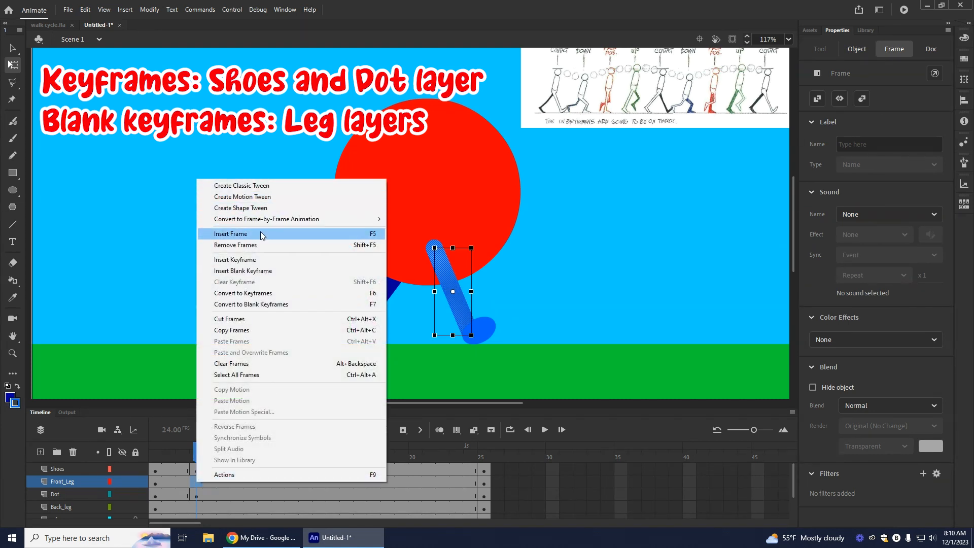
click(260, 270)
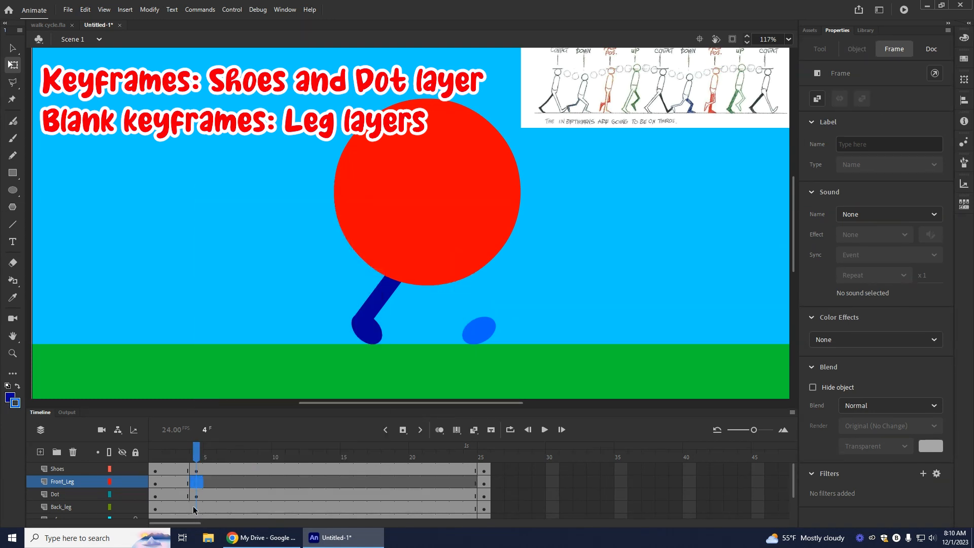
click(194, 506)
right_click(199, 507)
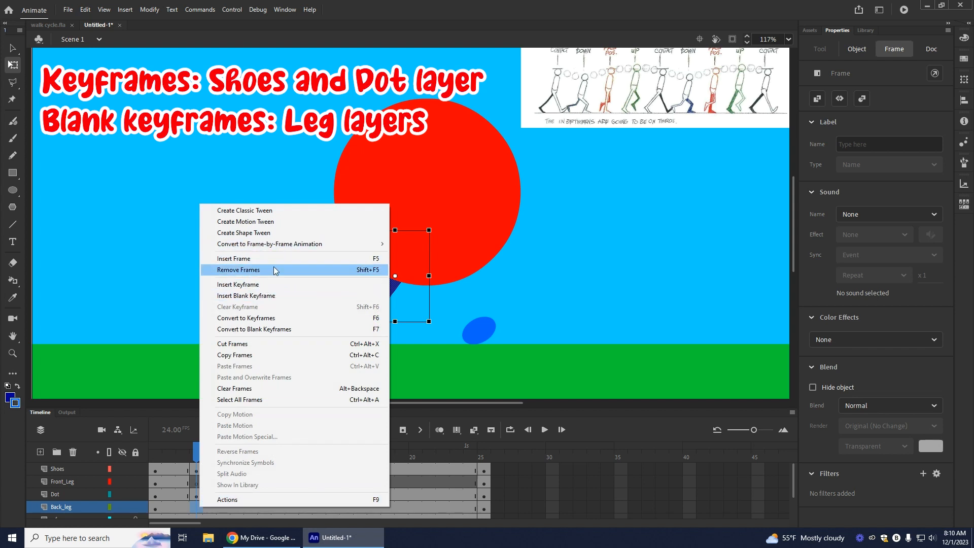
click(261, 297)
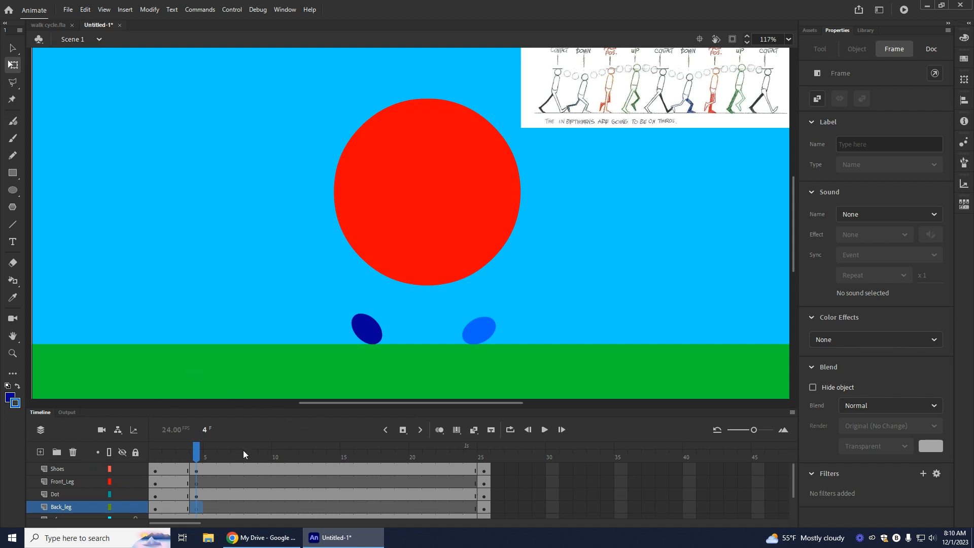
Step: Turn on onion skinning and extend its range back to frame 1
click(439, 430)
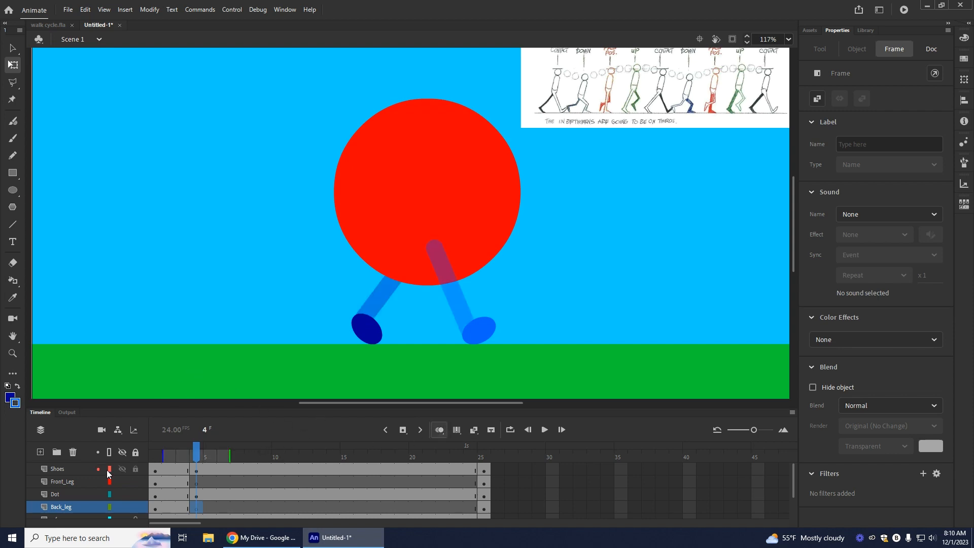
drag(165, 456, 150, 457)
scroll(601, 188, up, 3)
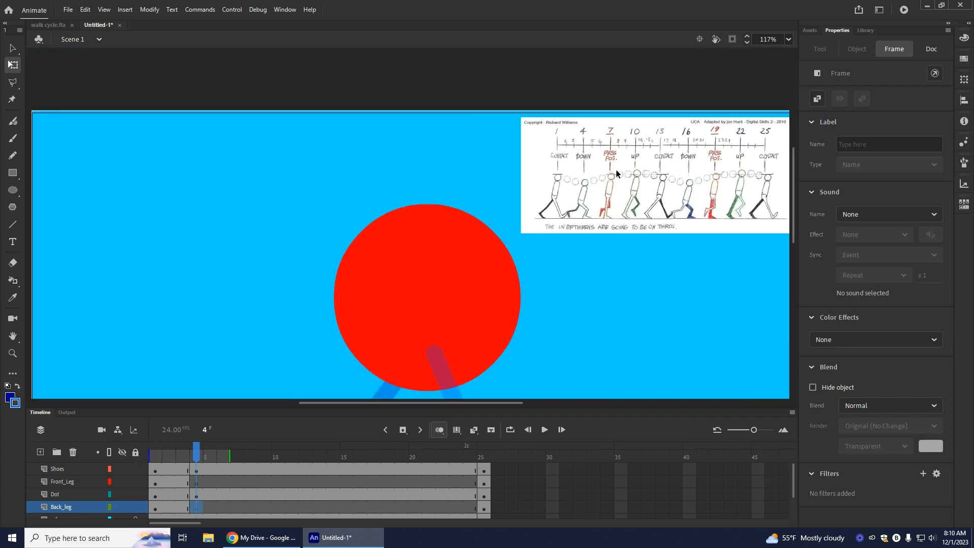
drag(792, 192, 796, 214)
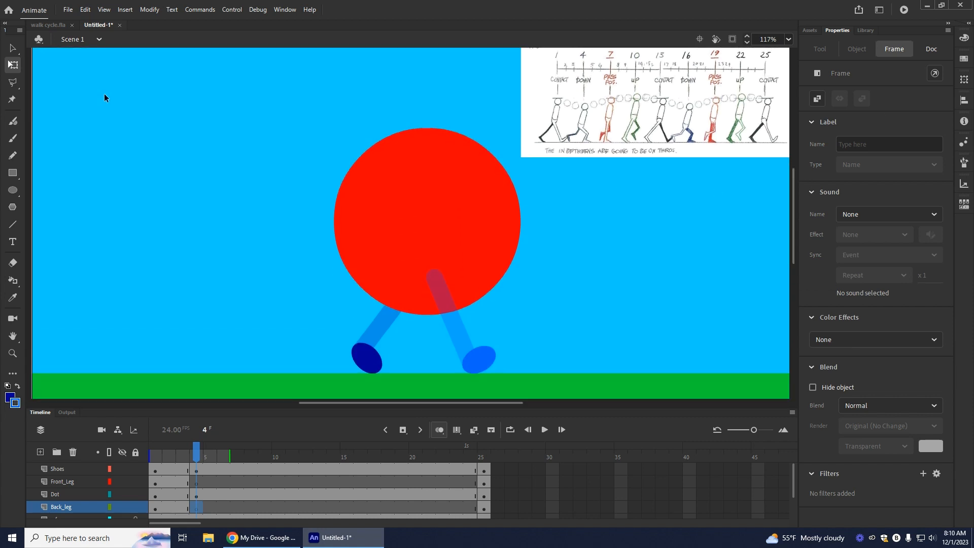
Step: Draw a bent light blue leg with two lines on Front_Leg at frame 4, then adjust its knee and upper end
click(14, 222)
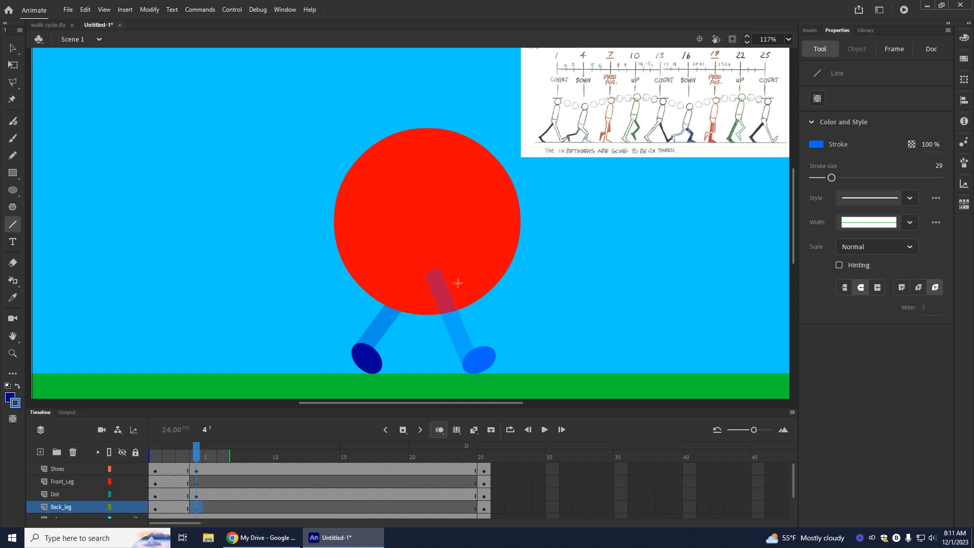
drag(463, 300, 487, 318)
key(ctrl+z)
click(193, 484)
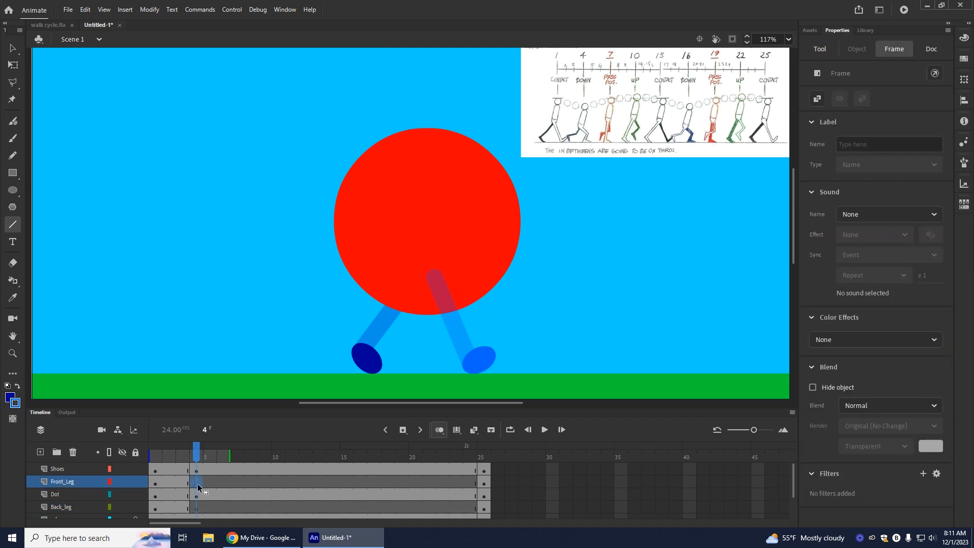
mouse_move(426, 275)
mouse_down()
mouse_move(457, 316)
mouse_move(472, 314)
mouse_up()
key(ctrl+z)
mouse_move(433, 276)
mouse_down()
mouse_move(482, 309)
mouse_move(471, 368)
mouse_up()
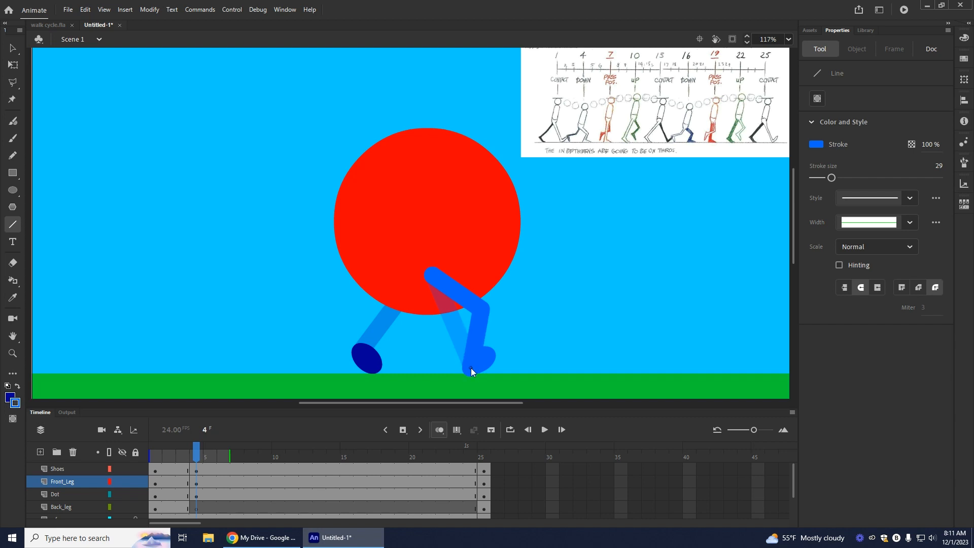
click(10, 47)
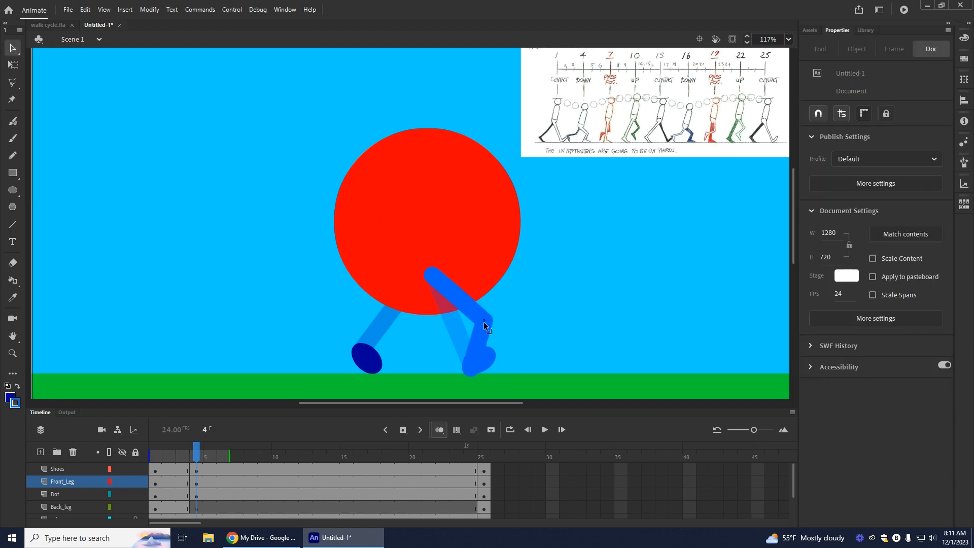
drag(431, 273, 435, 278)
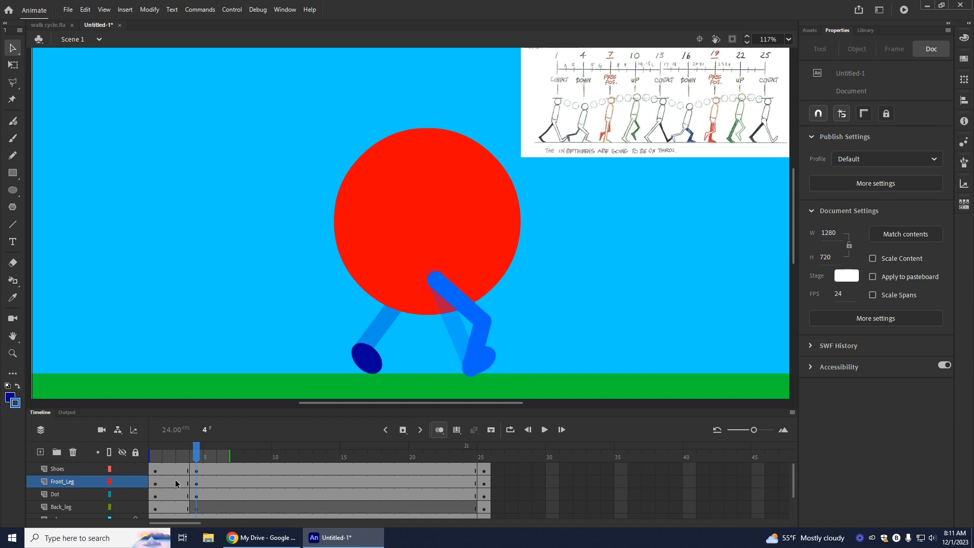
Step: Rotate the light blue shoe flat and lower it onto the grass at frame 4, and shift the front leg's knee slightly back
click(197, 469)
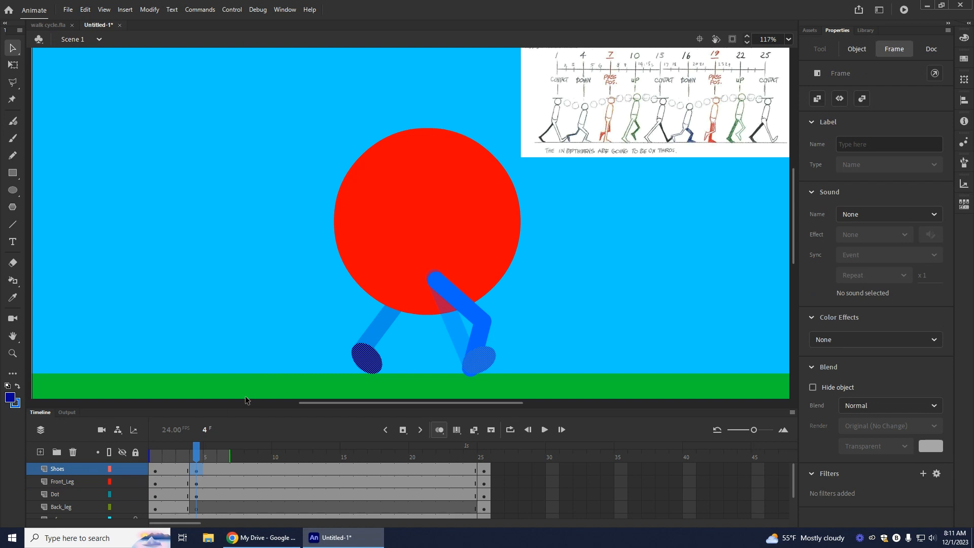
click(202, 223)
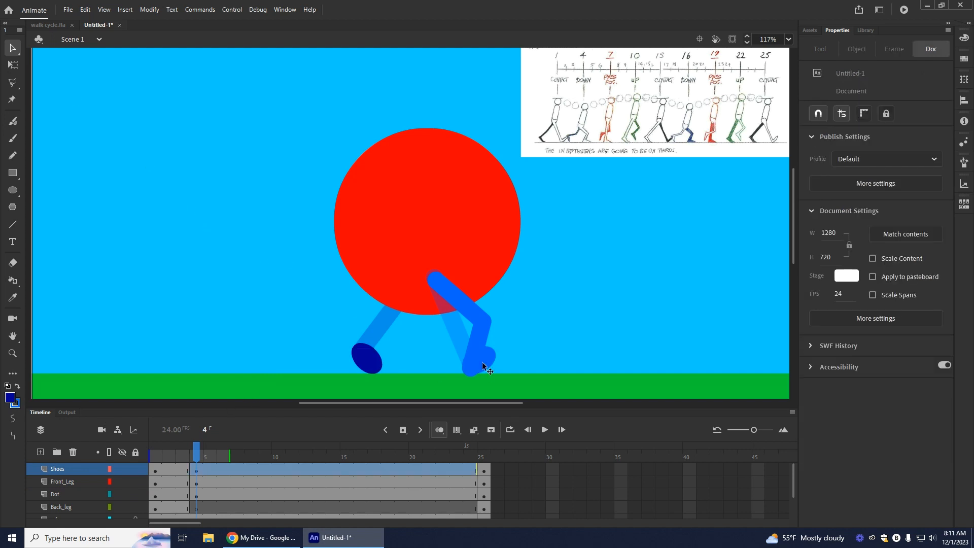
click(482, 361)
click(13, 64)
drag(503, 348, 507, 352)
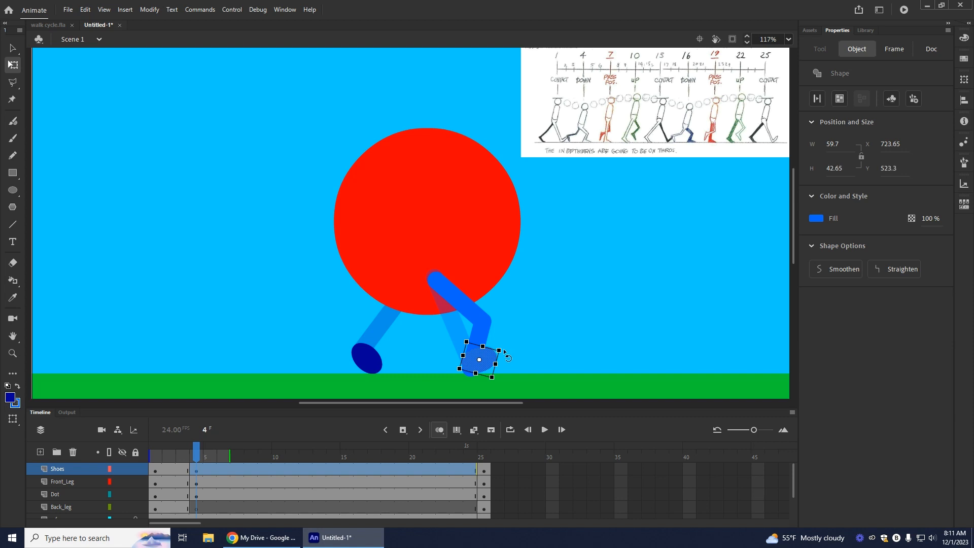
drag(505, 350, 505, 365)
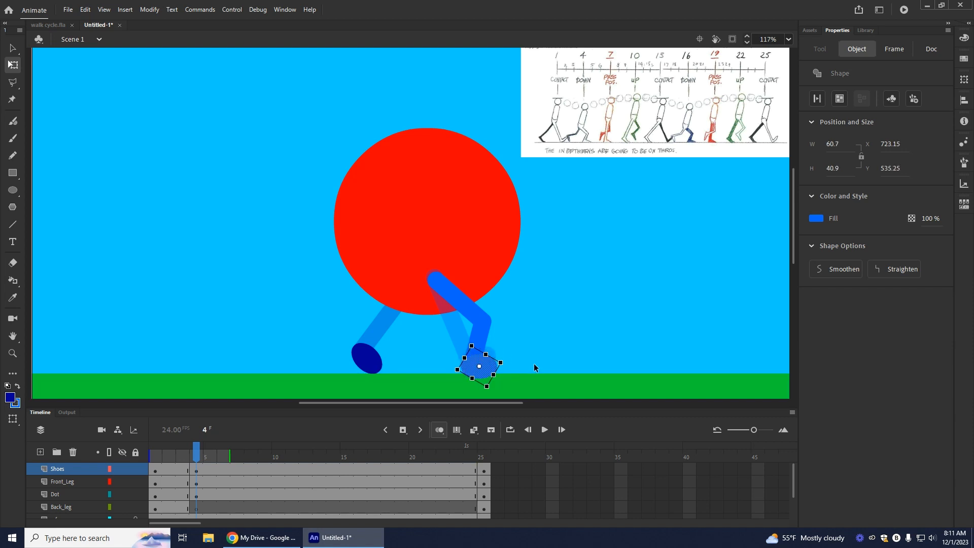
click(534, 363)
click(481, 369)
click(581, 347)
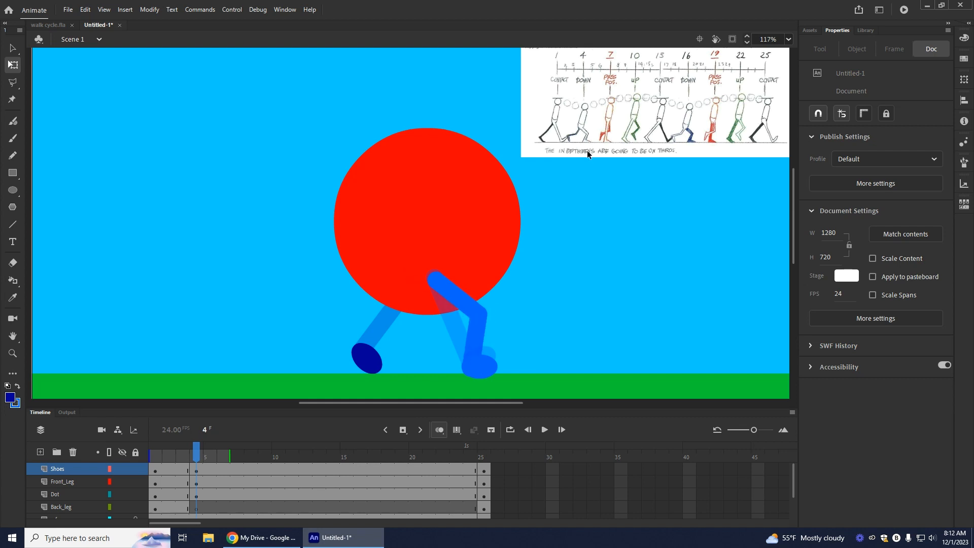
Step: Draw a bent dark blue leg on Back_leg at frame 4 down to the dark shoe, then turn off onion skinning and review the pose
click(196, 509)
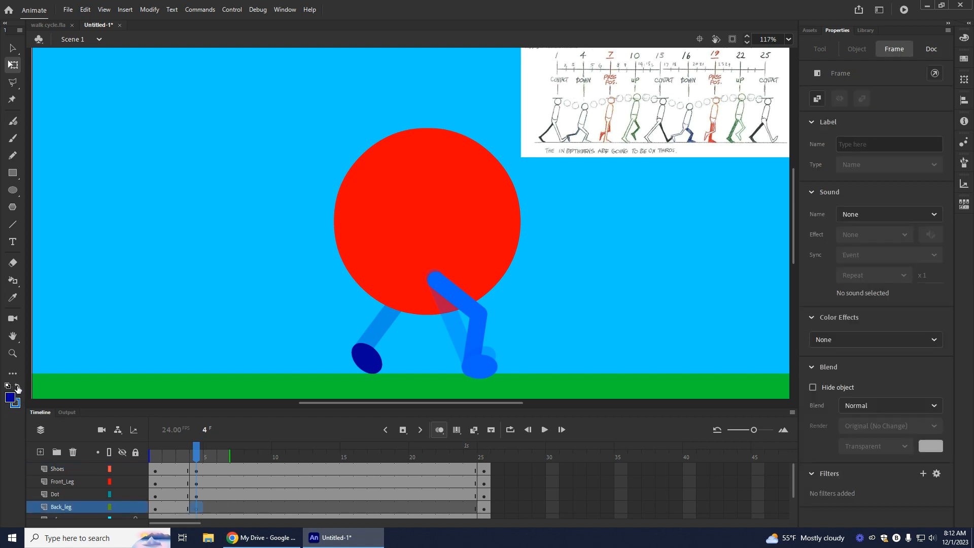
click(18, 389)
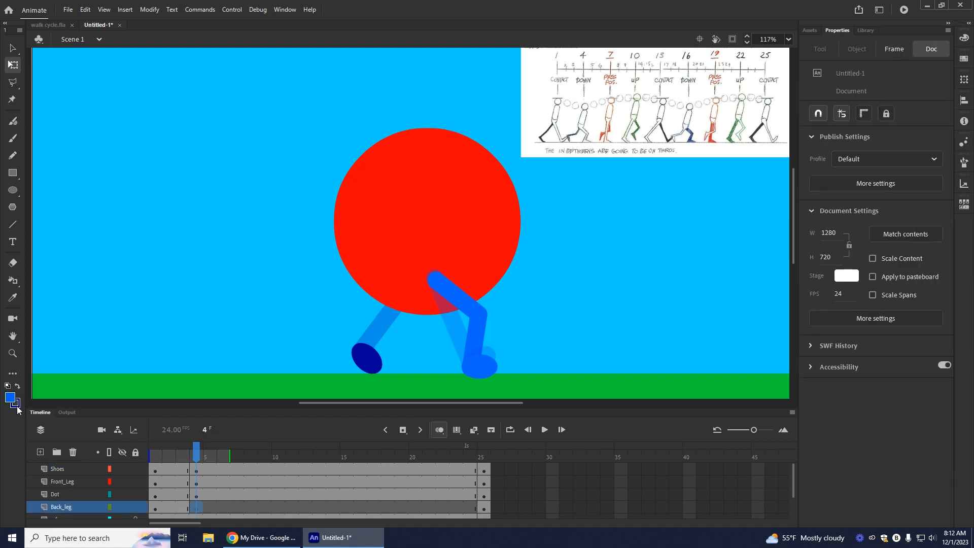
click(12, 224)
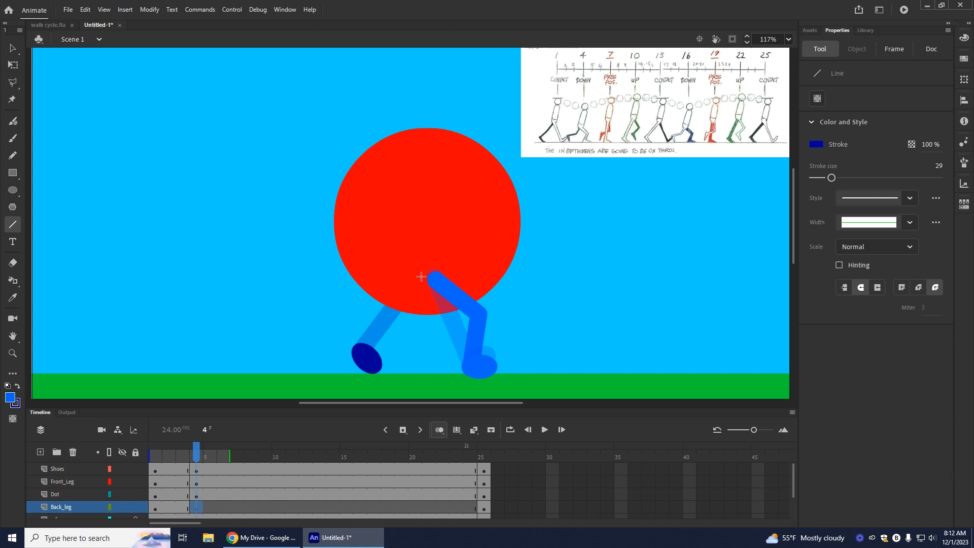
mouse_move(413, 317)
mouse_down()
mouse_move(406, 331)
mouse_move(342, 327)
mouse_move(371, 328)
mouse_up()
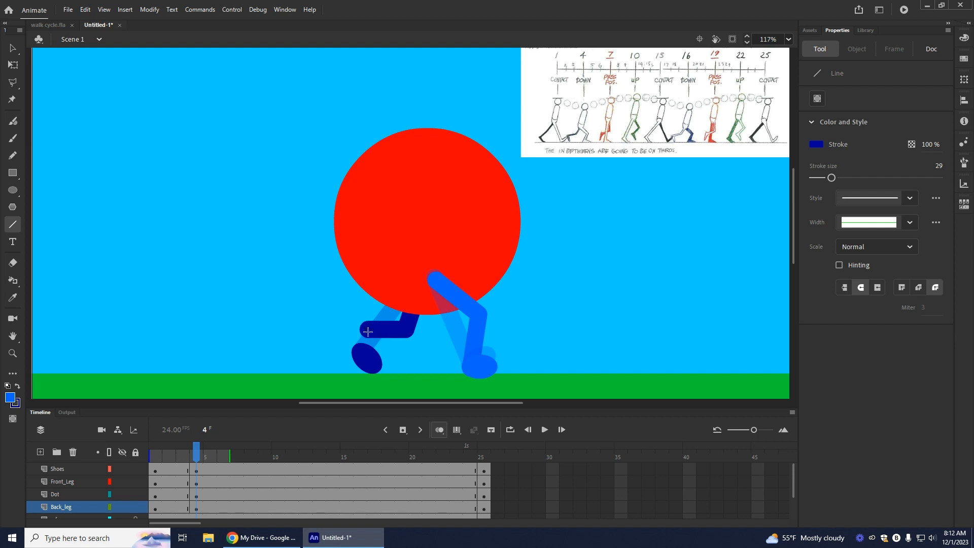
drag(366, 336, 362, 351)
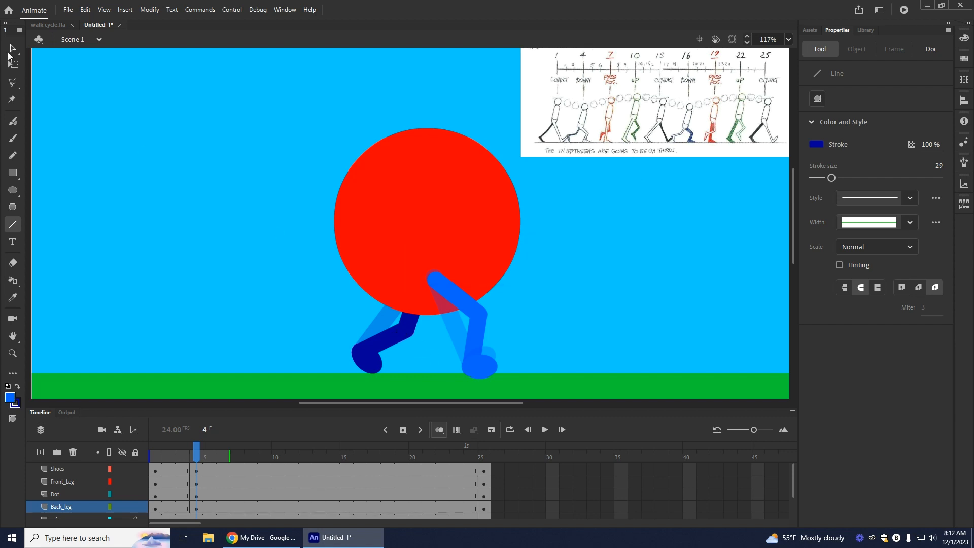
key(v)
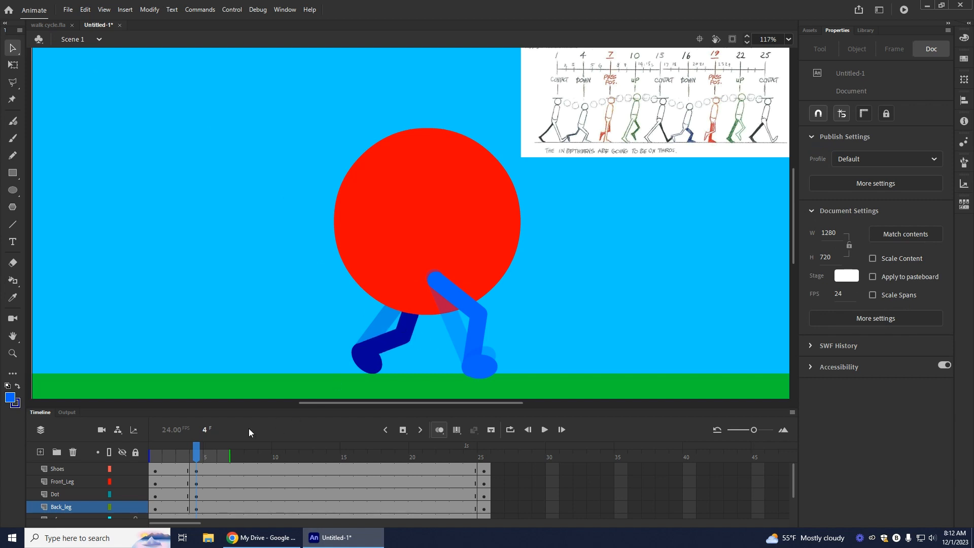
click(438, 431)
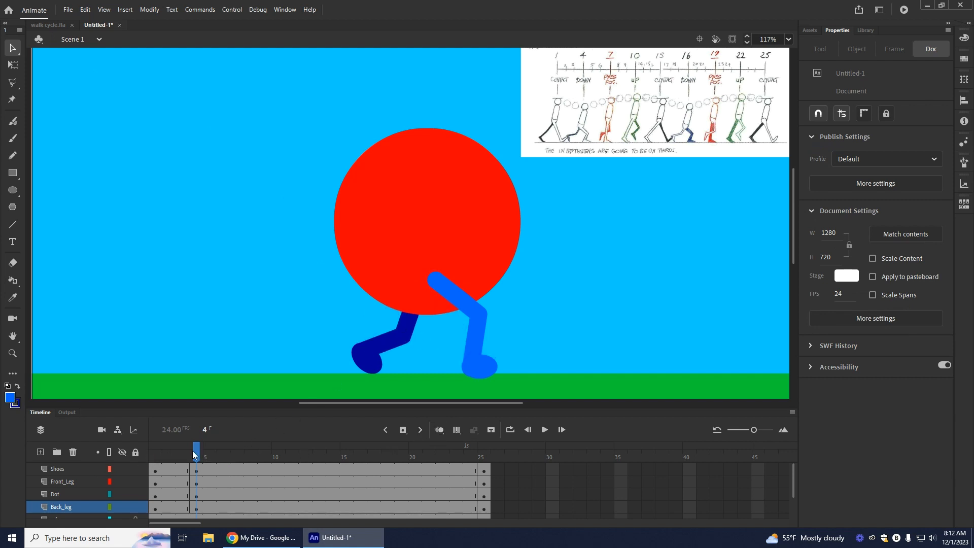
mouse_move(199, 458)
mouse_down()
mouse_move(147, 465)
mouse_move(208, 469)
mouse_move(107, 471)
mouse_move(204, 471)
mouse_up()
Step: Insert keyframes at frame 7 on the Shoes and Dot layers, and blank keyframes on Front_Leg and Back_leg
click(239, 468)
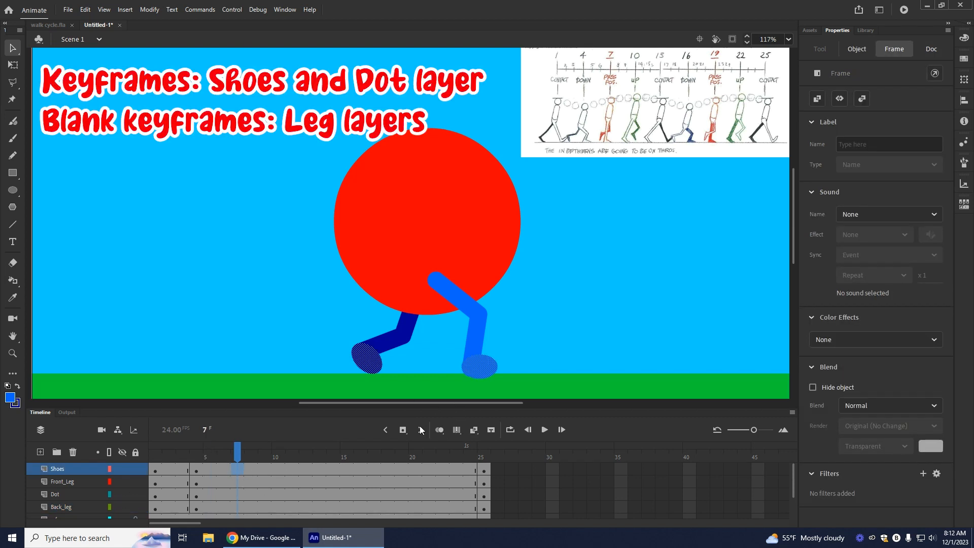
click(235, 495)
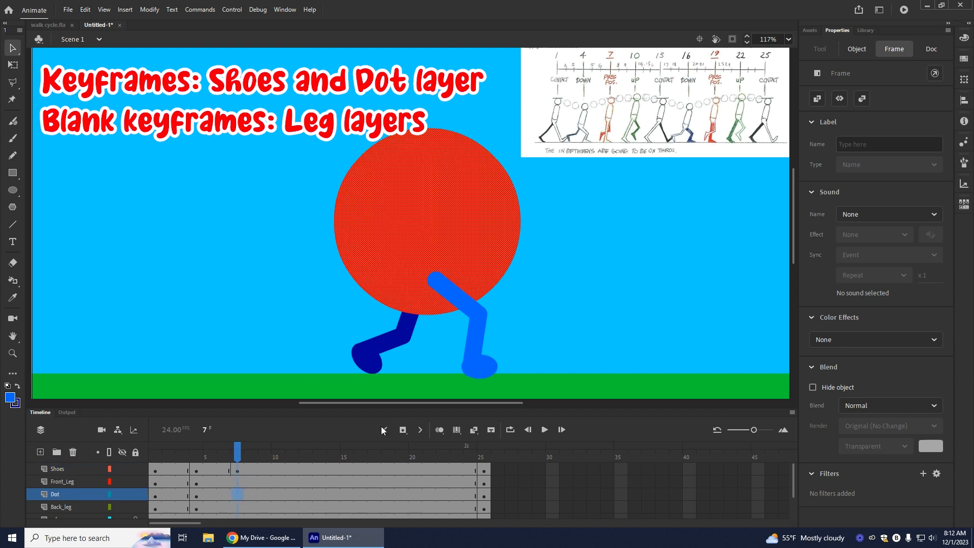
click(403, 430)
right_click(237, 482)
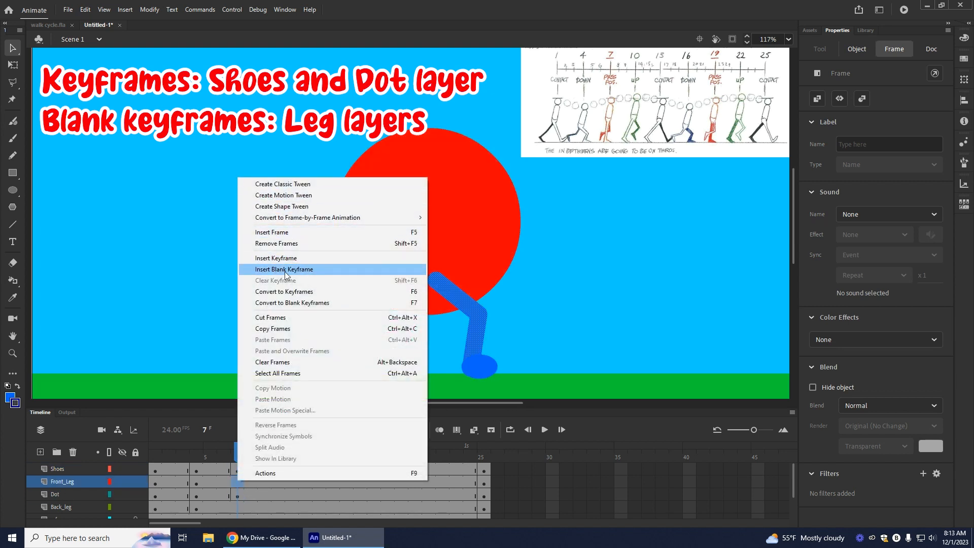
click(276, 273)
right_click(242, 505)
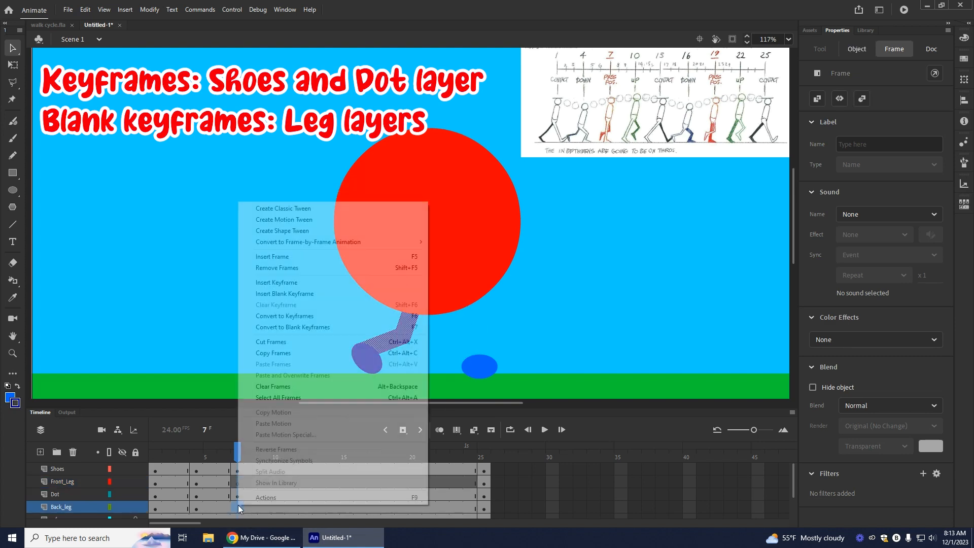
click(278, 295)
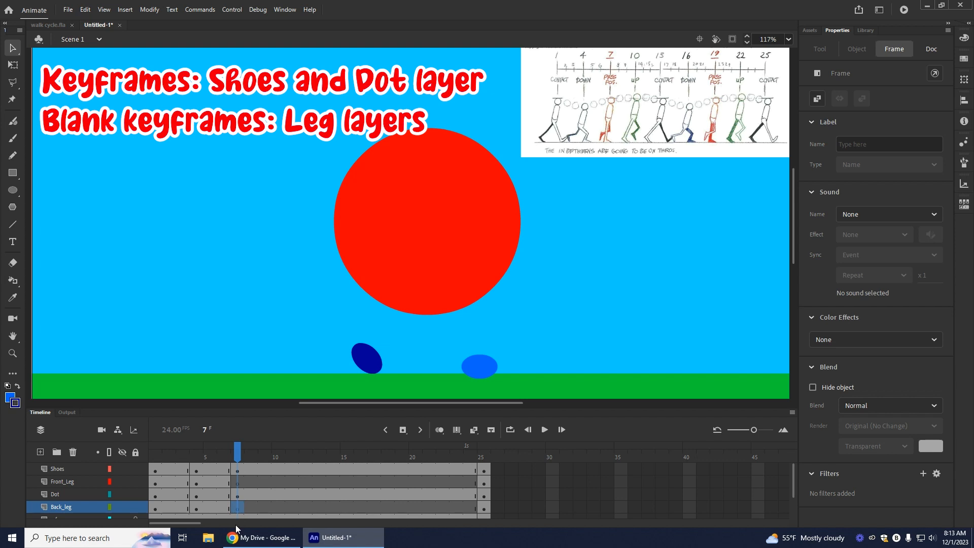
Step: With onion skinning on, draw a straight vertical light blue leg on Front_Leg at frame 7 and move the light blue shoe under it
click(237, 483)
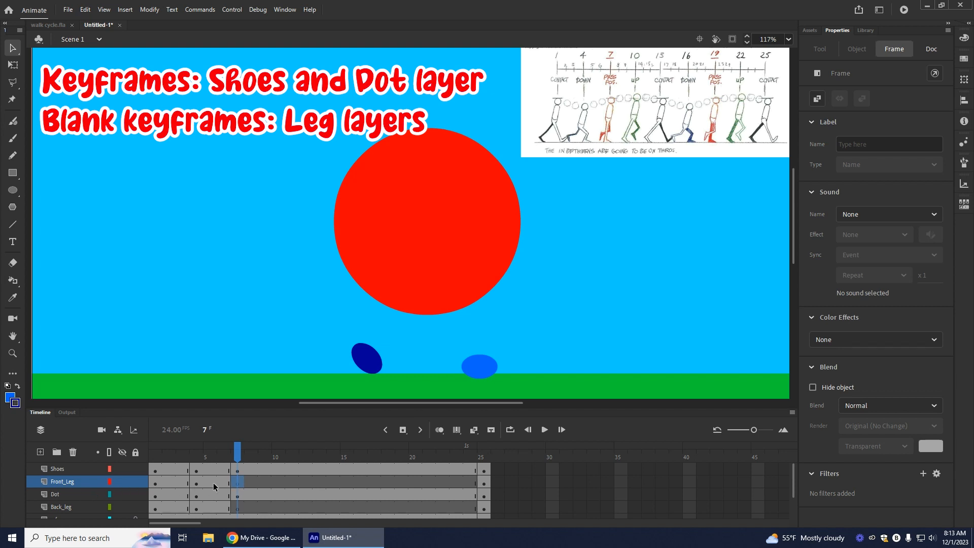
click(18, 387)
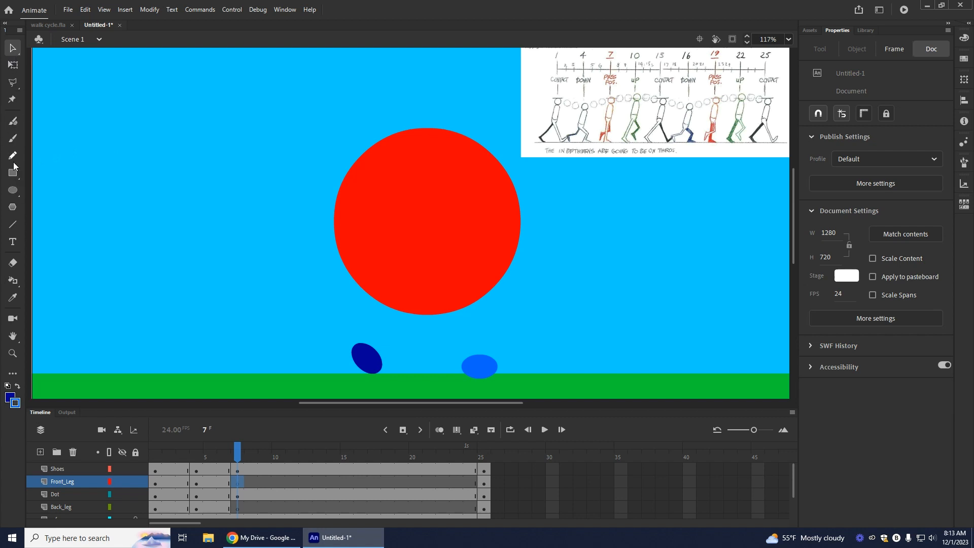
click(13, 224)
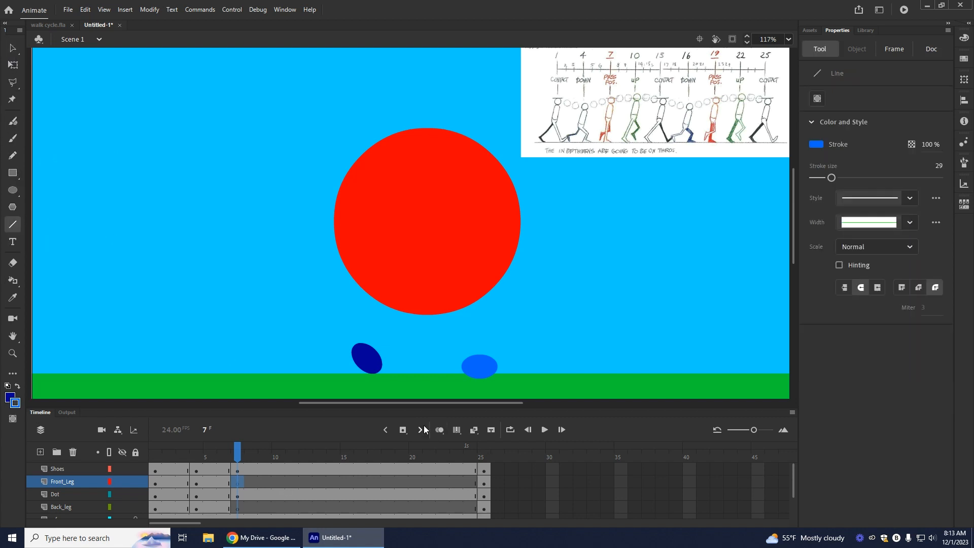
click(439, 430)
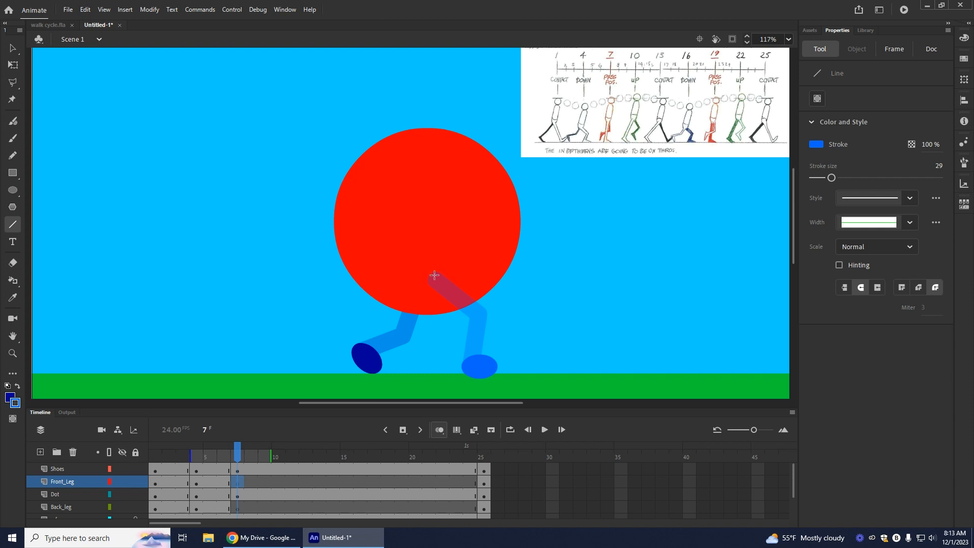
drag(434, 274, 434, 364)
click(13, 47)
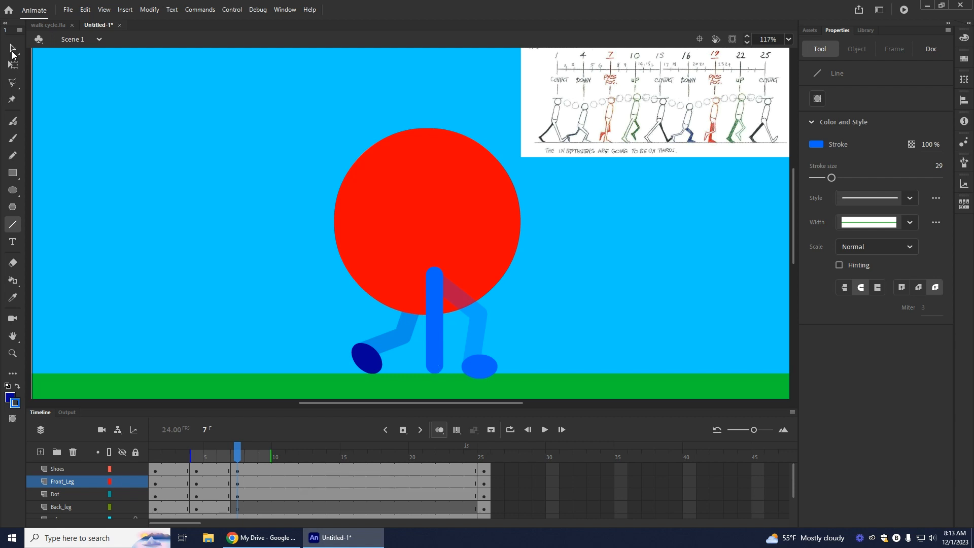
drag(479, 369, 441, 366)
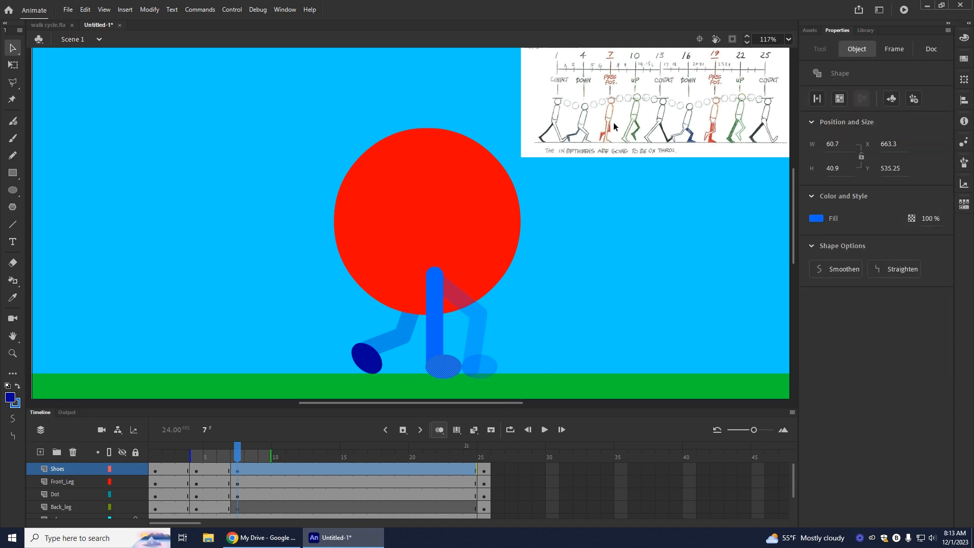
Step: Draw a bent dark blue leg on Back_leg at frame 7, with its foot trailing behind, and move the dark blue shoe to its lower end
click(234, 509)
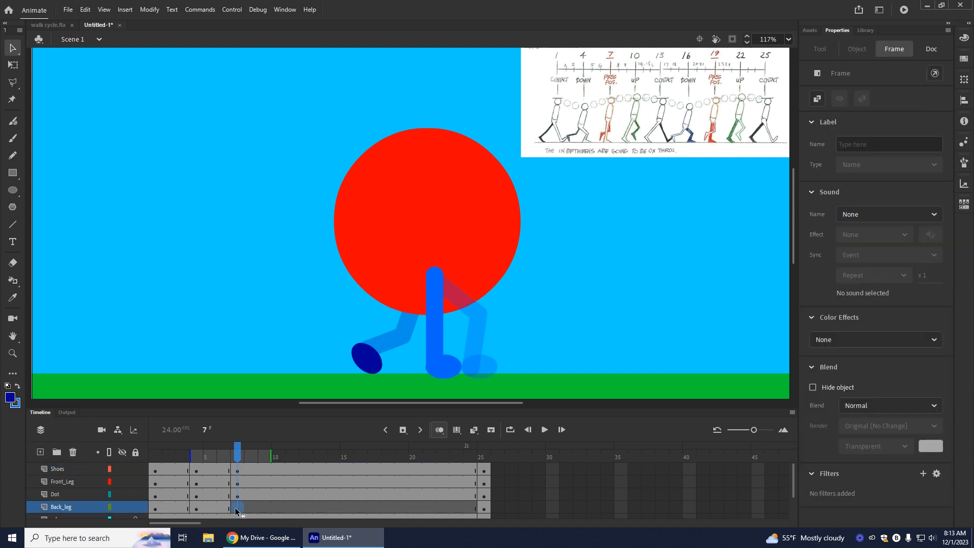
click(18, 388)
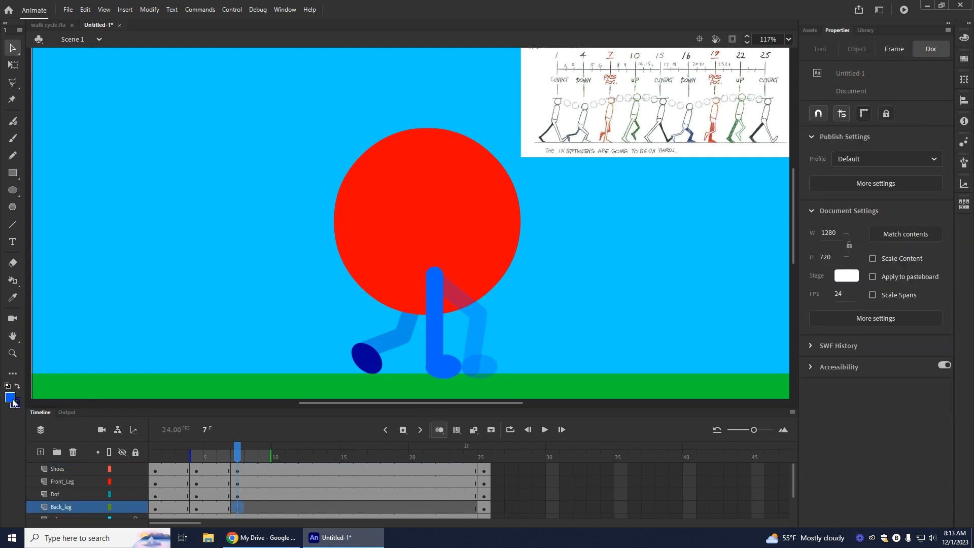
click(12, 229)
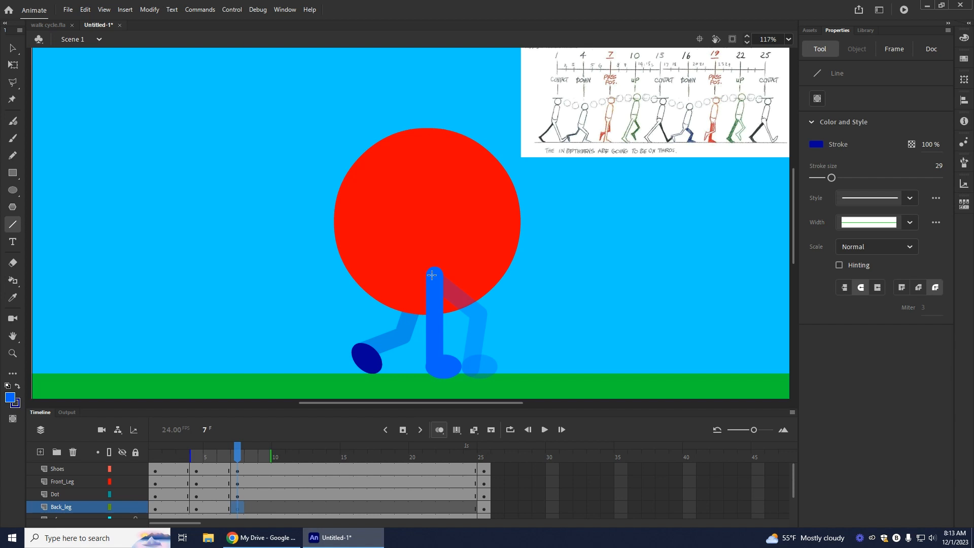
mouse_move(451, 312)
mouse_down()
mouse_move(459, 331)
mouse_move(411, 353)
mouse_up()
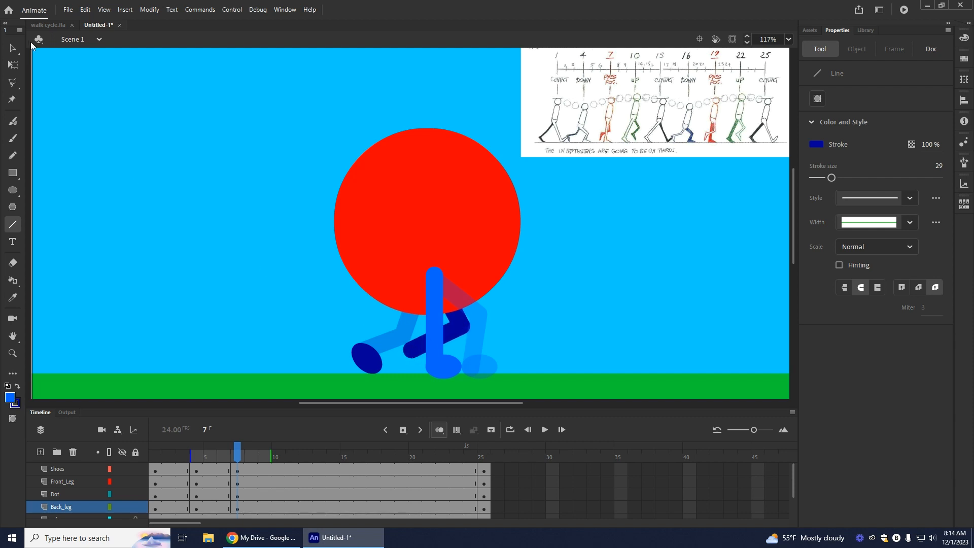
key(v)
drag(368, 364, 401, 362)
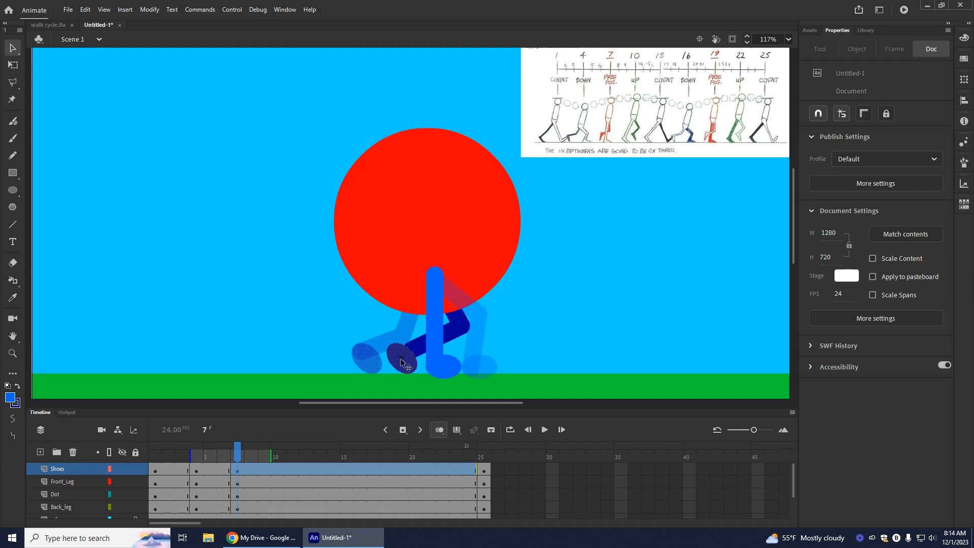
drag(401, 362, 401, 361)
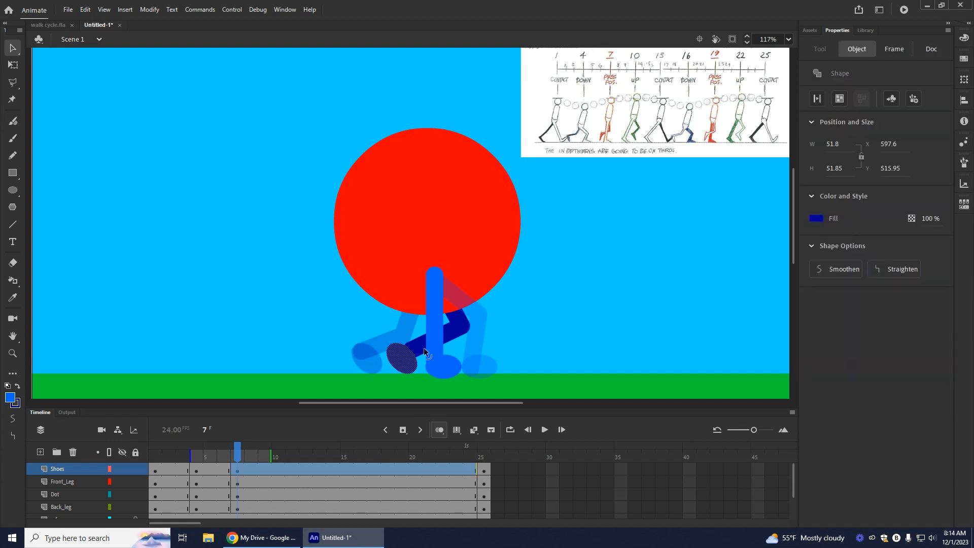
Step: Extend the frame 7 back leg into its shoe with Shoes temporarily hidden, lower its knee slightly, and review the pose without onion skinning
click(122, 469)
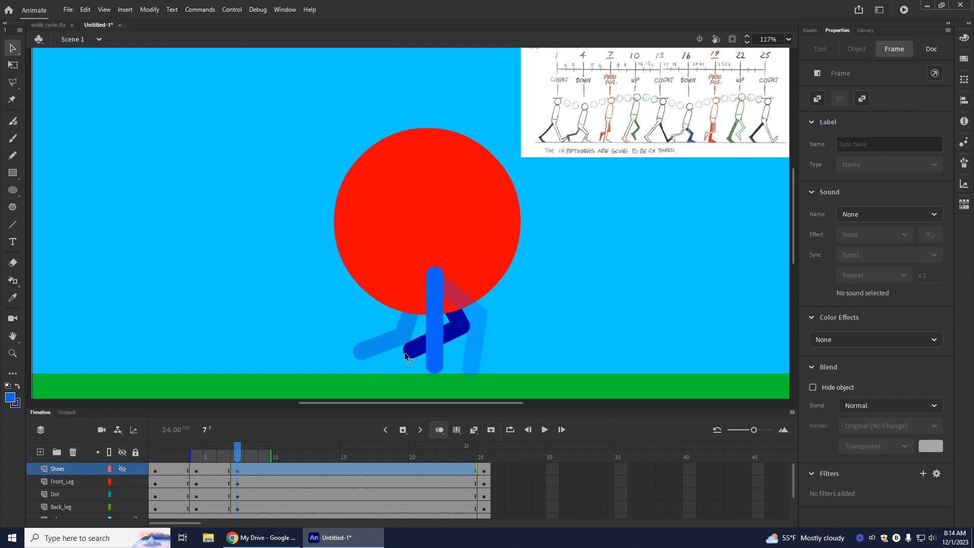
click(357, 385)
click(122, 469)
click(122, 469)
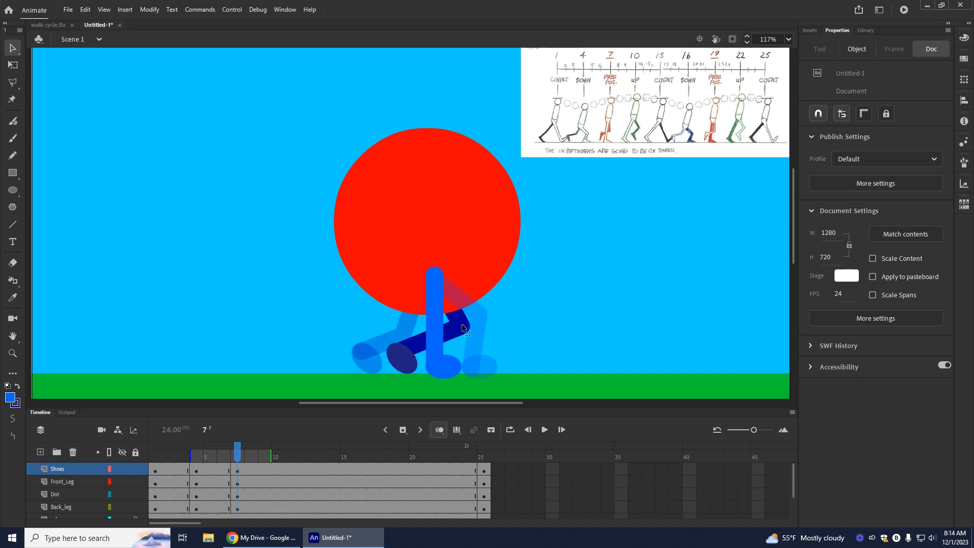
drag(463, 325, 460, 334)
drag(462, 331, 462, 330)
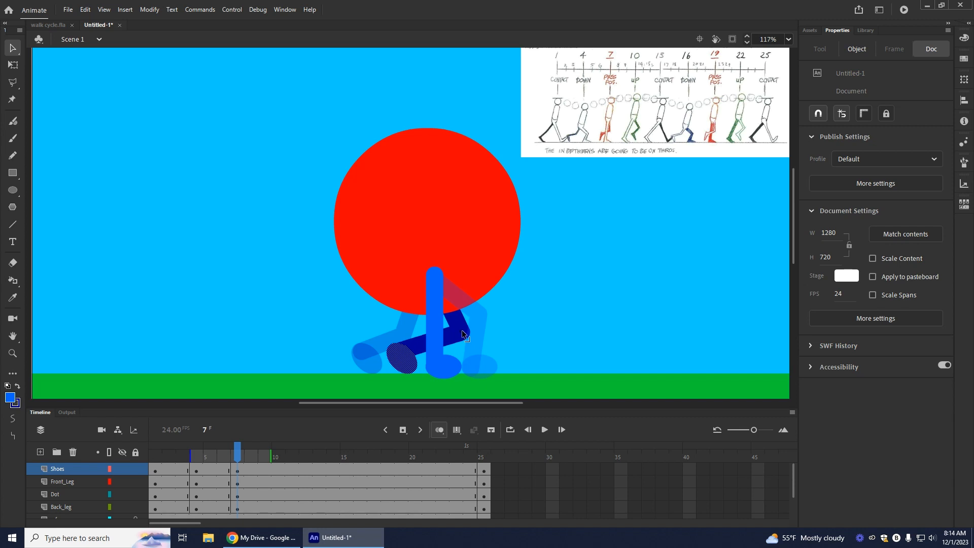
click(436, 432)
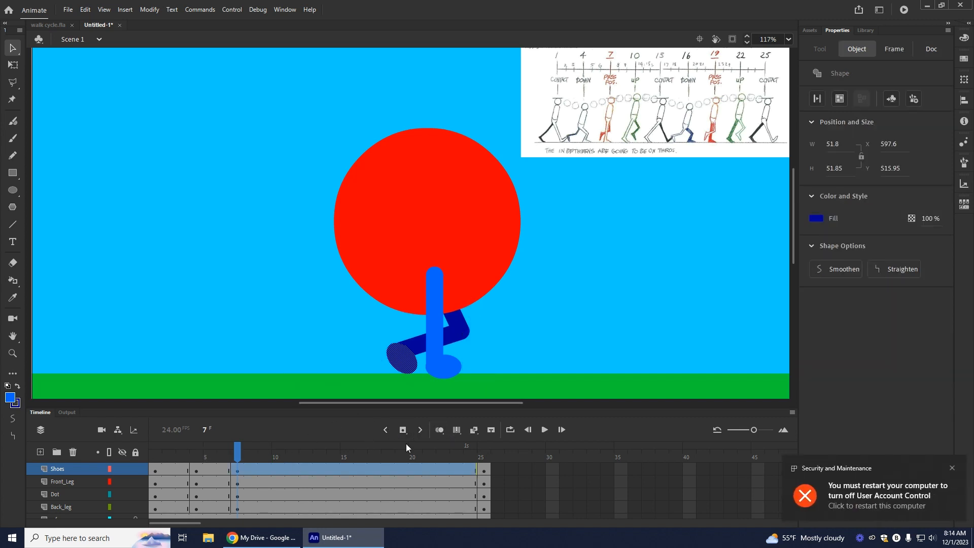
mouse_move(237, 458)
mouse_down()
mouse_move(121, 468)
mouse_move(247, 472)
mouse_move(238, 472)
mouse_up()
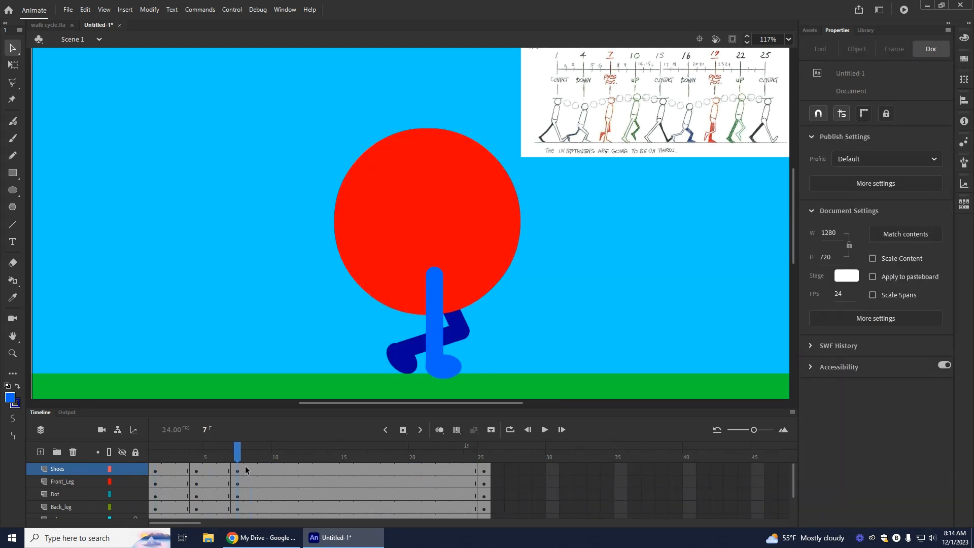
Step: Insert keyframes at frame 10 on Shoes and Dot and blank keyframes on Front_Leg and Back_leg, then turn on onion skinning
click(276, 468)
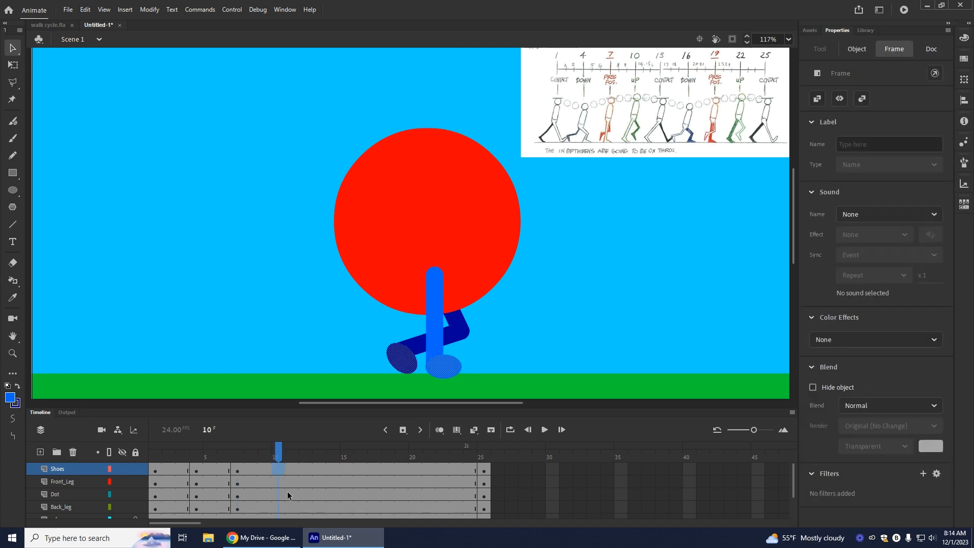
click(403, 429)
click(278, 494)
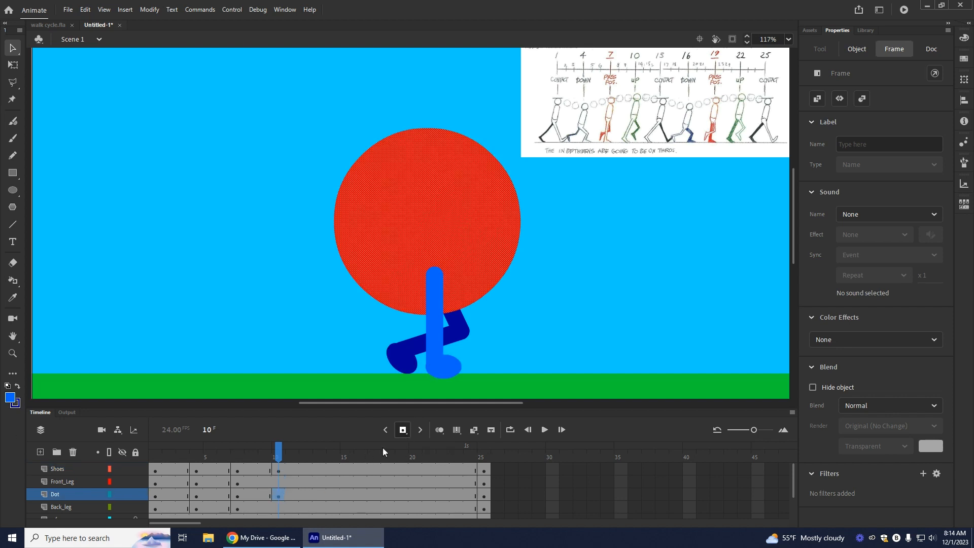
right_click(281, 482)
click(331, 274)
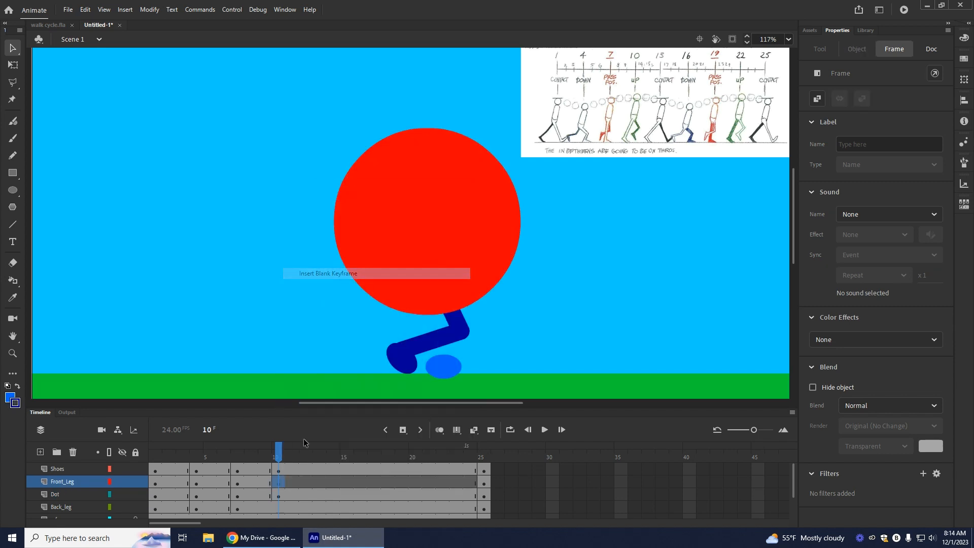
right_click(281, 507)
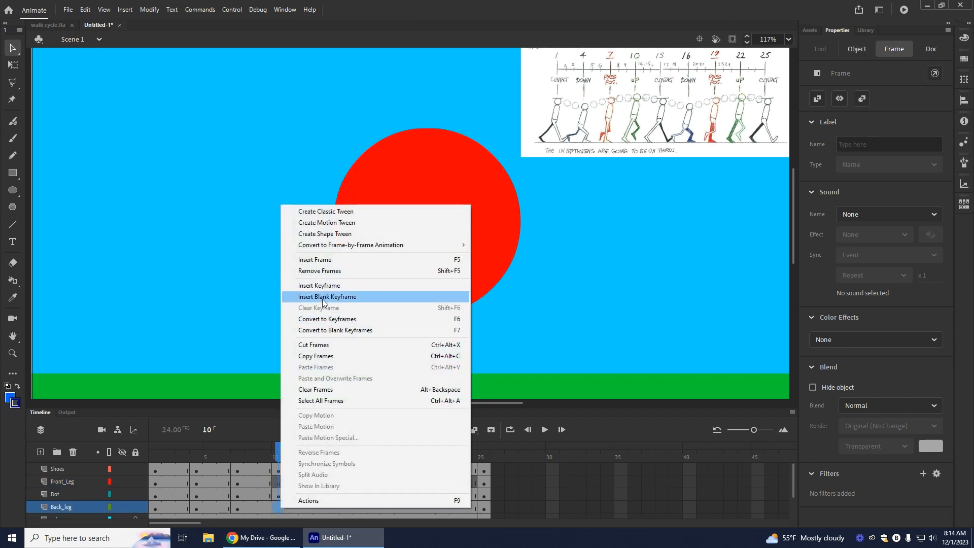
click(322, 297)
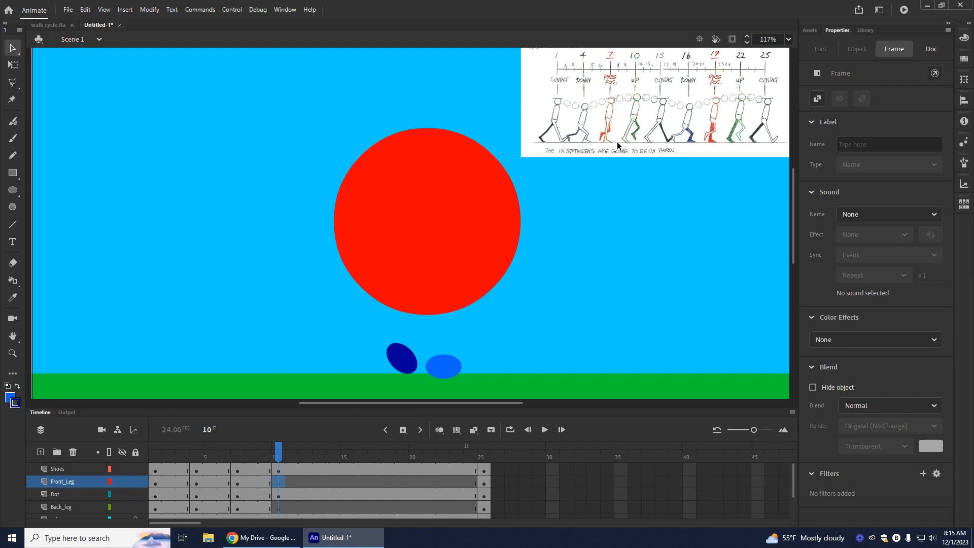
click(440, 430)
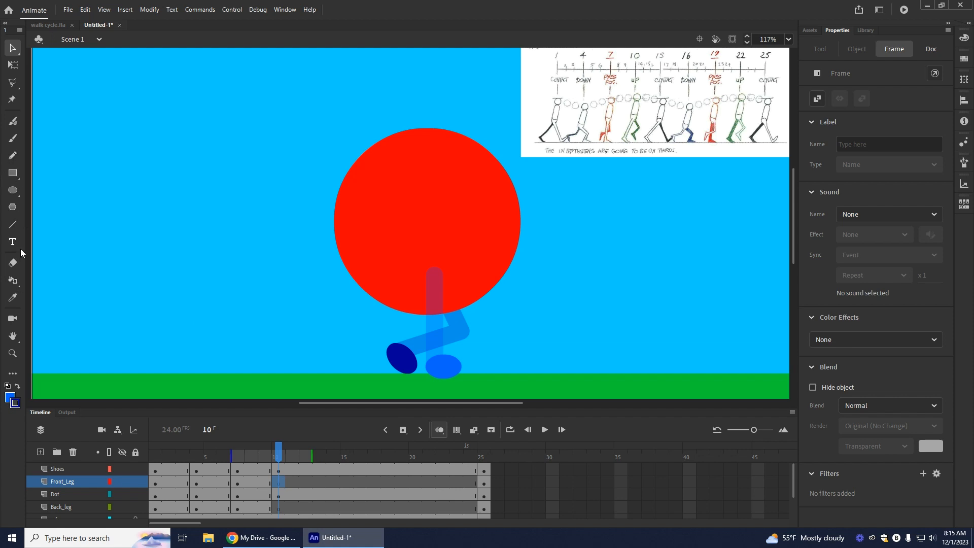
Step: Draw a straight light blue leg on Front_Leg at frame 10, slanting backward from the hip inside the red dot
click(13, 224)
click(17, 386)
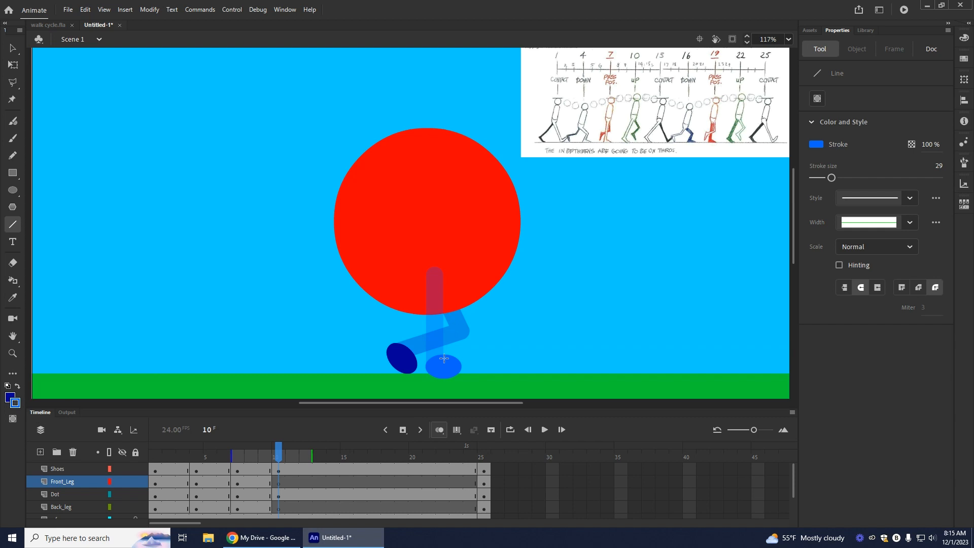
click(432, 272)
drag(432, 273, 386, 355)
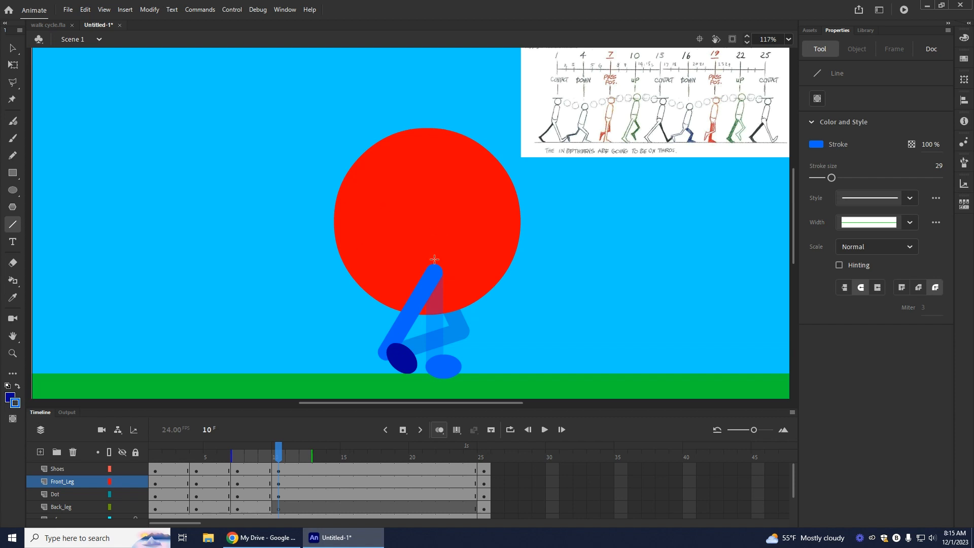
Step: Draw a bent dark blue leg on Back_leg at frame 10, with its knee forward, and lower the knee slightly
click(276, 507)
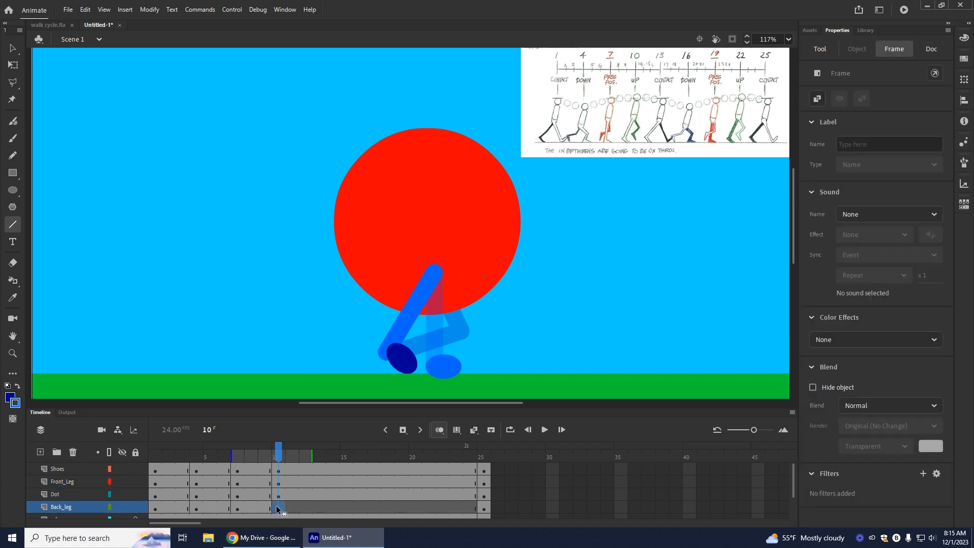
click(13, 223)
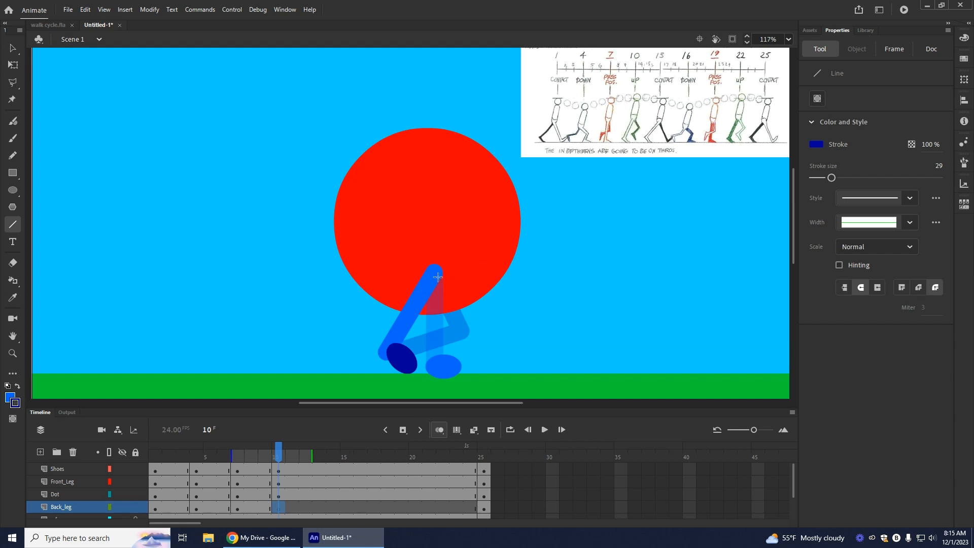
mouse_move(459, 288)
mouse_down()
mouse_move(496, 307)
mouse_move(462, 351)
mouse_up()
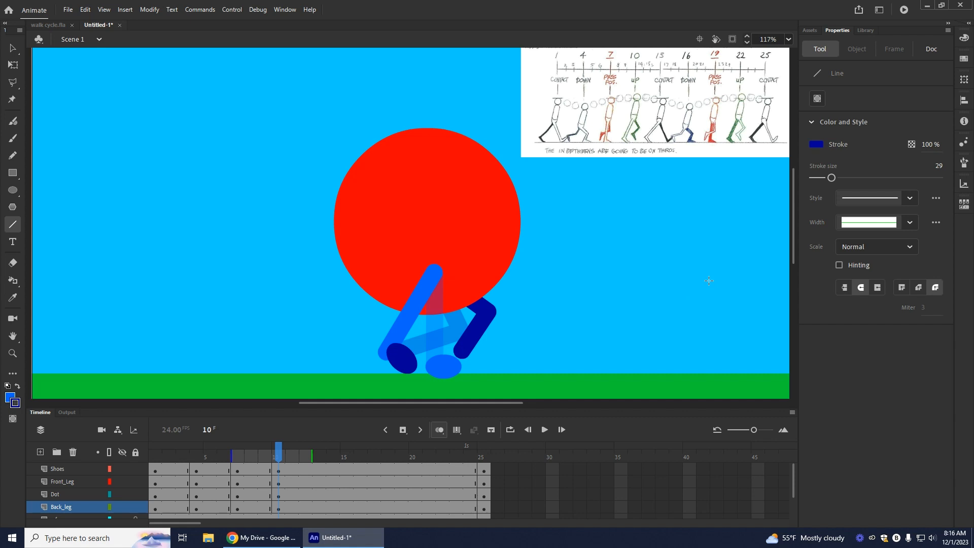
key(v)
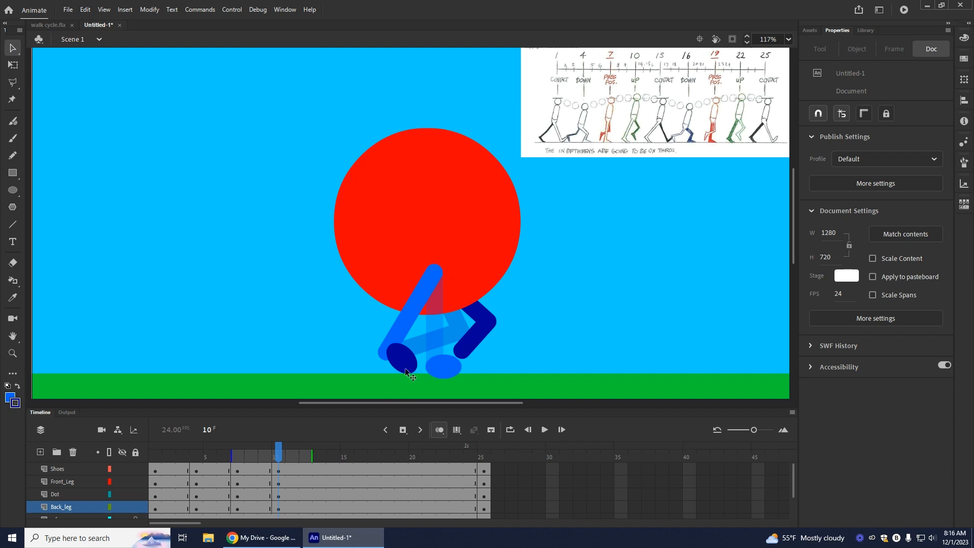
Step: Move the dark blue shoe aside, then place the light blue shoe at the front leg's lower end and rotate it toe-down
drag(408, 378, 601, 336)
drag(446, 369, 399, 356)
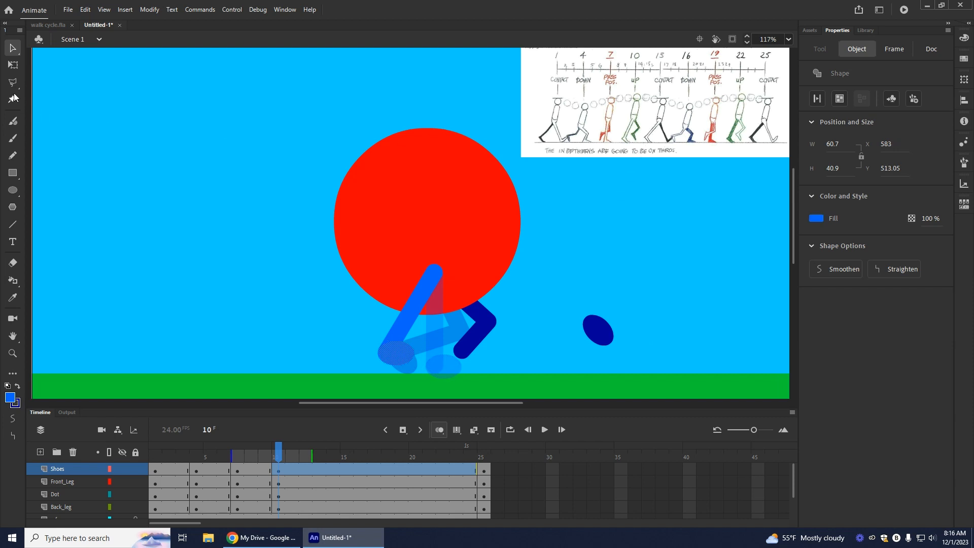
click(13, 64)
drag(421, 375, 418, 378)
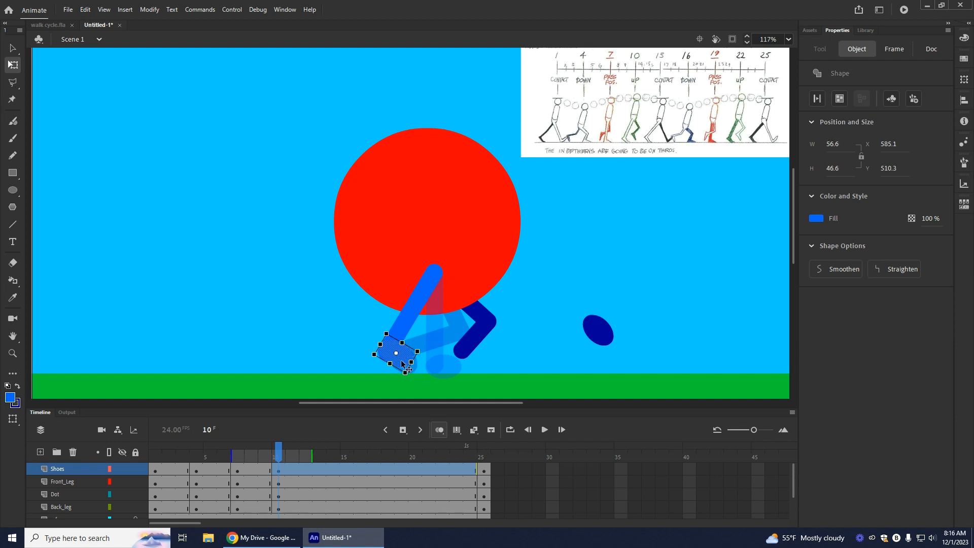
click(241, 324)
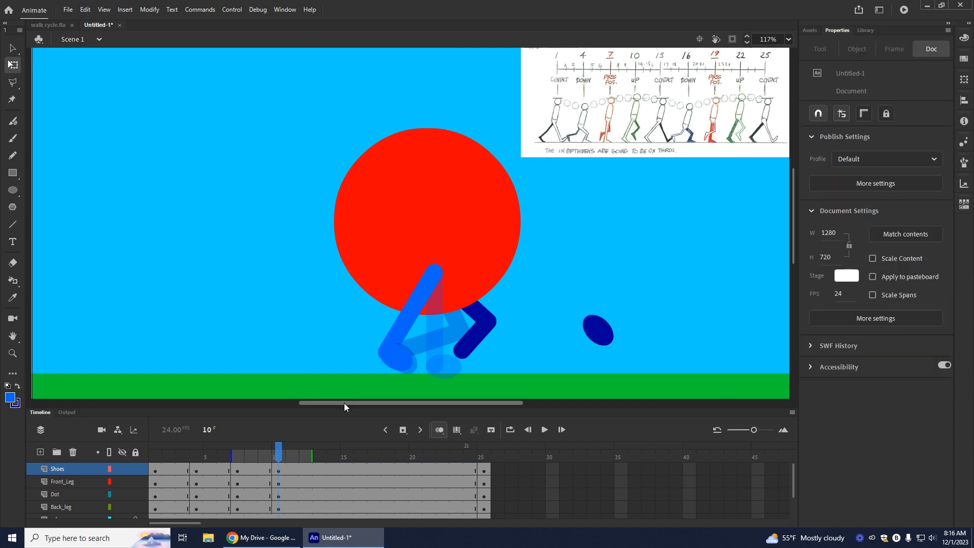
drag(403, 358, 404, 361)
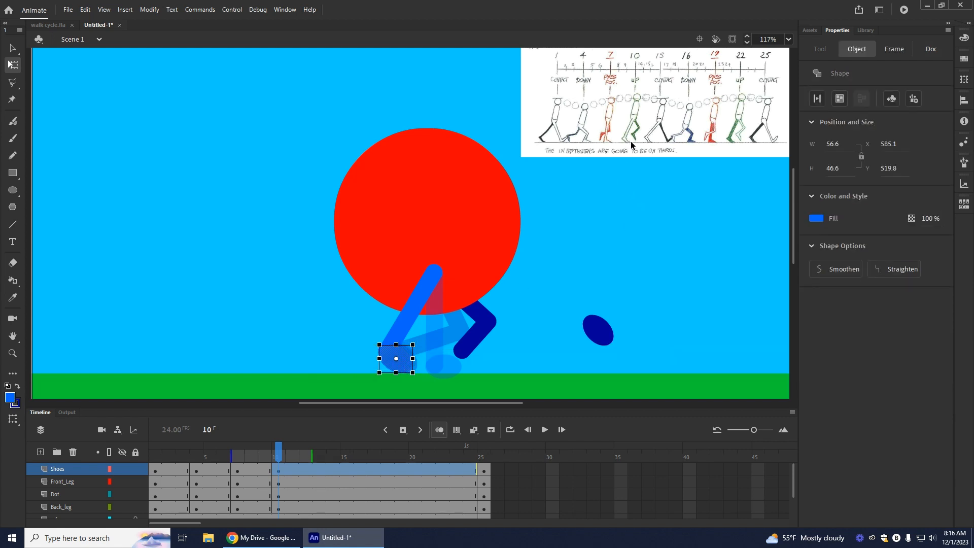
click(418, 365)
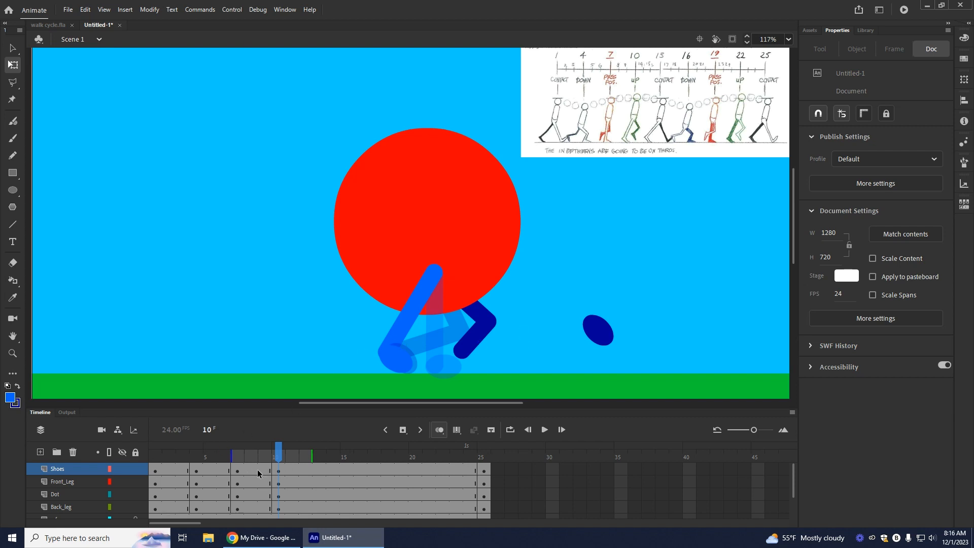
Step: With Shoes temporarily hidden, adjust the lower end of the frame 10 front leg to fit inside its shoe
click(278, 484)
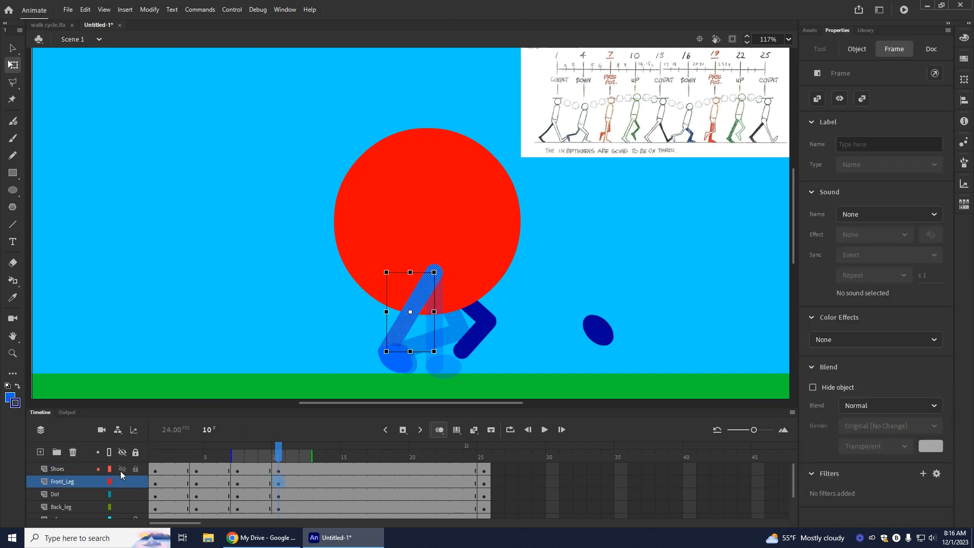
click(122, 469)
click(12, 48)
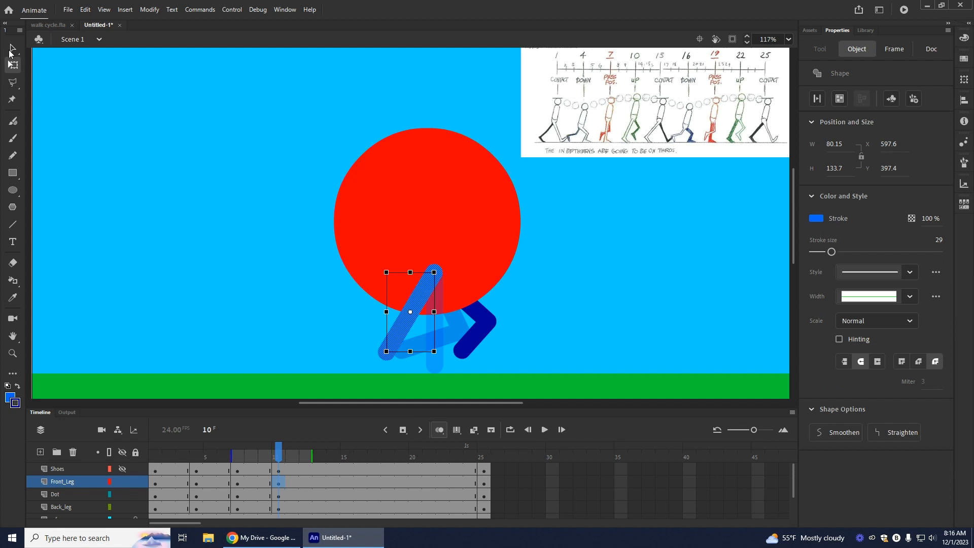
click(317, 339)
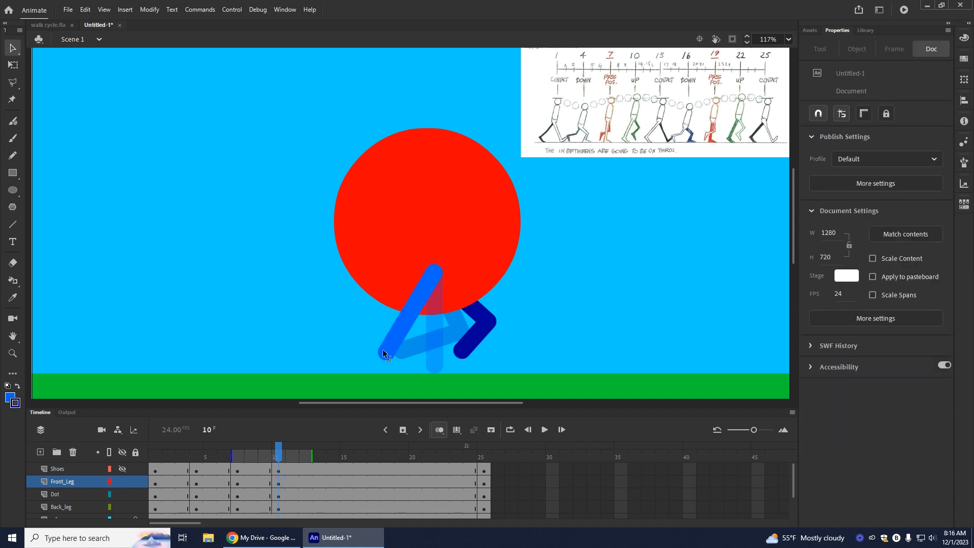
click(122, 469)
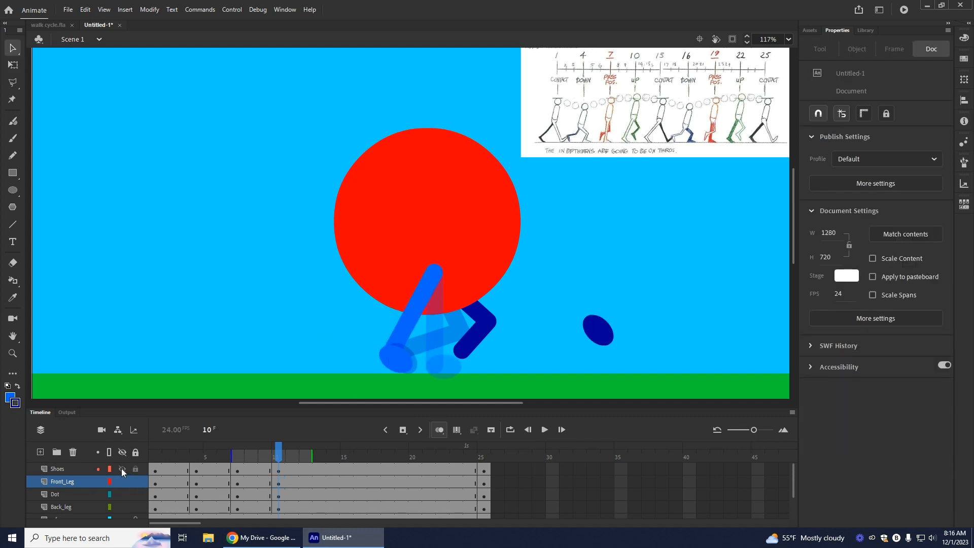
click(122, 469)
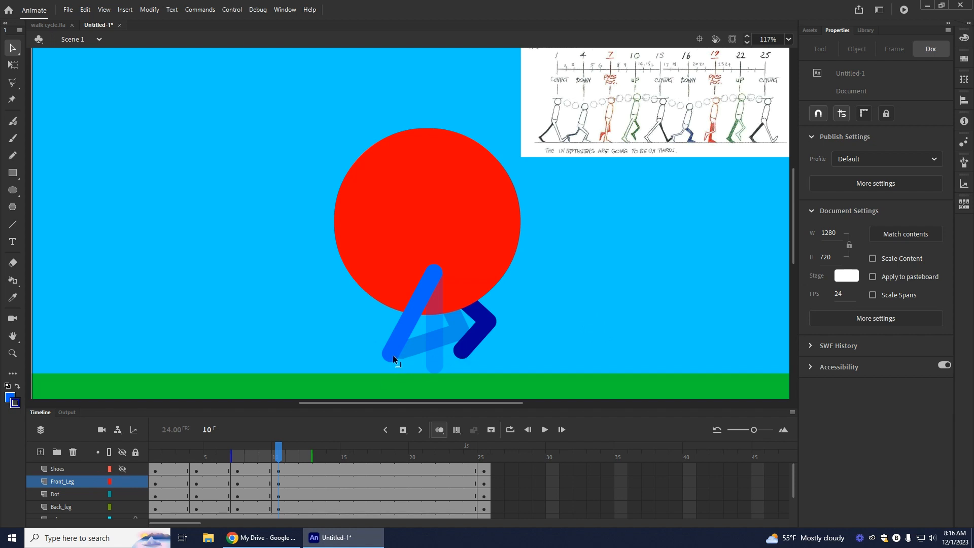
drag(393, 357, 388, 354)
click(121, 469)
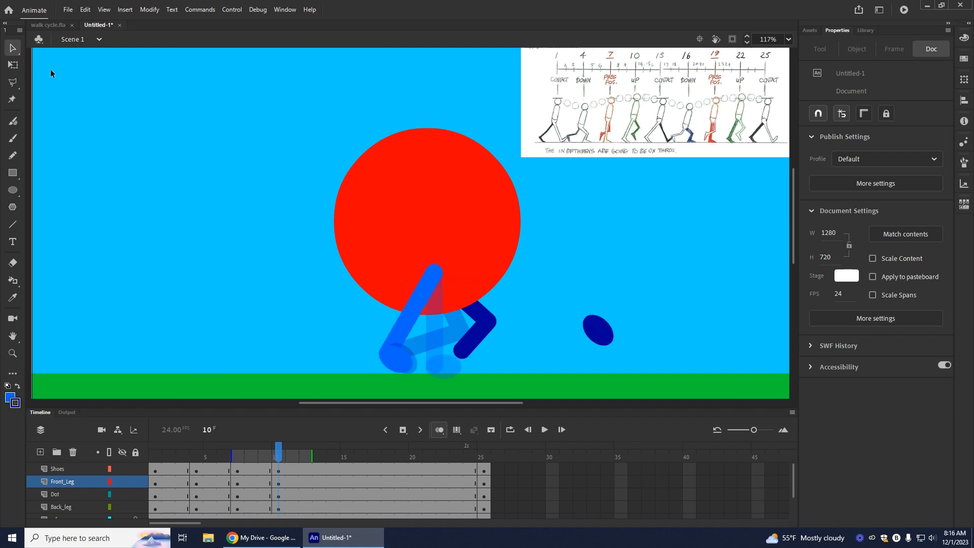
Step: Move the dark blue shoe to the lower end of the frame 10 back leg and turn off onion skinning
click(599, 331)
mouse_move(600, 331)
mouse_down()
mouse_move(463, 383)
mouse_move(653, 159)
mouse_move(485, 439)
mouse_move(465, 339)
mouse_move(471, 364)
mouse_up()
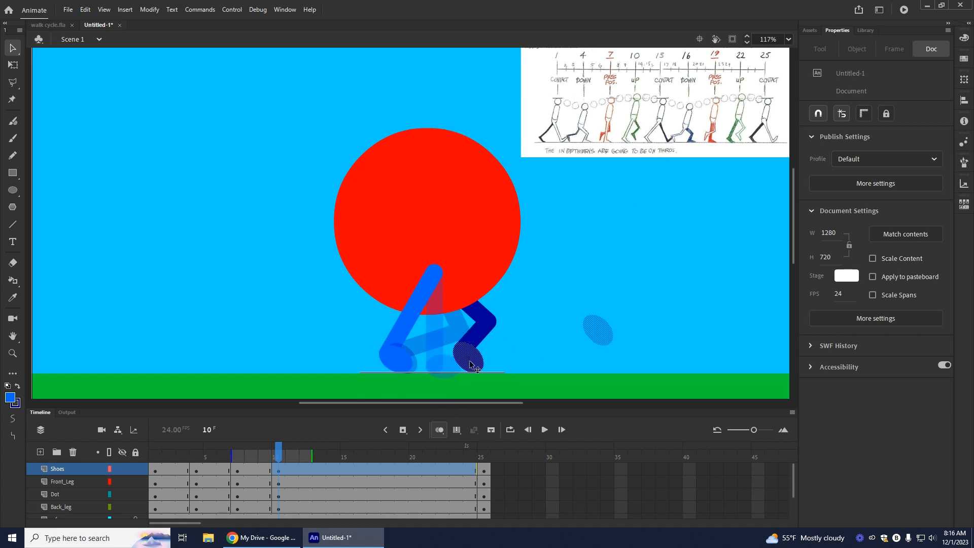
drag(470, 365, 470, 365)
click(516, 344)
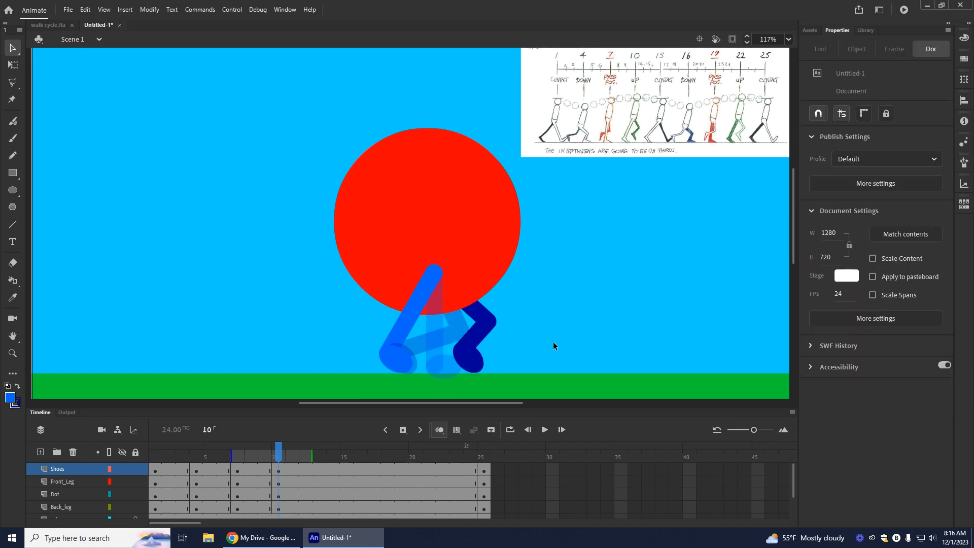
click(435, 430)
Step: Play the animation from frame 1 and review the key poses at frames 1, 4, 7 and 10
drag(278, 453, 156, 459)
click(546, 430)
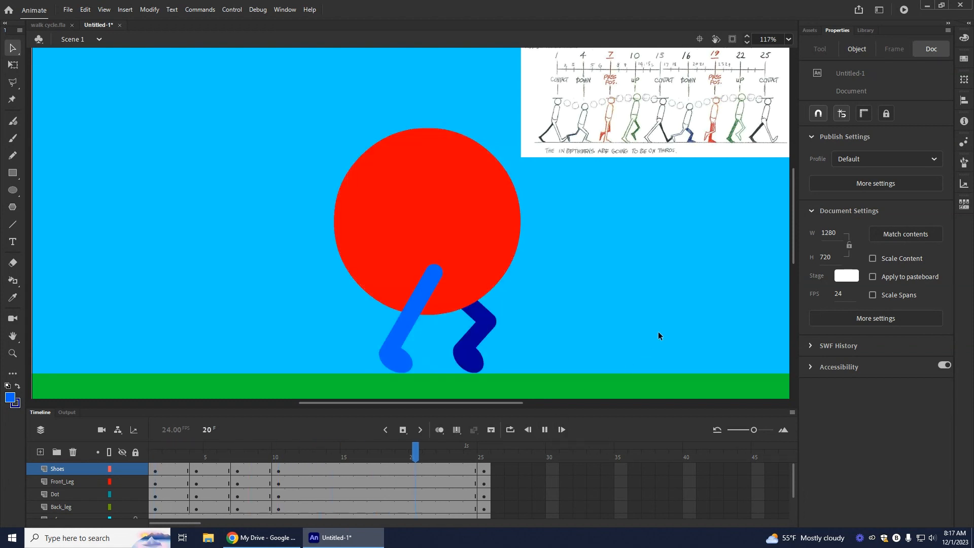
drag(482, 460, 98, 504)
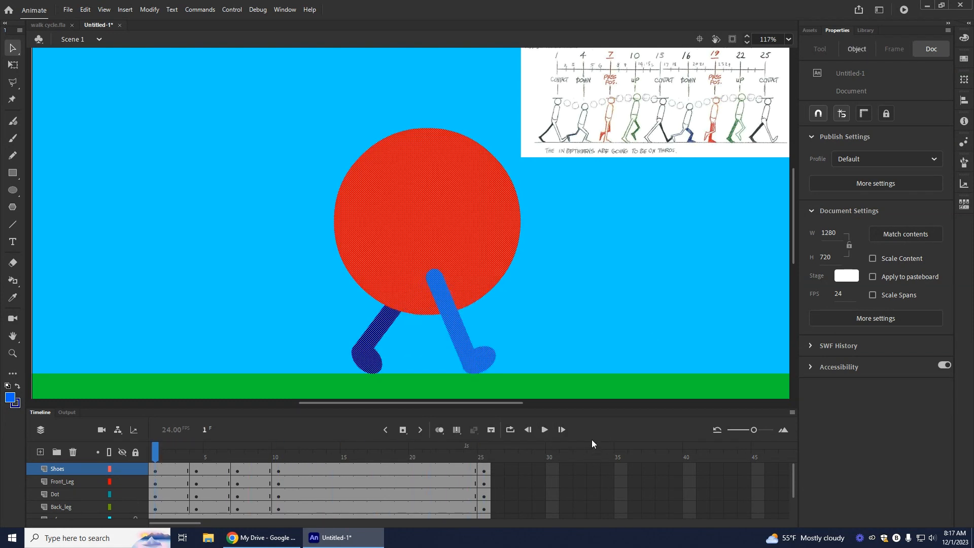
click(641, 330)
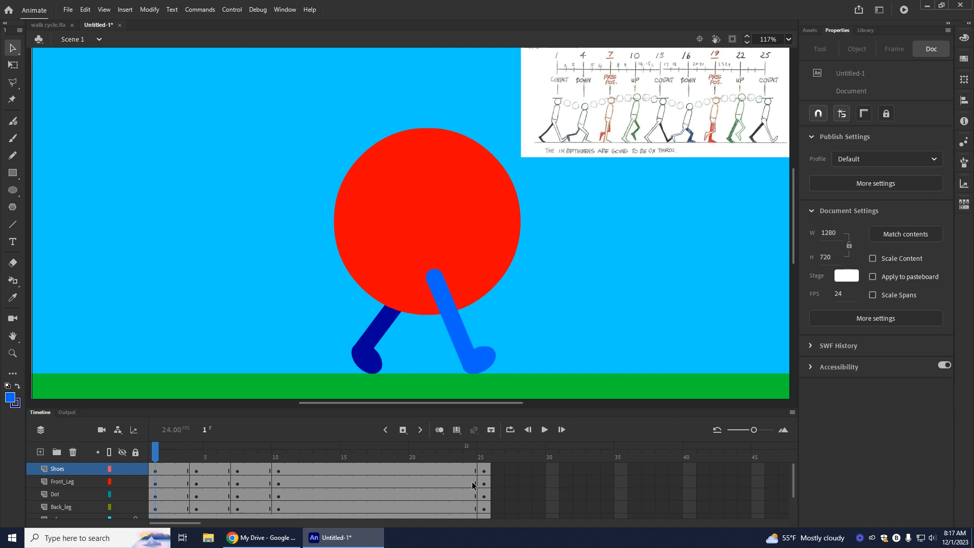
click(545, 430)
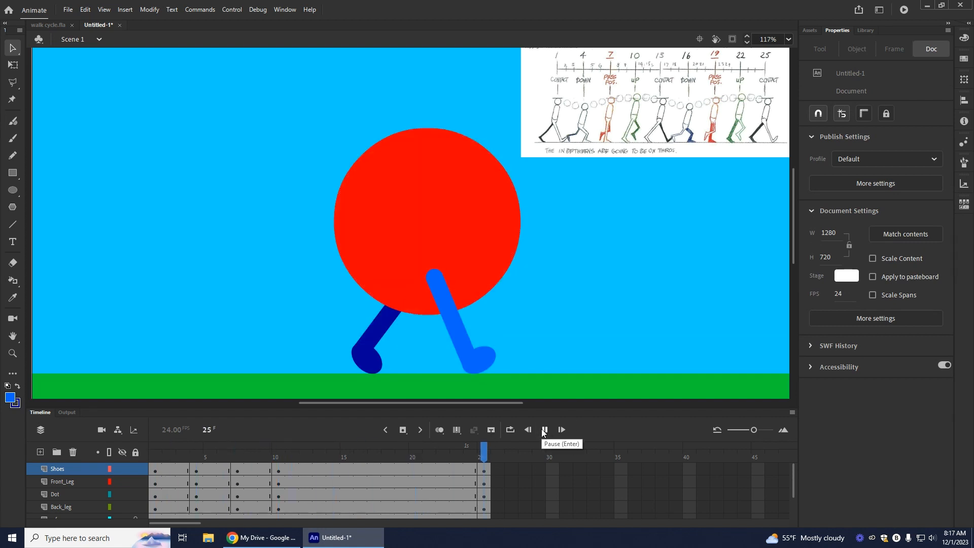
click(202, 471)
click(723, 309)
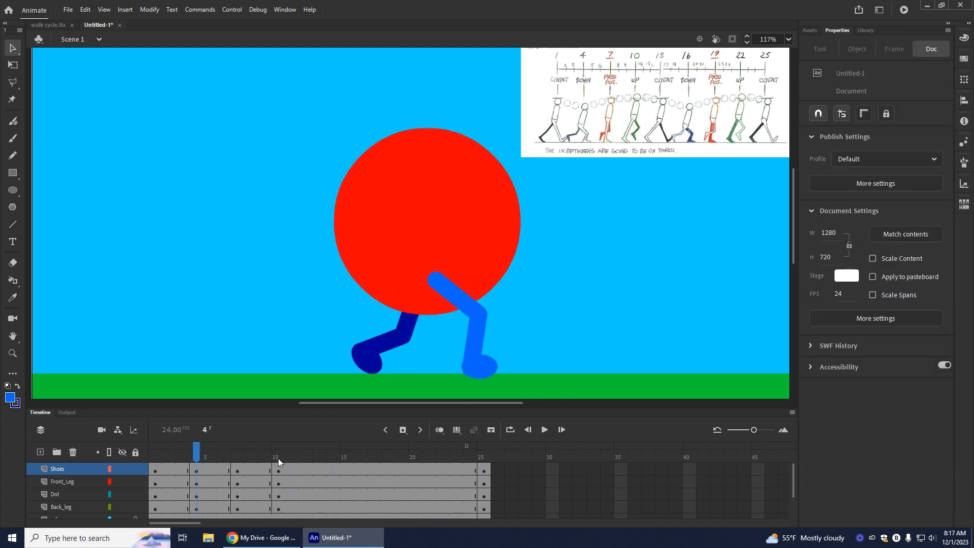
click(239, 474)
click(670, 307)
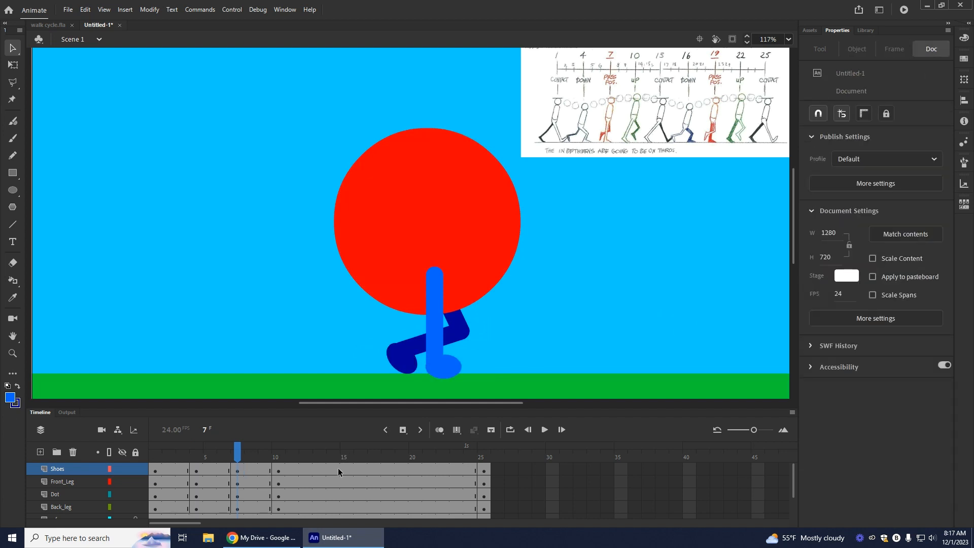
click(281, 471)
click(739, 293)
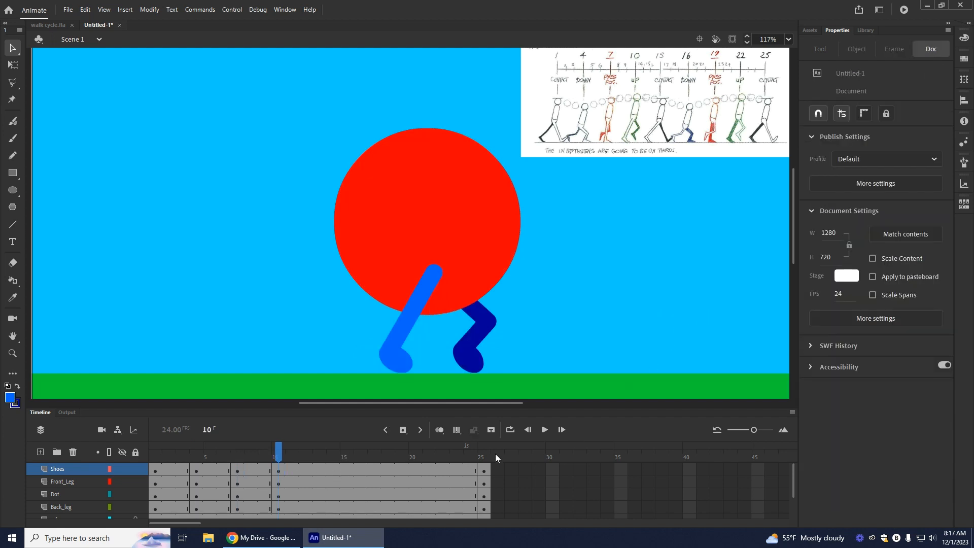
Step: Insert keyframes at frame 13 on Shoes and Dot and blank keyframes on Front_Leg and Back_leg
click(311, 471)
click(314, 472)
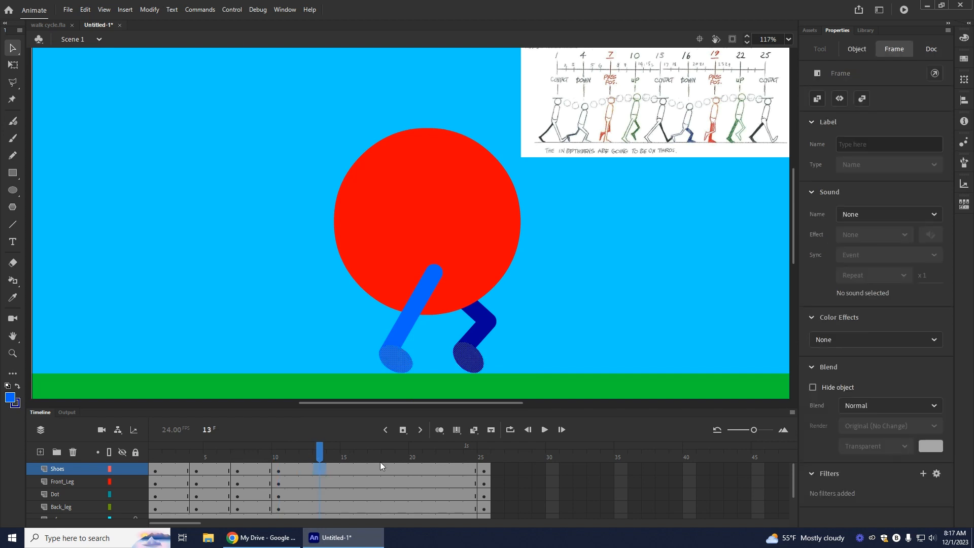
click(403, 429)
click(318, 495)
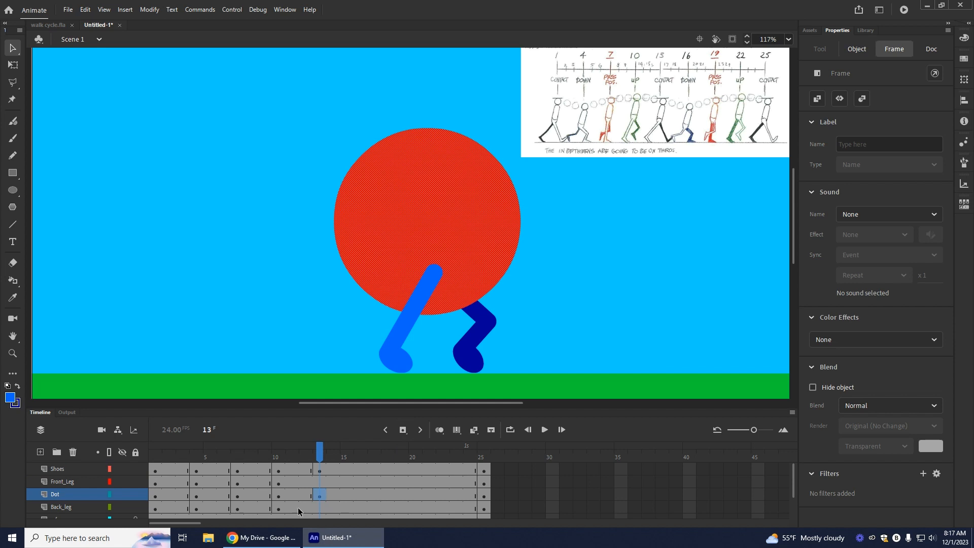
right_click(320, 482)
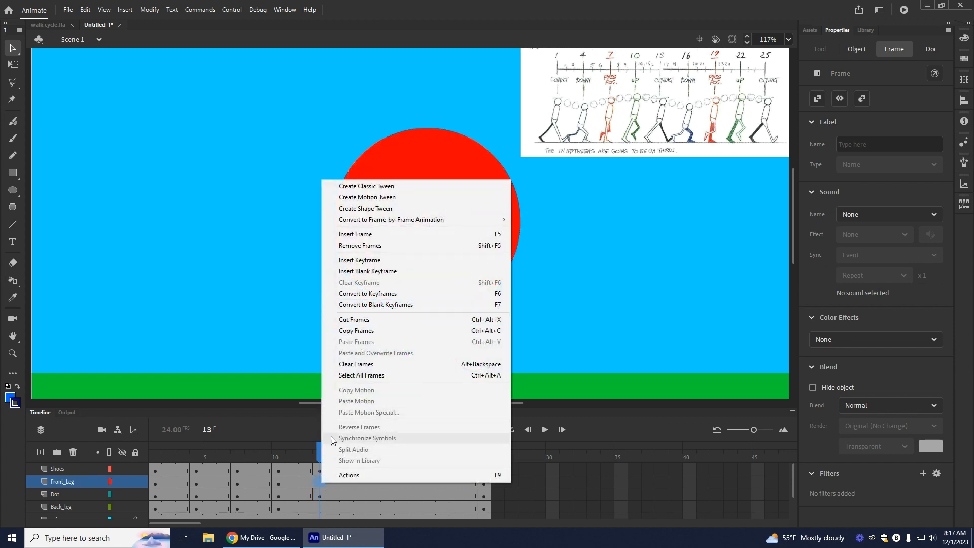
click(371, 273)
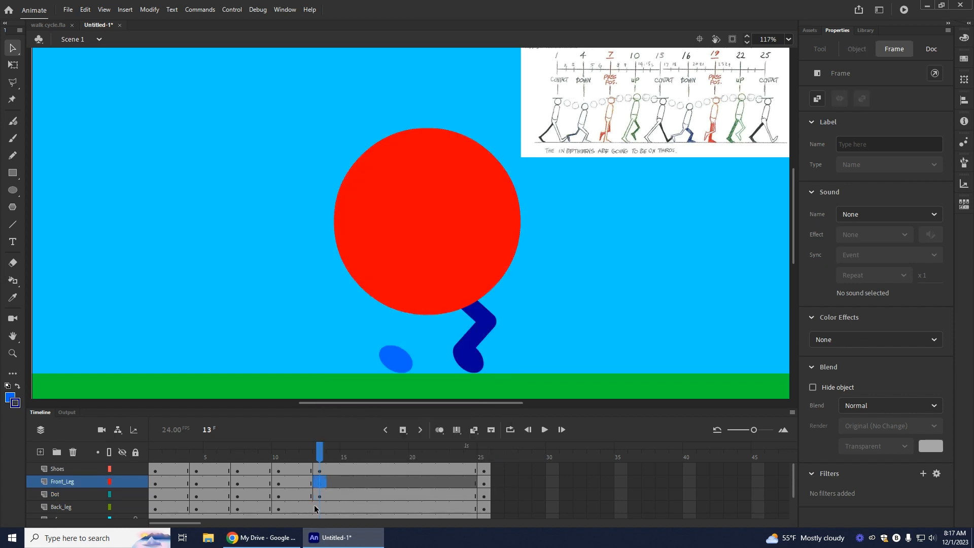
right_click(319, 507)
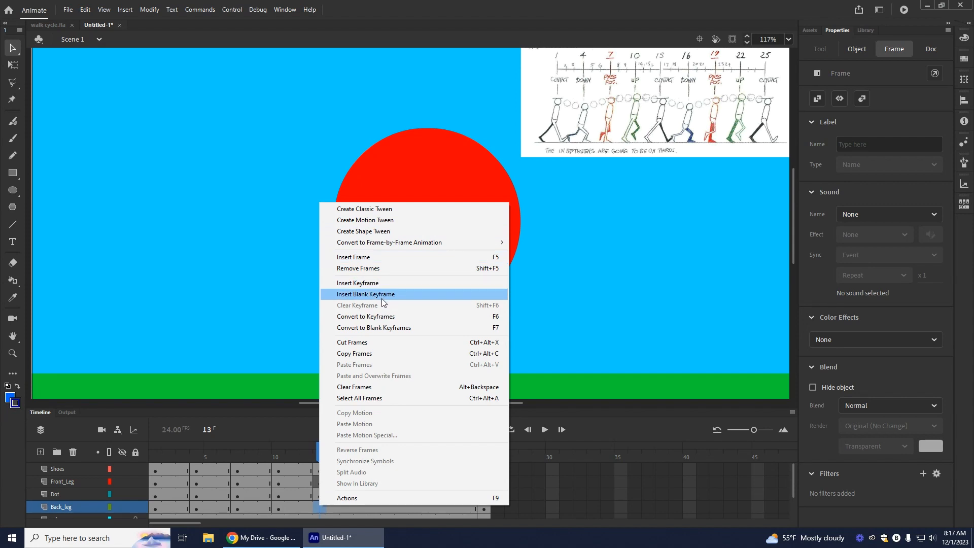
click(385, 295)
click(319, 471)
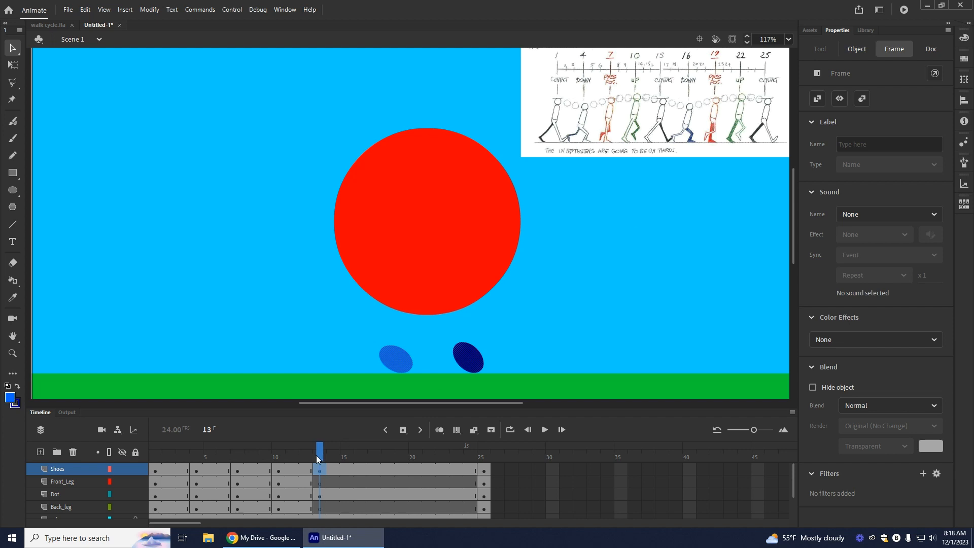
Step: With onion skinning on, draw a straight light blue leg slanting back from inside the dot on Front_Leg at frame 13
click(320, 484)
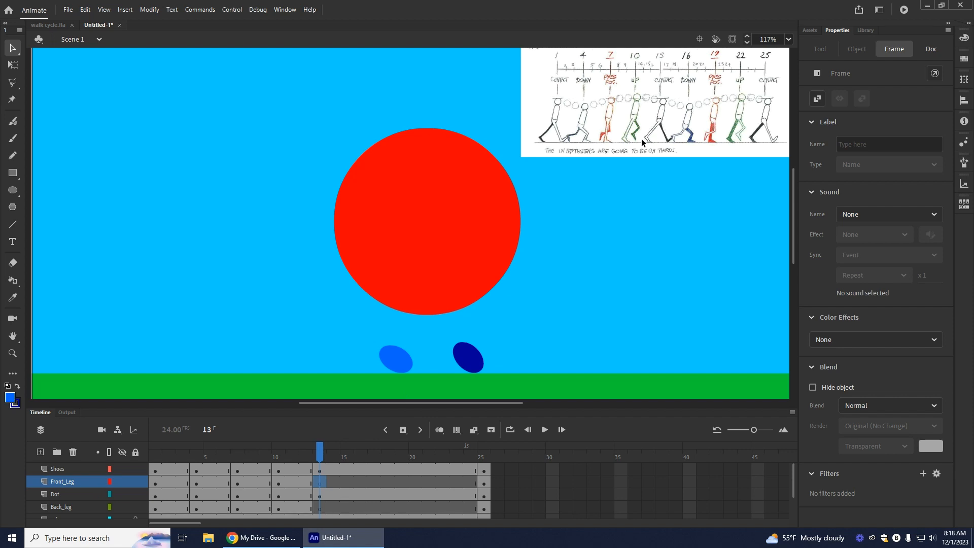
click(14, 225)
click(15, 387)
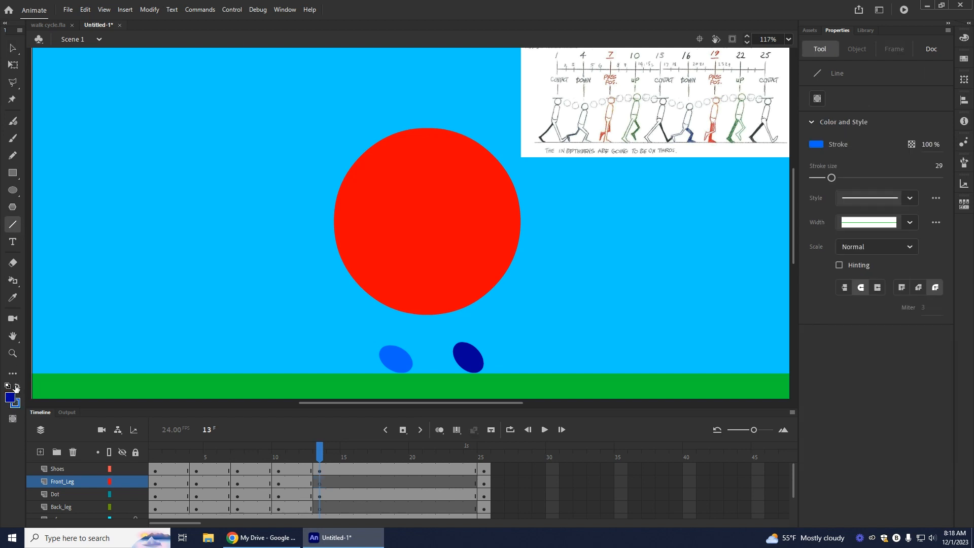
click(434, 429)
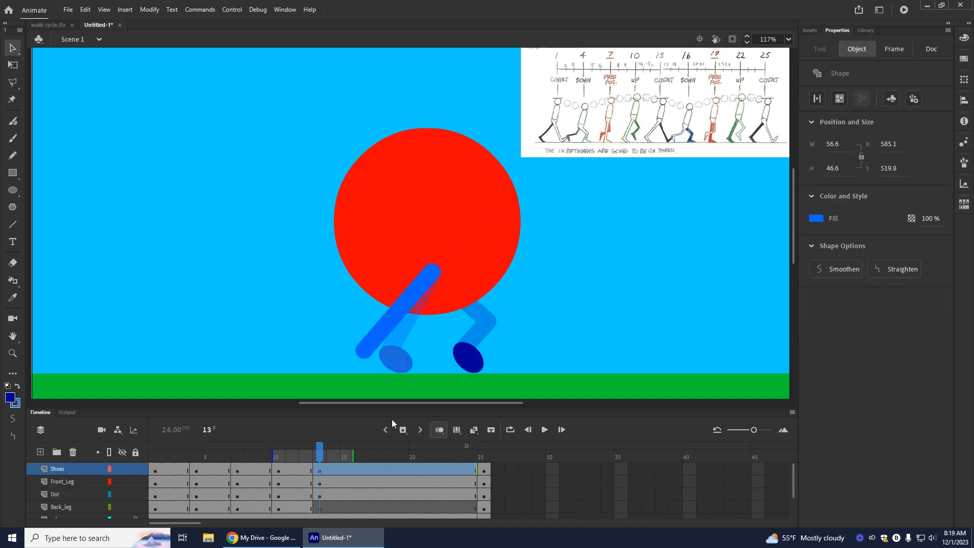
key(ctrl+z)
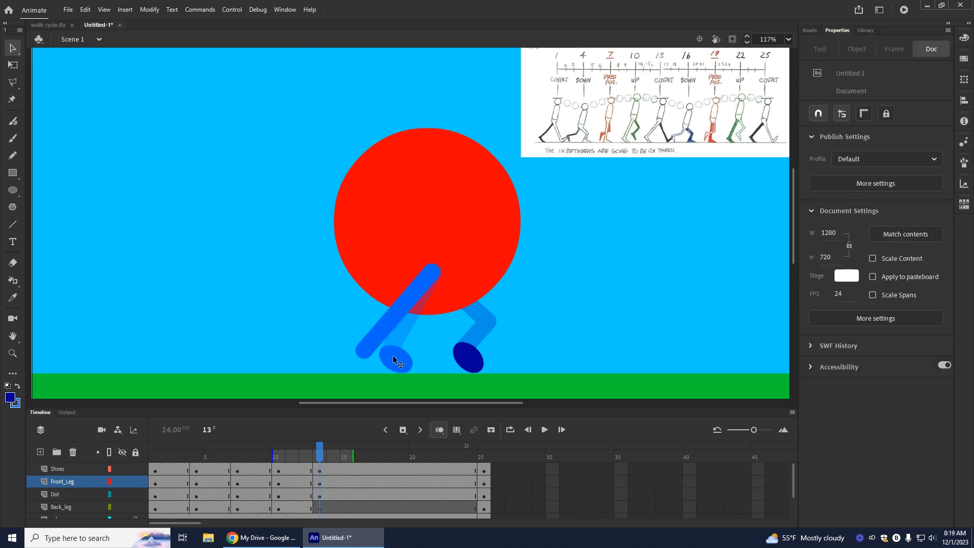
key(ctrl+z)
click(13, 225)
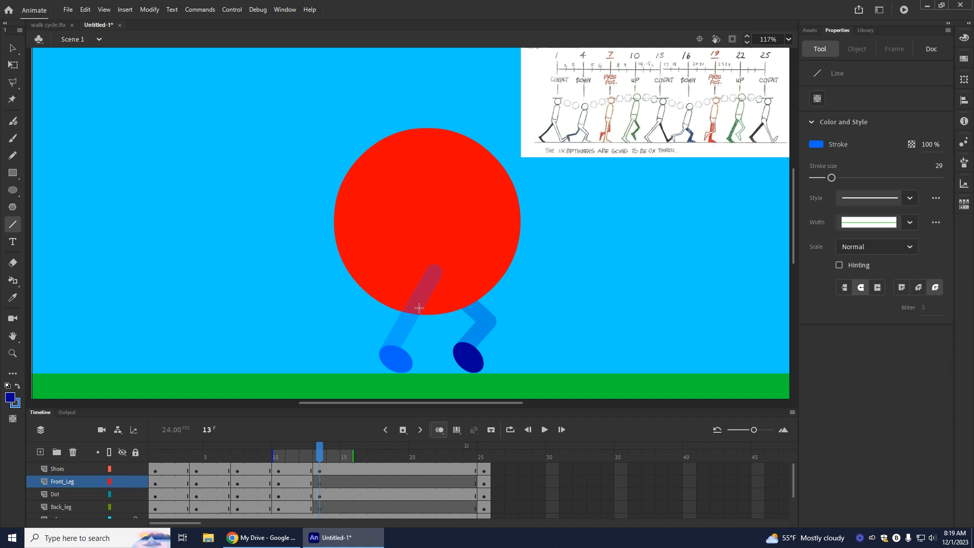
drag(433, 265, 391, 346)
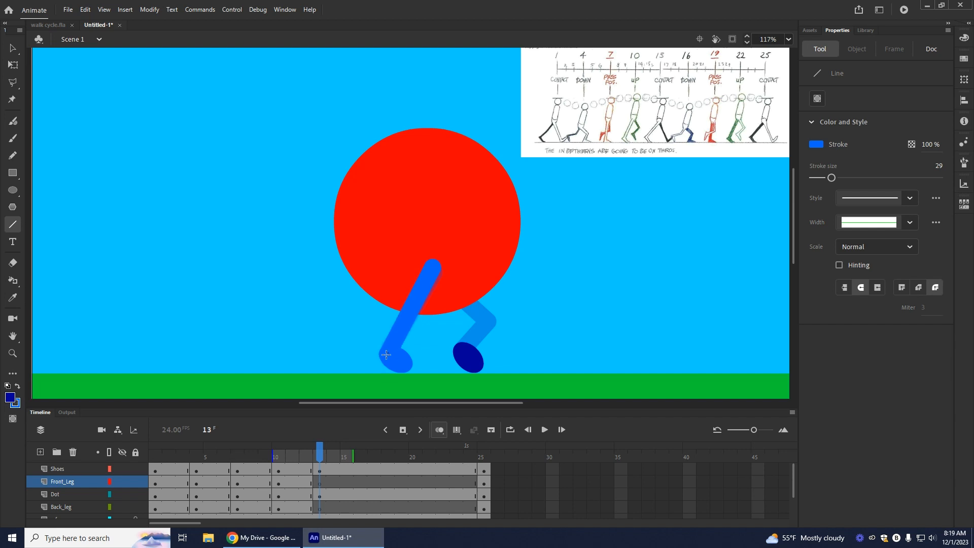
drag(390, 354, 383, 355)
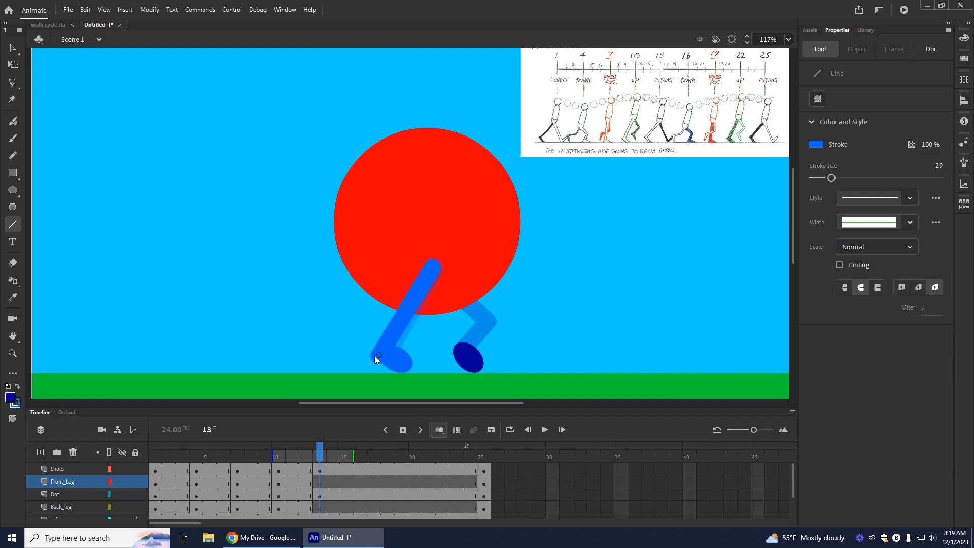
mouse_move(375, 355)
mouse_down()
mouse_move(397, 362)
mouse_move(395, 350)
mouse_move(375, 348)
mouse_up()
key(v)
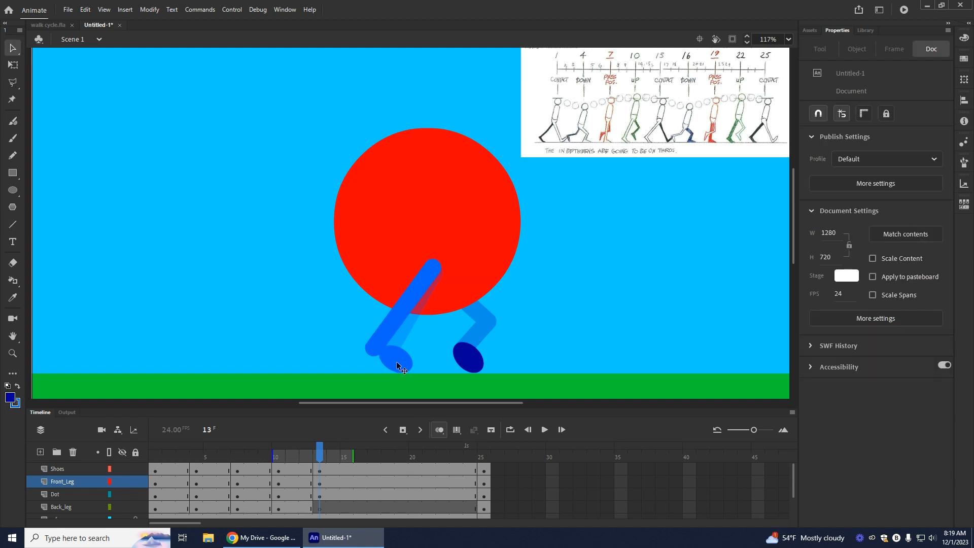
Step: Move the light blue shoe to the lower end of the frame 13 front leg and, with Shoes temporarily hidden, adjust the leg to fit
click(383, 356)
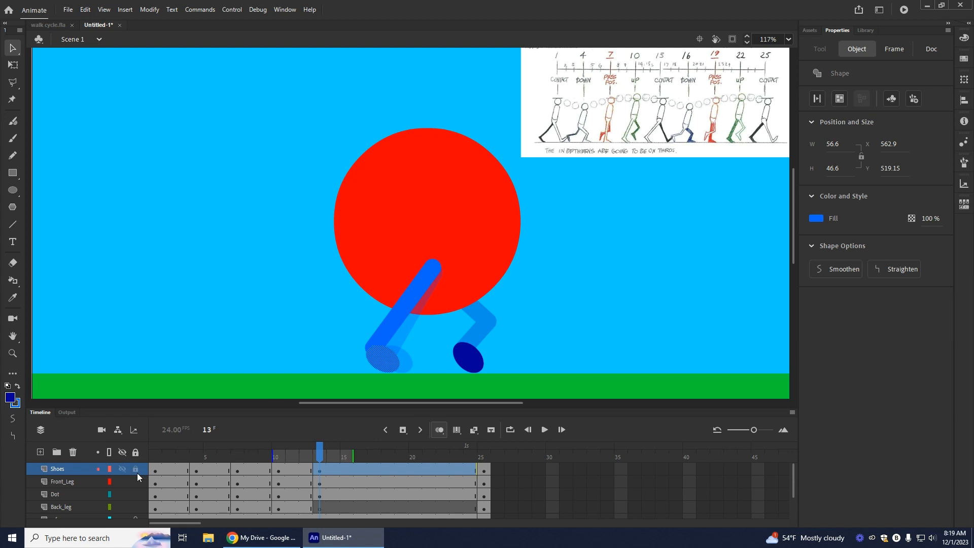
click(122, 468)
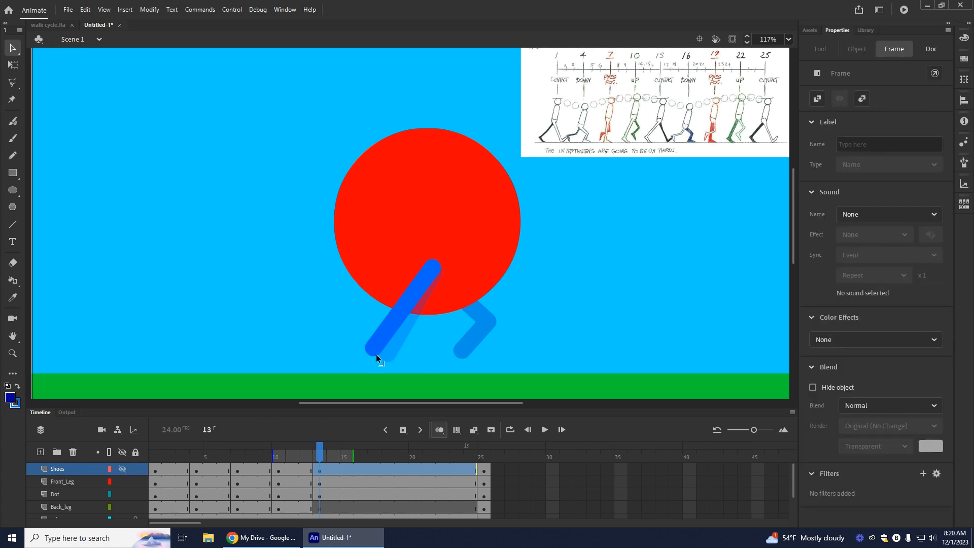
click(373, 352)
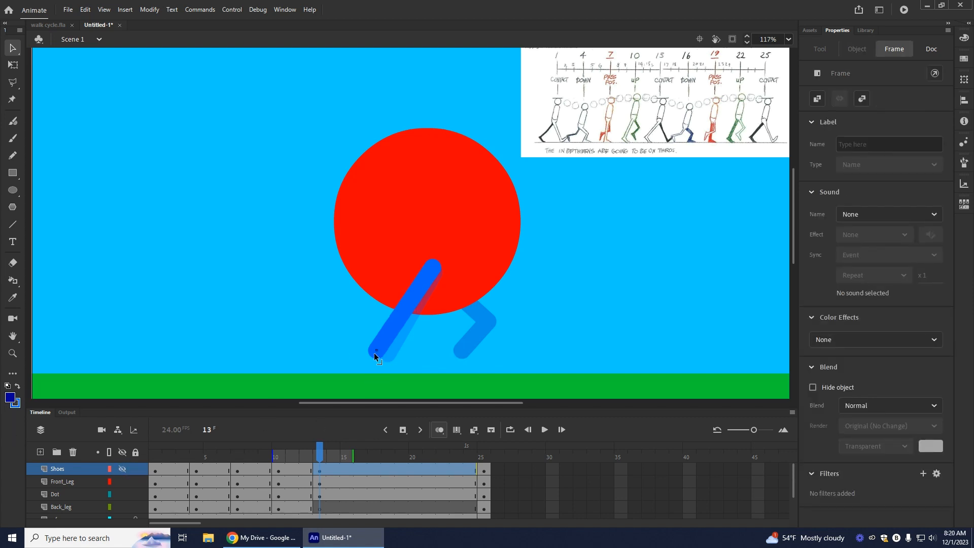
click(122, 468)
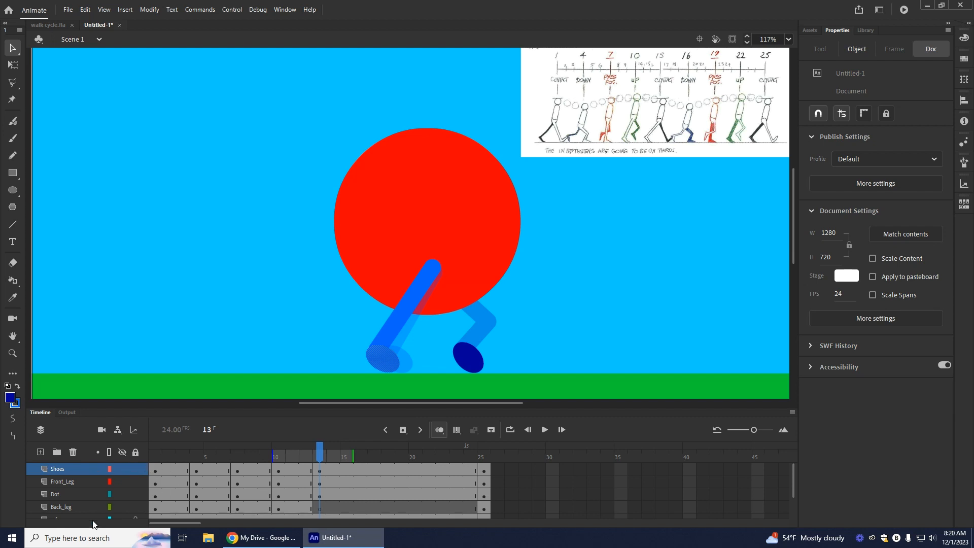
Step: Draw a straight dark blue leg slanting forward from inside the dot to just above the ground on Back_leg at frame 13
click(318, 507)
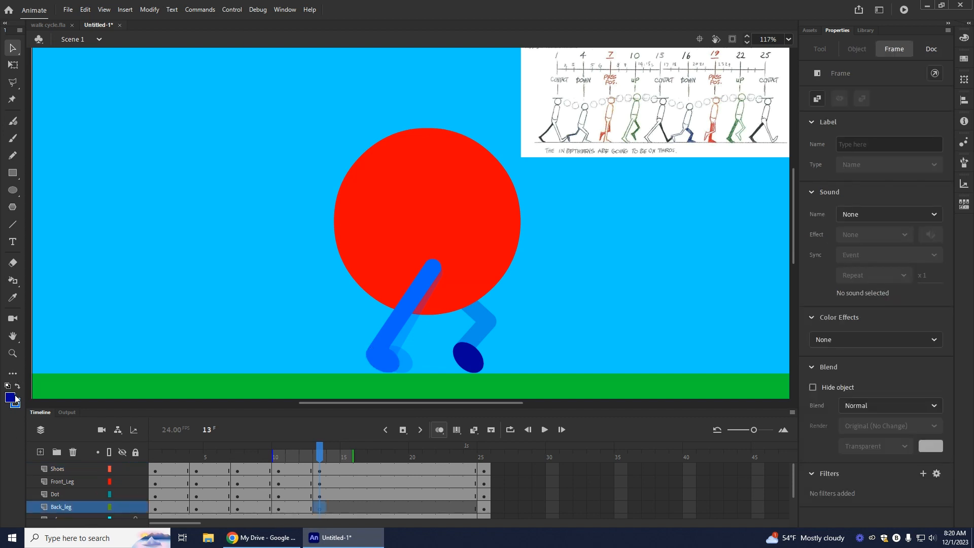
click(19, 226)
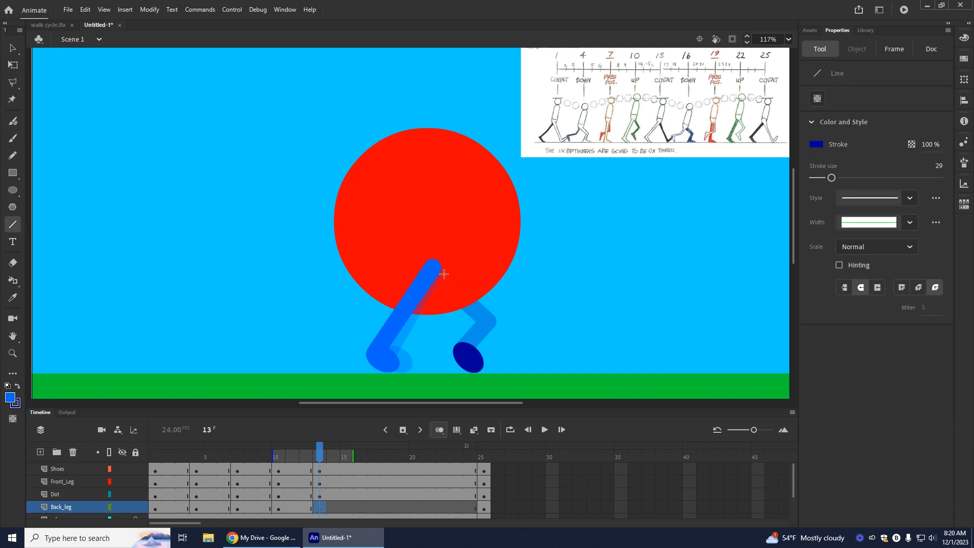
mouse_move(439, 272)
mouse_down()
mouse_move(495, 372)
mouse_move(499, 356)
mouse_move(507, 364)
mouse_up()
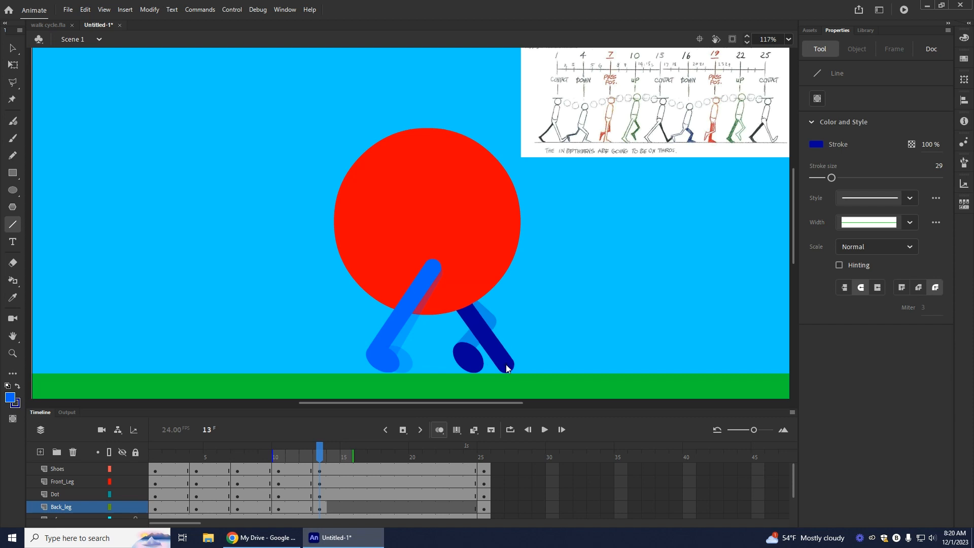
Step: Move the dark blue shoe to the lower end of the frame 13 back leg and rotate it so the toe tilts up
click(11, 49)
drag(469, 364, 514, 360)
click(13, 64)
click(629, 358)
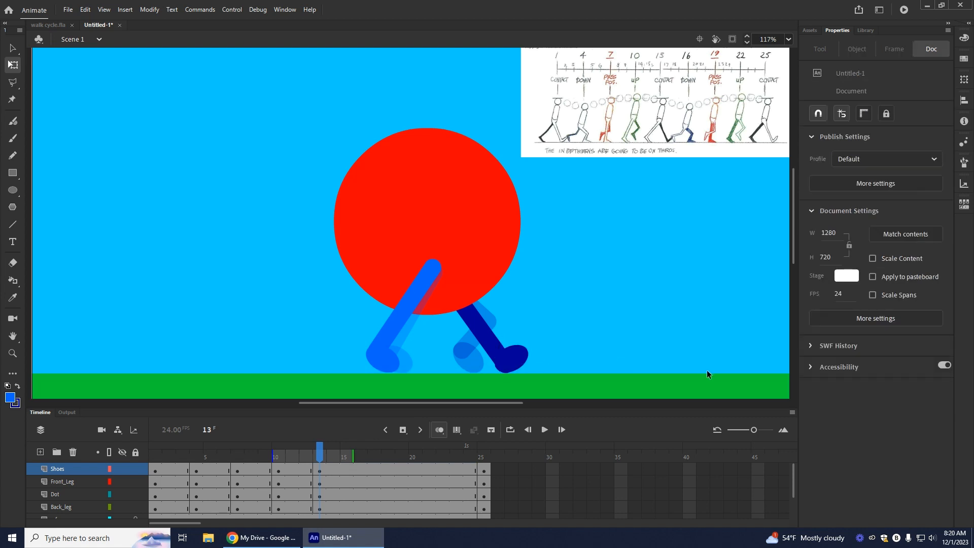
click(515, 367)
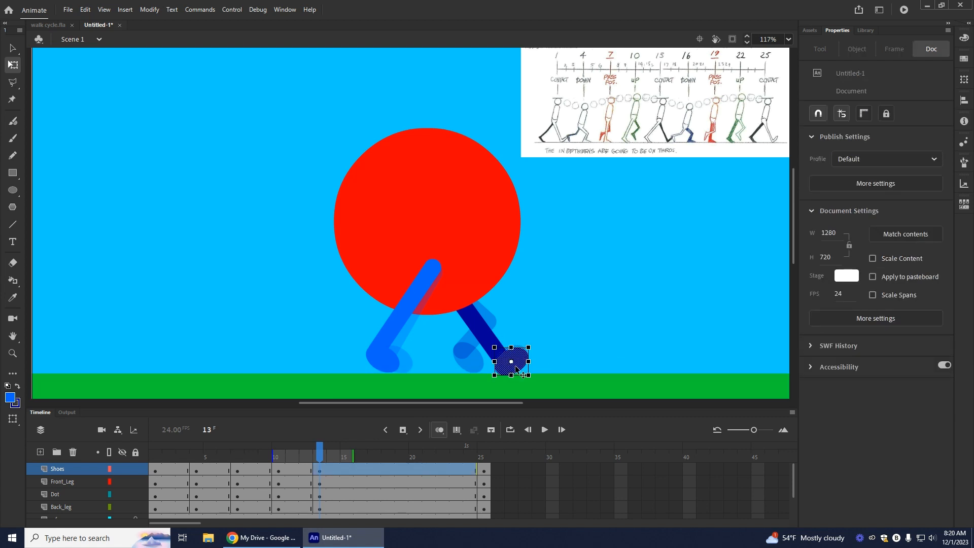
click(607, 343)
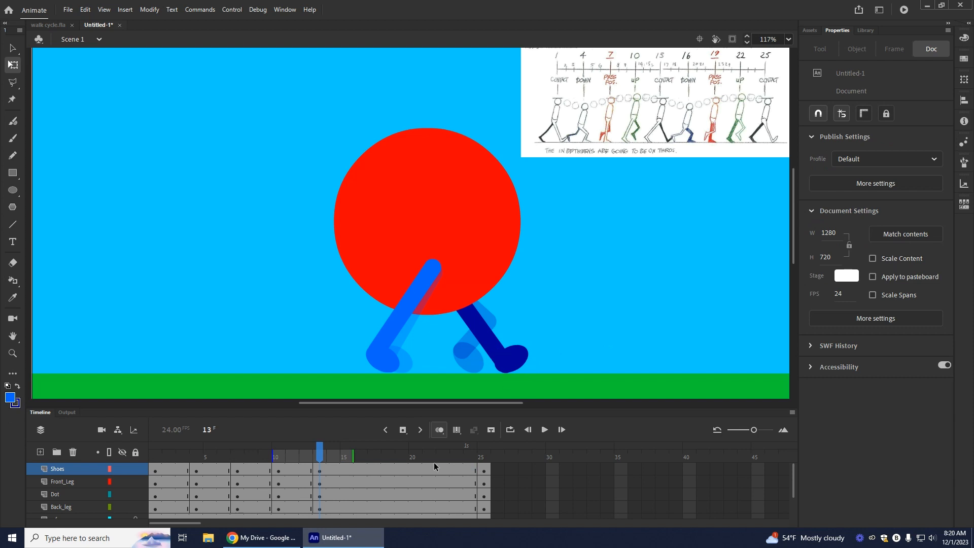
drag(512, 363, 509, 364)
click(599, 355)
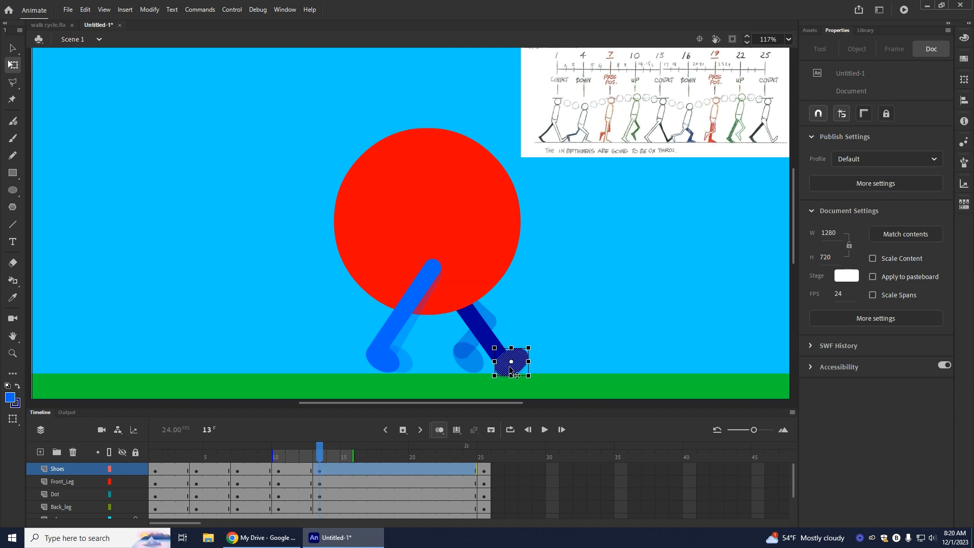
click(584, 348)
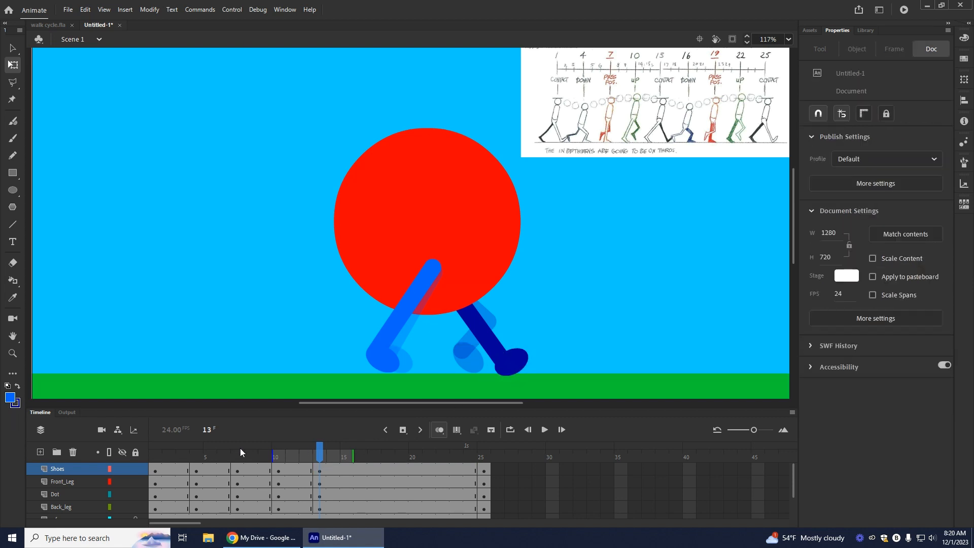
Step: With Shoes temporarily hidden, adjust the lower end of the frame 13 back leg to fit its shoe, and turn off onion skinning
click(121, 469)
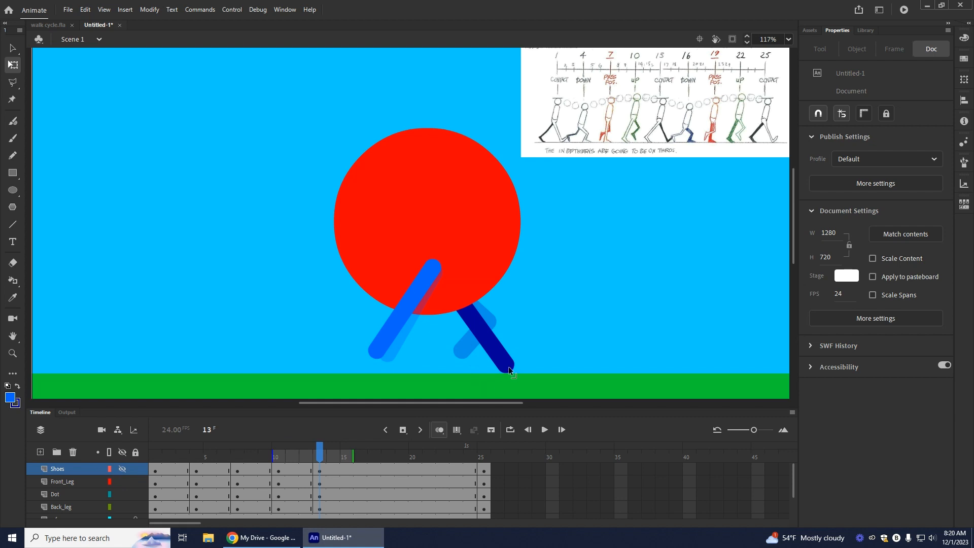
drag(508, 365, 506, 364)
click(127, 469)
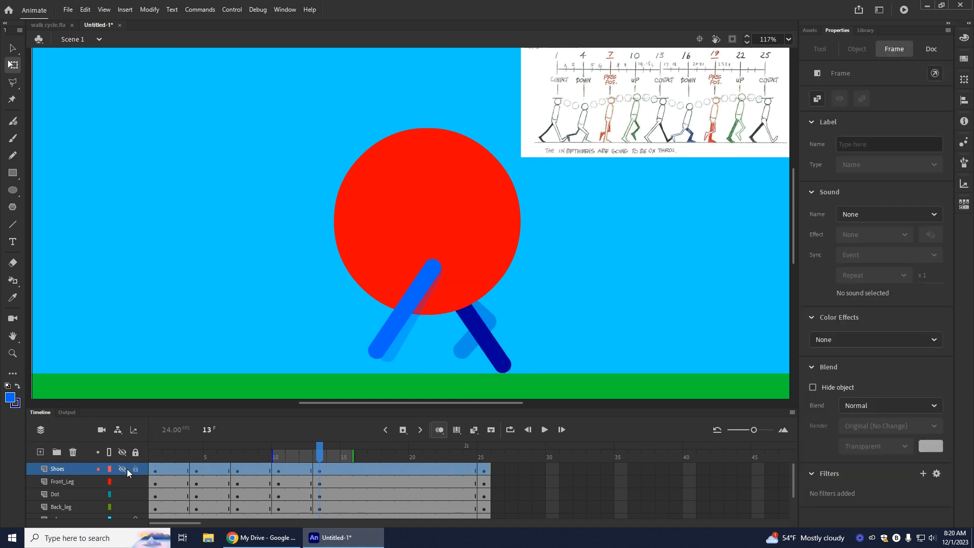
click(120, 469)
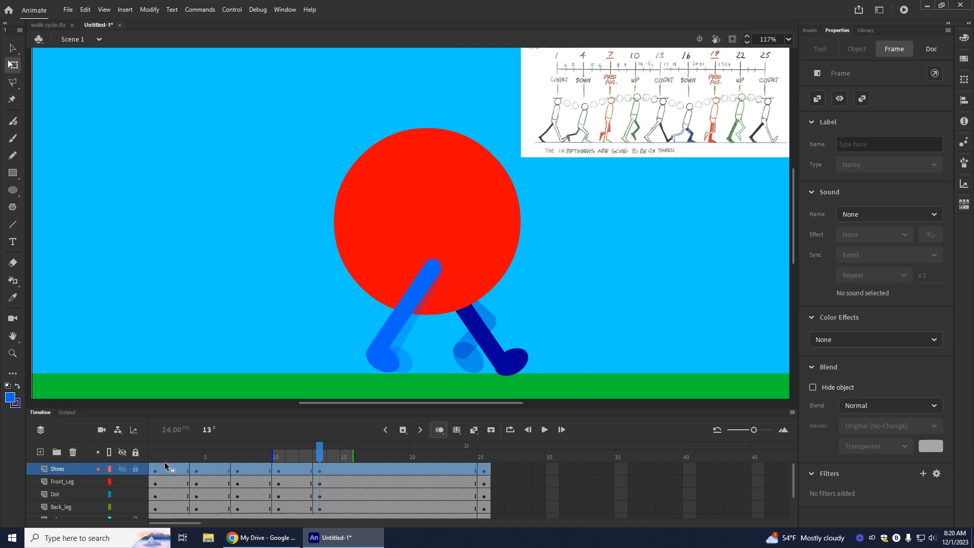
click(438, 430)
Step: Insert keyframes at frame 16 on Shoes and Dot and blank keyframes on Front_Leg and Back_leg
drag(319, 446, 354, 457)
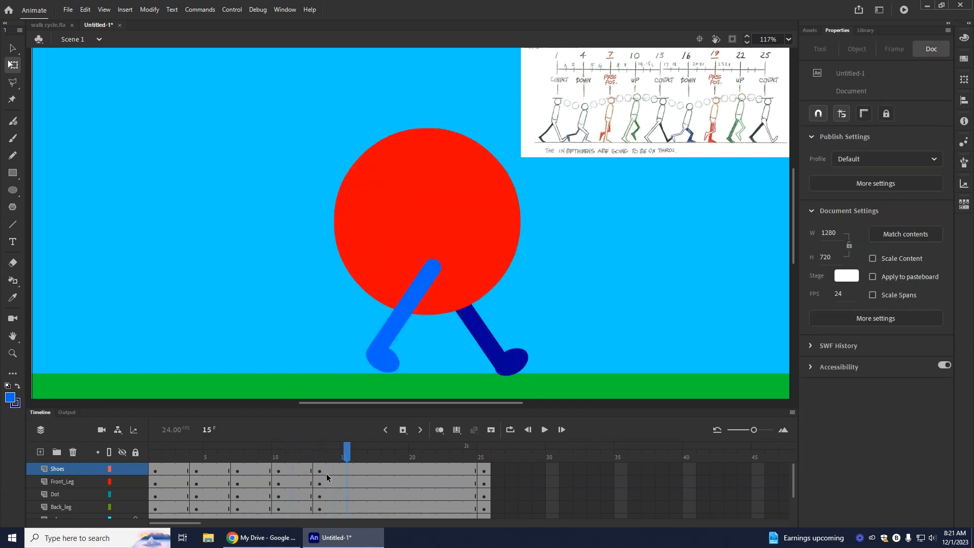
click(352, 468)
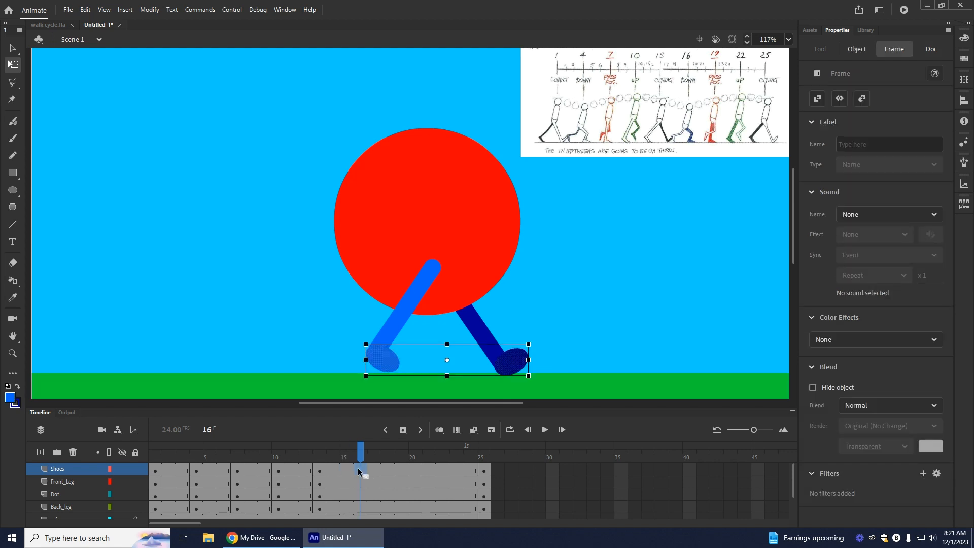
click(402, 430)
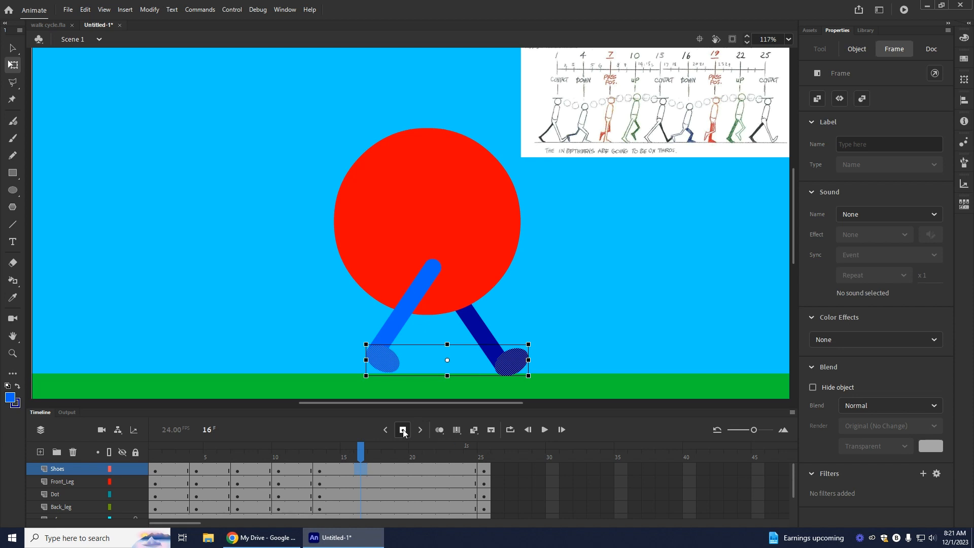
click(361, 496)
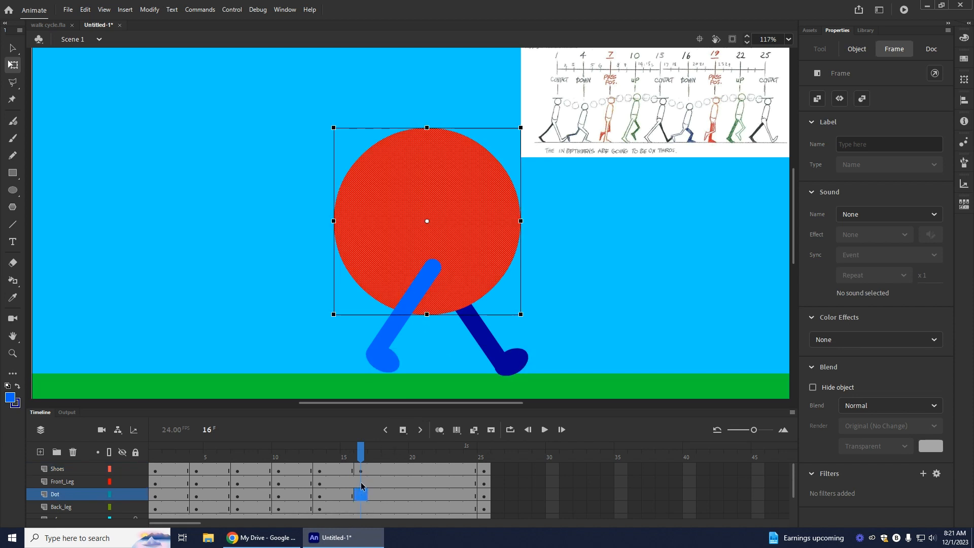
right_click(361, 482)
click(415, 272)
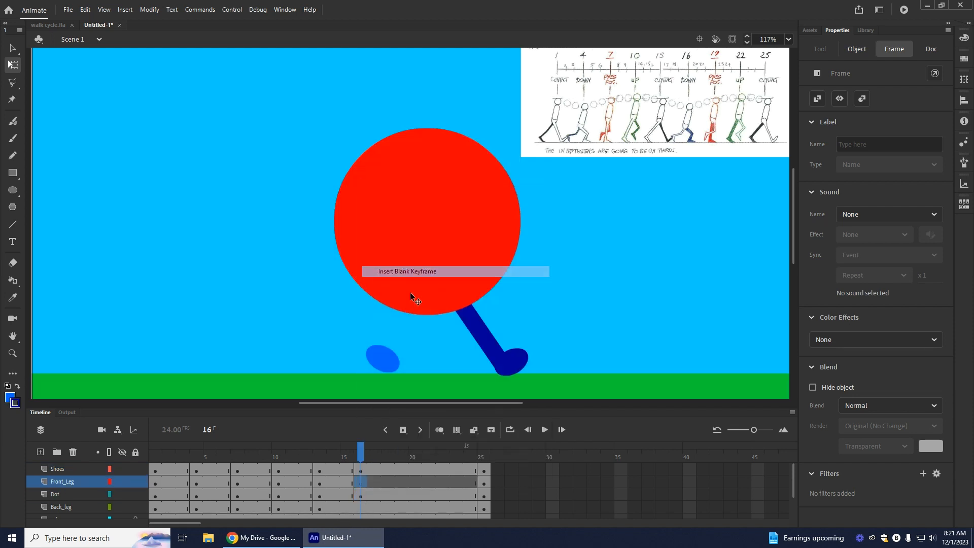
right_click(360, 508)
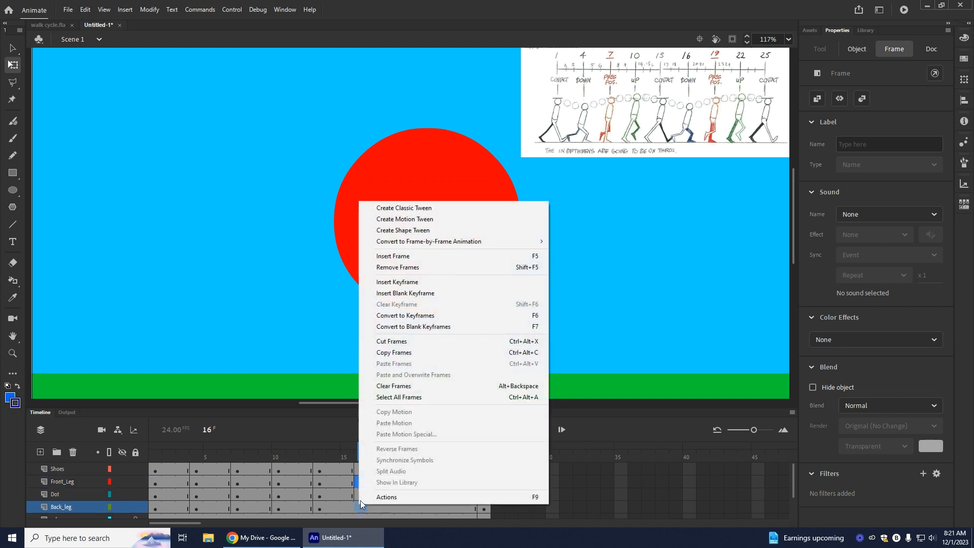
click(408, 293)
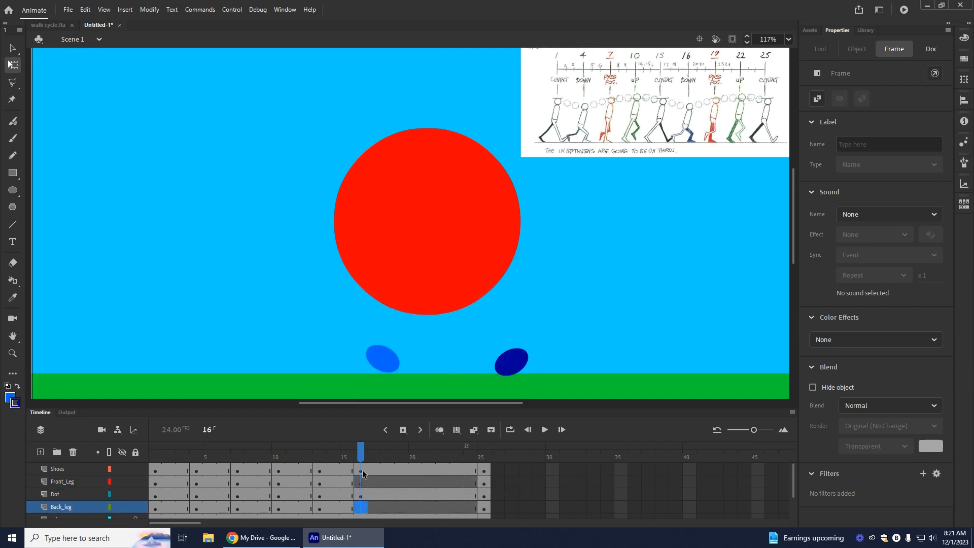
Step: With onion skinning on, draw a light blue bent leg from inside the dot to the light blue shoe on Front_Leg at frame 16
click(362, 471)
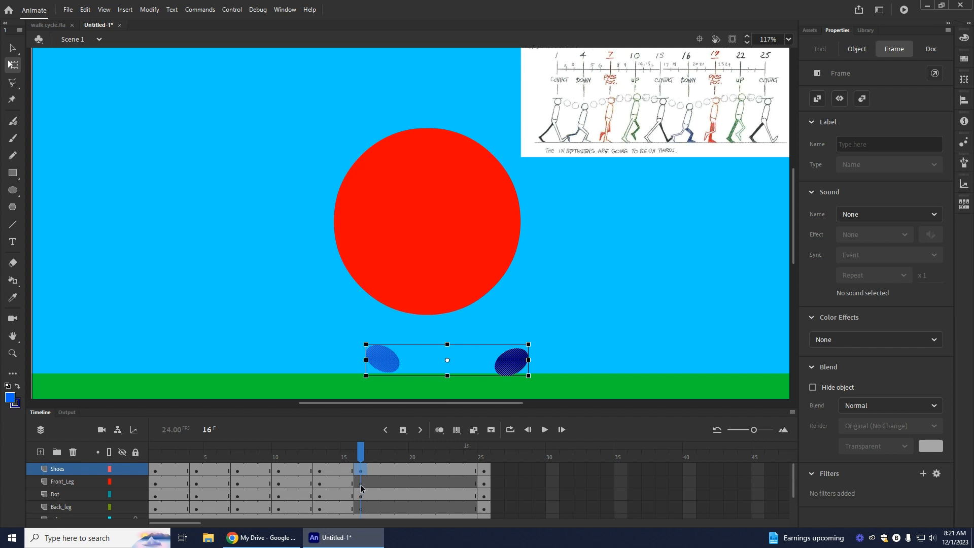
click(361, 483)
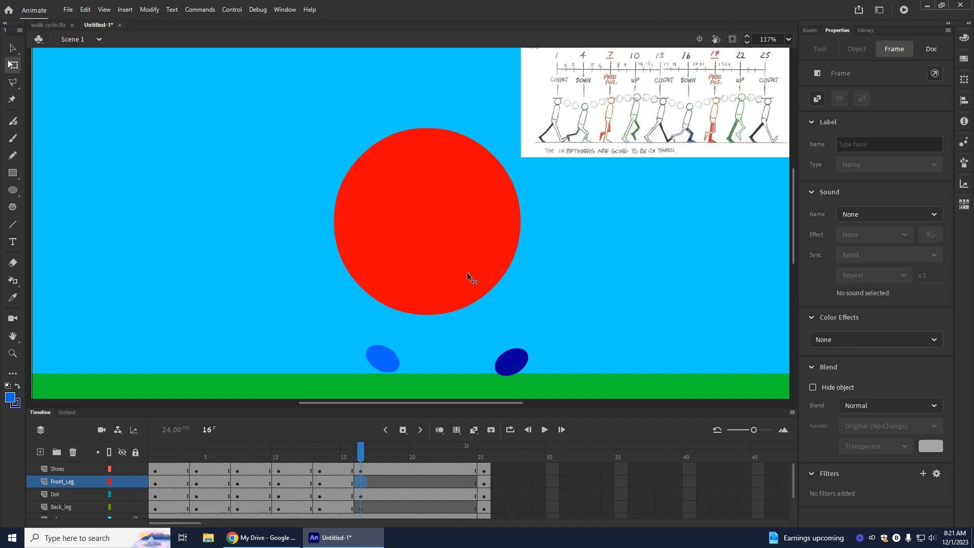
click(440, 431)
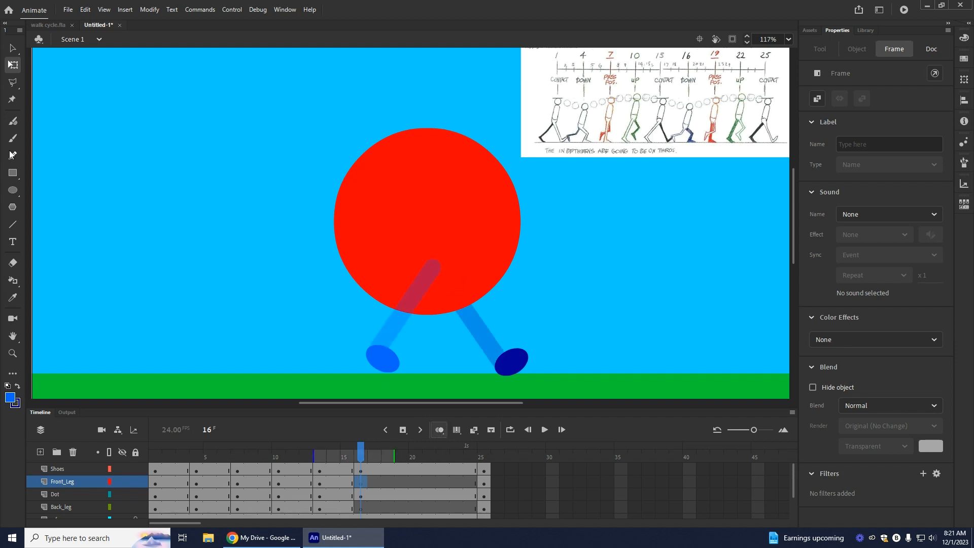
click(13, 224)
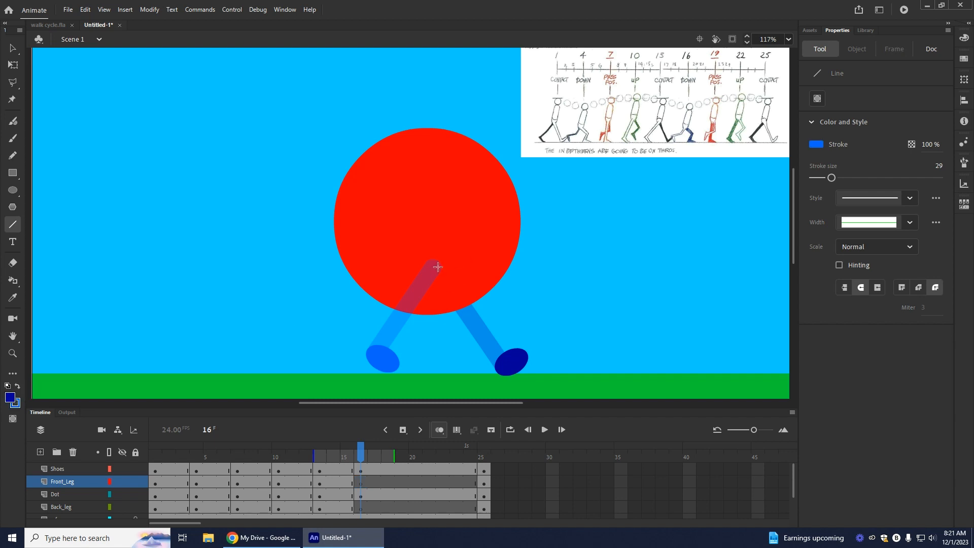
mouse_move(433, 260)
mouse_down()
mouse_move(431, 333)
mouse_move(428, 322)
mouse_move(417, 331)
mouse_move(427, 328)
mouse_up()
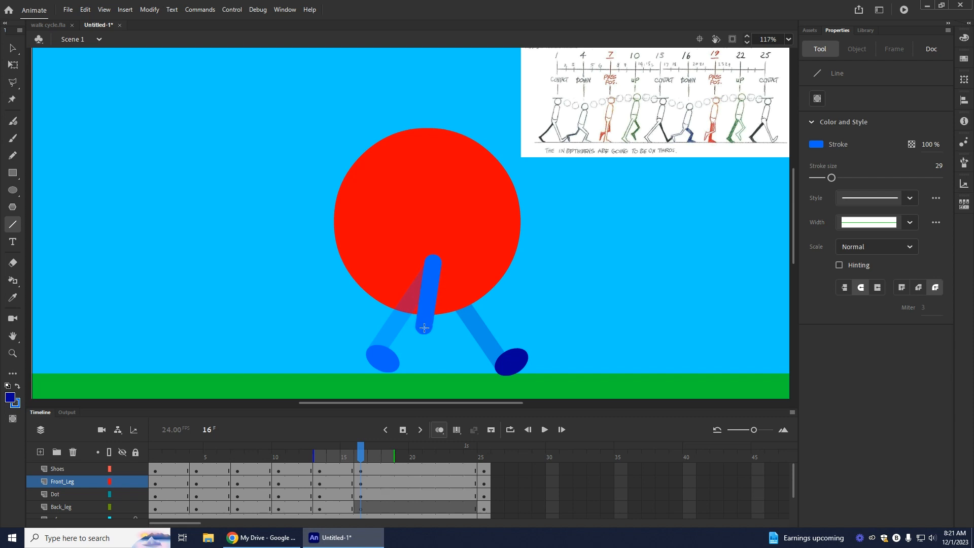
drag(425, 329, 383, 346)
drag(377, 349, 377, 351)
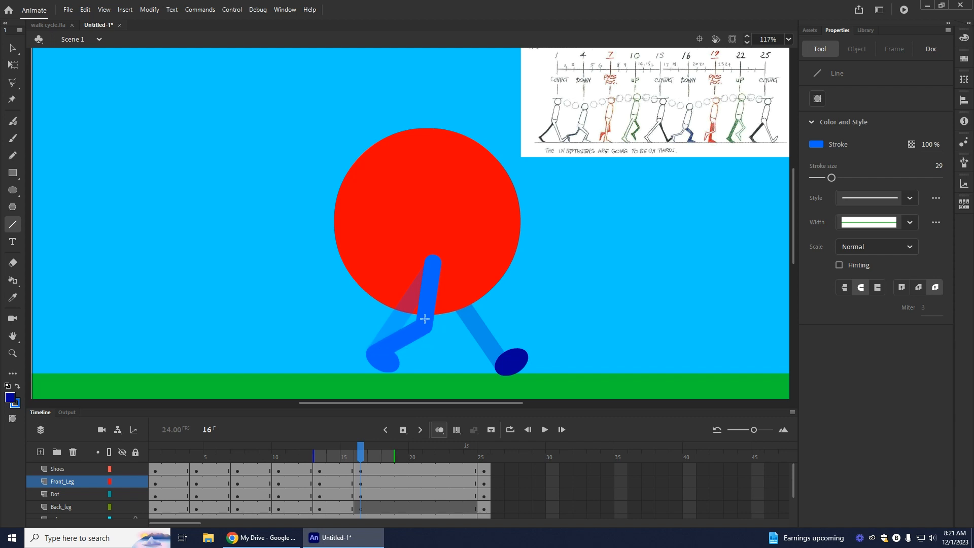
Step: Move the upper end and knee of the frame 16 front leg slightly lower
key(v)
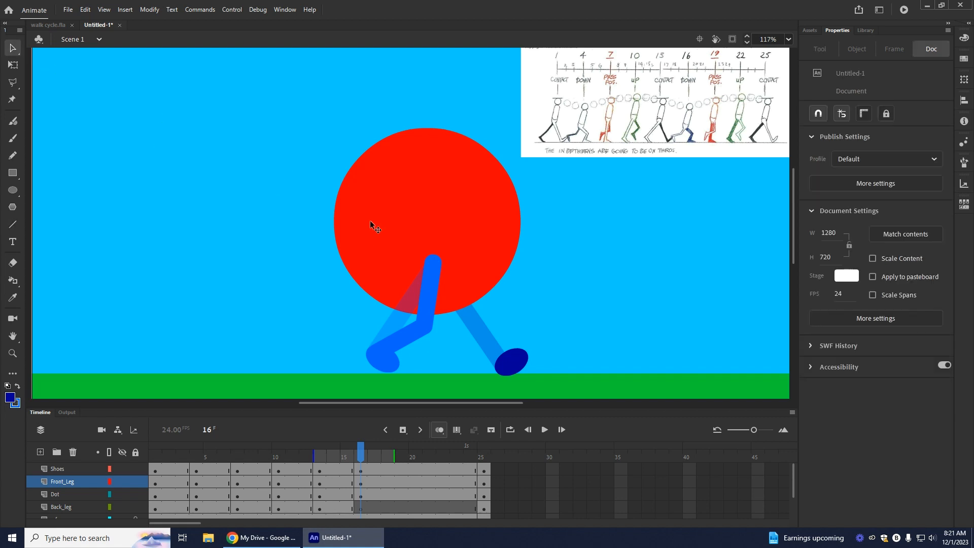
drag(432, 258, 433, 267)
drag(423, 328, 423, 333)
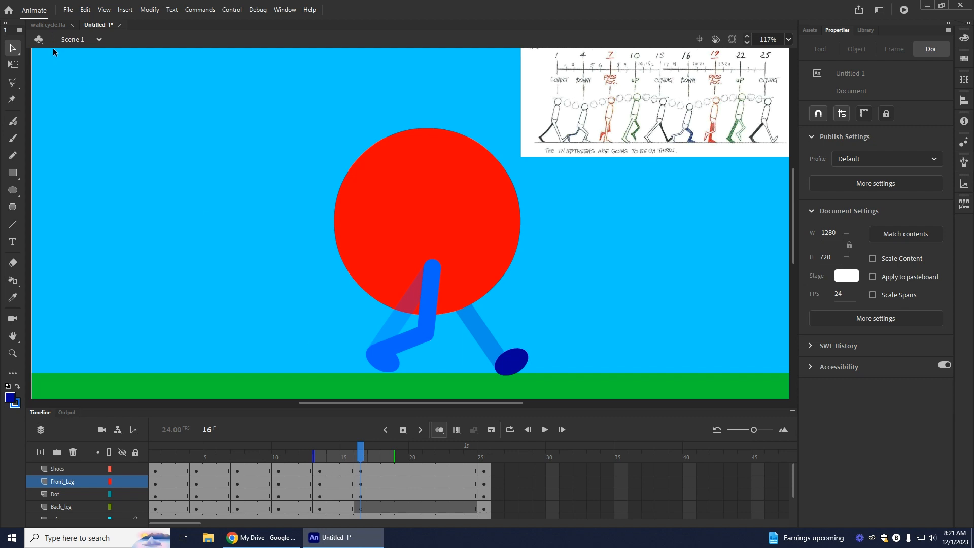
Step: Rotate the light blue shoe at frame 16 to a steeper toe-down angle at the end of the front leg
click(13, 64)
click(387, 367)
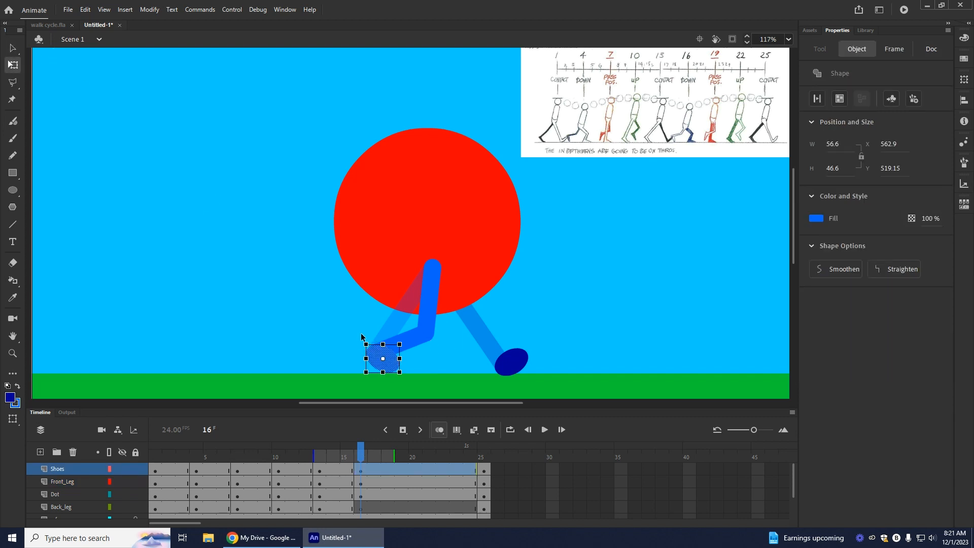
drag(362, 337, 368, 332)
drag(388, 366, 390, 367)
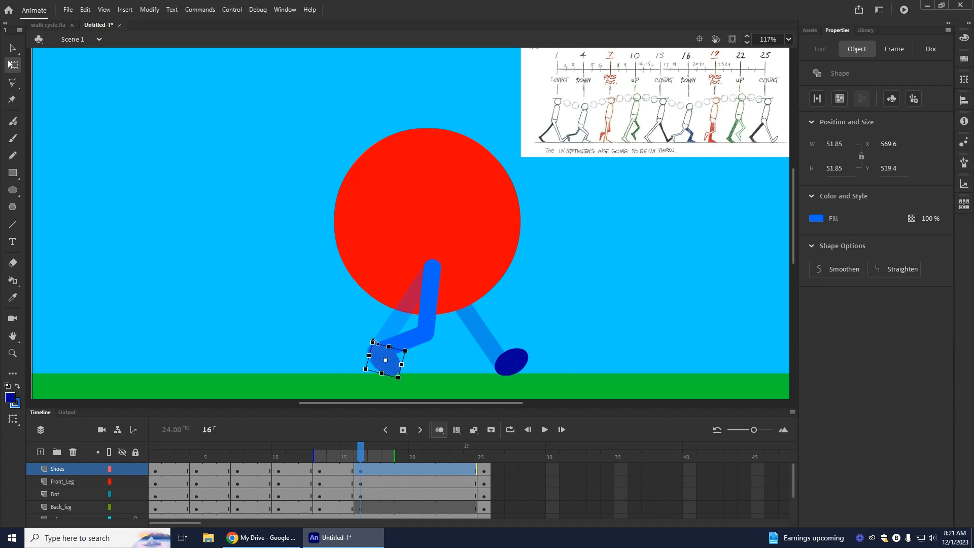
click(306, 343)
drag(387, 366, 371, 331)
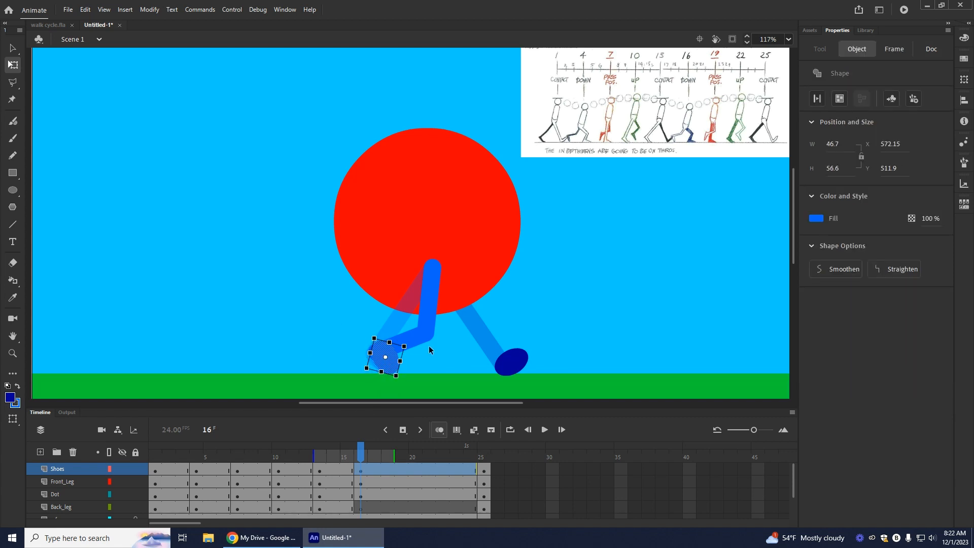
Step: Shift the frame 16 front leg's knee and lower end slightly backward and fit the light blue shoe to it
click(423, 329)
click(122, 469)
key(v)
click(121, 469)
click(123, 469)
click(127, 468)
click(378, 357)
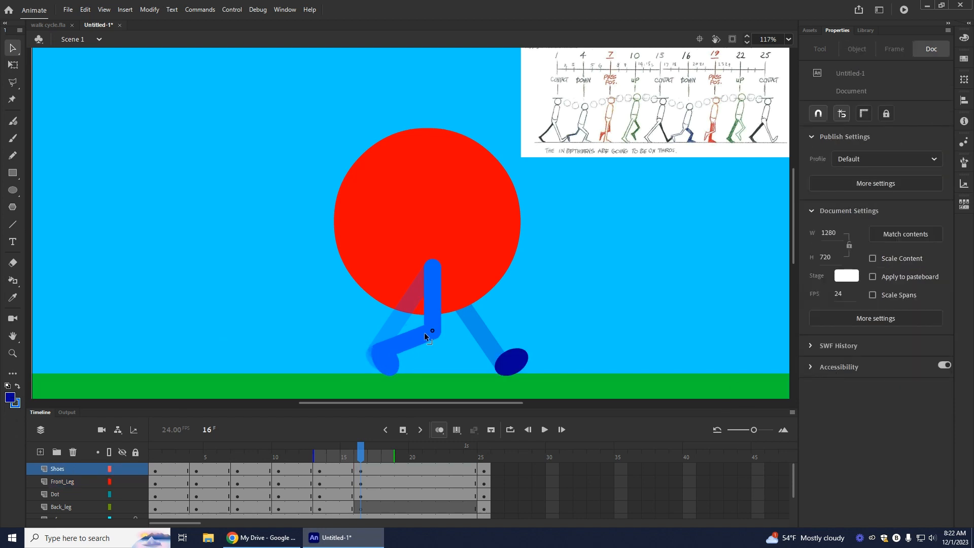
drag(434, 332, 419, 335)
mouse_move(390, 363)
mouse_down()
mouse_move(266, 344)
mouse_move(375, 362)
mouse_up()
click(381, 388)
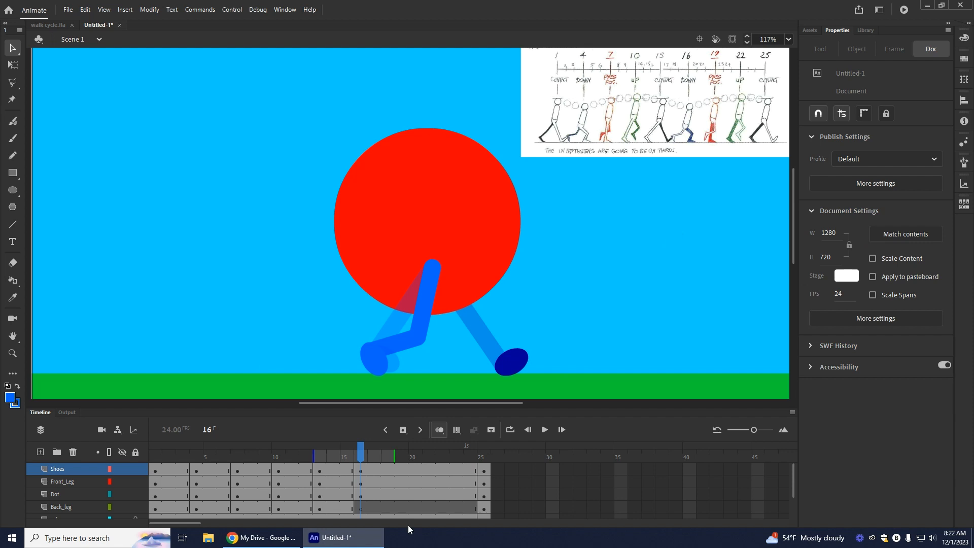
Step: On Back_leg at frame 16, draw a dark blue bent leg with the Line tool from the dot's lower edge to the ground
click(360, 508)
click(16, 387)
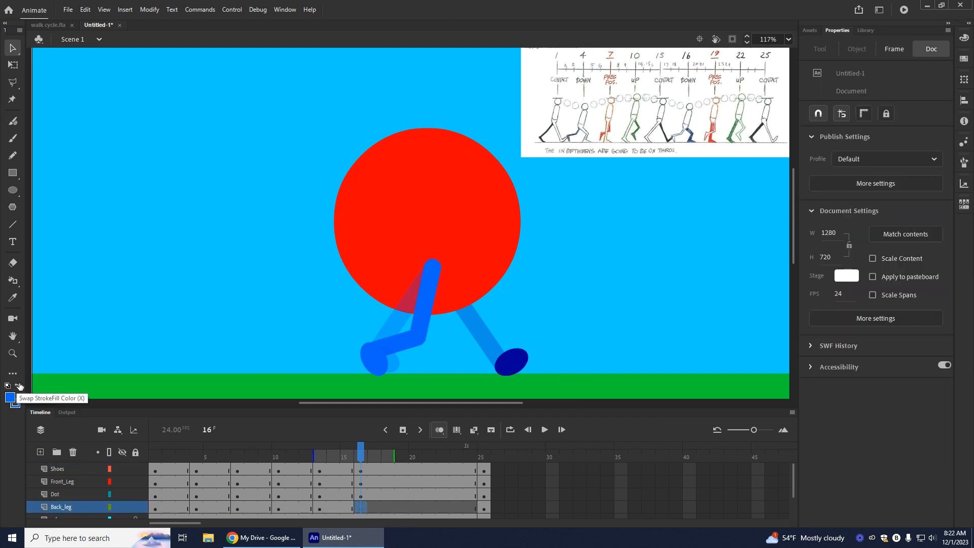
click(10, 397)
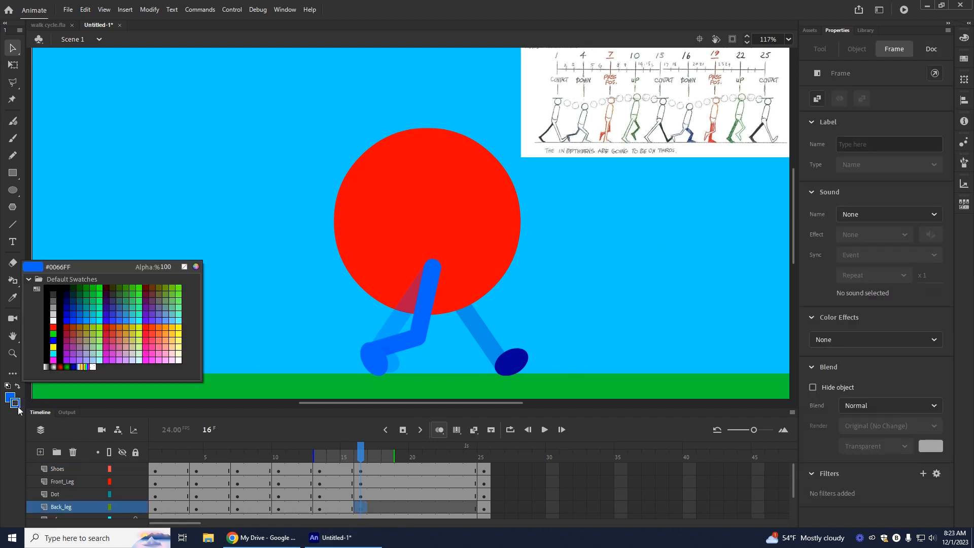
click(87, 339)
click(13, 224)
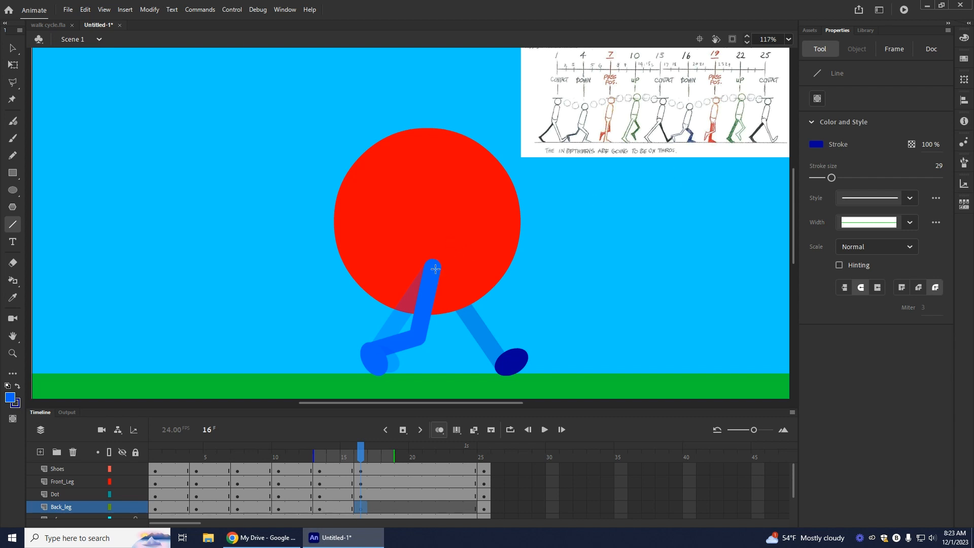
drag(457, 296, 481, 323)
drag(484, 323, 472, 374)
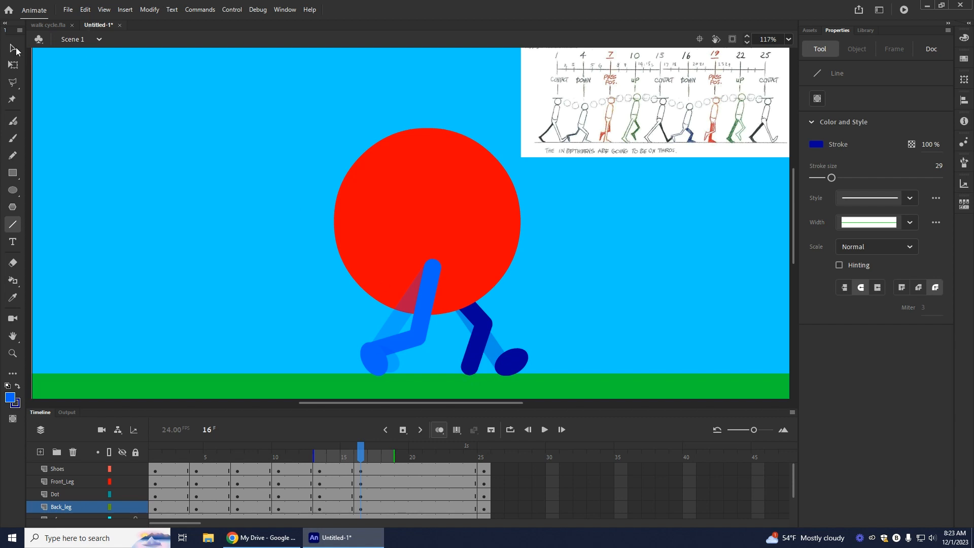
Step: Move the dark blue shoe at frame 16 to the back leg's lower end and rotate it flat on the ground
click(12, 48)
drag(509, 365, 473, 369)
key(q)
drag(499, 351, 491, 371)
click(8, 43)
key(q)
Step: With Shoes temporarily hidden, adjust the frame 16 back leg's lower end to fit its shoe, and play the animation
key(v)
click(159, 146)
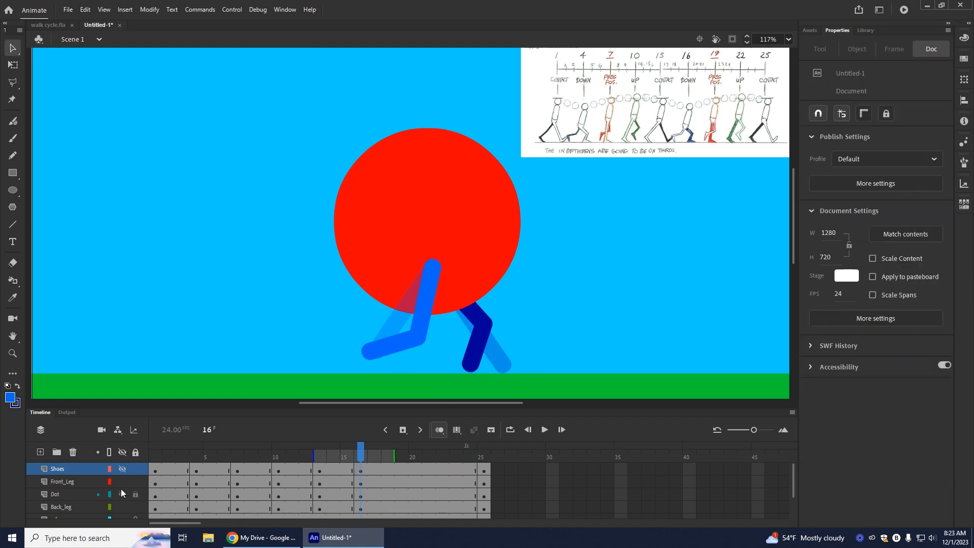
click(479, 373)
click(156, 273)
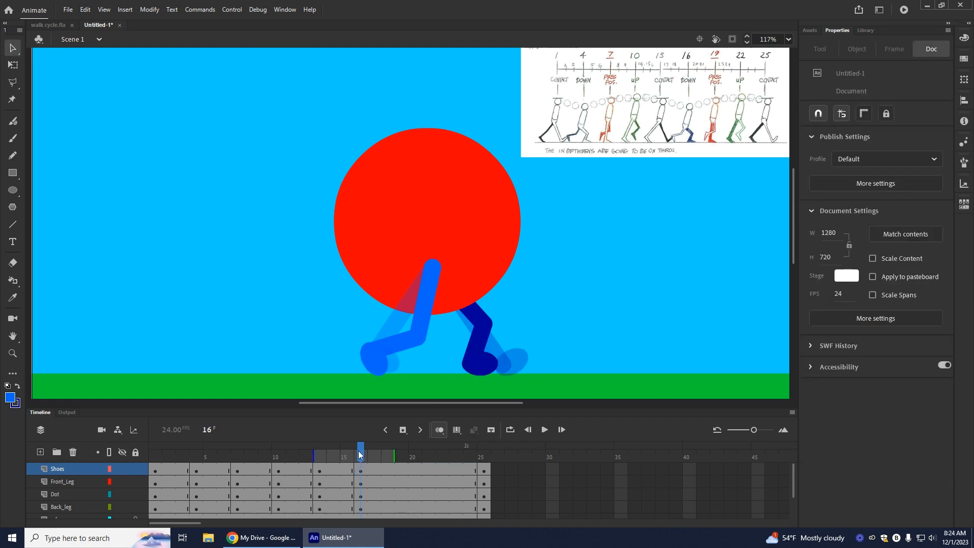
key(Return)
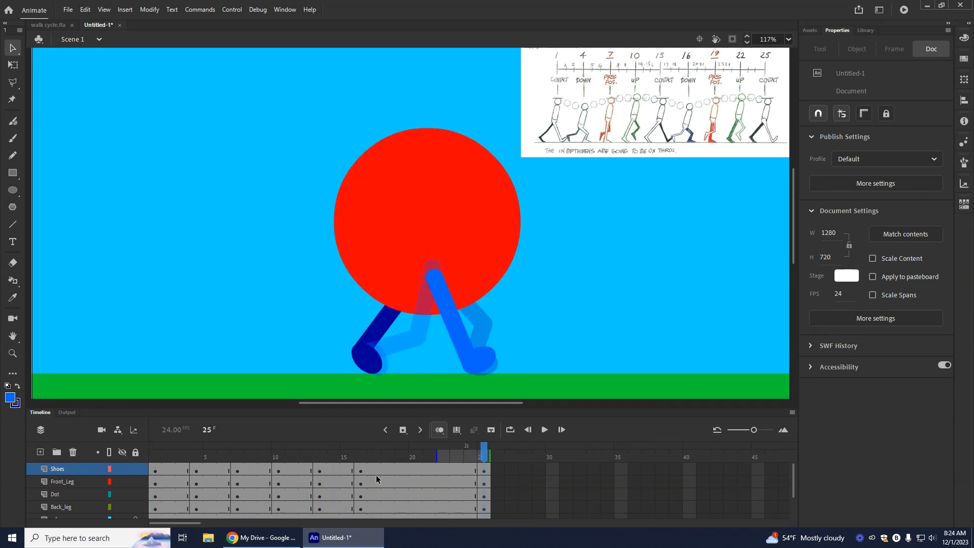
Step: Insert keyframes at frame 19 on Shoes and Dot and blank keyframes on Front_Leg and Back_leg
click(401, 470)
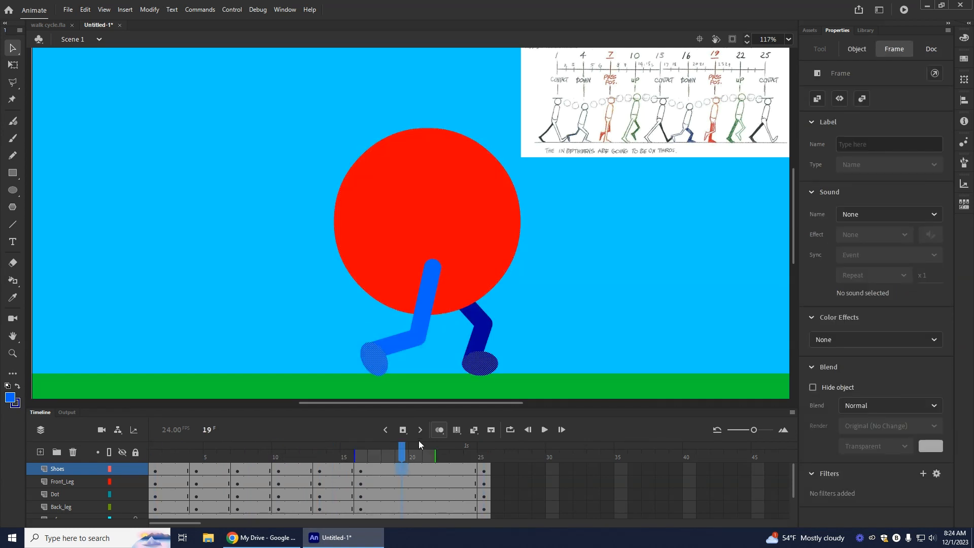
click(406, 431)
click(401, 495)
click(403, 430)
right_click(398, 481)
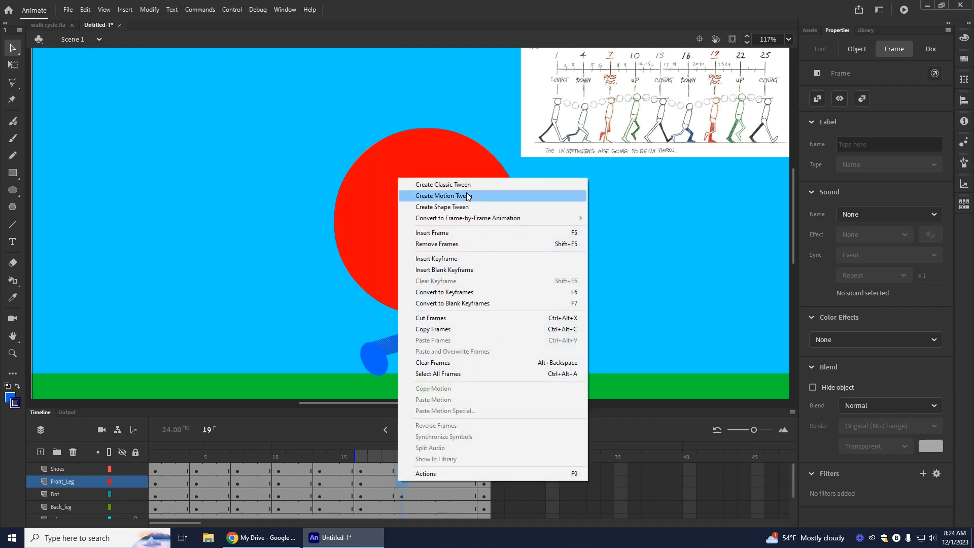
click(437, 262)
right_click(401, 506)
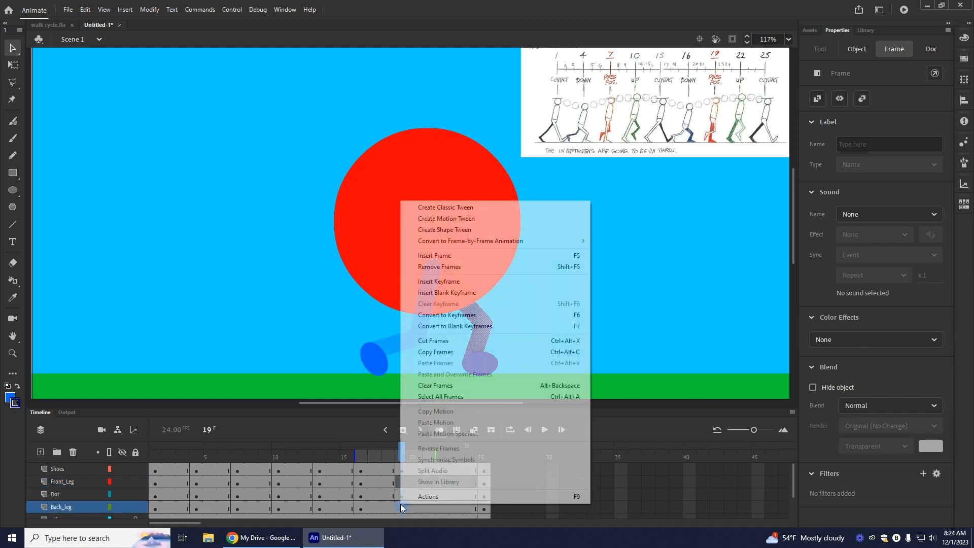
click(459, 282)
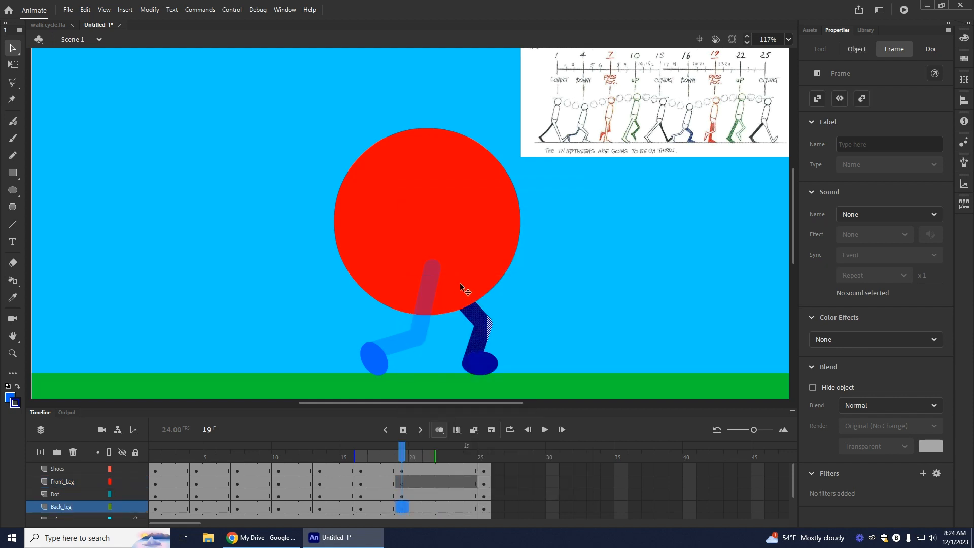
right_click(399, 511)
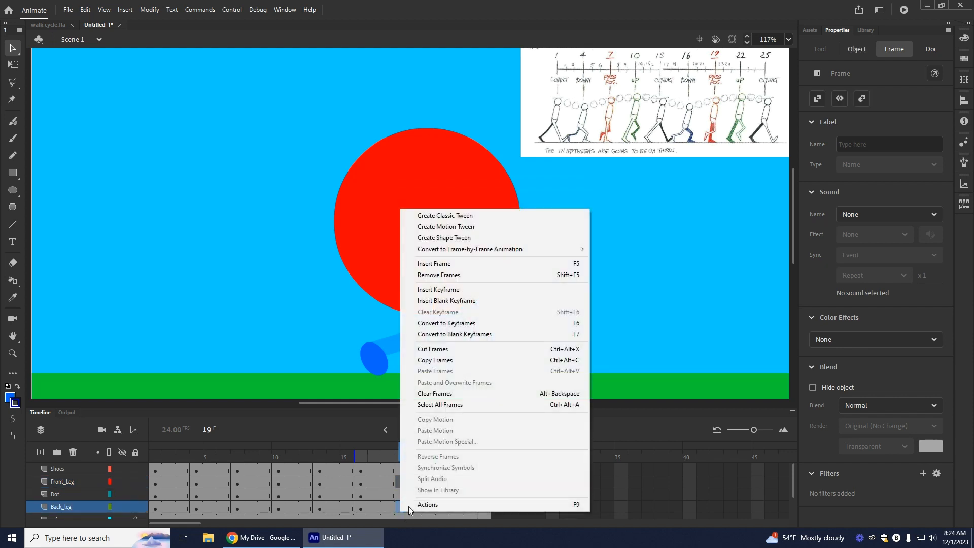
click(456, 301)
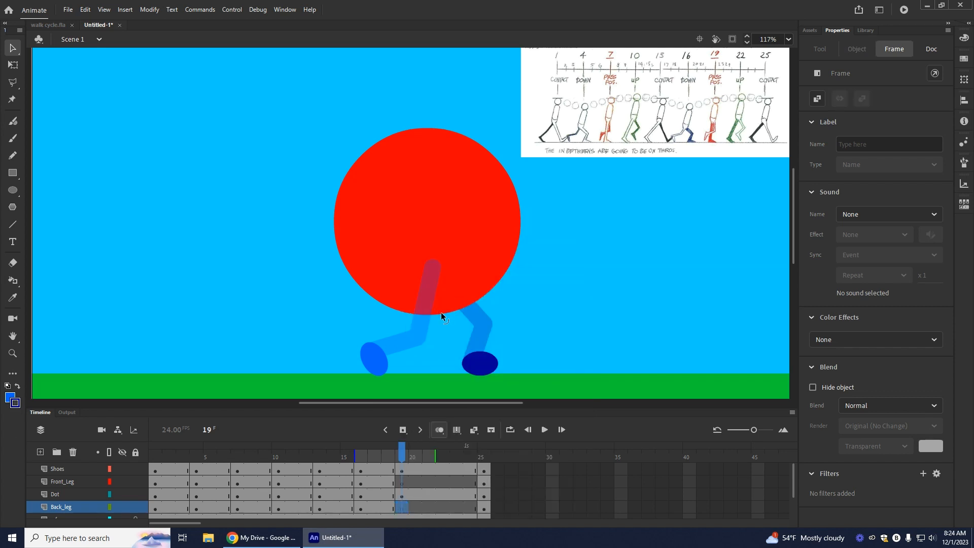
Step: On Front_Leg at frame 19, draw a light blue leg from inside the dot, bent backward at the knee
click(406, 486)
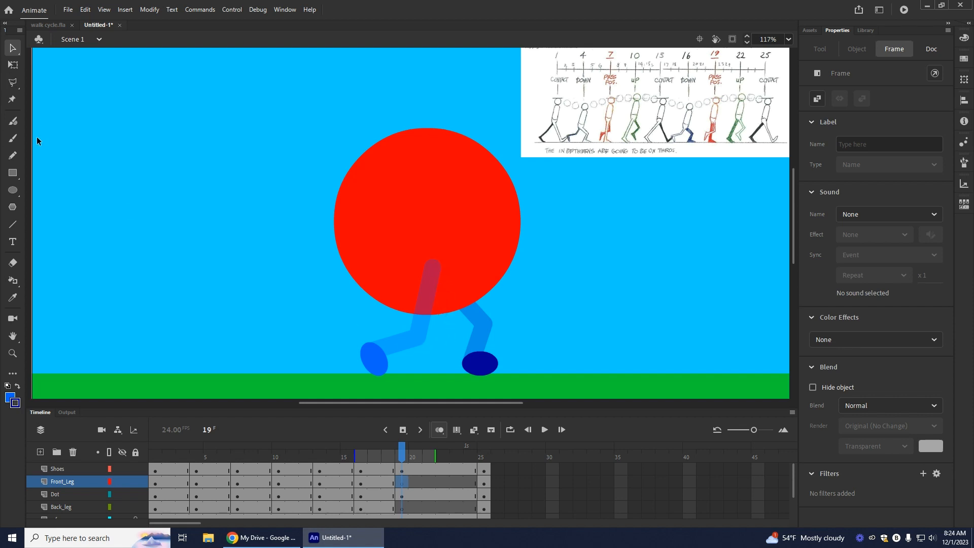
click(50, 354)
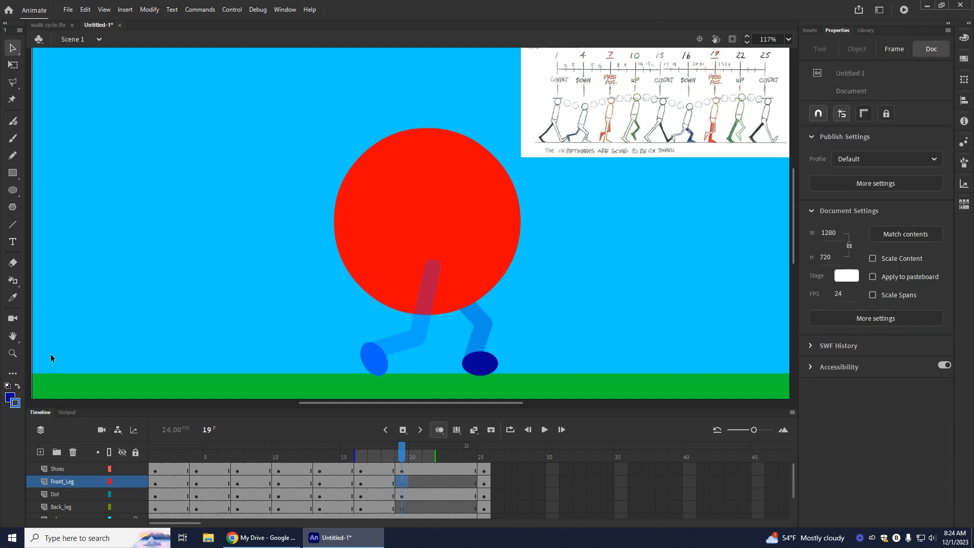
click(12, 224)
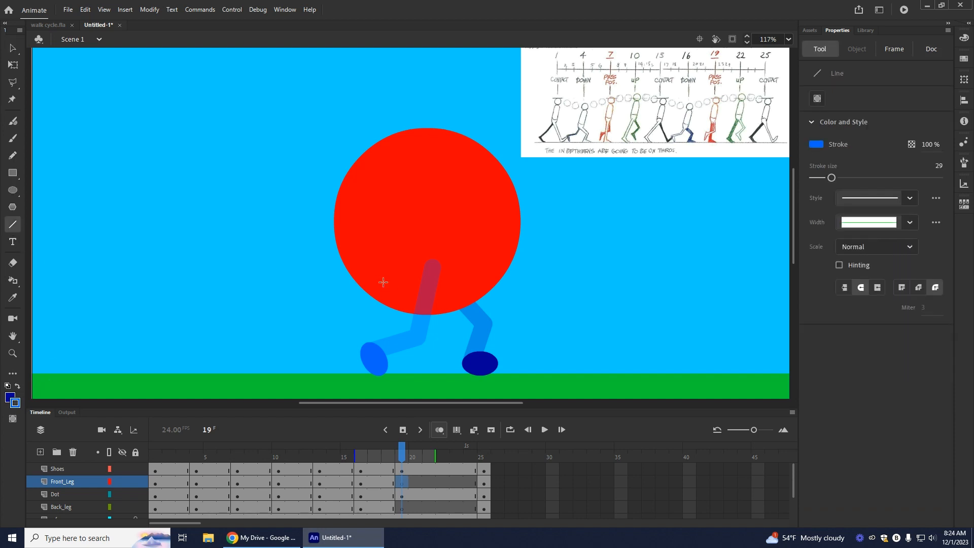
mouse_move(435, 261)
mouse_down()
mouse_move(435, 337)
mouse_move(451, 335)
mouse_up()
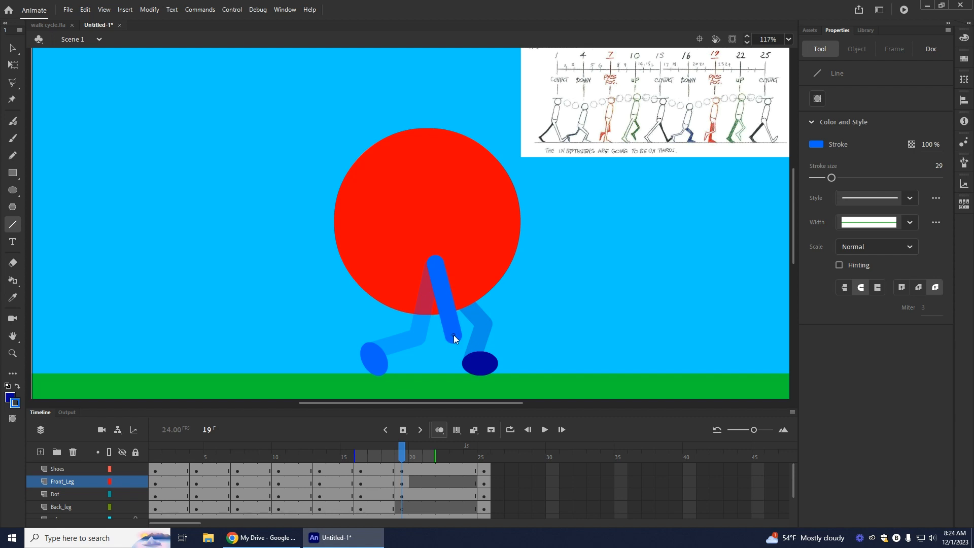
drag(454, 333, 410, 342)
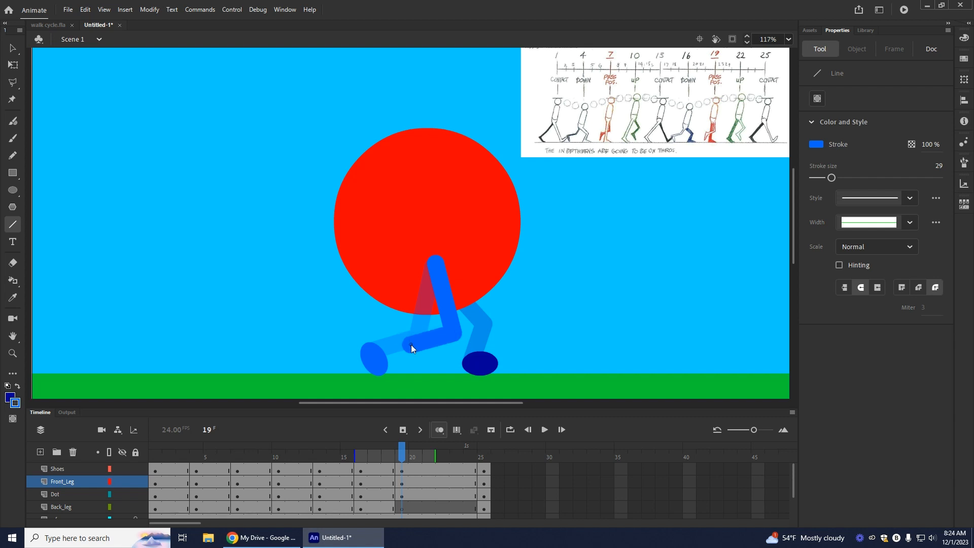
drag(411, 345, 410, 347)
Step: Move the light blue shoe to the frame 19 front leg's lower end and adjust that end with Shoes temporarily hidden
key(v)
drag(373, 358, 414, 362)
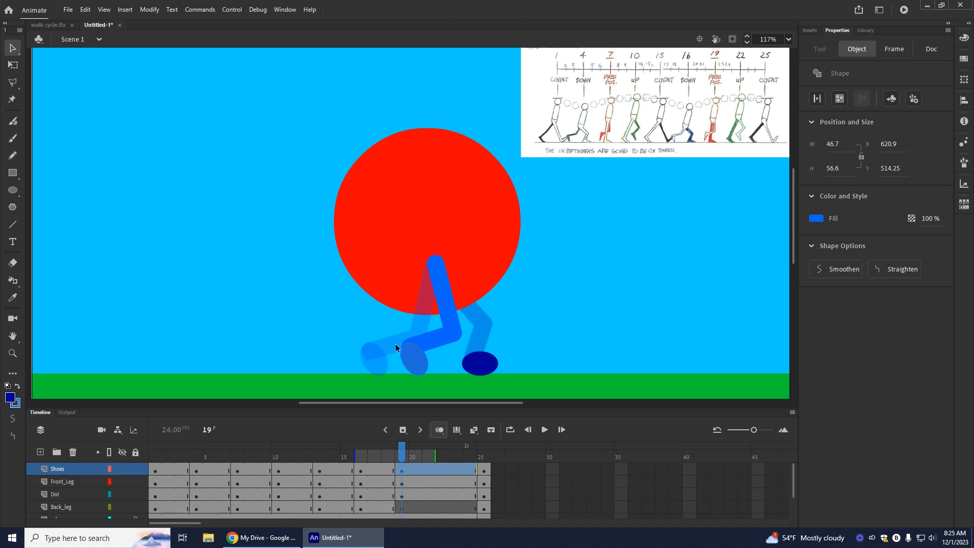
click(122, 469)
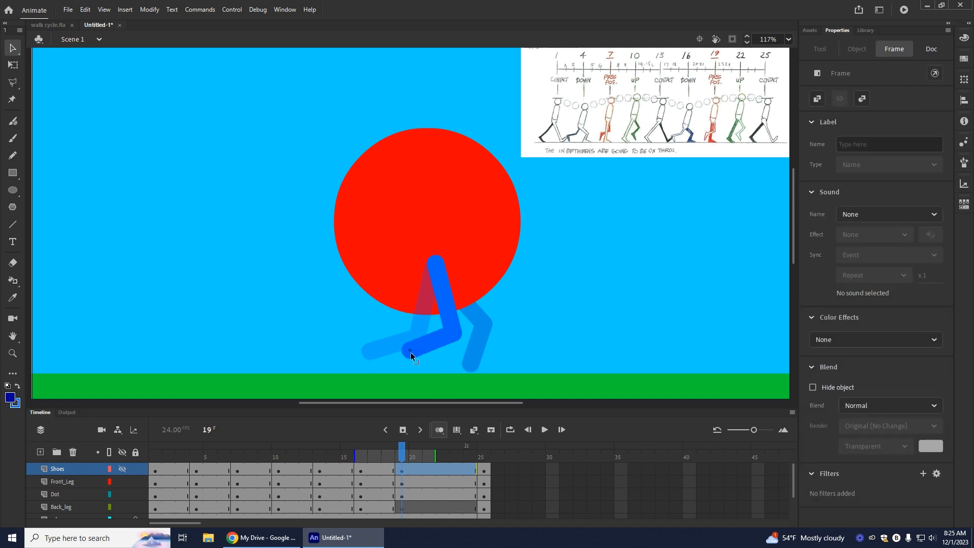
click(410, 353)
click(122, 469)
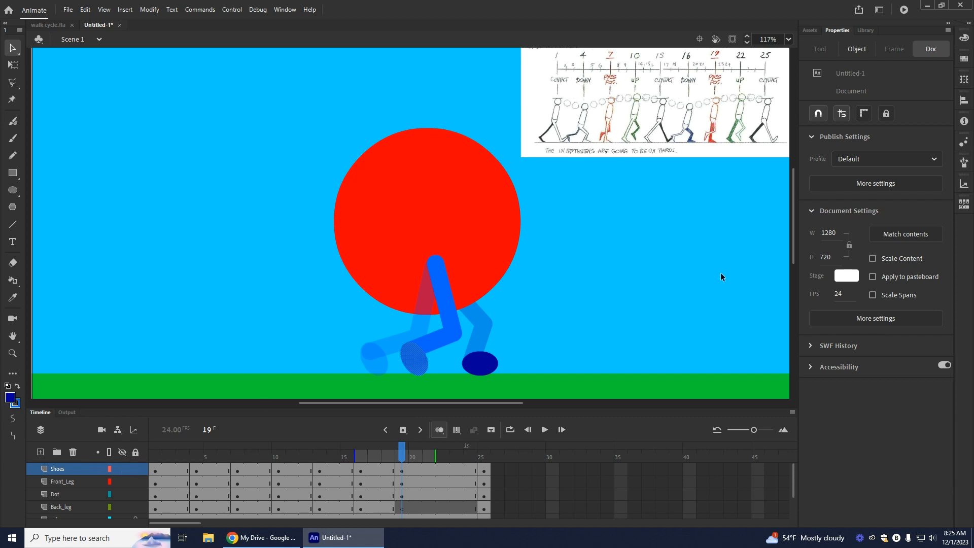
Step: Move the upper end of the frame 19 front leg slightly lower inside the dot
click(398, 510)
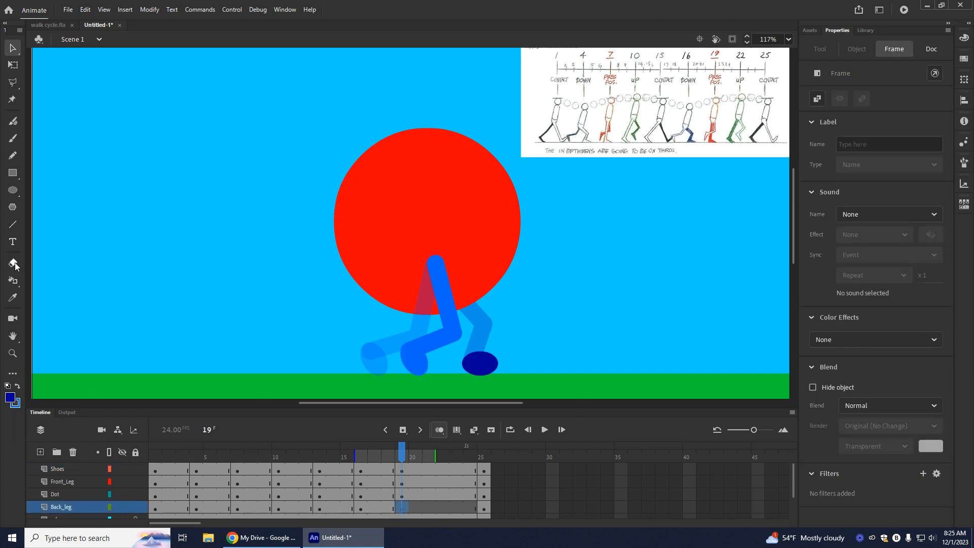
key(n)
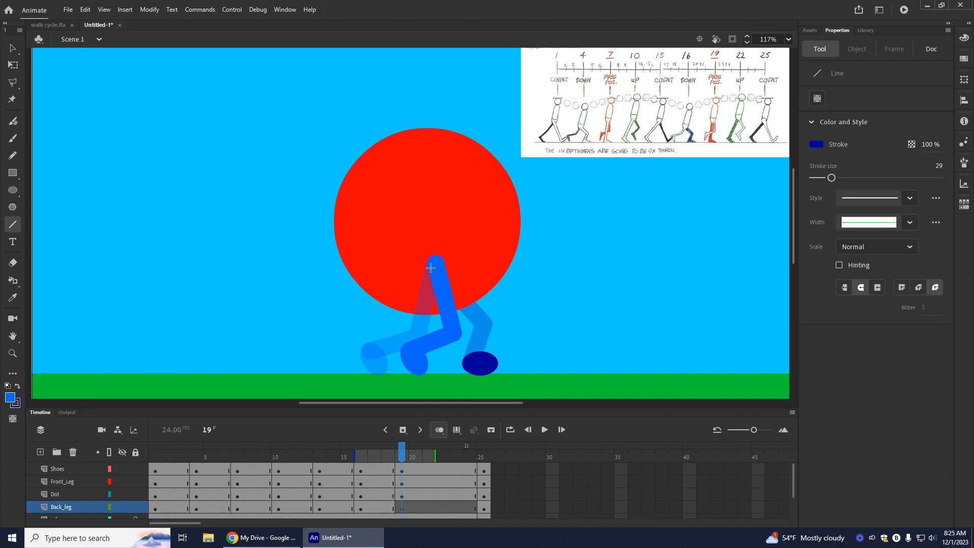
key(v)
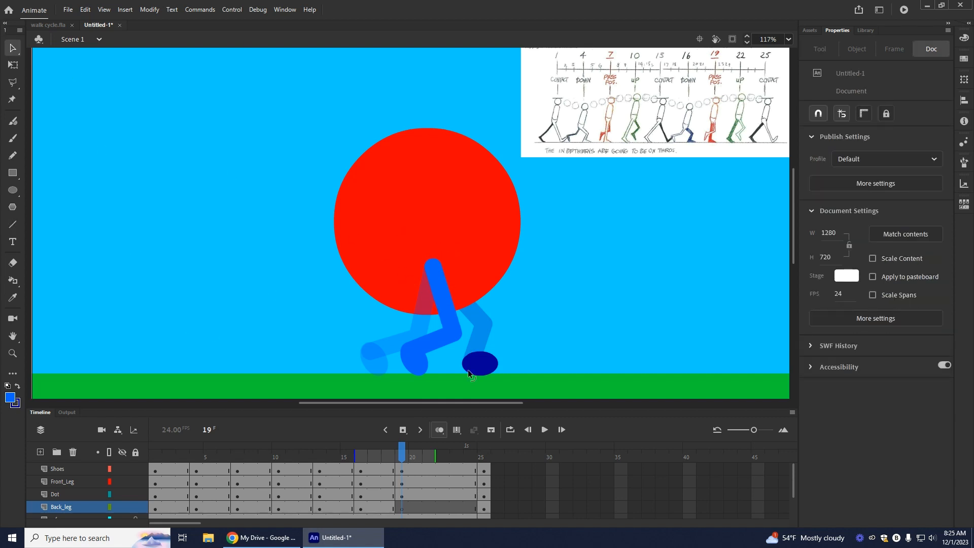
Step: Draw a straight vertical dark blue leg on Back_leg at frame 19, and move the front leg's knee slightly forward
click(397, 508)
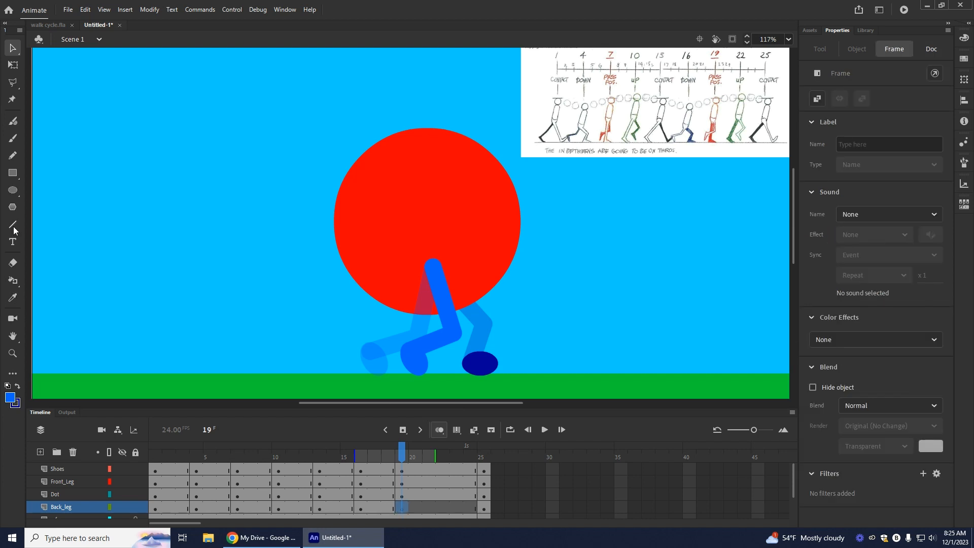
click(12, 225)
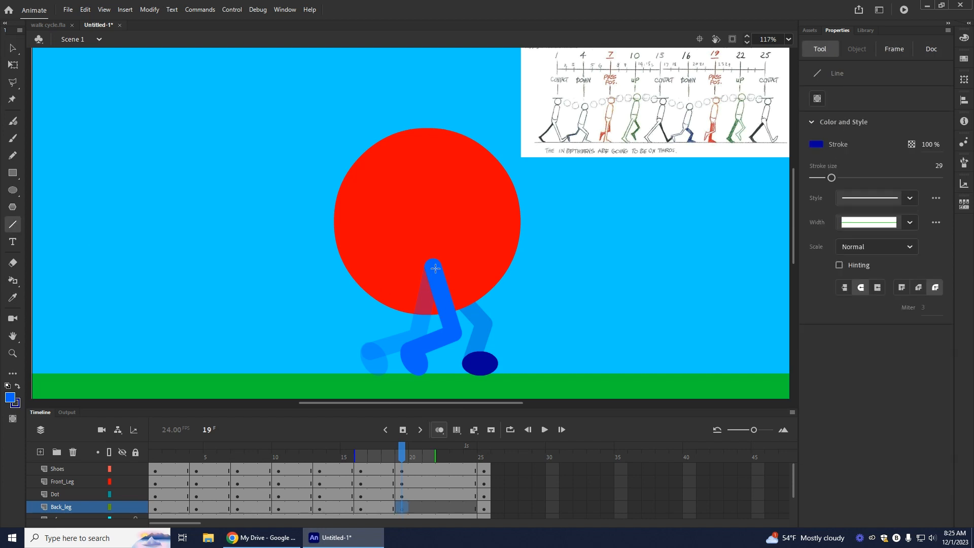
drag(438, 269, 434, 369)
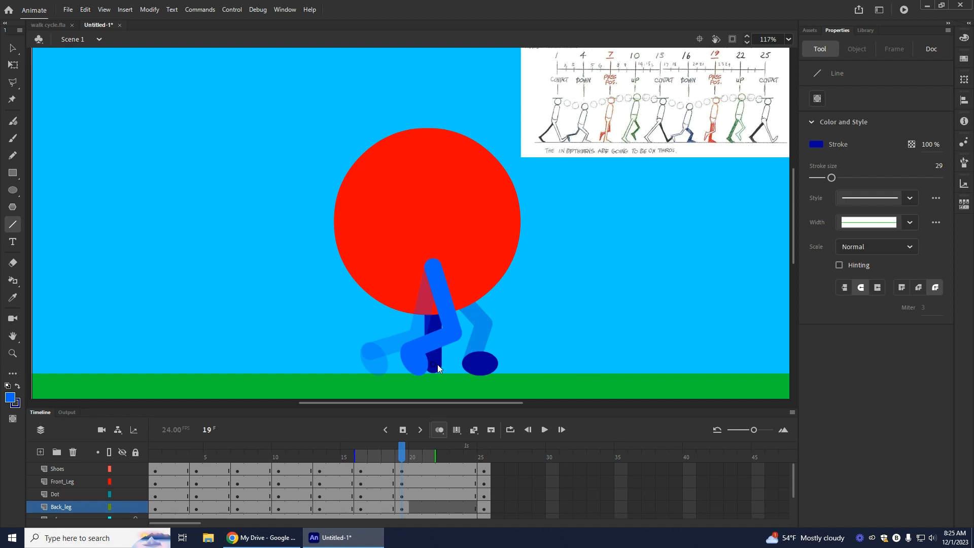
drag(437, 365, 437, 364)
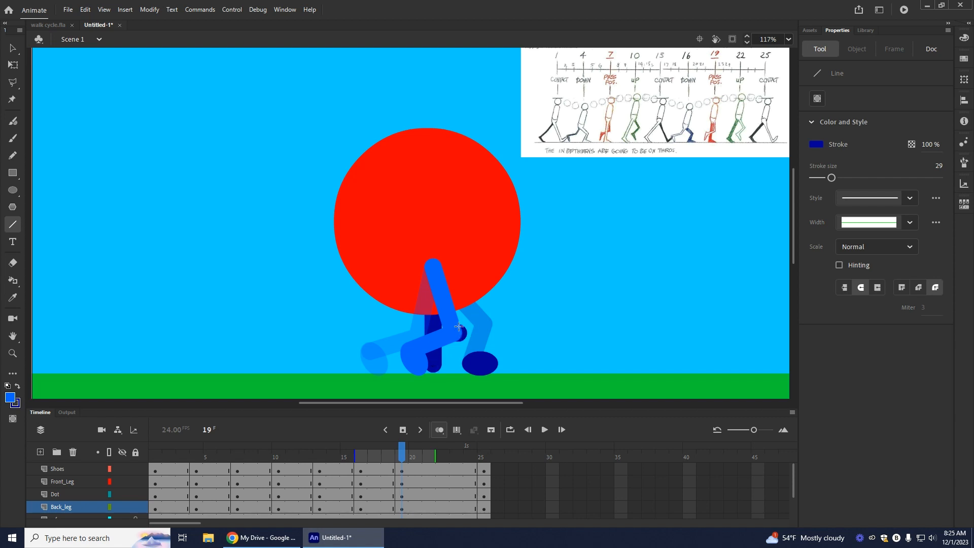
click(12, 49)
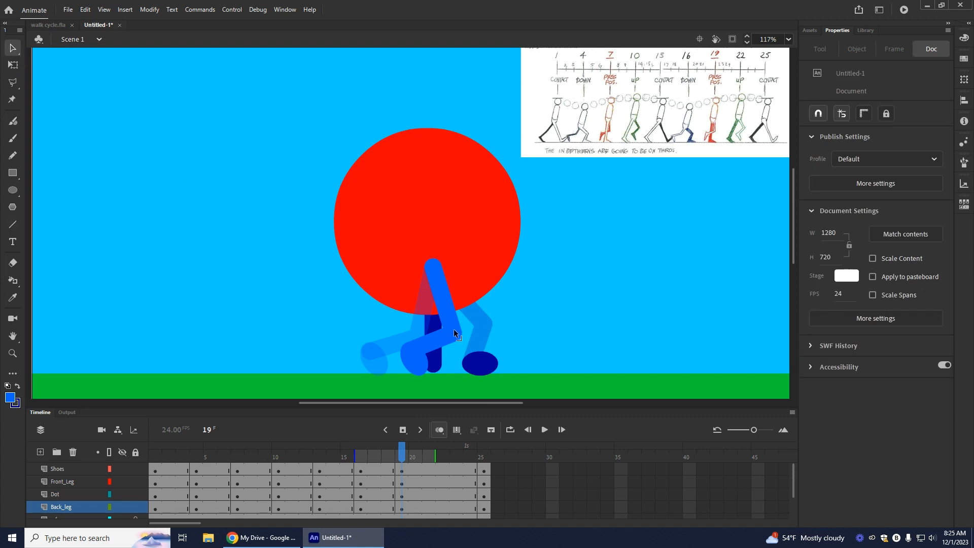
drag(458, 328, 461, 327)
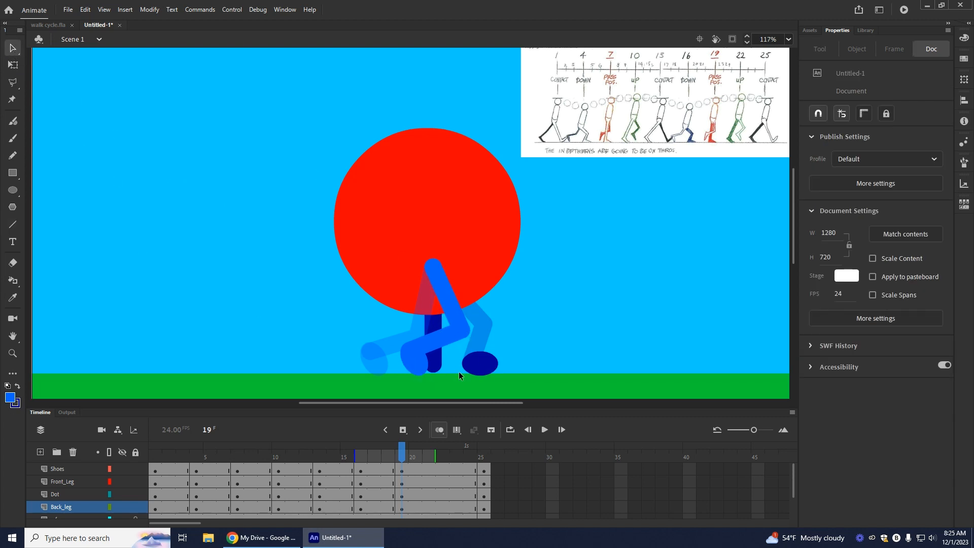
Step: Move the extra dark blue shoe on frame 19 off the stage, parking it above the upper edge over the reference chart
mouse_move(471, 366)
mouse_down()
mouse_move(429, 366)
mouse_move(478, 365)
mouse_up()
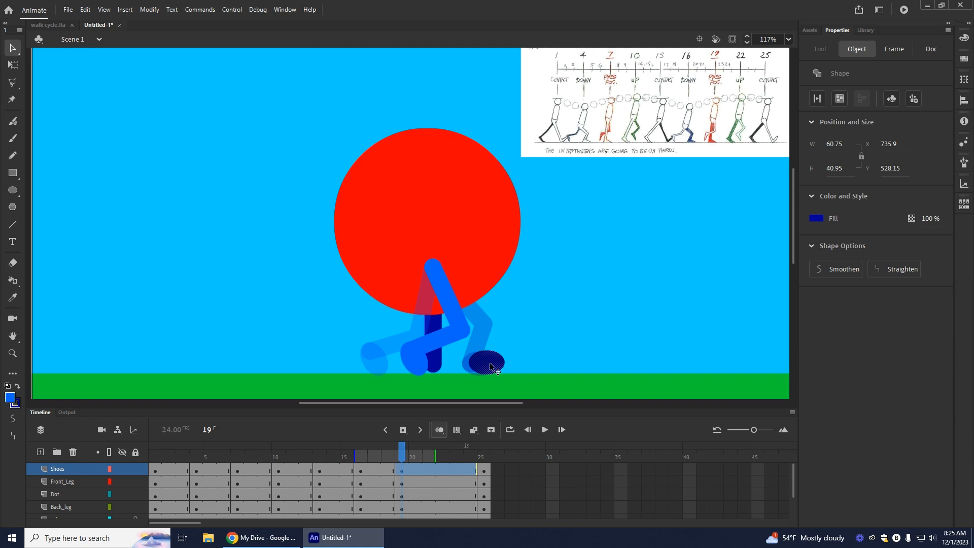
drag(490, 366, 612, 331)
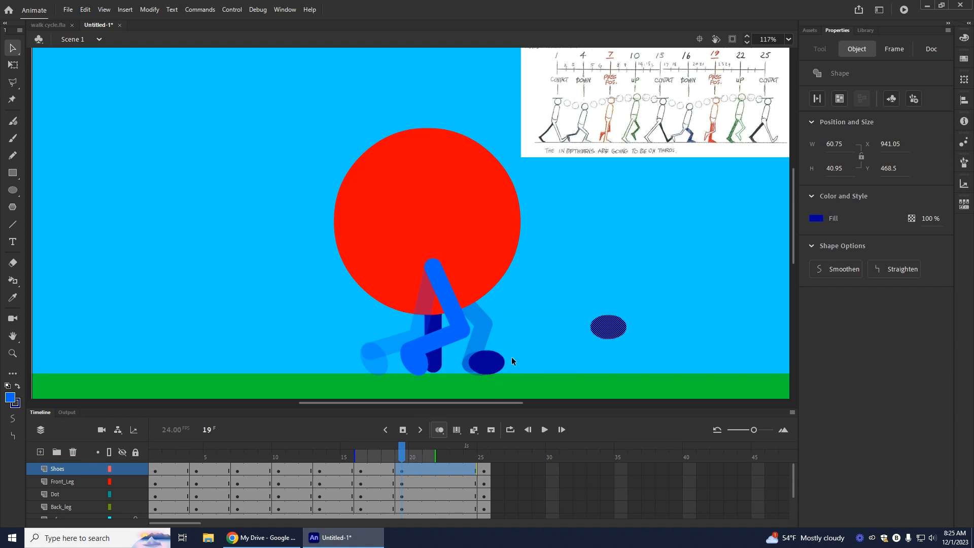
drag(496, 403, 623, 411)
drag(173, 327, 641, 264)
scroll(576, 275, up, 4)
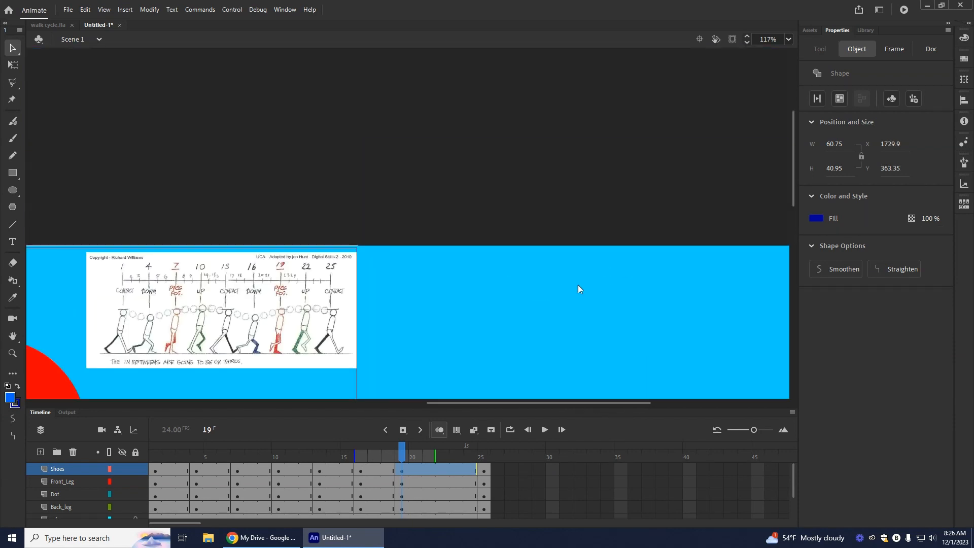
scroll(574, 279, down, 2)
drag(640, 369, 329, 106)
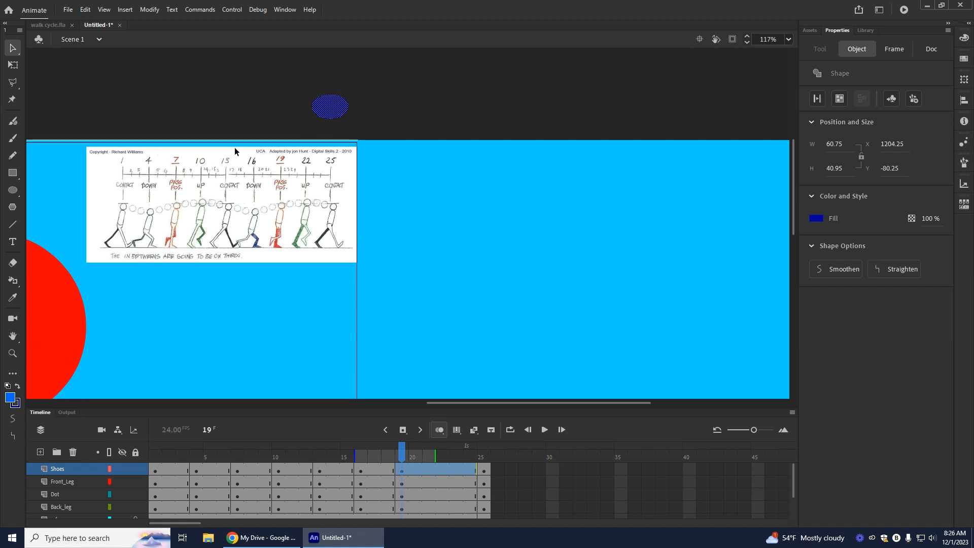
click(410, 94)
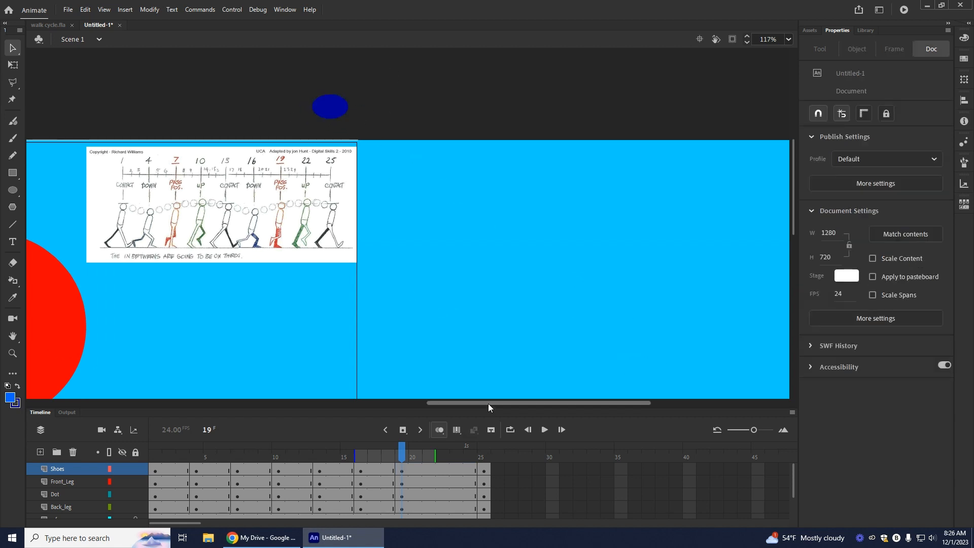
drag(490, 403, 382, 408)
scroll(491, 289, down, 4)
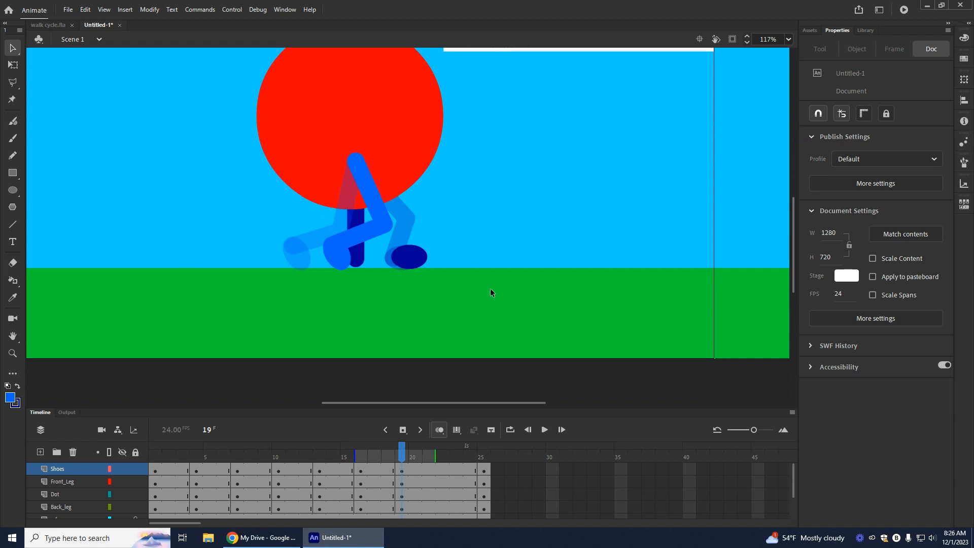
scroll(491, 288, up, 2)
drag(417, 358, 359, 370)
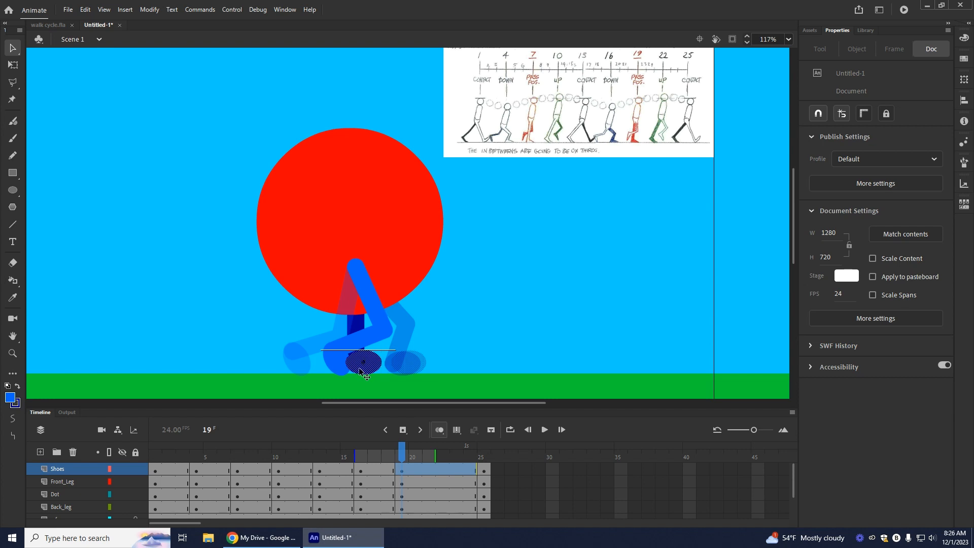
click(436, 338)
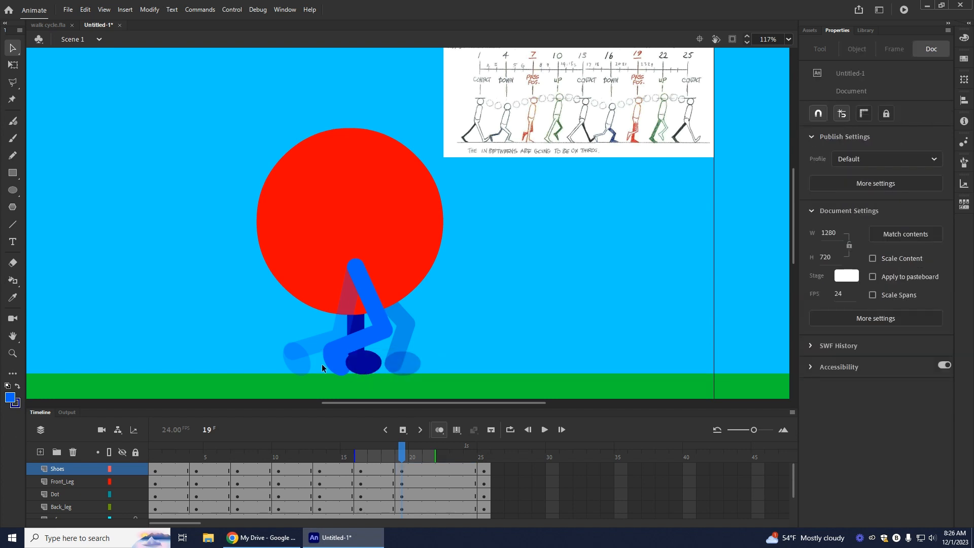
key(ctrl+z)
key(ctrl+z)
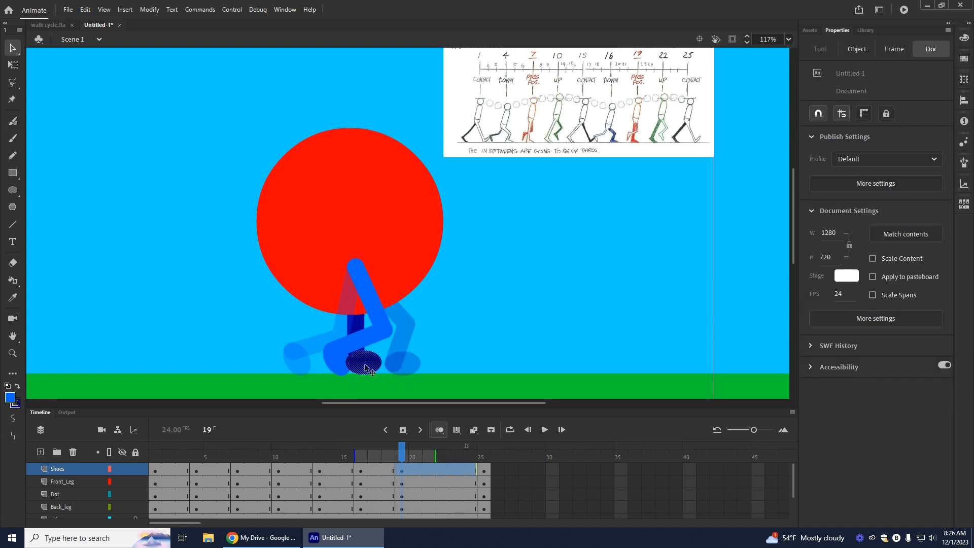
Step: At frame 19, set the light blue shoe aside and place the dark blue shoe under the back leg, nudged slightly forward
drag(344, 363, 202, 341)
drag(410, 365, 365, 366)
click(511, 341)
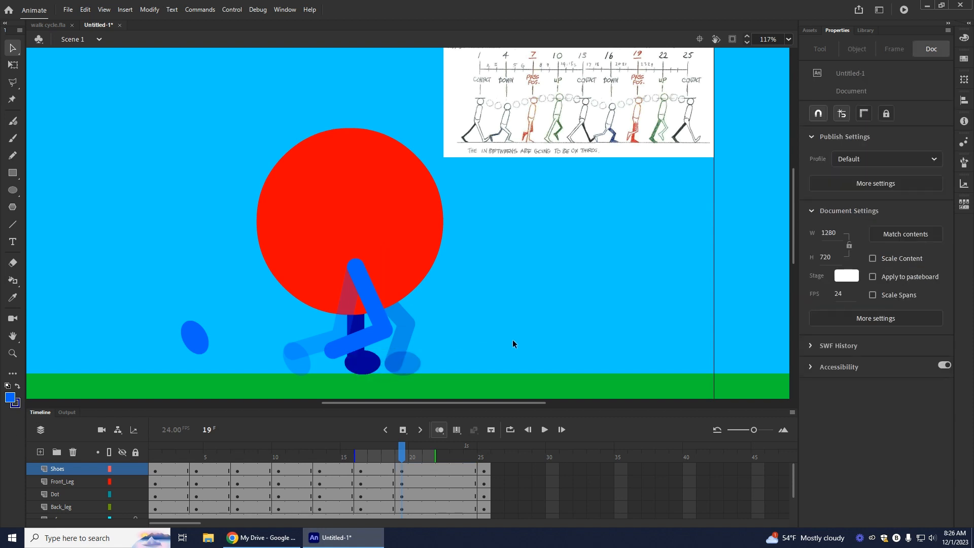
click(366, 366)
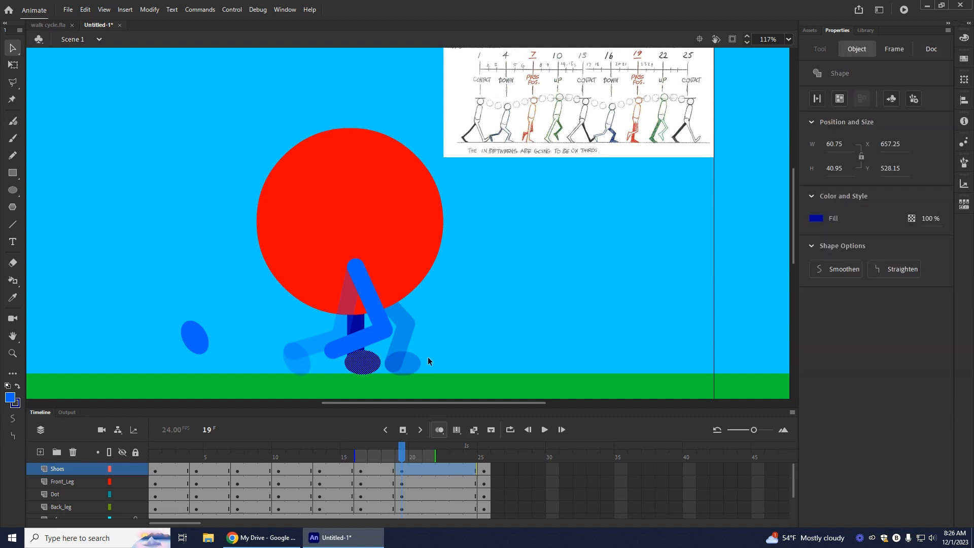
key(Right)
key(Right)
key(Right)
key(Right)
click(436, 338)
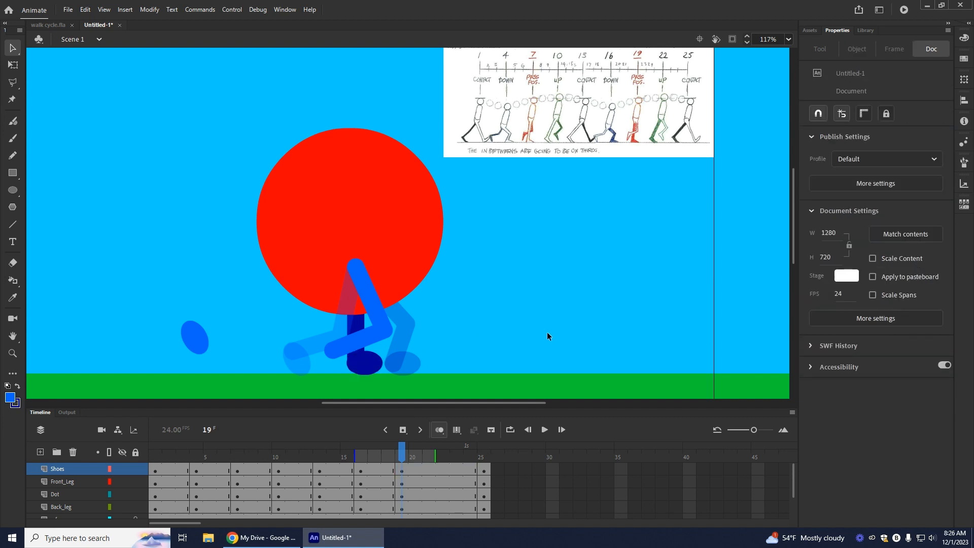
Step: Return the light blue shoe to the lower end of the bent front leg at frame 19
click(374, 366)
click(495, 339)
drag(191, 335, 334, 361)
click(501, 339)
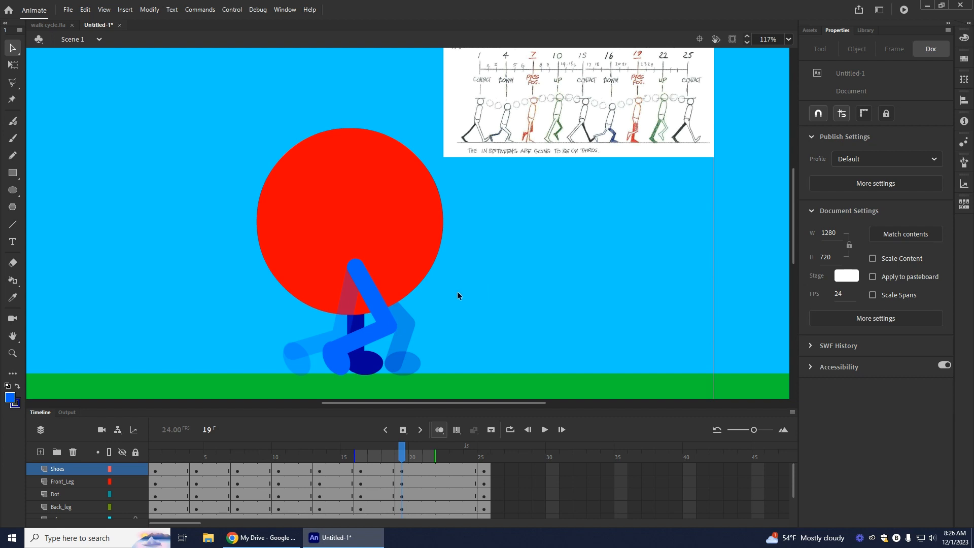
Step: At frame 22, insert keyframes on Shoes and Dot, and blank keyframes on Front_Leg and Back_leg
click(437, 471)
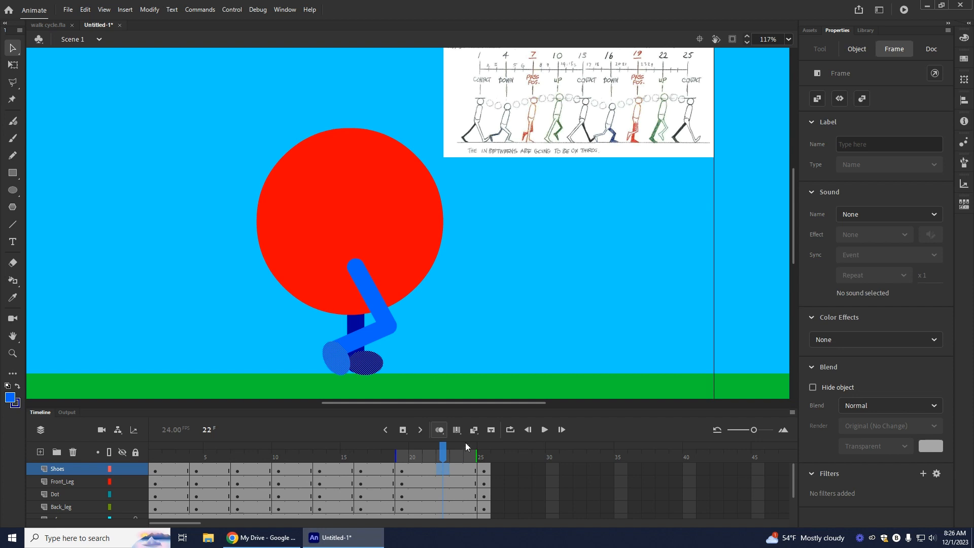
click(408, 431)
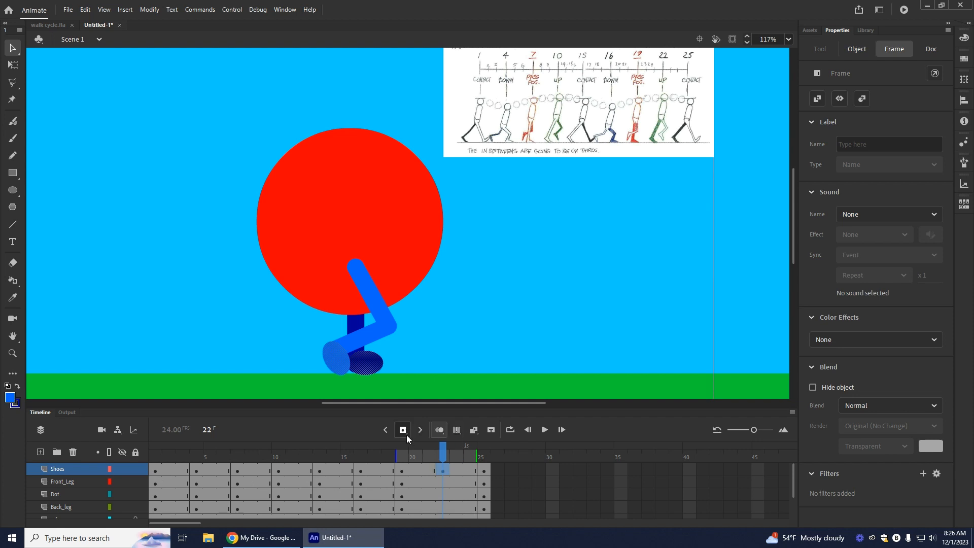
click(443, 492)
right_click(441, 482)
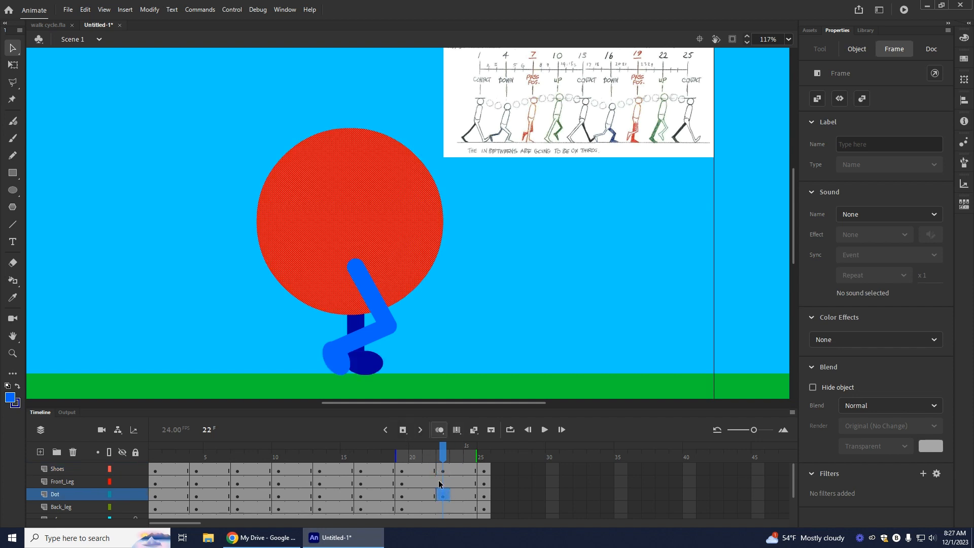
click(480, 270)
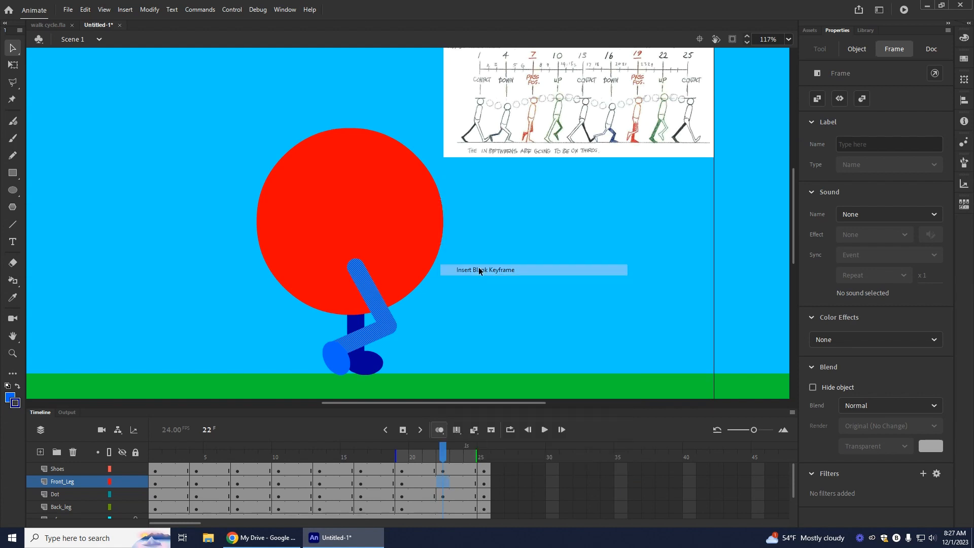
right_click(443, 507)
click(490, 298)
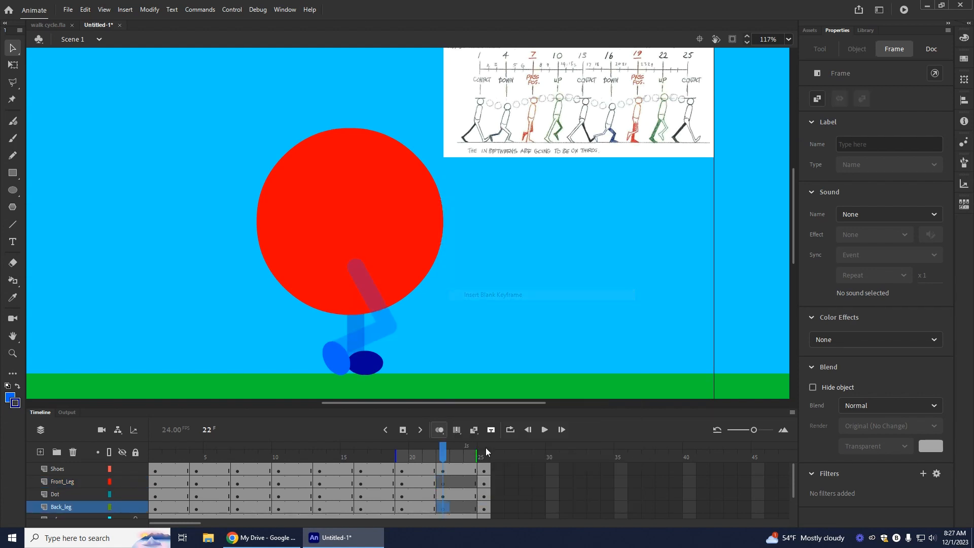
Step: On Front_Leg at frame 22, draw a light blue leg from inside the dot with its knee bent forward
click(443, 470)
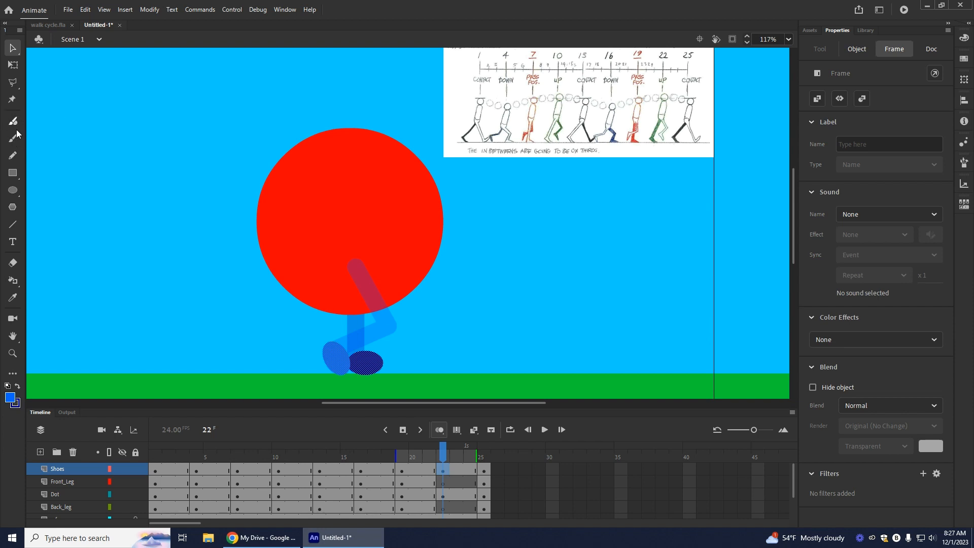
click(13, 224)
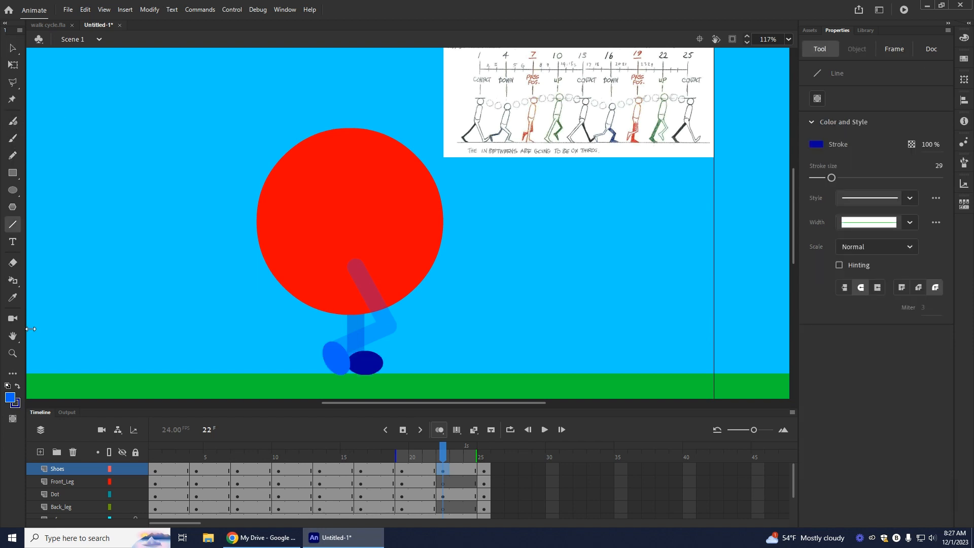
click(18, 387)
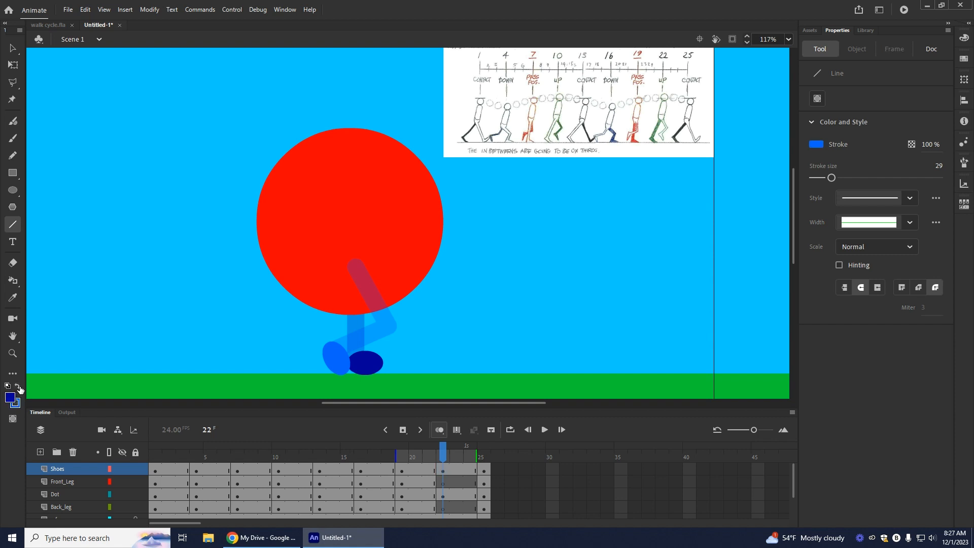
click(440, 483)
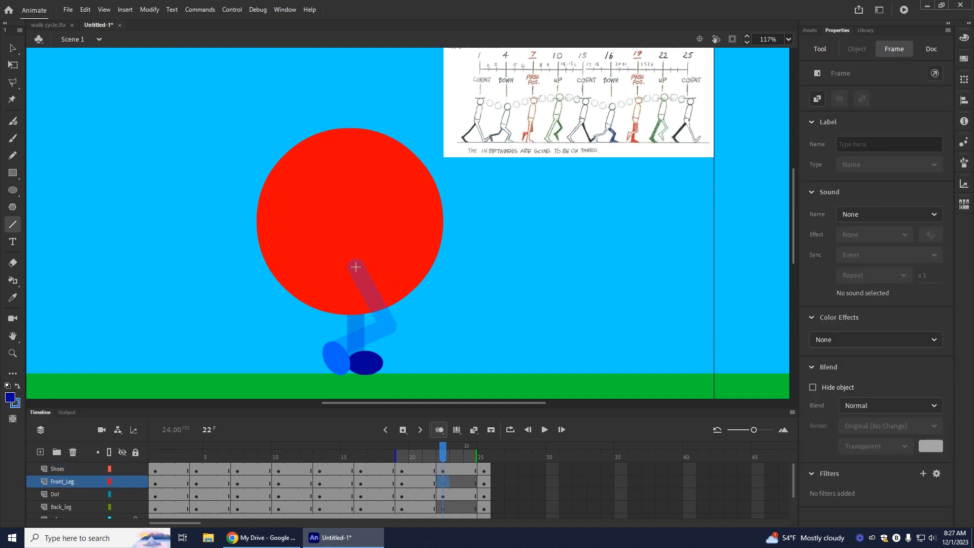
mouse_move(356, 267)
mouse_down()
mouse_move(412, 318)
mouse_move(405, 313)
mouse_move(381, 346)
mouse_up()
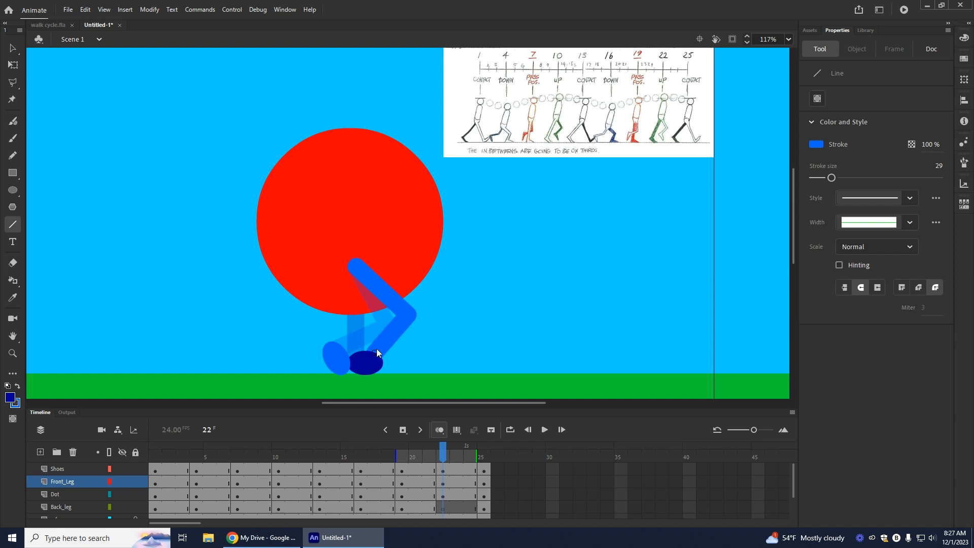
Step: At frame 22, move the light blue shoe aside ahead of the dot and delete the dark blue shoe on the ground
click(12, 49)
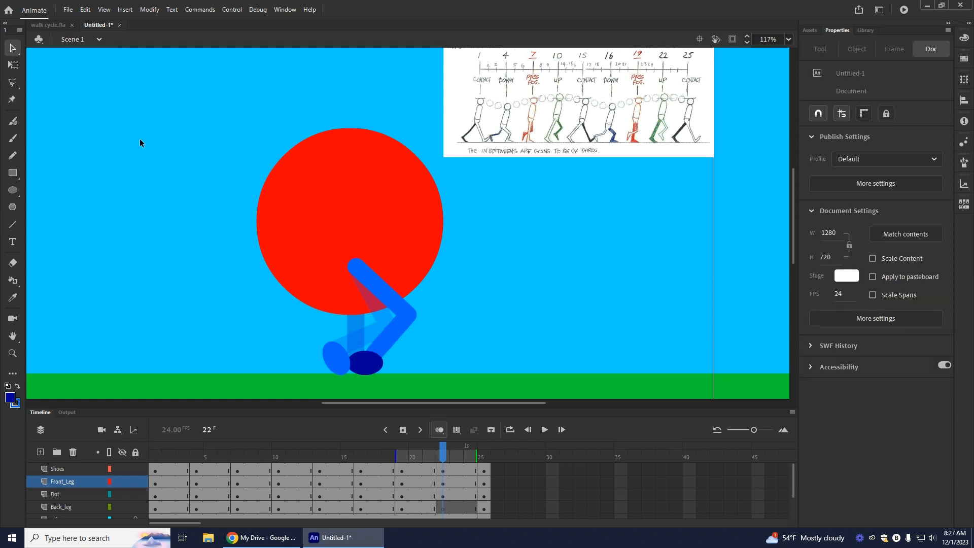
drag(333, 360, 556, 330)
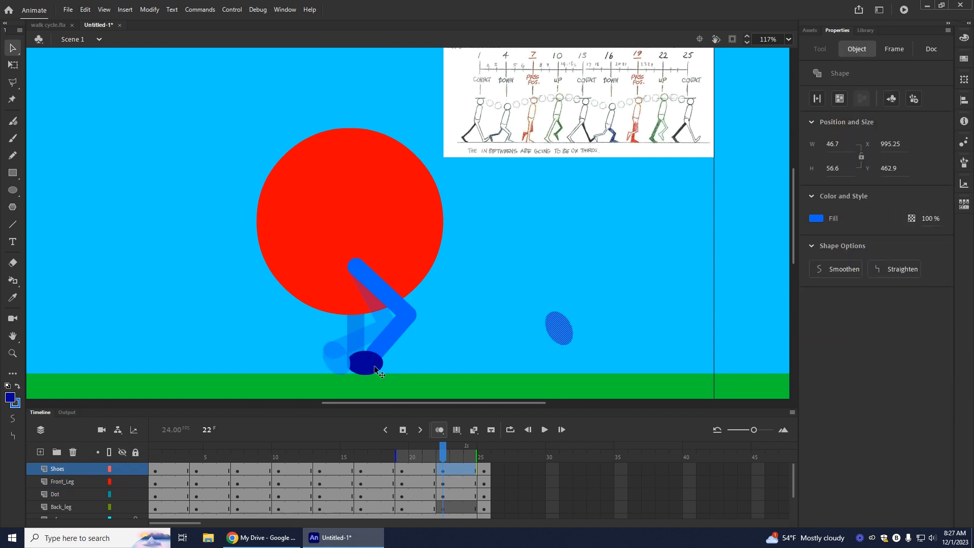
click(360, 365)
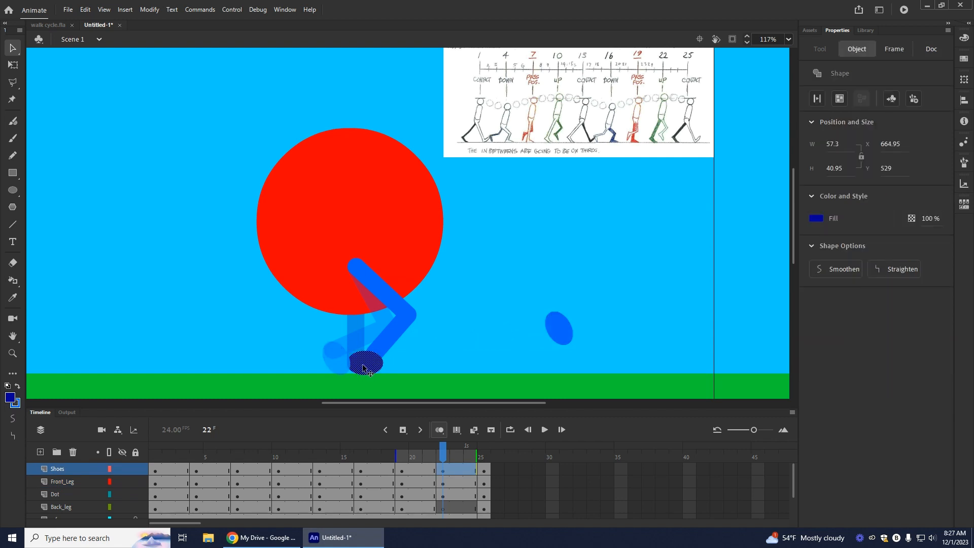
scroll(535, 319, up, 5)
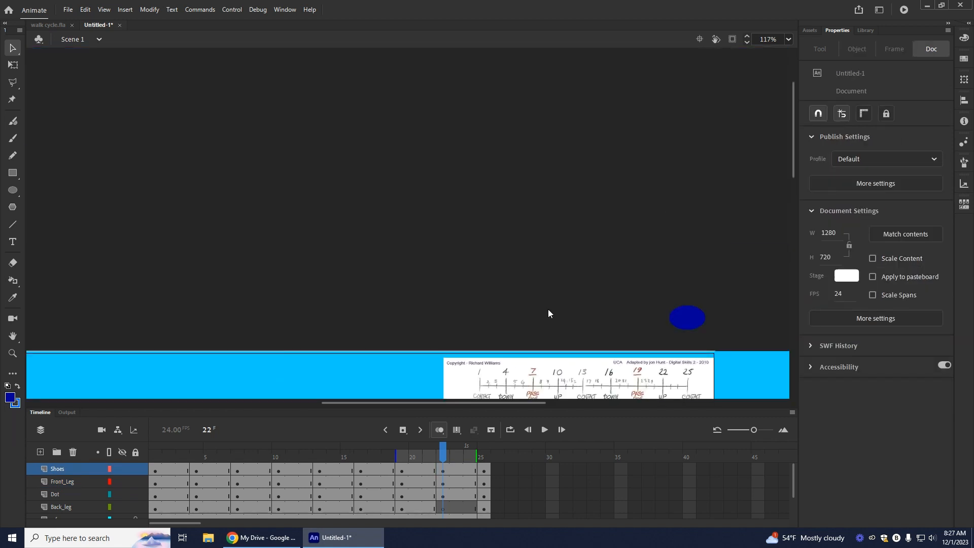
scroll(438, 322, down, 5)
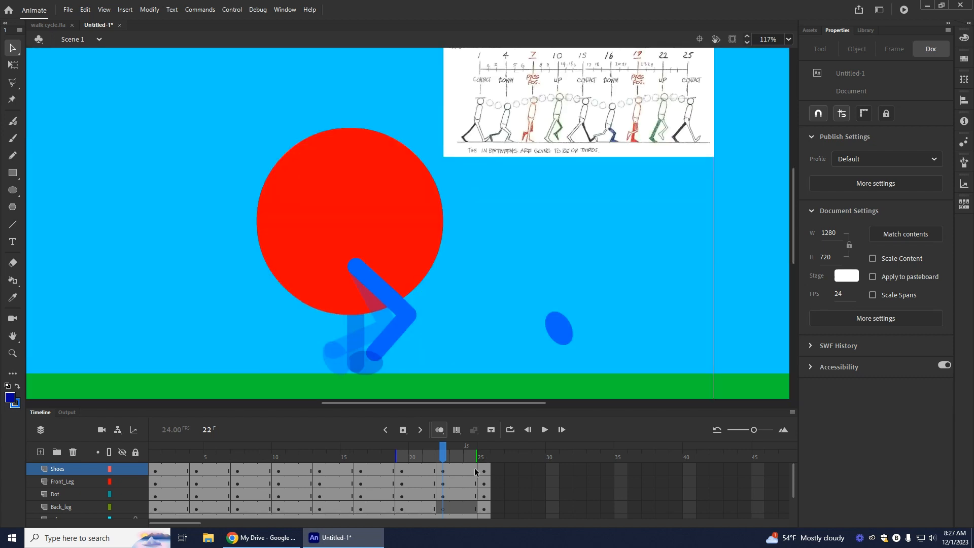
Step: On Back_leg at frame 22, draw a straight dark blue leg slanting backward from inside the dot
click(440, 509)
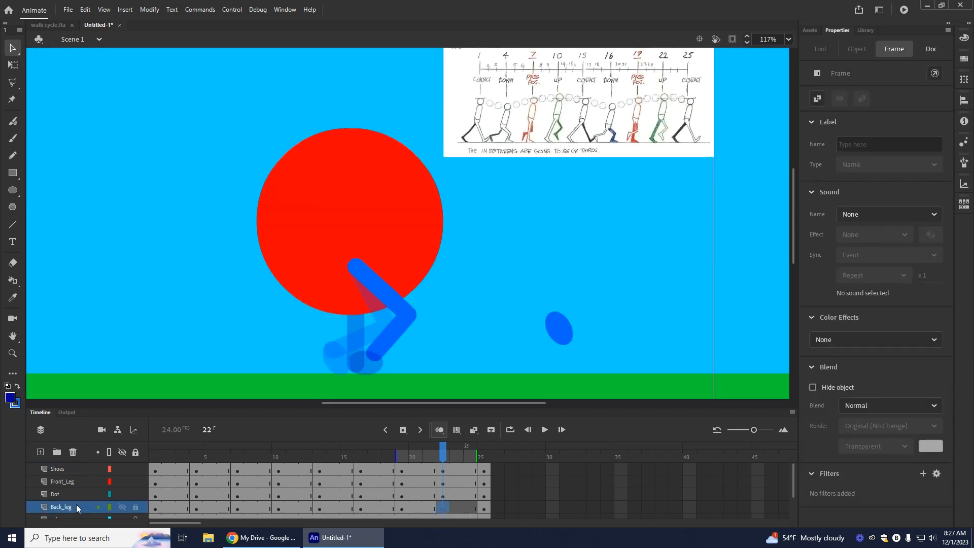
click(18, 387)
click(12, 224)
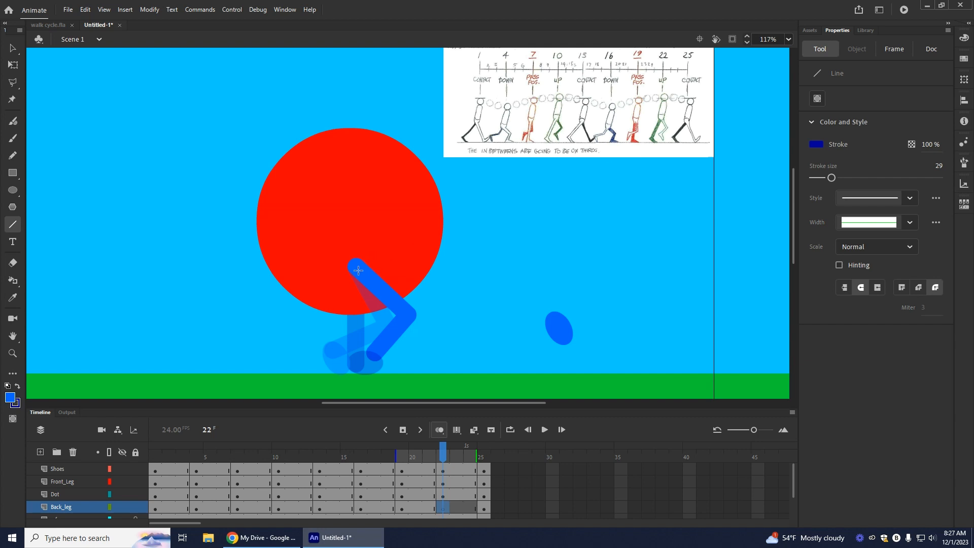
mouse_move(354, 265)
mouse_down()
mouse_move(317, 341)
mouse_move(324, 353)
mouse_up()
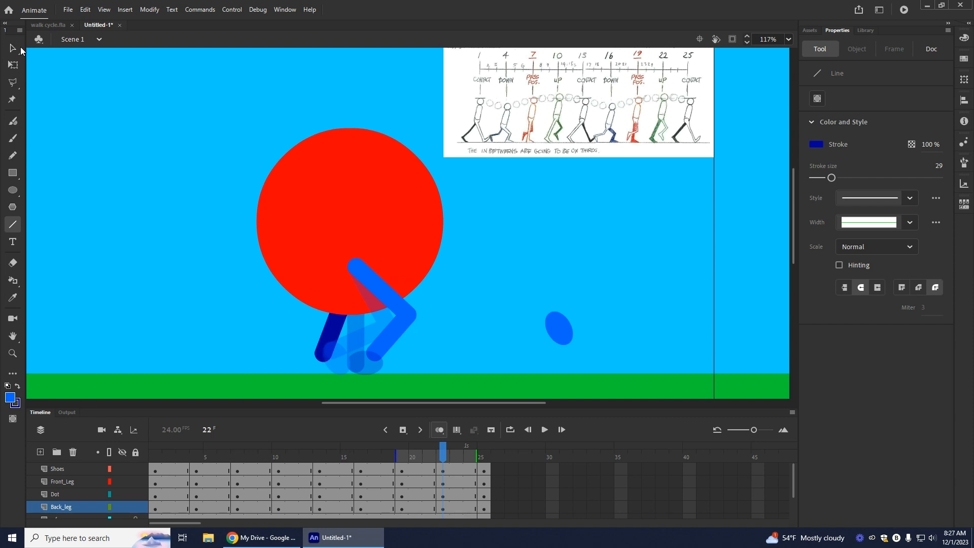
Step: Bring the parked dark blue shoe from above the stage to the lower end of the frame 22 back leg
click(14, 49)
scroll(697, 203, up, 5)
drag(688, 224, 477, 404)
scroll(477, 340, down, 5)
scroll(477, 339, down, 3)
scroll(498, 243, up, 3)
drag(483, 184, 339, 357)
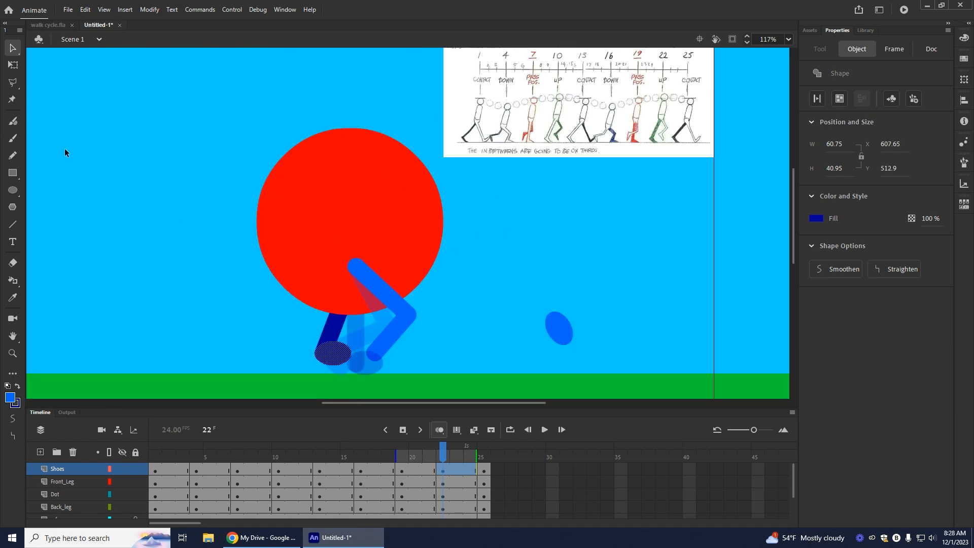
Step: Rotate the frame 22 dark blue shoe so its toe tilts down, and position it at the back leg's end
click(13, 65)
drag(354, 370, 332, 366)
click(229, 352)
click(292, 359)
click(331, 364)
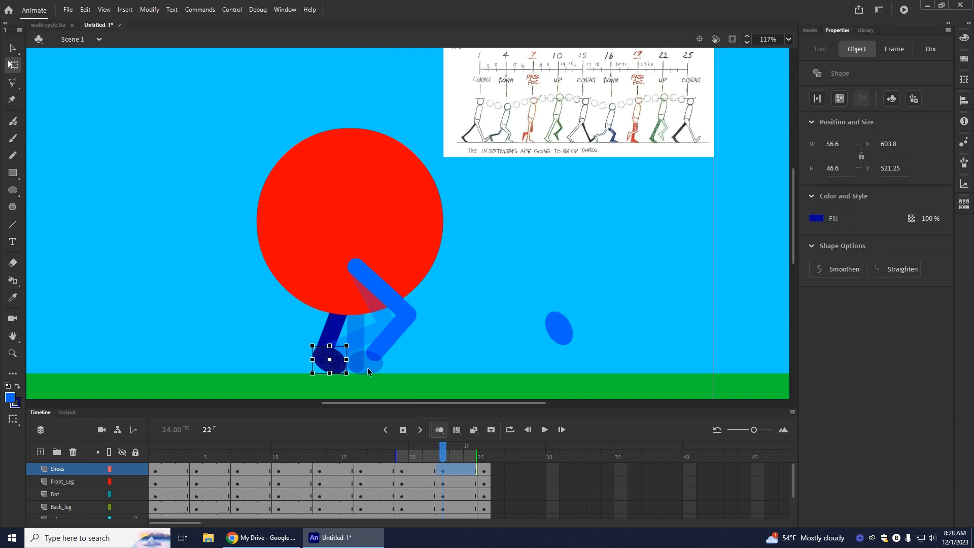
click(179, 329)
click(332, 370)
click(247, 342)
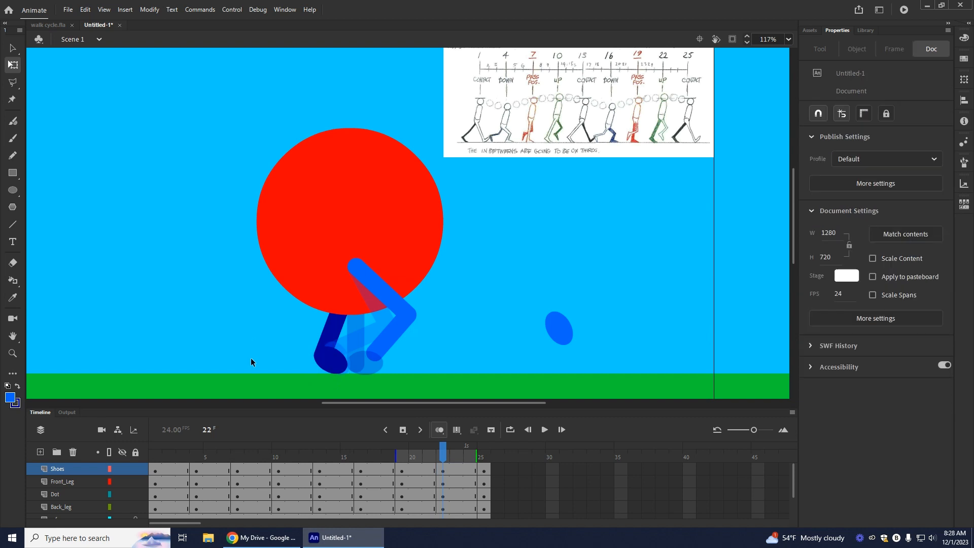
Step: Move the light blue shoe to the frame 22 front leg's lower end and adjust that leg end with Shoes temporarily hidden
drag(559, 329, 390, 353)
click(553, 358)
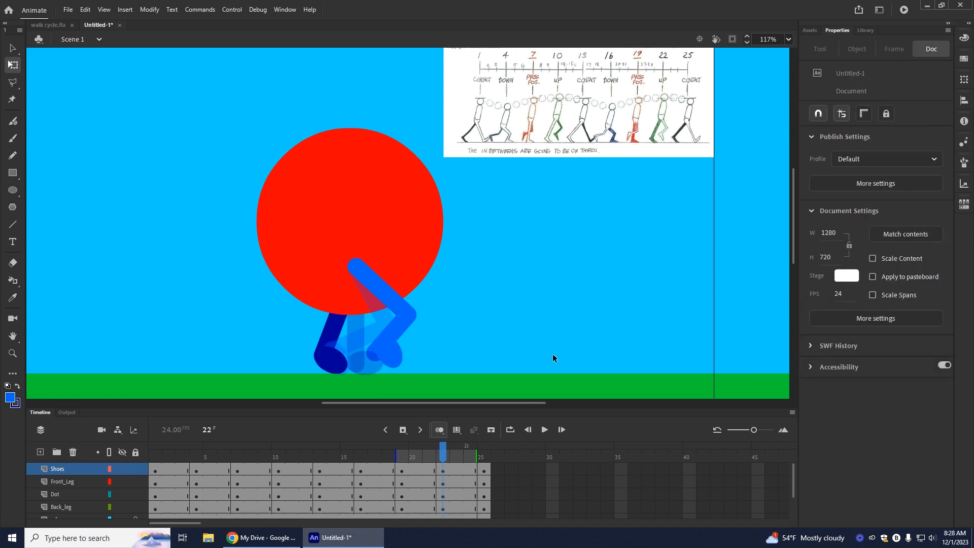
click(121, 470)
click(122, 470)
click(382, 351)
key(v)
click(385, 345)
drag(386, 347, 391, 354)
Step: Rotate the light blue shoe at frame 22 to a slightly flatter angle on the front leg's end
key(q)
drag(408, 376, 412, 368)
key(v)
click(434, 366)
click(443, 470)
key(Down)
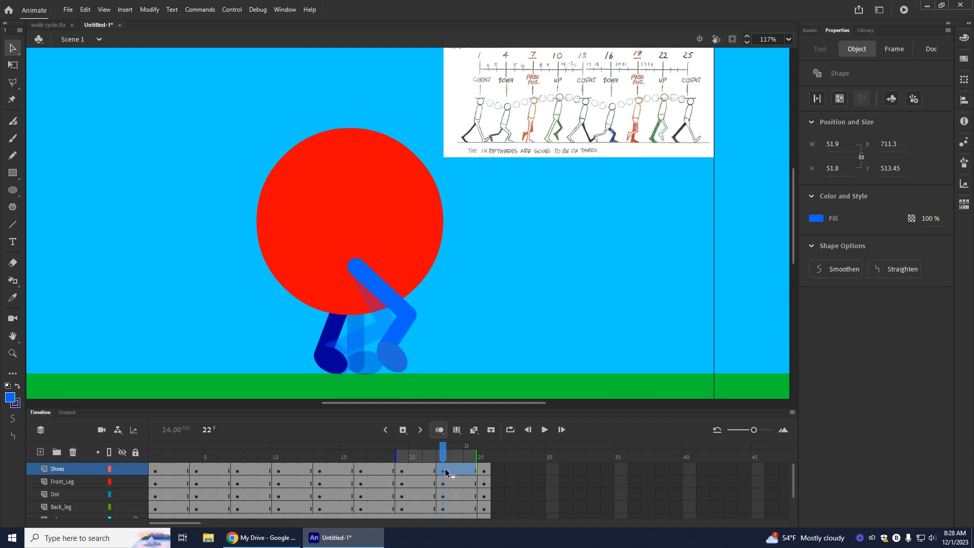
Step: Turn off onion skinning, play back the walk cycle from an earlier frame, and return to frame 22 on Shoes
click(440, 430)
drag(442, 453, 333, 478)
key(Return)
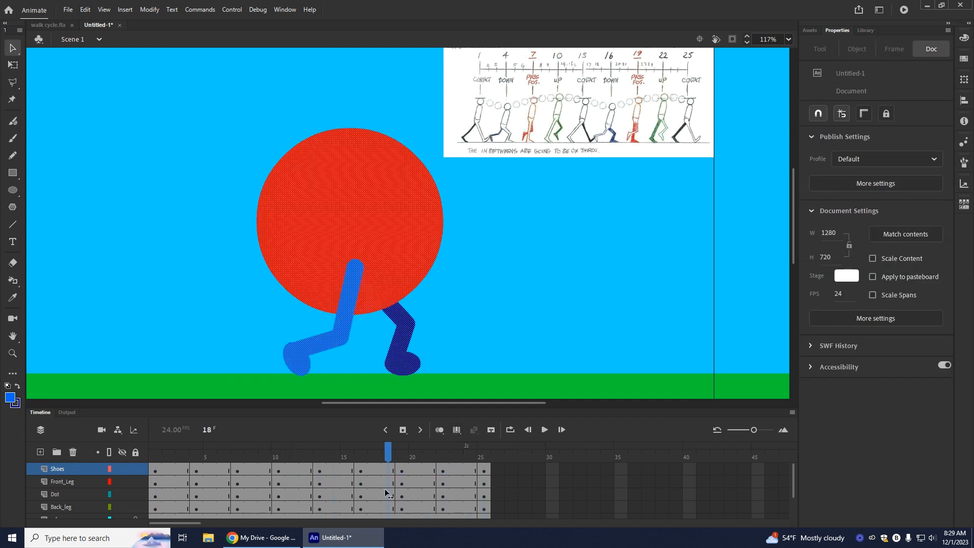
click(443, 471)
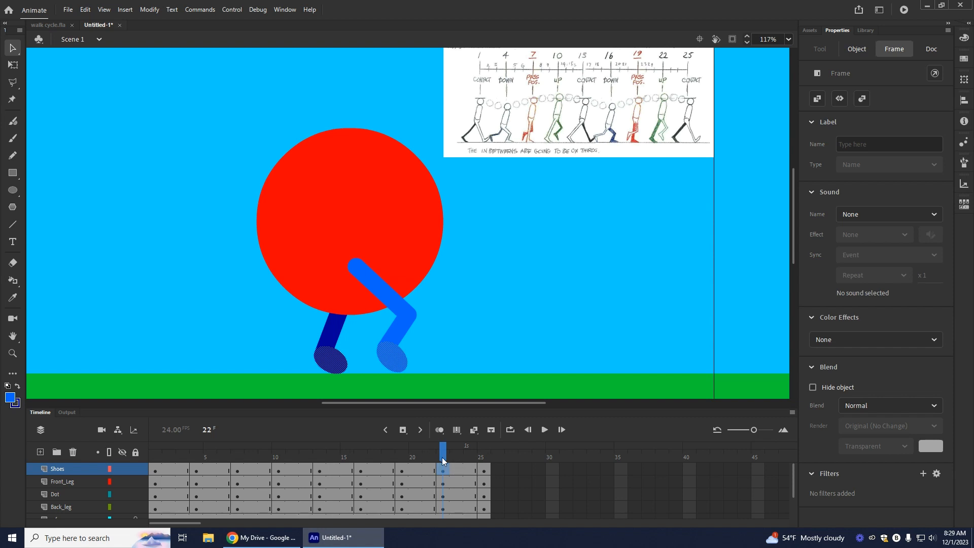
Step: Return to frame 1, show the rulers, and place a horizontal guide at the dot's top edge
drag(446, 461, 135, 455)
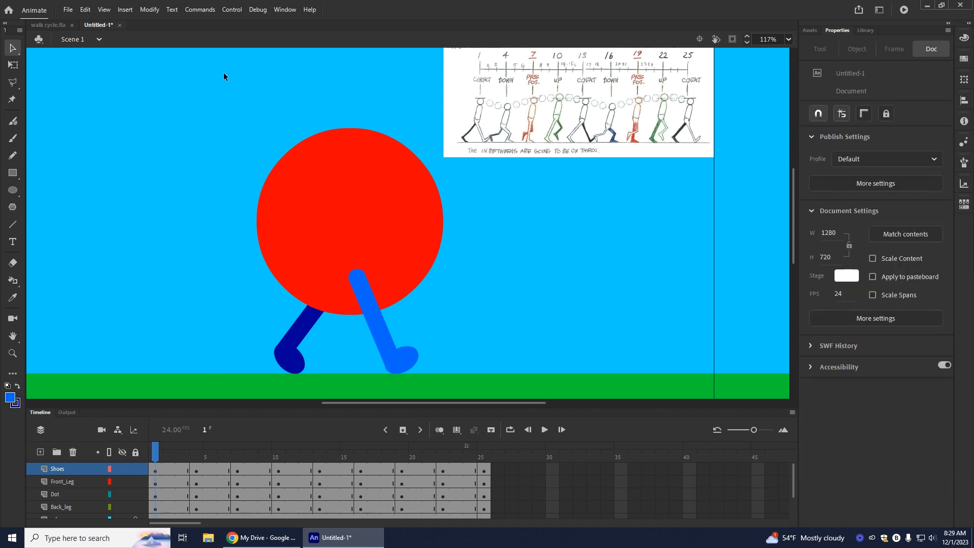
click(104, 10)
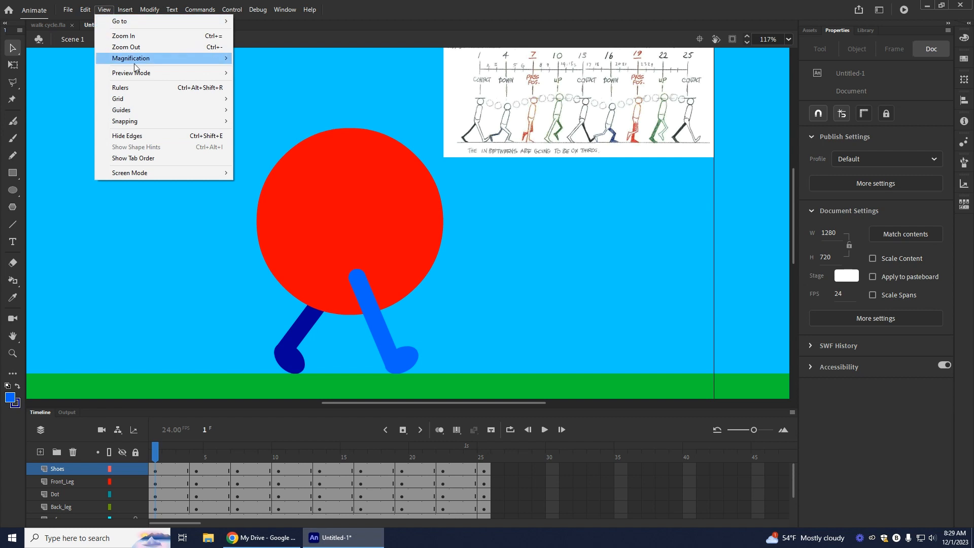
click(125, 86)
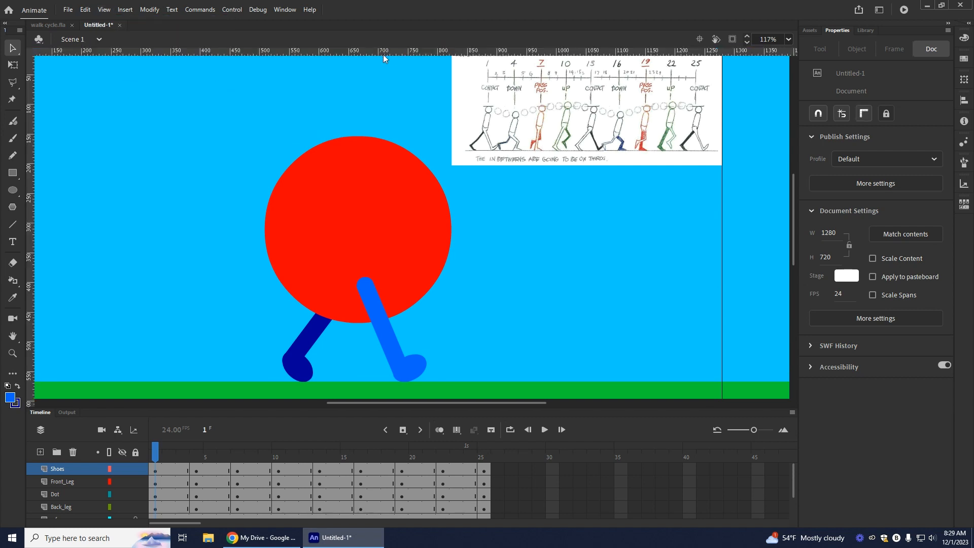
drag(384, 48, 388, 136)
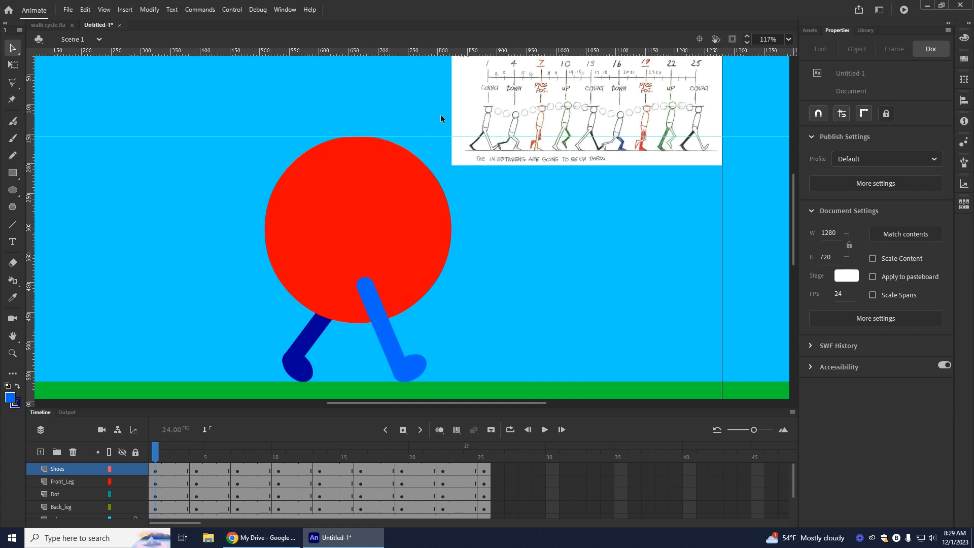
drag(314, 135, 315, 136)
Step: Lower the dot at frame 4 to Y 167.55 and place a horizontal guide at its top edge
click(195, 495)
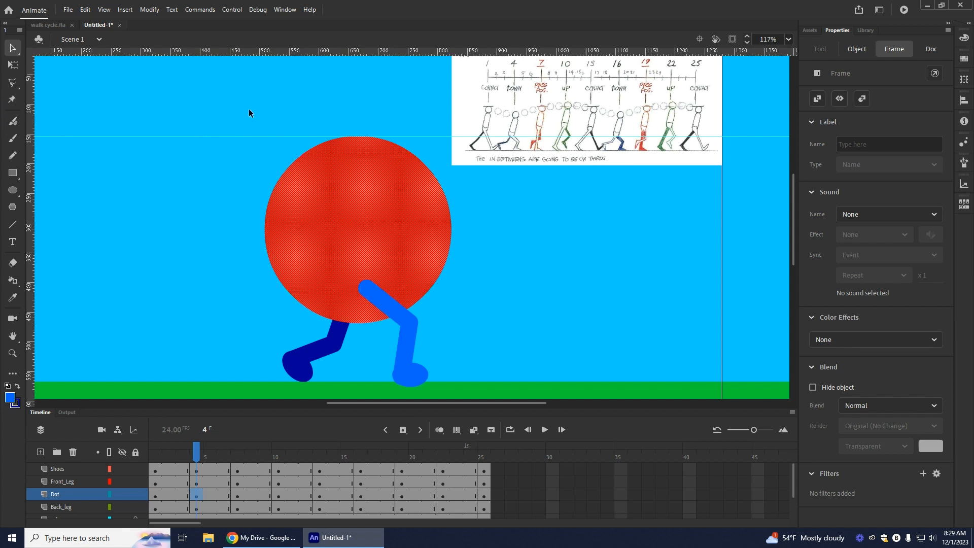
click(362, 206)
drag(363, 207, 363, 213)
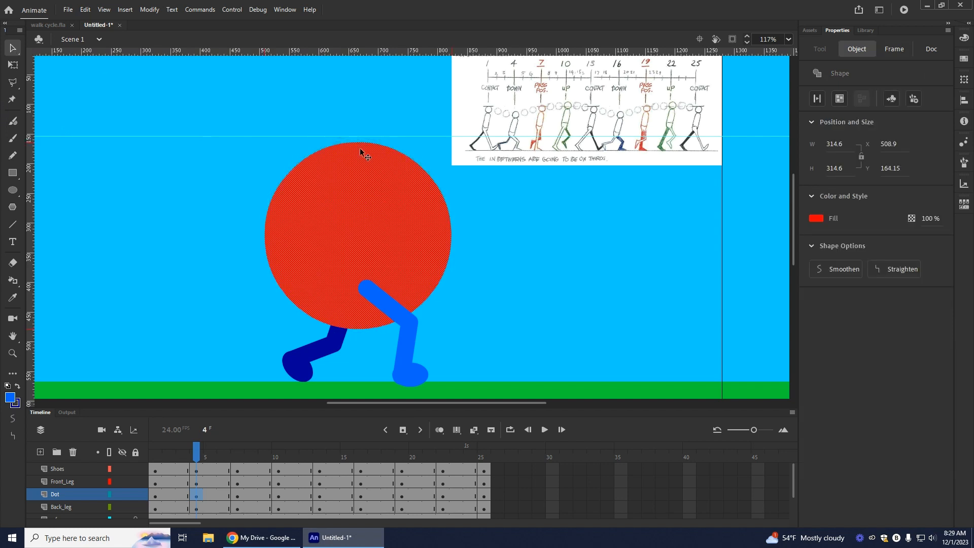
drag(361, 173, 360, 175)
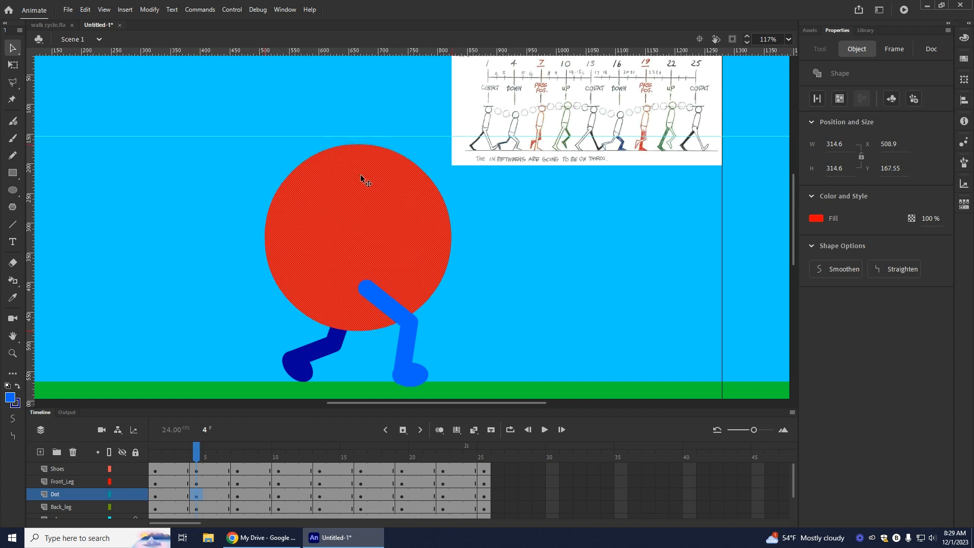
drag(350, 51, 352, 145)
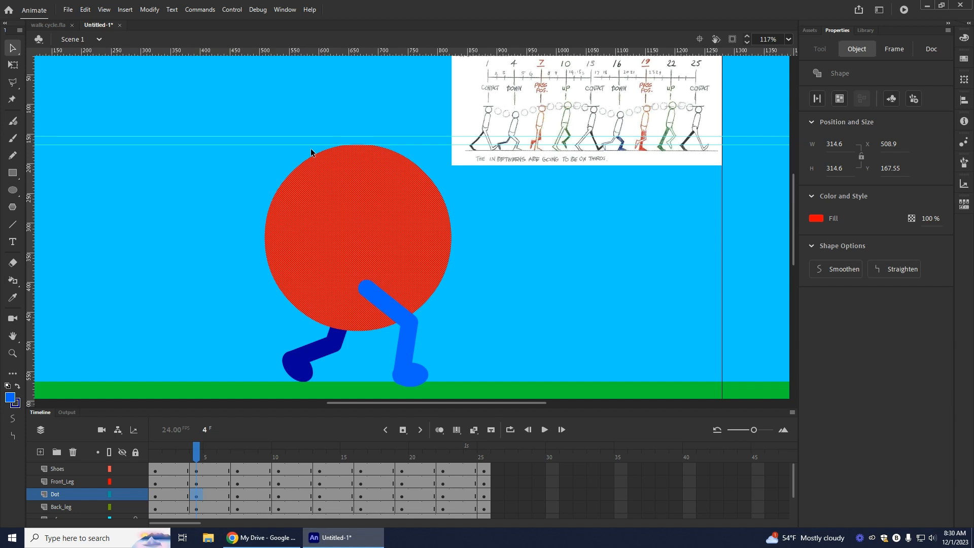
drag(322, 146, 322, 143)
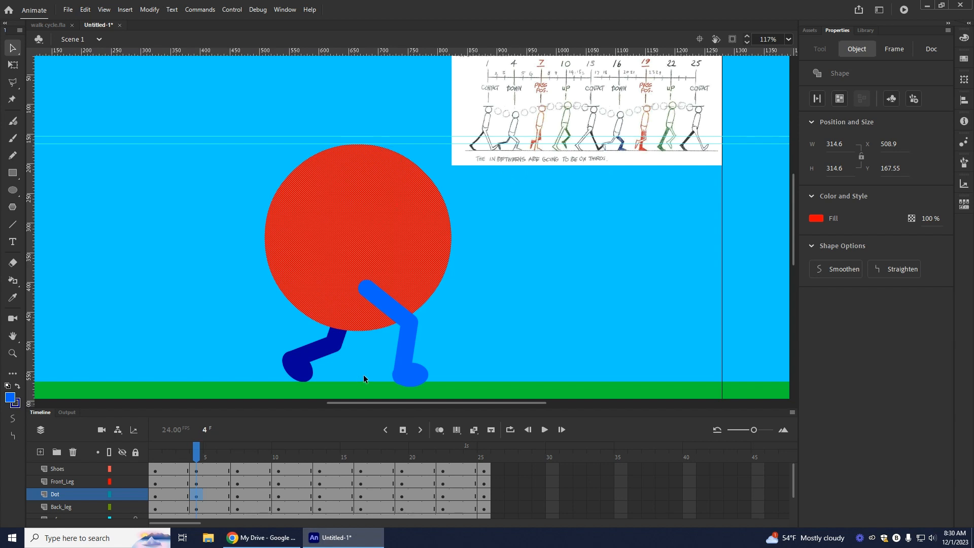
Step: Raise the dot at frame 7 slightly above the contact-height guide, to about Y 147
click(237, 495)
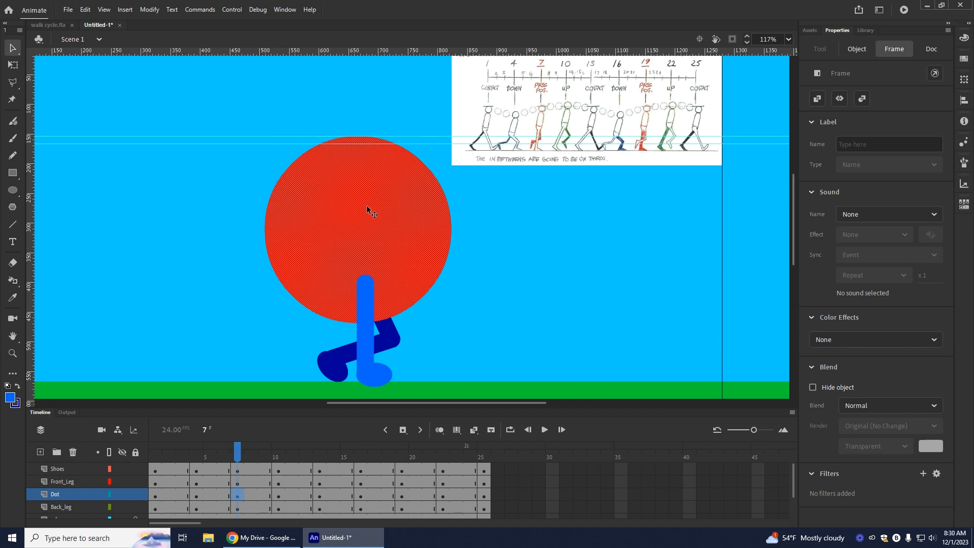
drag(367, 205, 364, 197)
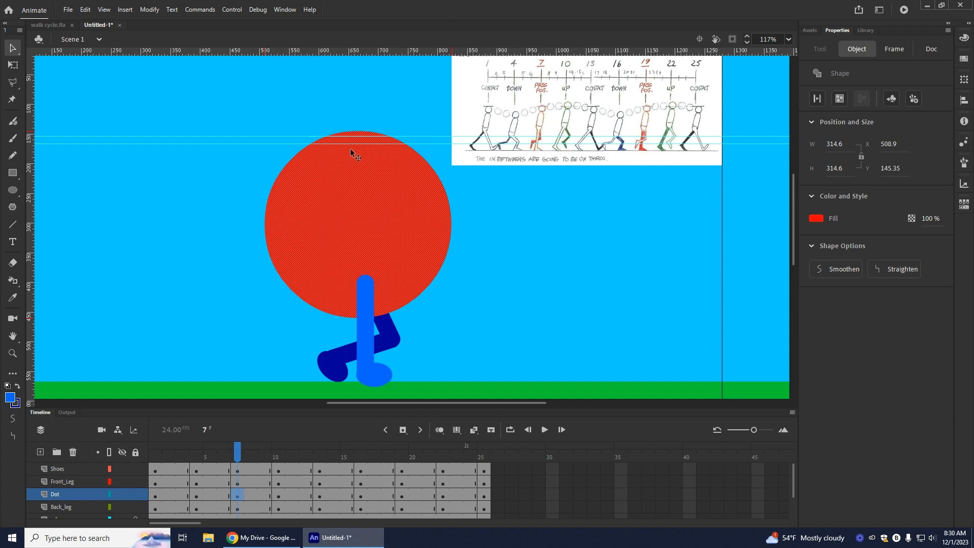
key(Escape)
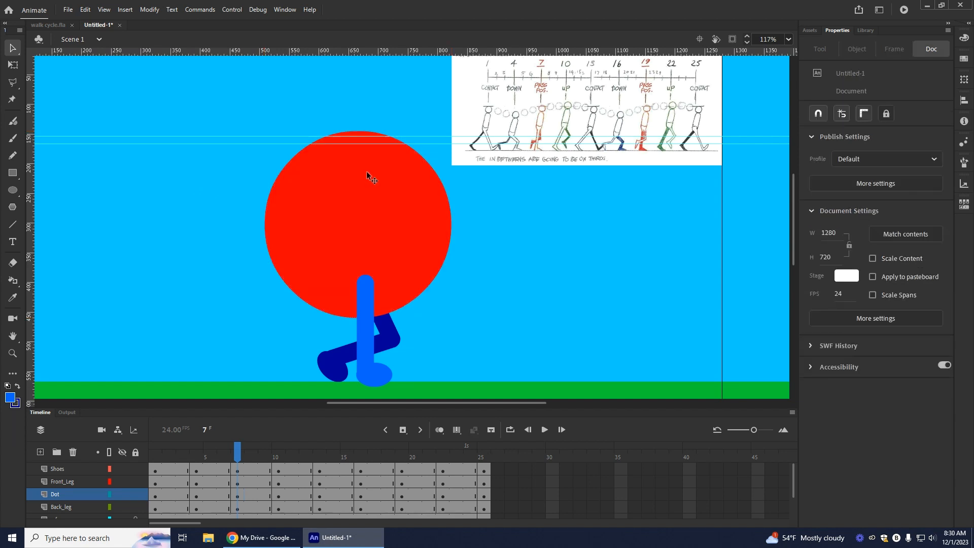
drag(371, 181, 371, 181)
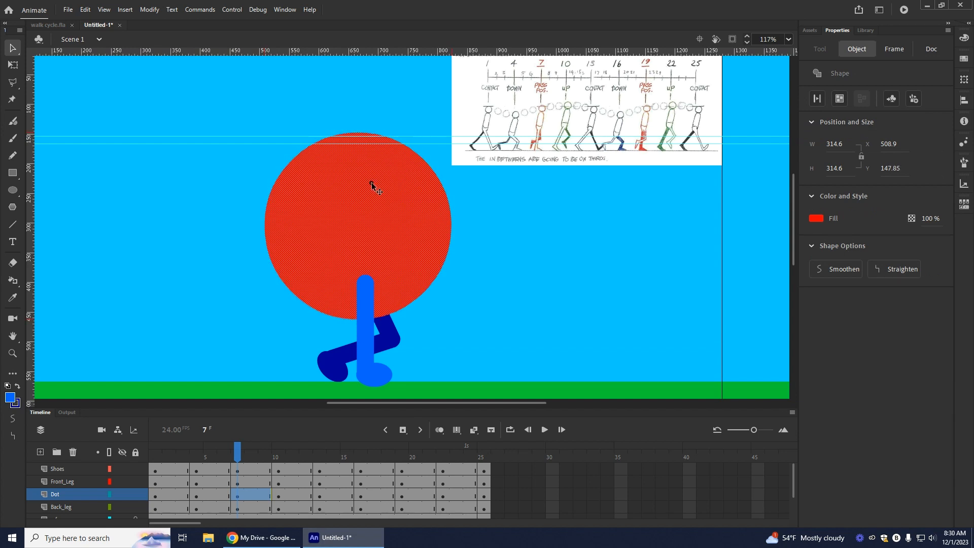
Step: Add a higher horizontal guide for the up pose and raise the frame 10 dot to it, at Y 141.1
drag(326, 55, 334, 127)
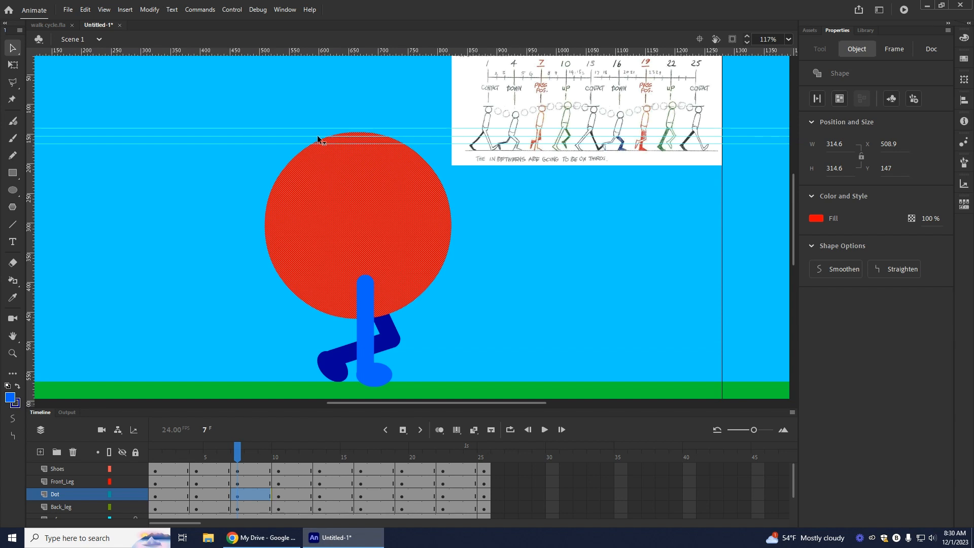
click(278, 497)
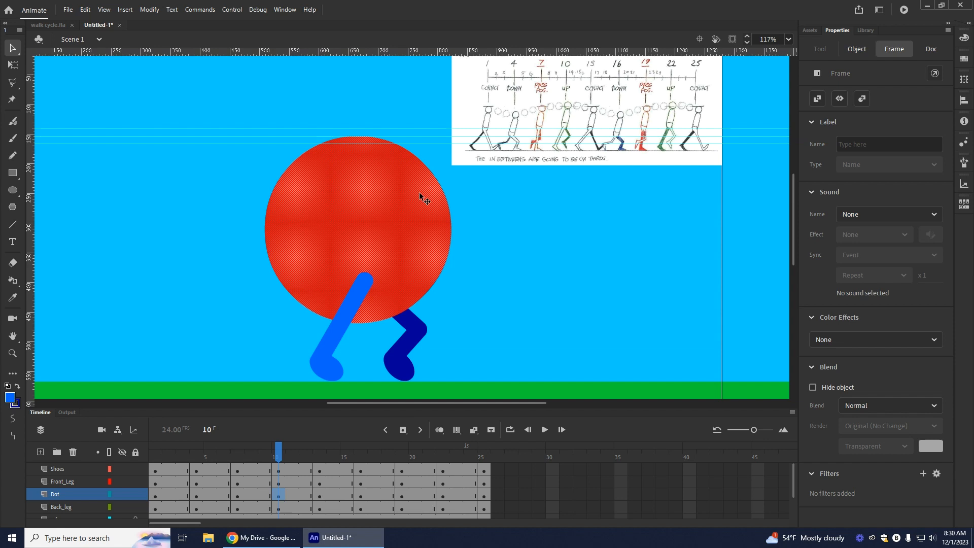
drag(369, 231, 370, 224)
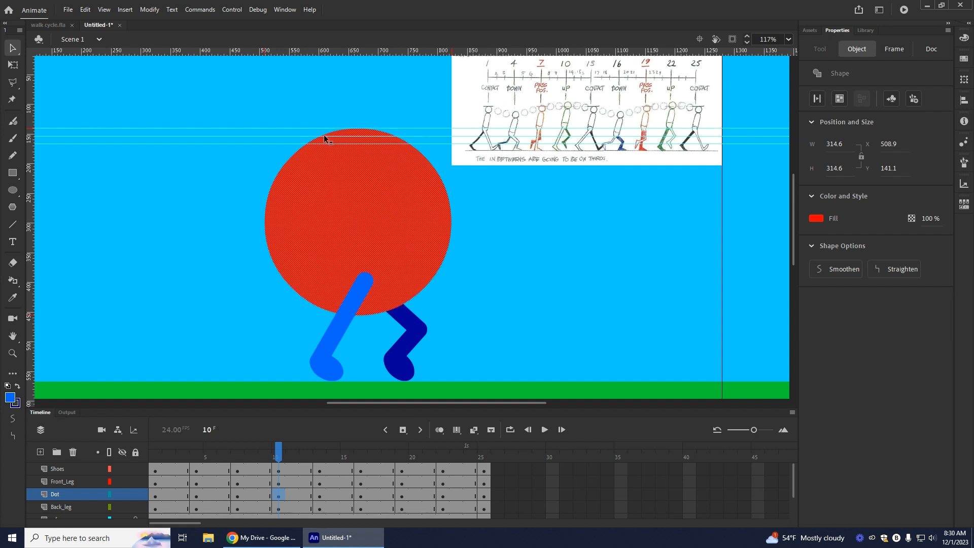
Step: Check the dot's height at frame 13, and lower the frame 16 dot to the lowest guide, at Y 165.85
click(319, 496)
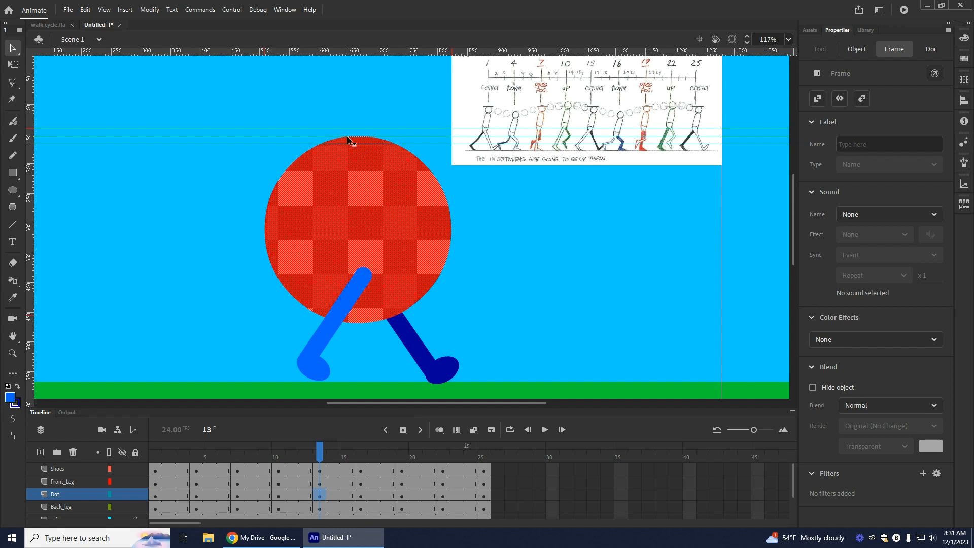
click(360, 495)
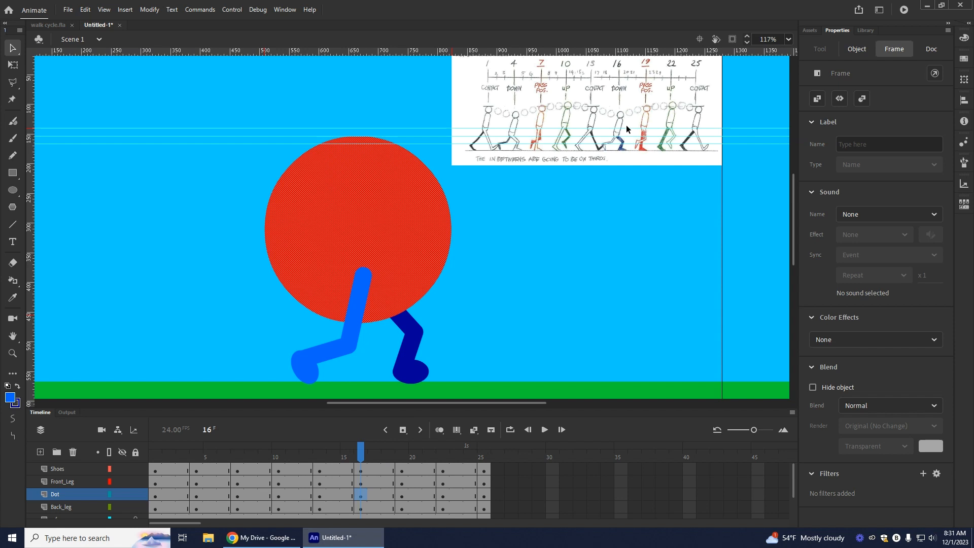
click(361, 198)
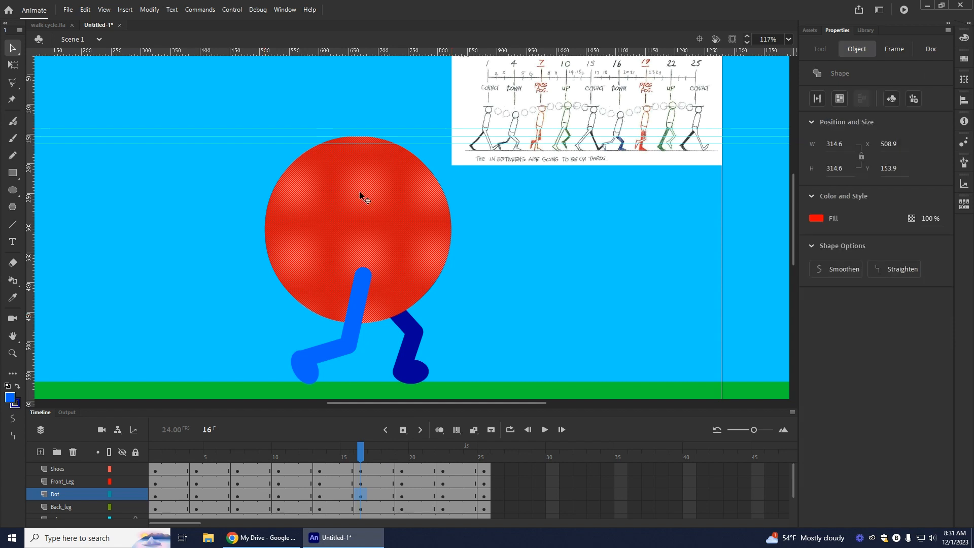
key(Down)
key(Down)
key(Down)
key(Down)
key(Down)
key(Down)
key(Down)
key(Down)
key(Down)
key(Down)
key(Down)
key(Down)
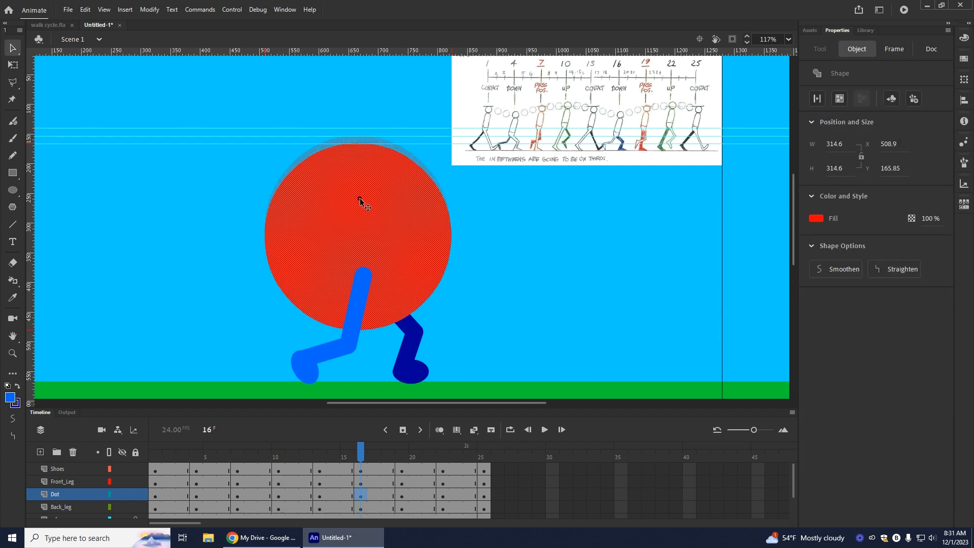
Step: Raise the dot to Y 147.1 at frame 19 and to the highest guide, Y 141.1, at frame 22
click(399, 496)
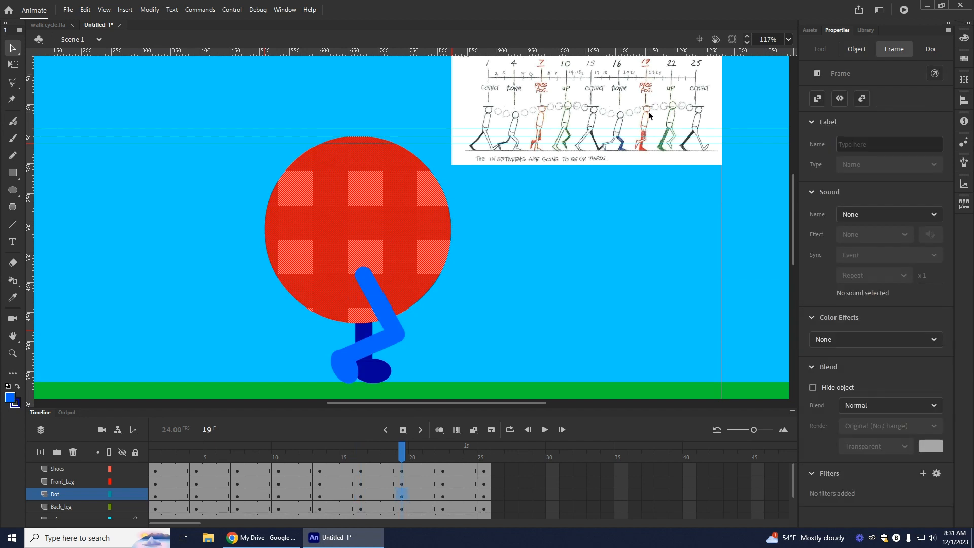
click(370, 232)
key(Up)
key(Up)
key(Up)
key(Up)
key(Up)
key(Up)
key(Up)
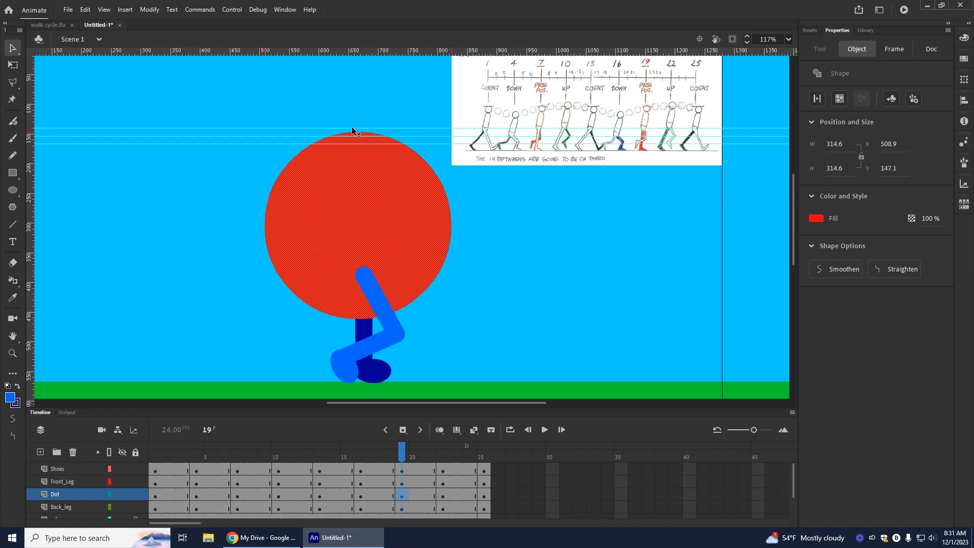
click(440, 497)
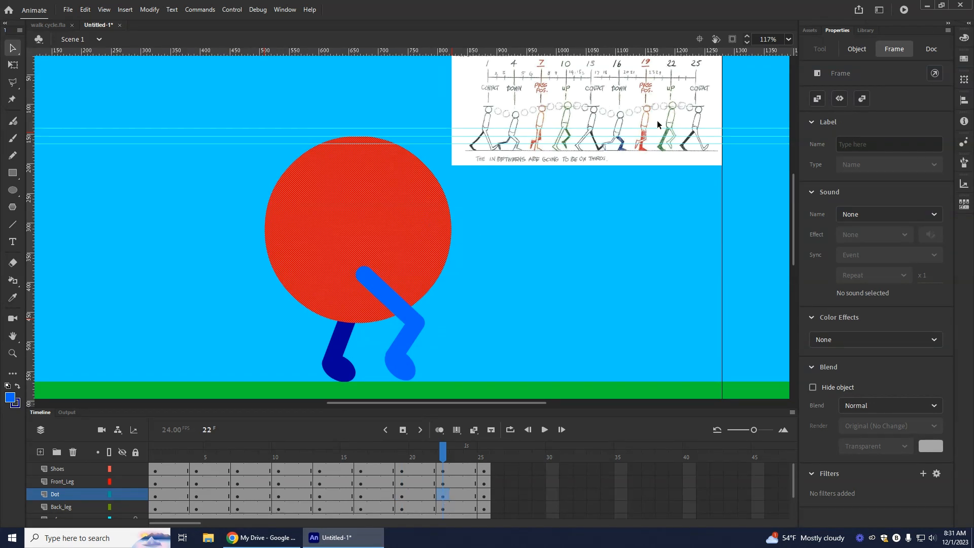
drag(364, 206, 364, 199)
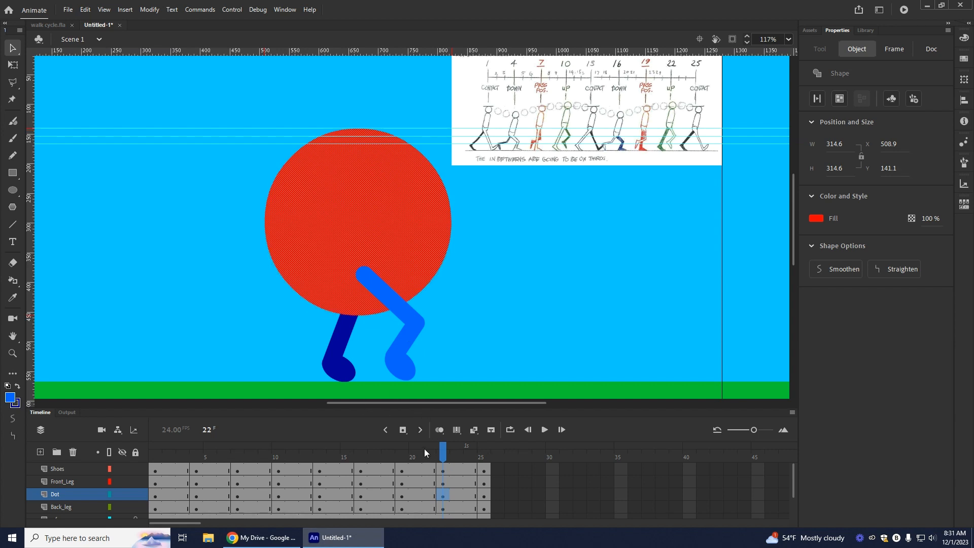
Step: Rewind to frame 1, test the movie to review the dot's up-and-down motion, and close the preview
drag(447, 459, 130, 435)
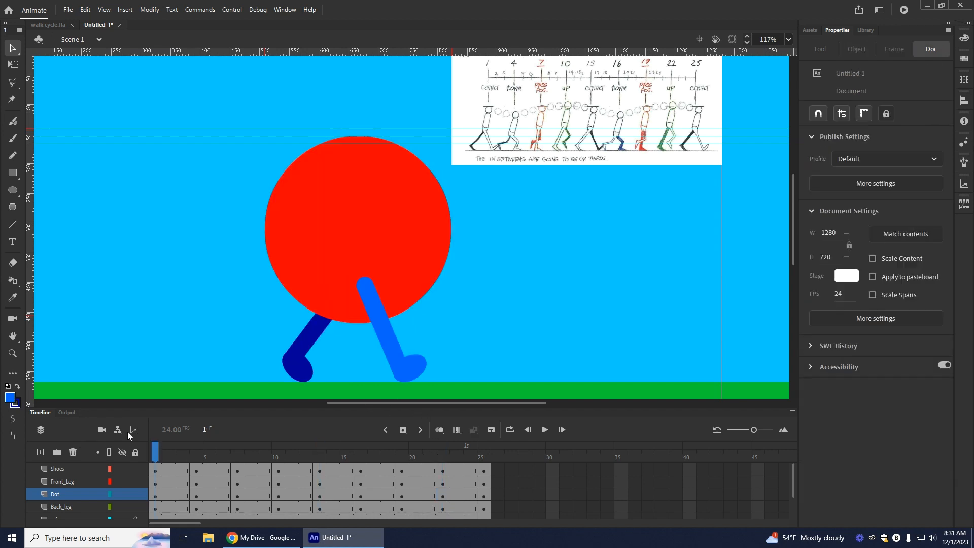
click(906, 13)
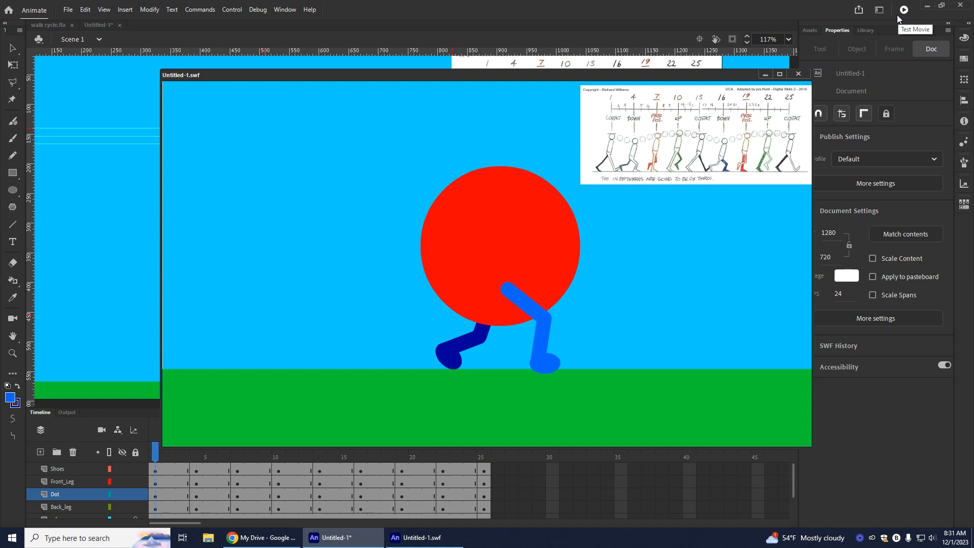
click(799, 74)
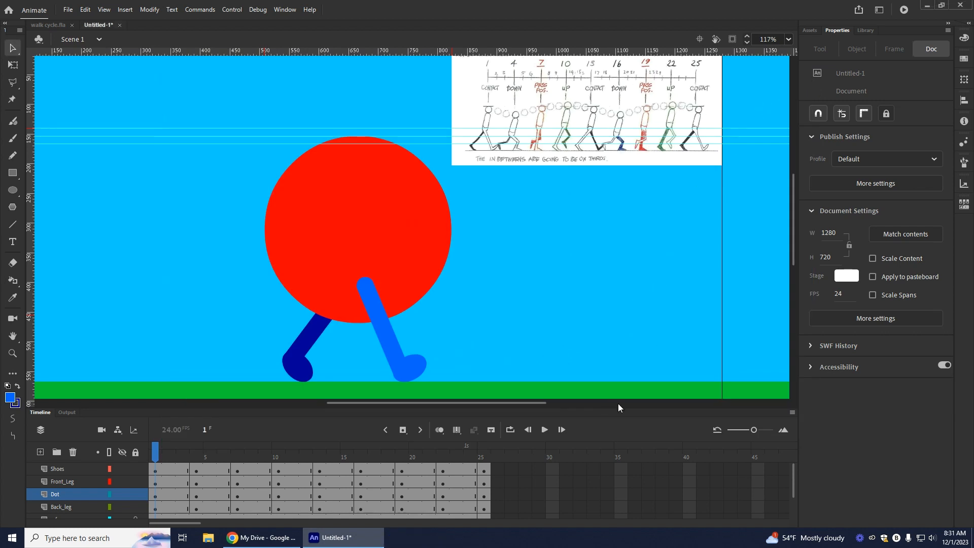
Step: Enlarge the timeline to show all layers and delete the reference layer
drag(618, 409, 631, 440)
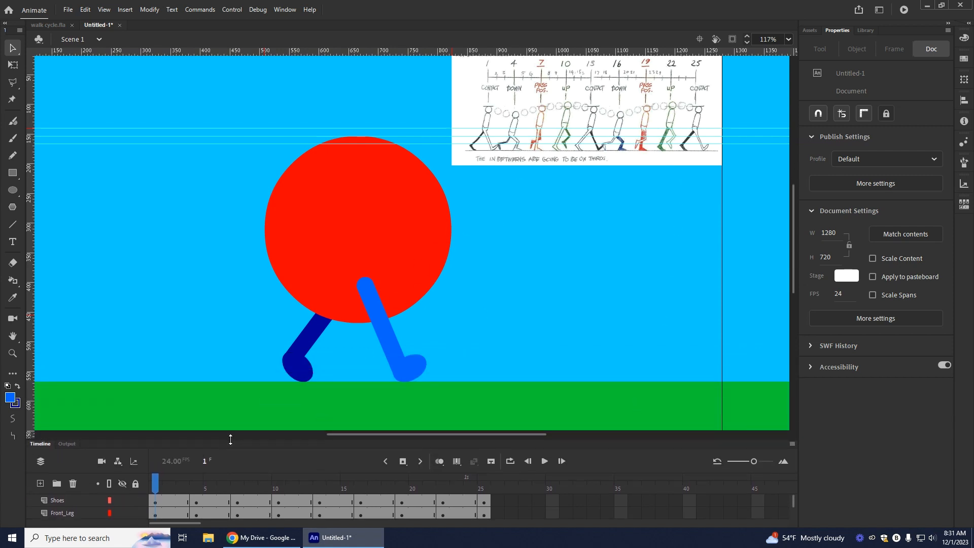
drag(230, 440, 228, 364)
click(62, 475)
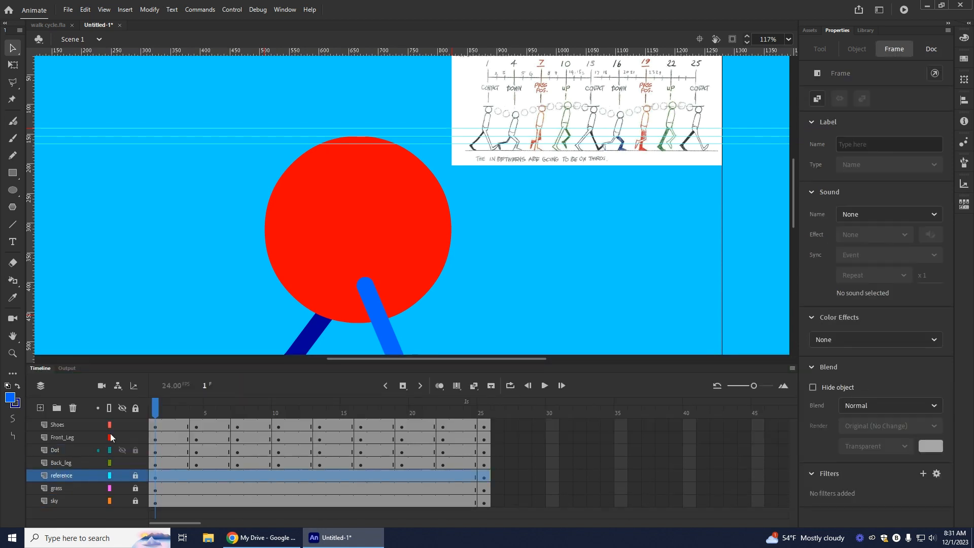
click(73, 408)
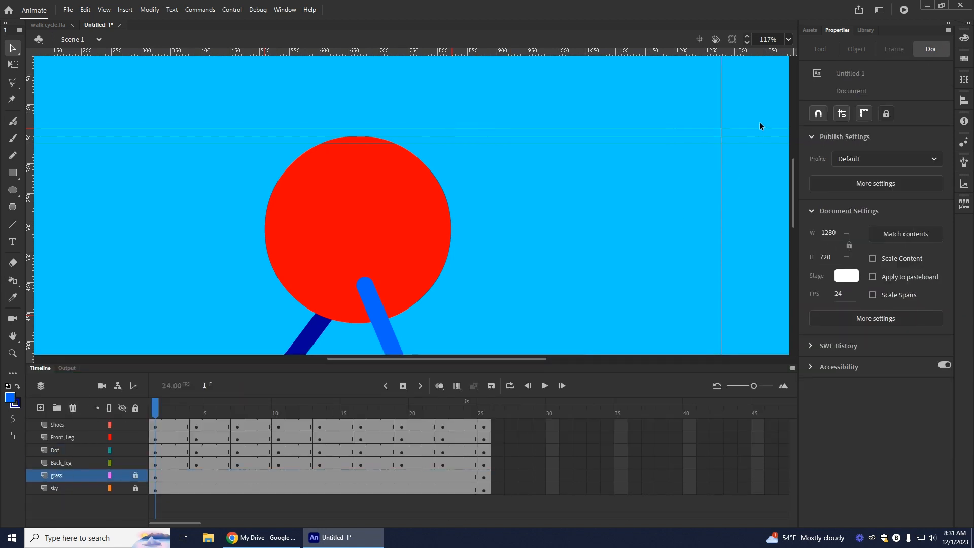
Step: Fit the stage in view, examine the finished walk cycle.fla for comparison, and return to the untitled document
click(788, 40)
click(802, 56)
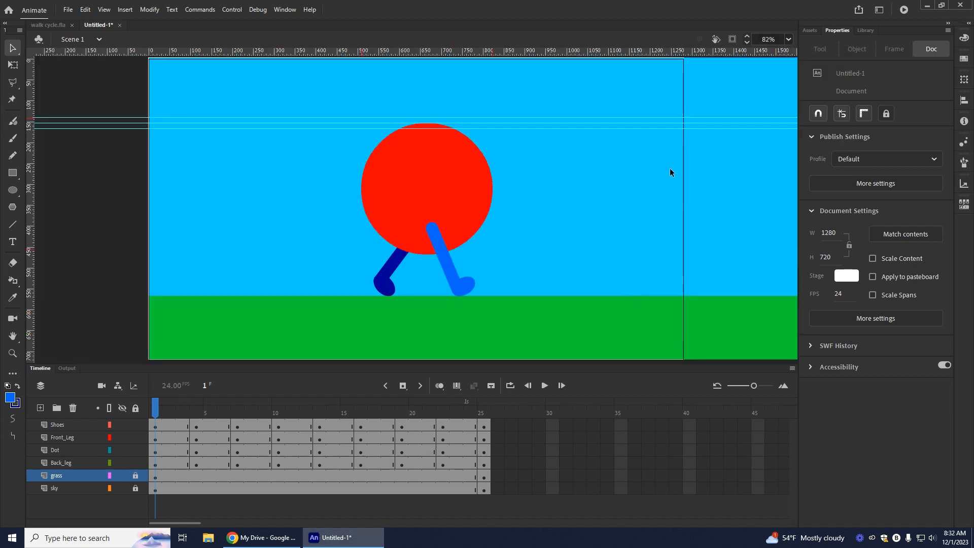
click(48, 25)
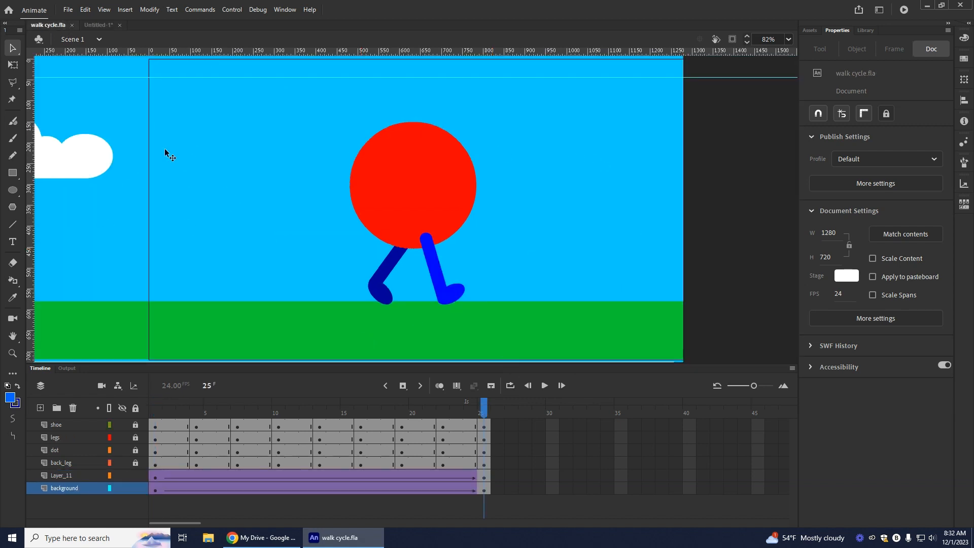
click(96, 25)
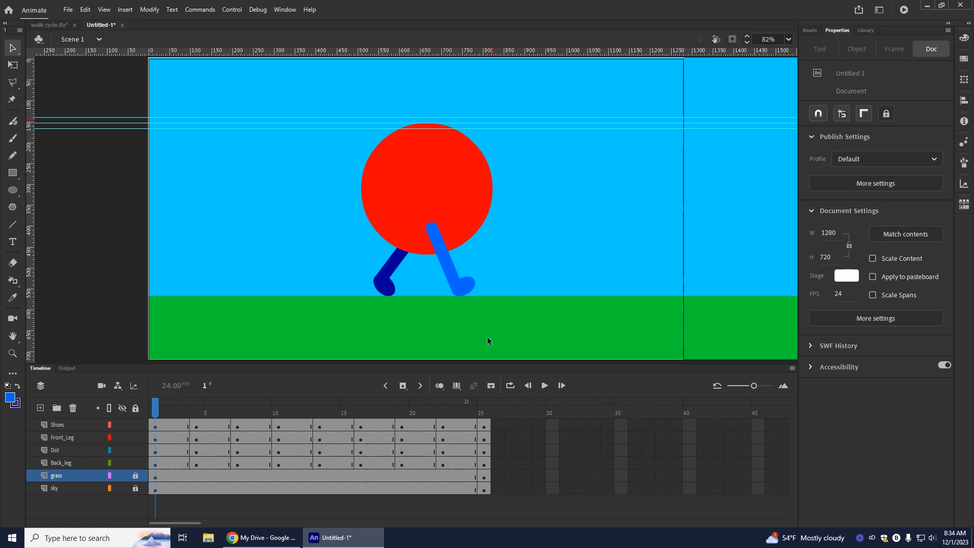
Step: Remove all three horizontal guides from the stage
drag(111, 118, 112, 50)
drag(117, 123, 114, 47)
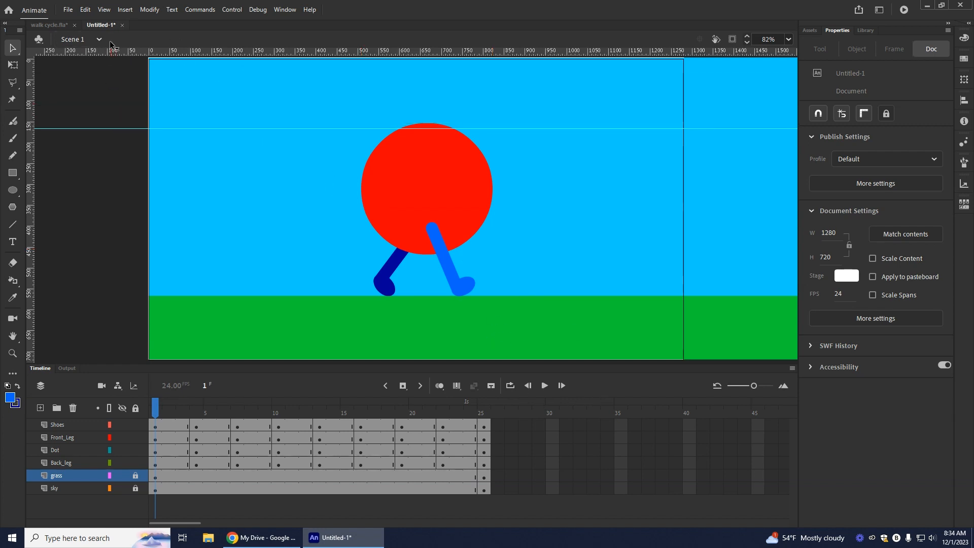
drag(113, 130, 109, 44)
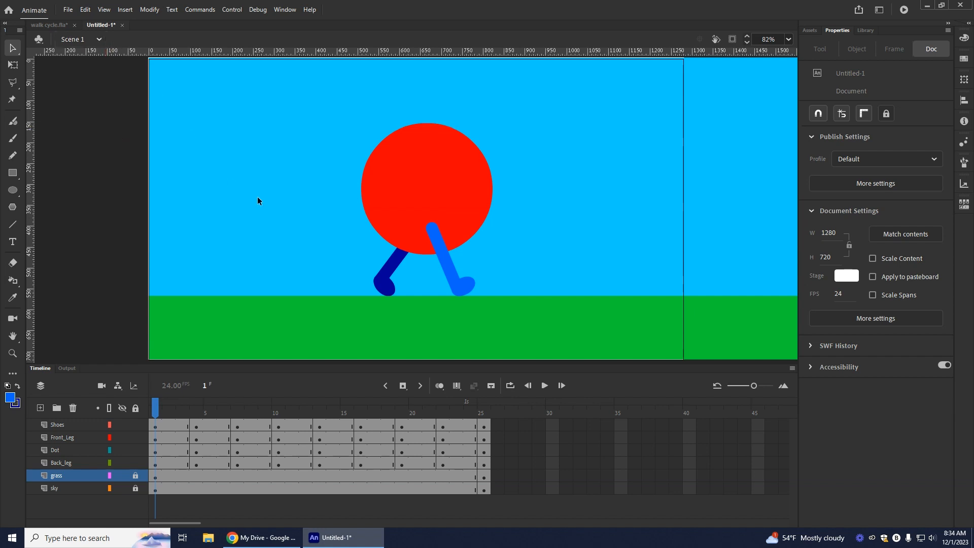
Step: Add a layer above grass and draw a thin white rectangle without stroke in the sky as the cloud's flat base
click(40, 408)
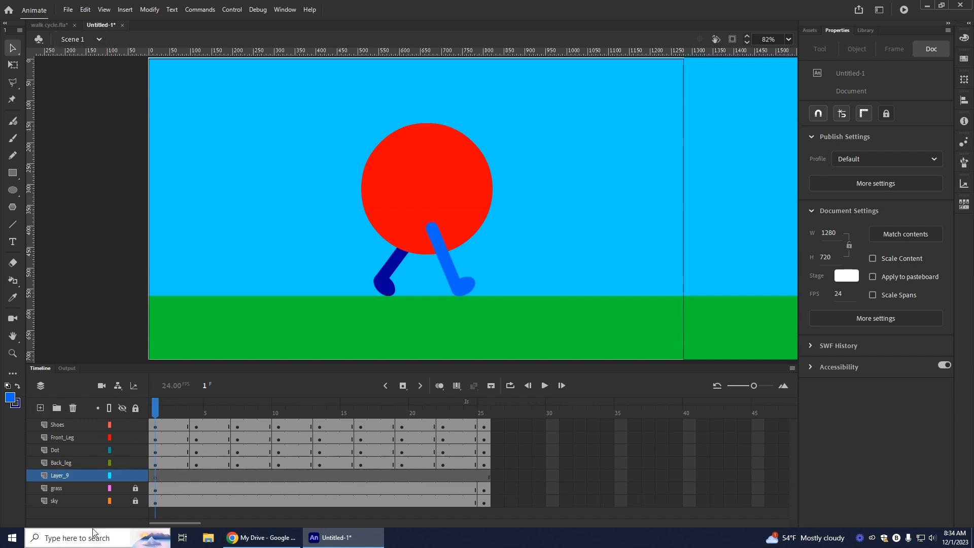
click(12, 173)
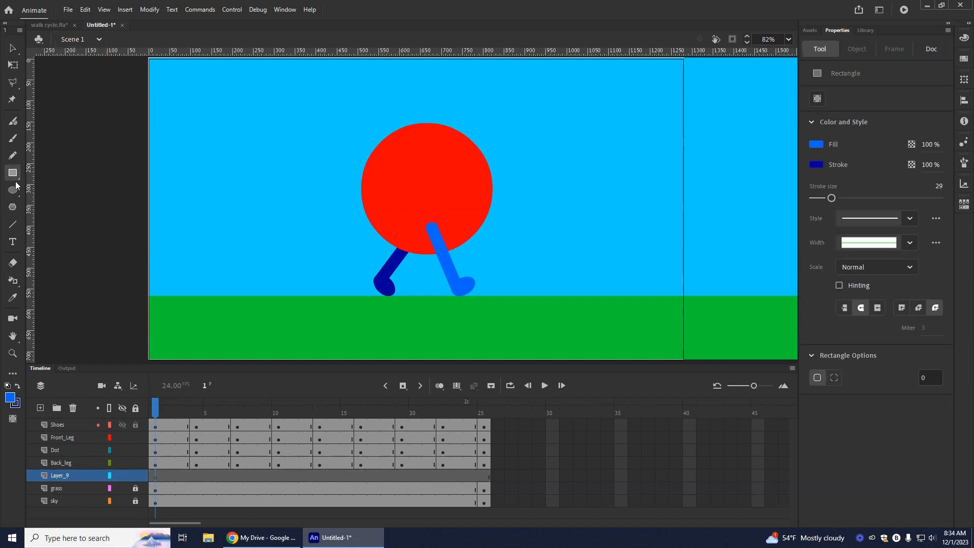
click(10, 397)
key(Escape)
click(7, 386)
click(20, 406)
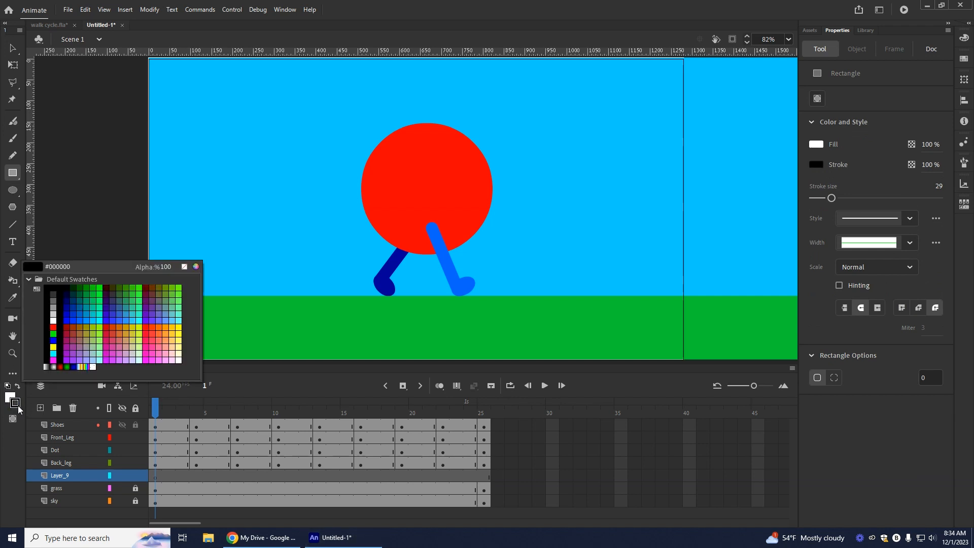
click(185, 267)
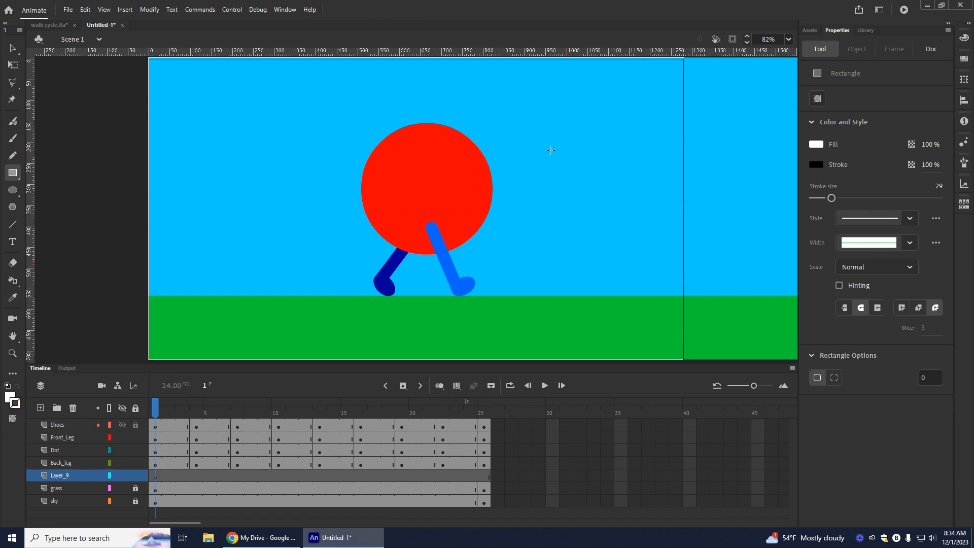
drag(185, 165, 309, 172)
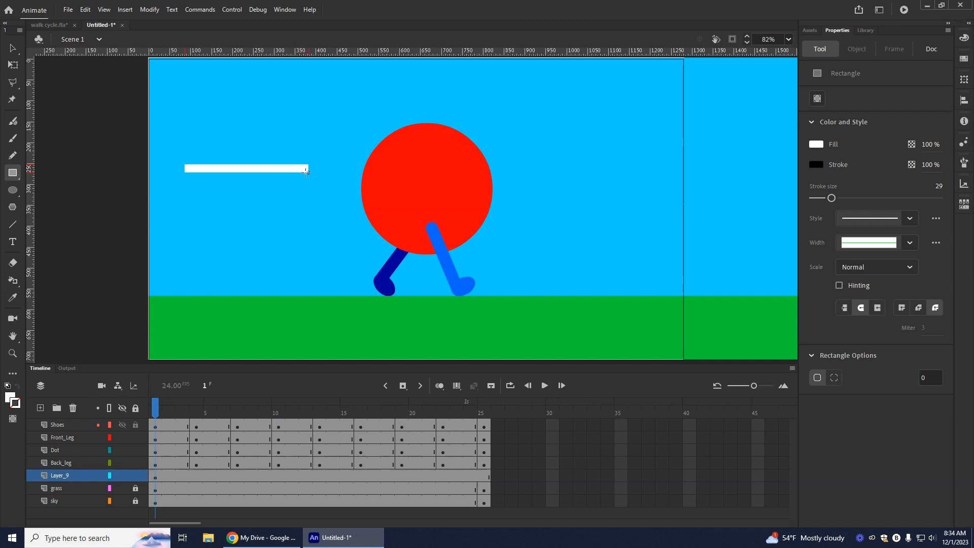
Step: Build a white cloud about 401 by 163 px from four overlapping ovals on the base, filling the remaining gaps with a rectangle
click(13, 189)
drag(170, 135, 209, 171)
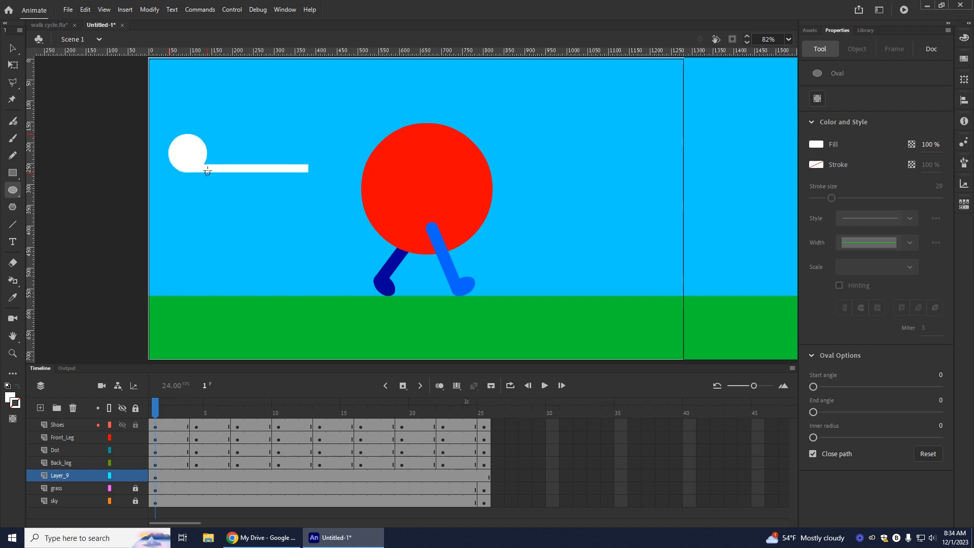
drag(336, 120, 279, 173)
drag(200, 104, 262, 168)
drag(259, 125, 286, 165)
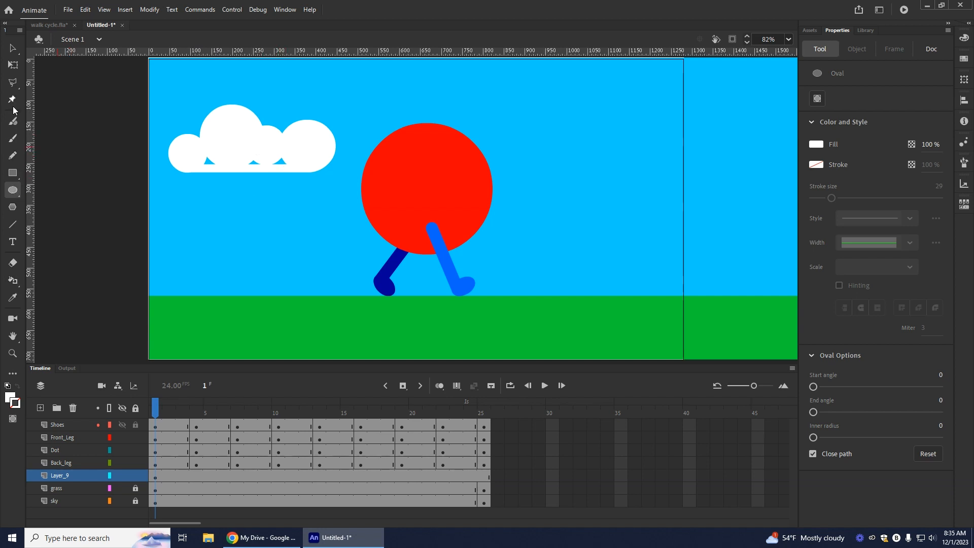
click(14, 174)
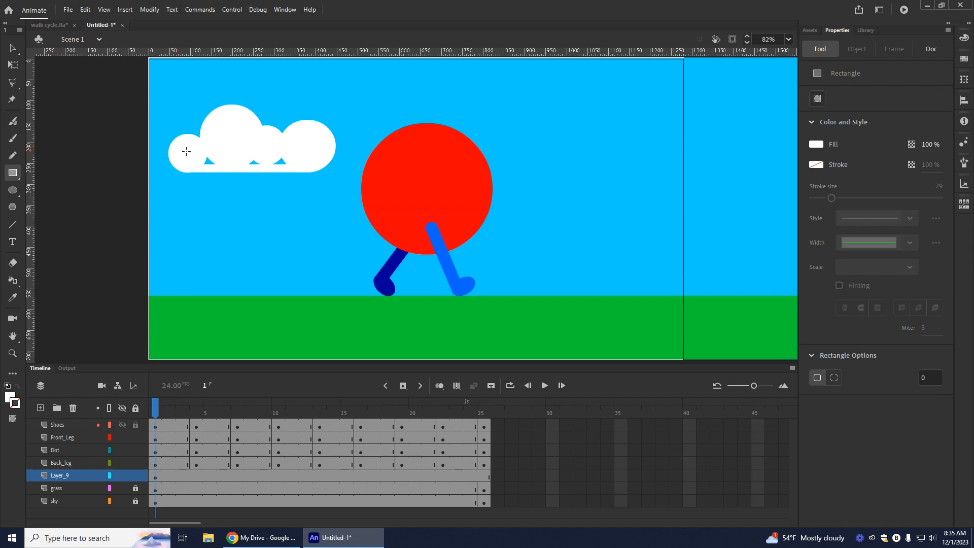
drag(270, 161, 296, 165)
click(13, 48)
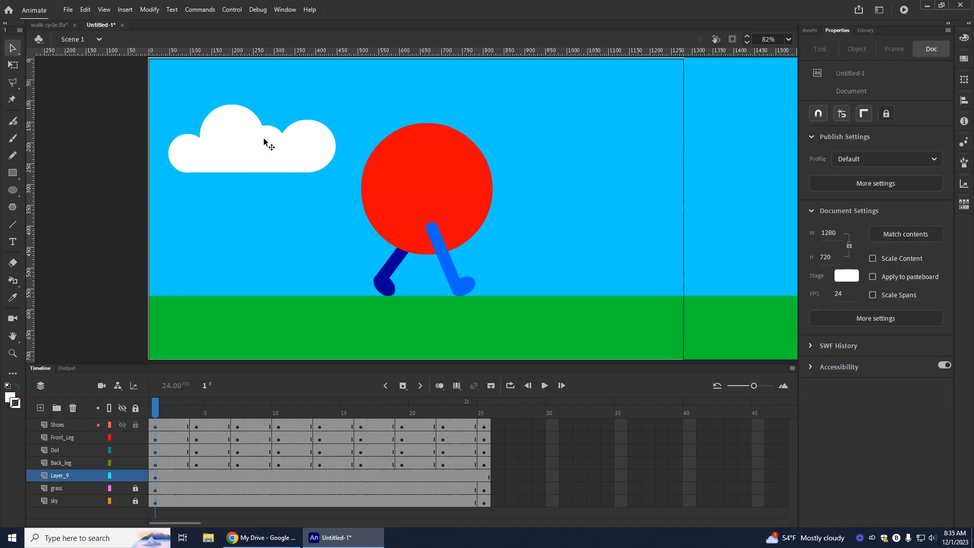
Step: Move the cloud just past the stage's right edge, to about X 1286, Y 90
click(156, 477)
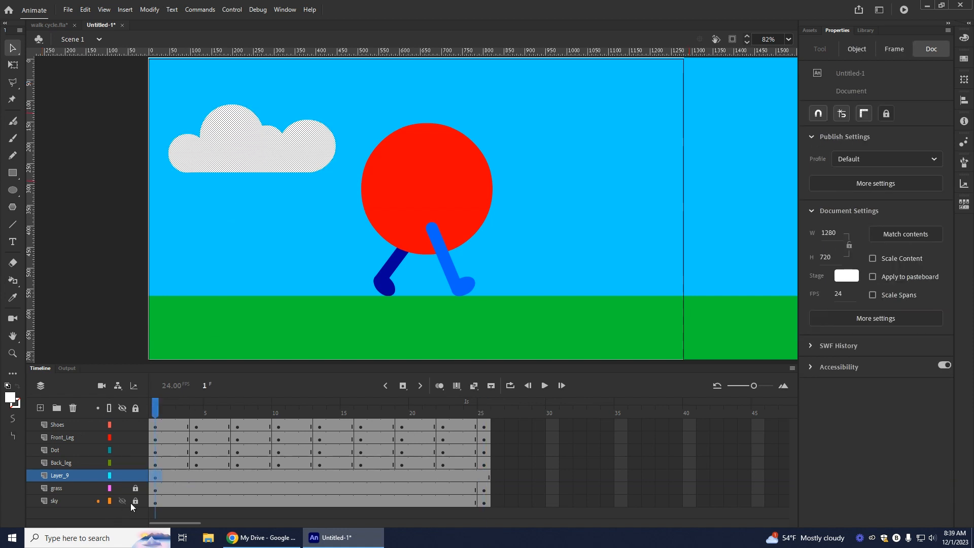
click(156, 480)
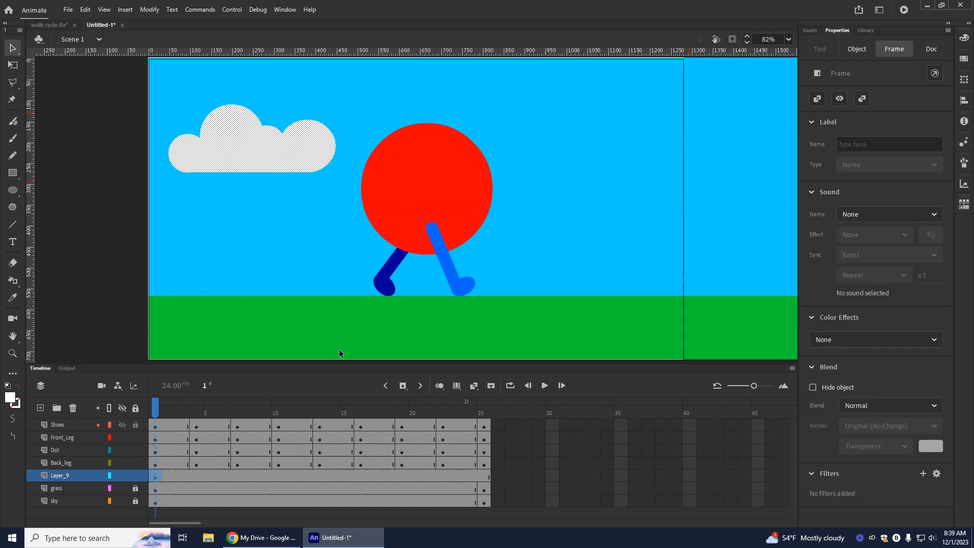
drag(258, 145, 766, 164)
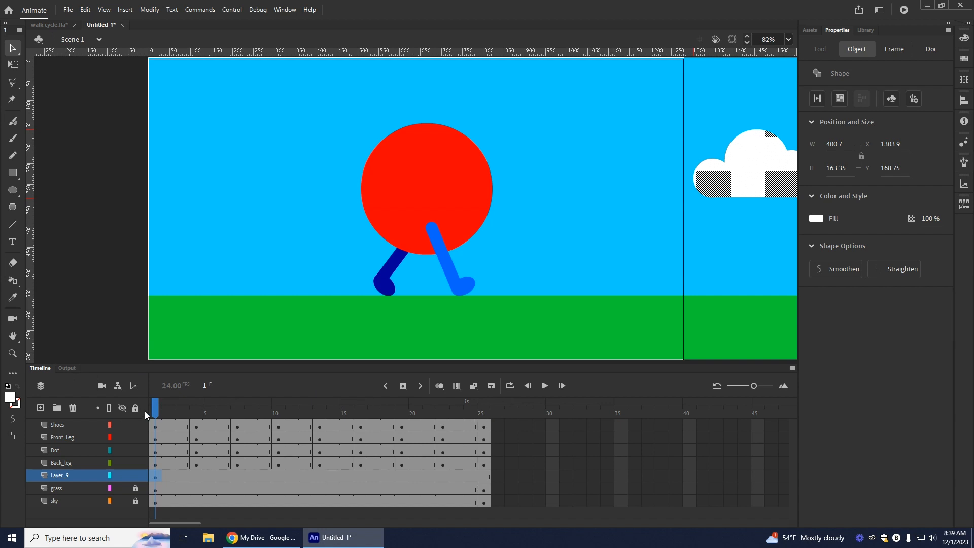
drag(748, 180, 739, 145)
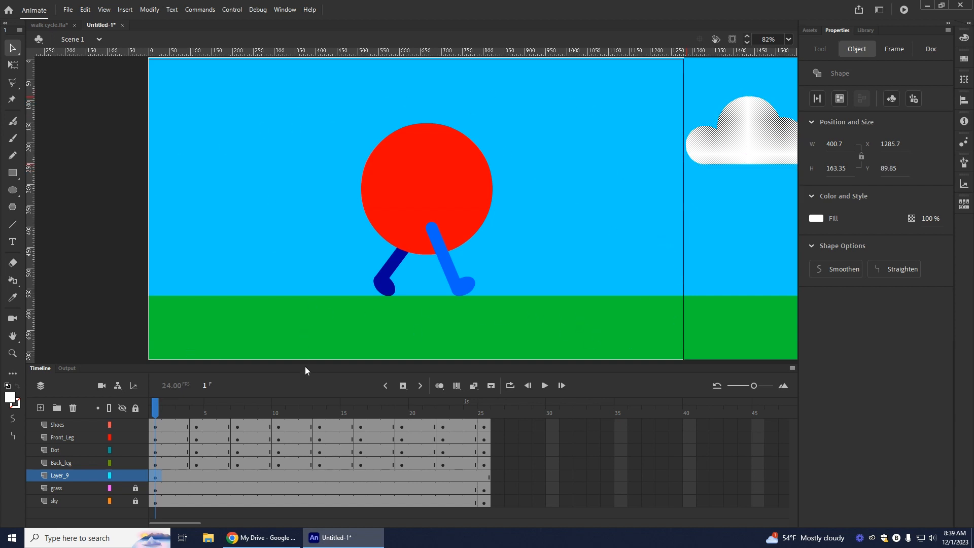
Step: Unlock the grass and sky layers and select their shapes to check what each layer holds
click(156, 490)
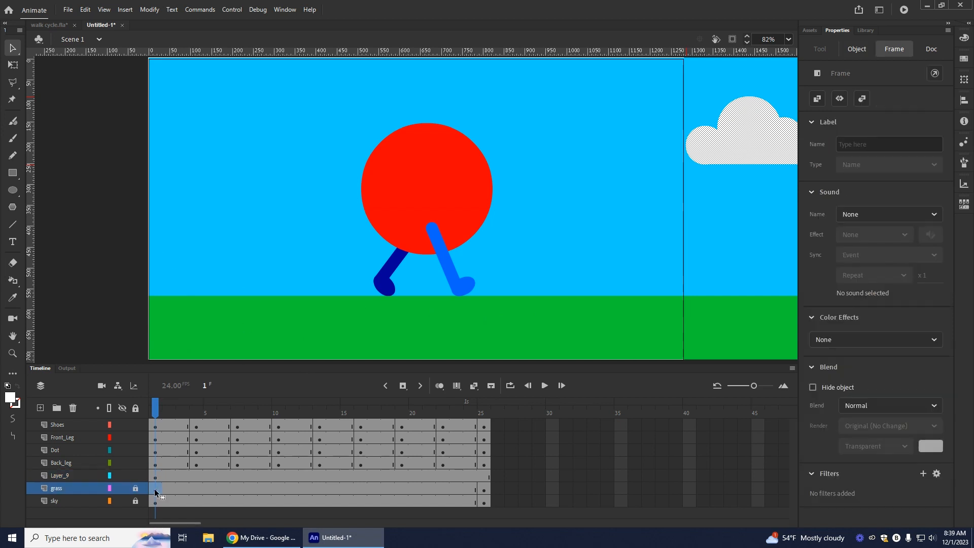
click(158, 504)
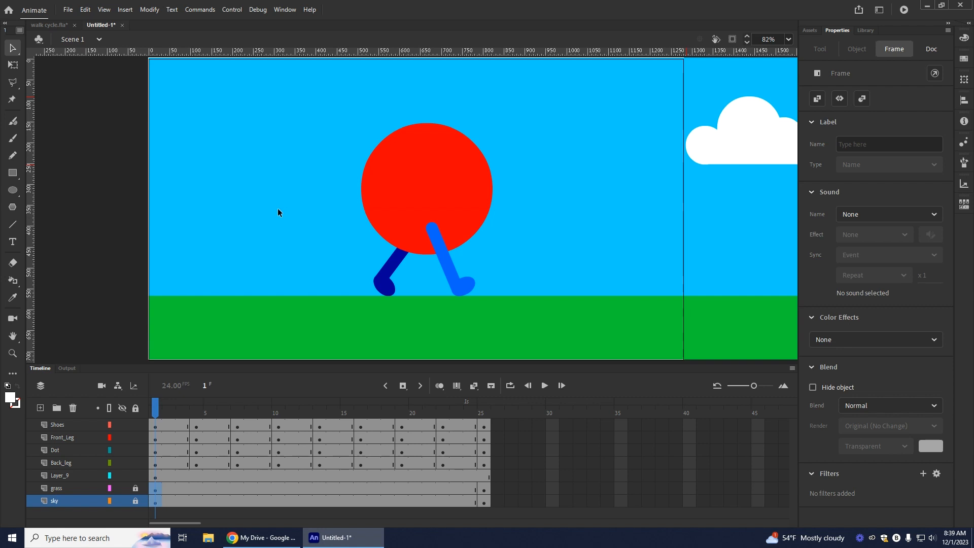
click(144, 503)
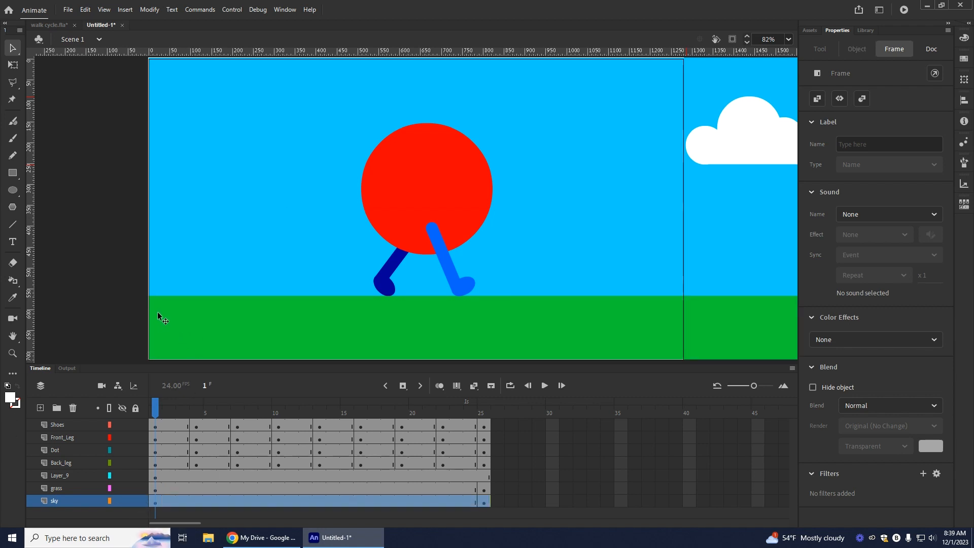
click(178, 298)
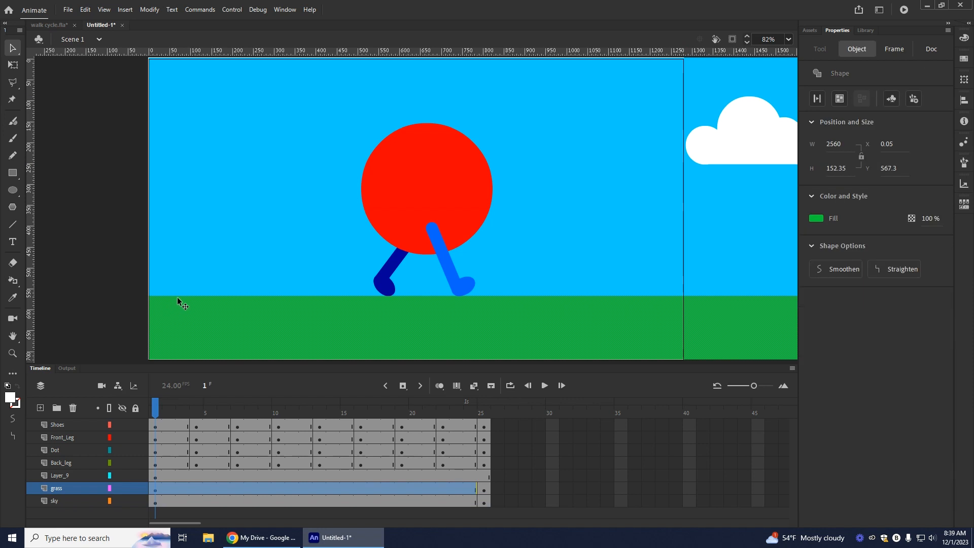
shift+click(194, 267)
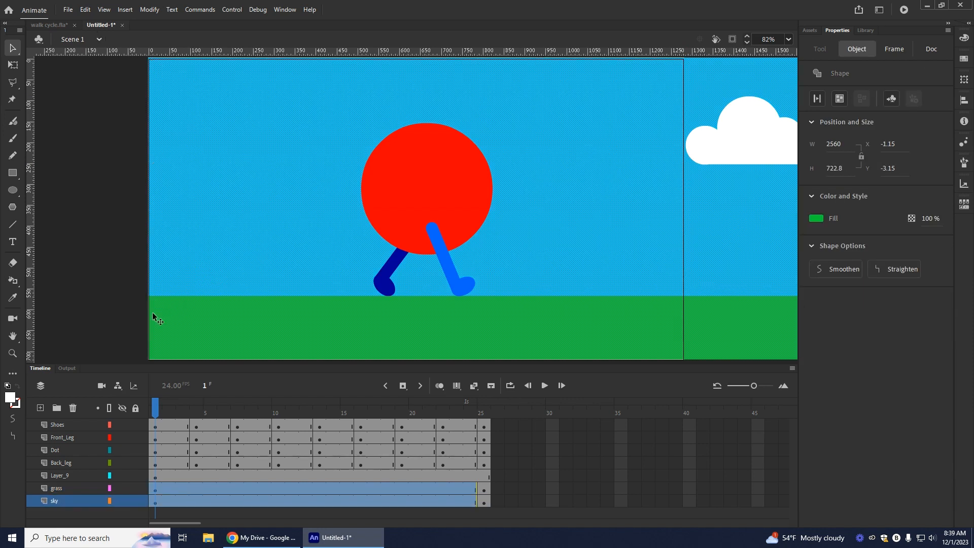
click(154, 491)
click(154, 492)
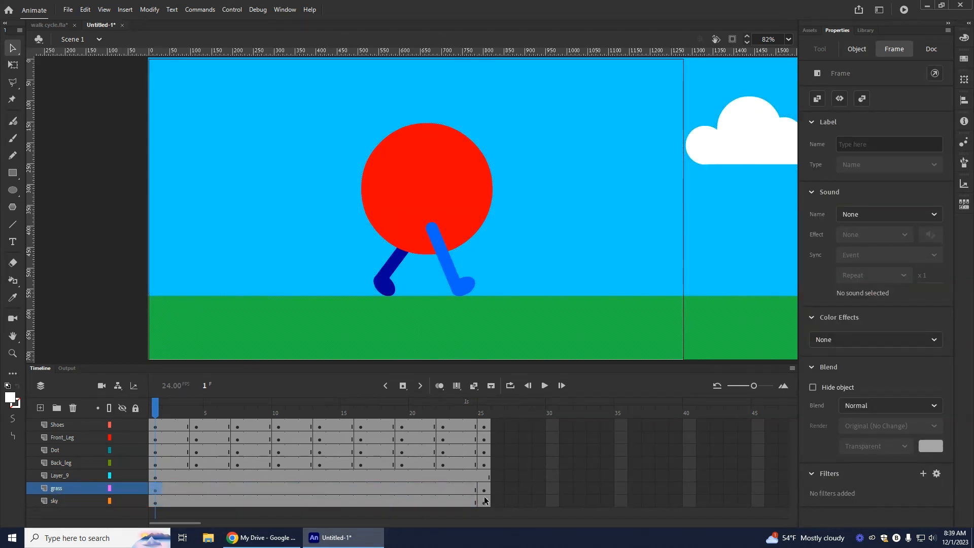
Step: Insert a keyframe at frame 25 of the cloud layer
click(155, 480)
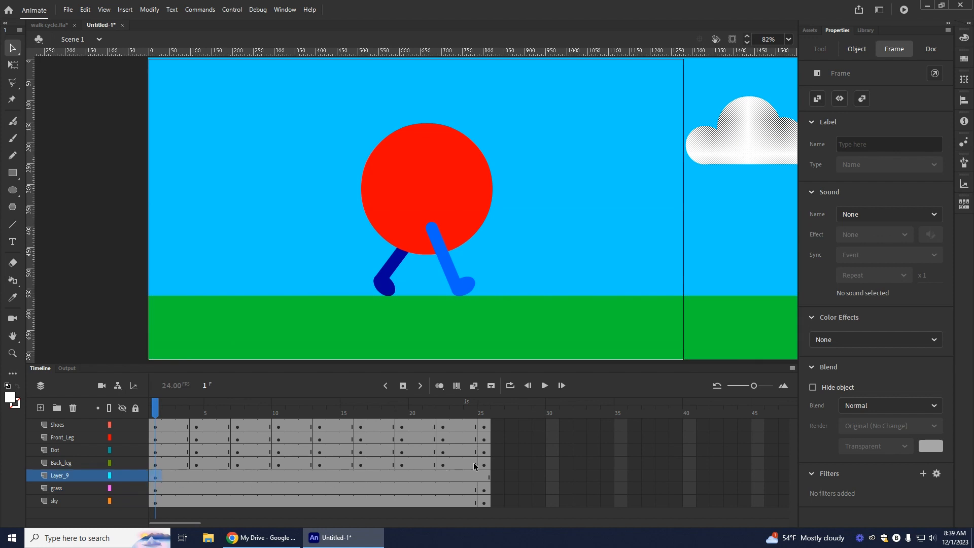
click(484, 477)
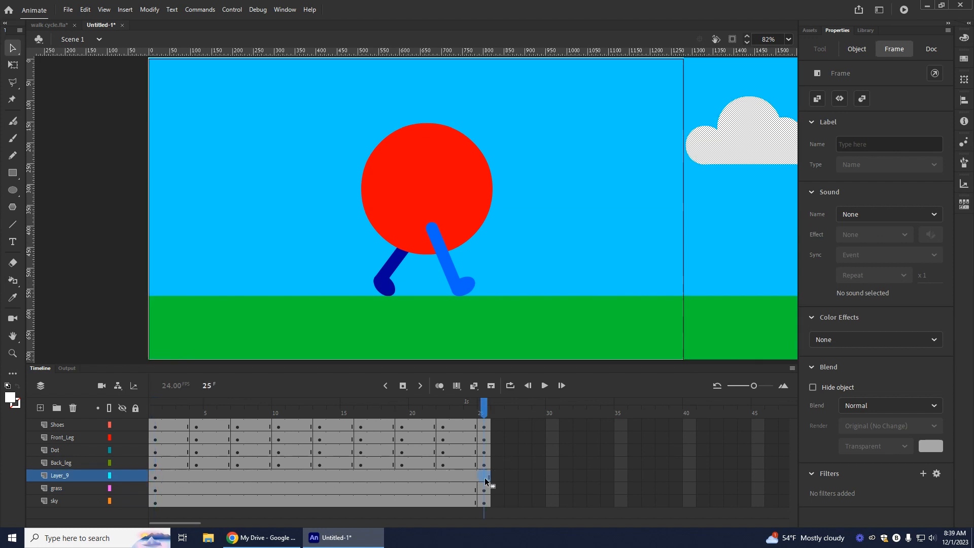
click(403, 386)
Step: Create classic tweens across the cloud, grass and sky layers and test the movie
drag(365, 477, 346, 504)
right_click(346, 505)
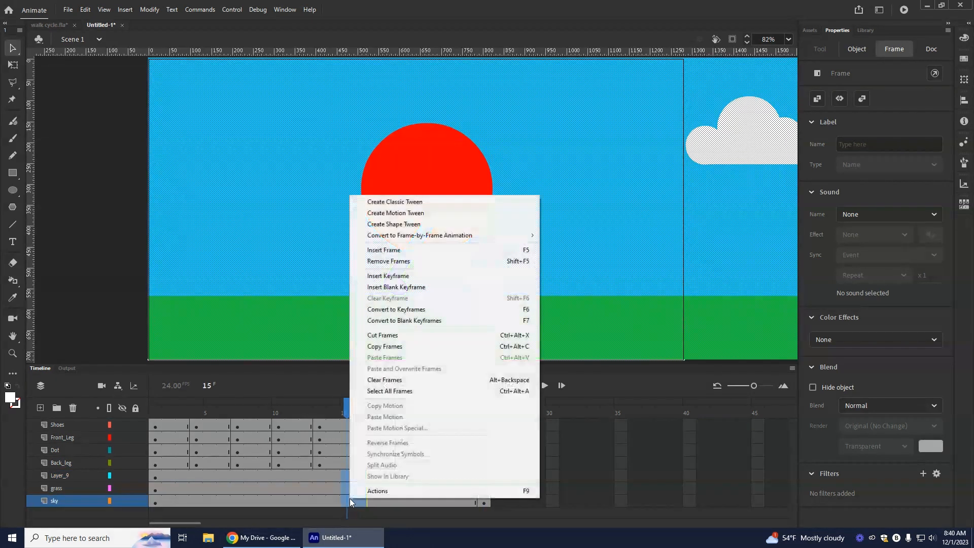
click(388, 202)
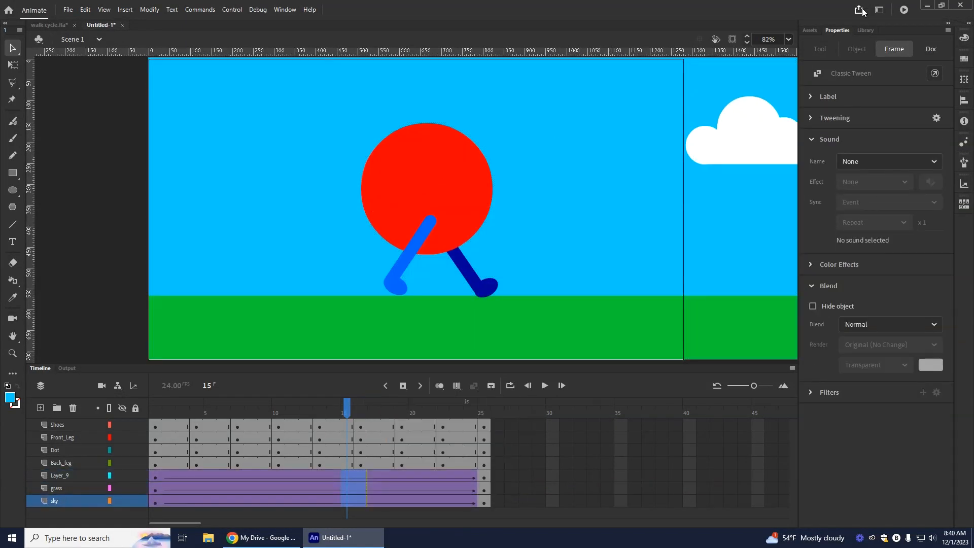
click(904, 9)
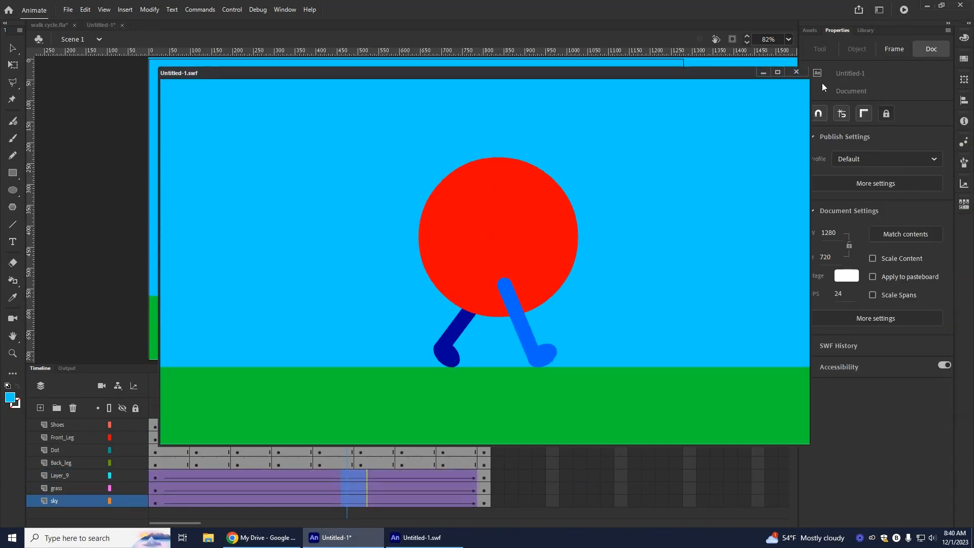
click(805, 76)
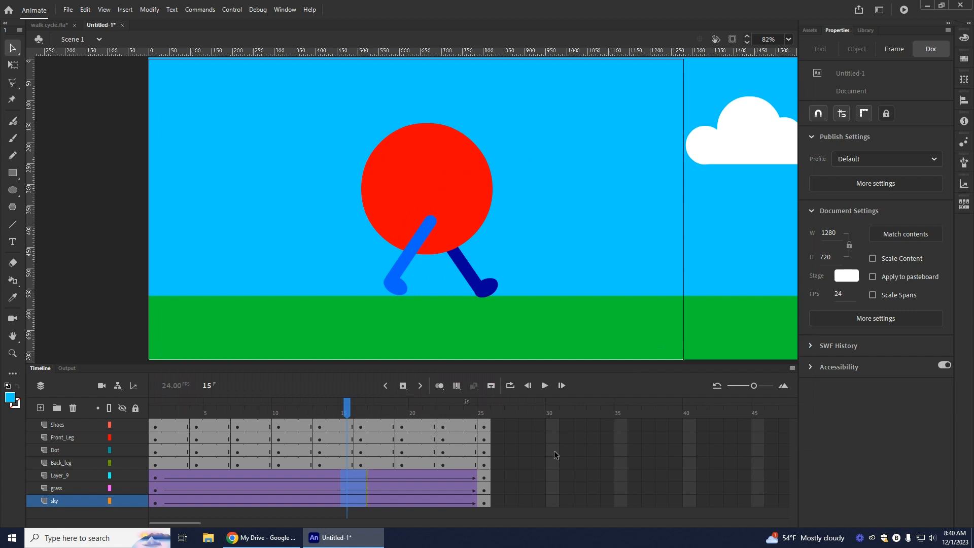
Step: At frame 25, shift the cloud, grass and sky together leftward to X -1280, and test the movie
click(485, 480)
shift+click(487, 501)
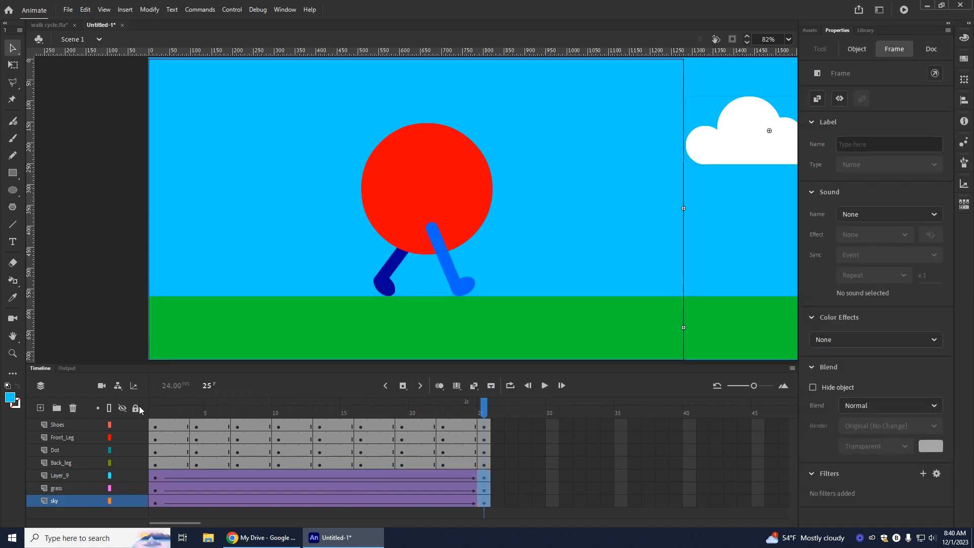
click(748, 43)
click(748, 43)
click(748, 43)
click(748, 43)
click(748, 43)
click(748, 43)
click(748, 44)
click(748, 44)
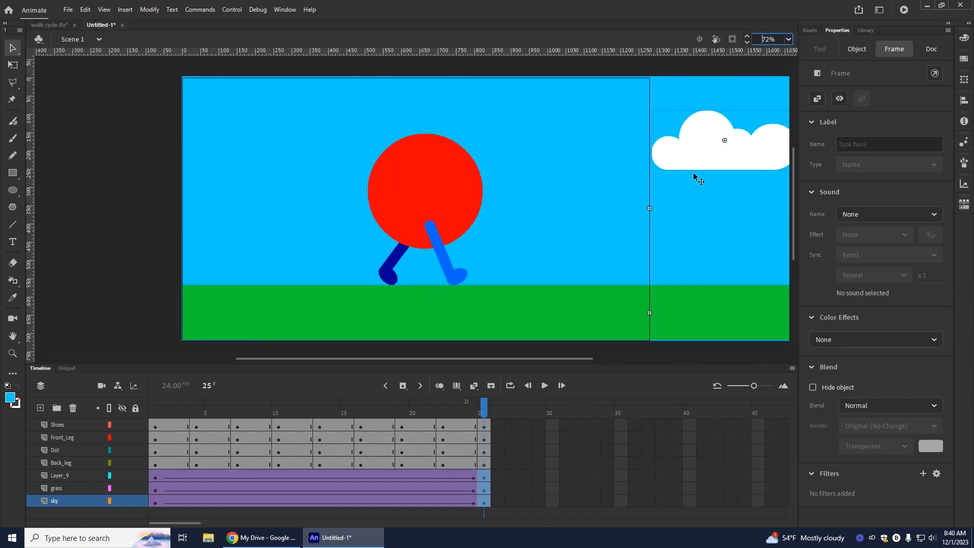
drag(574, 360, 659, 361)
drag(637, 269, 435, 278)
drag(566, 254, 313, 262)
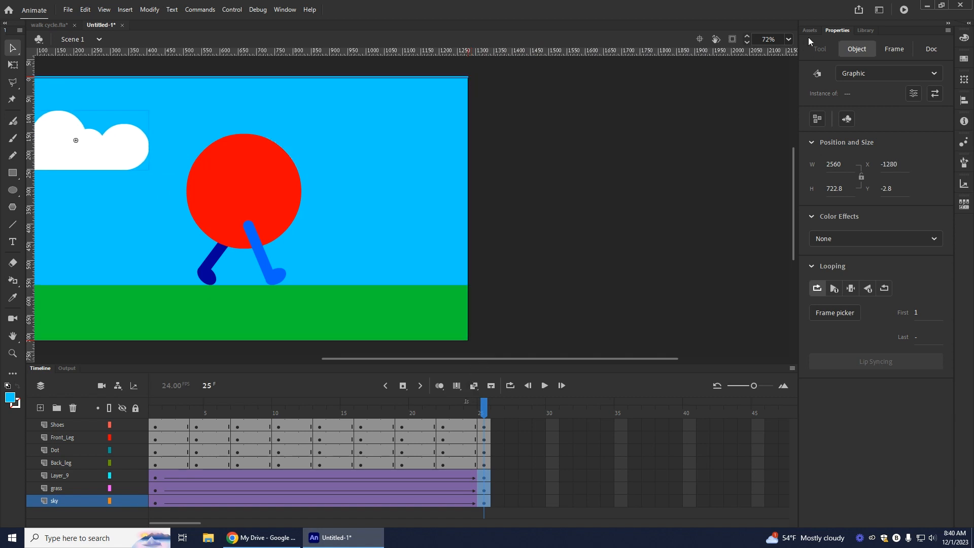
click(905, 10)
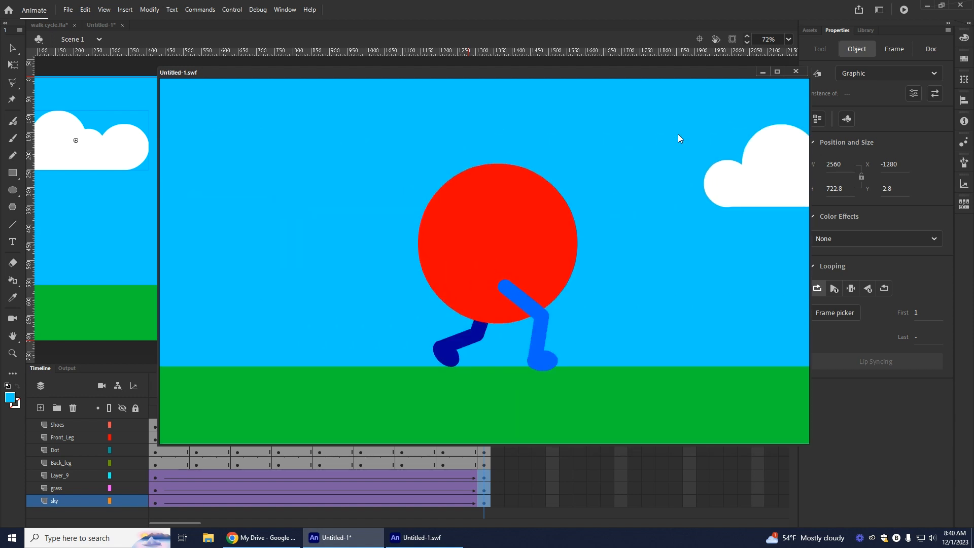
click(796, 72)
Step: Undo the background shift, the classic tweens and the cloud layer's keyframe at frame 25
key(ctrl+z)
key(ctrl+z)
key(ctrl+z)
key(ctrl+z)
key(ctrl+z)
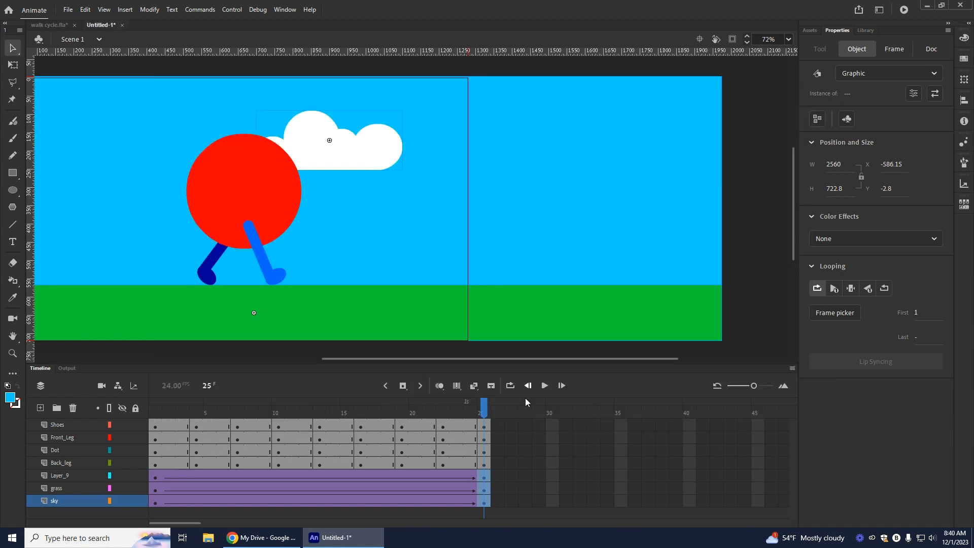
key(ctrl+z)
key(ctrl+z)
key(ctrl+z)
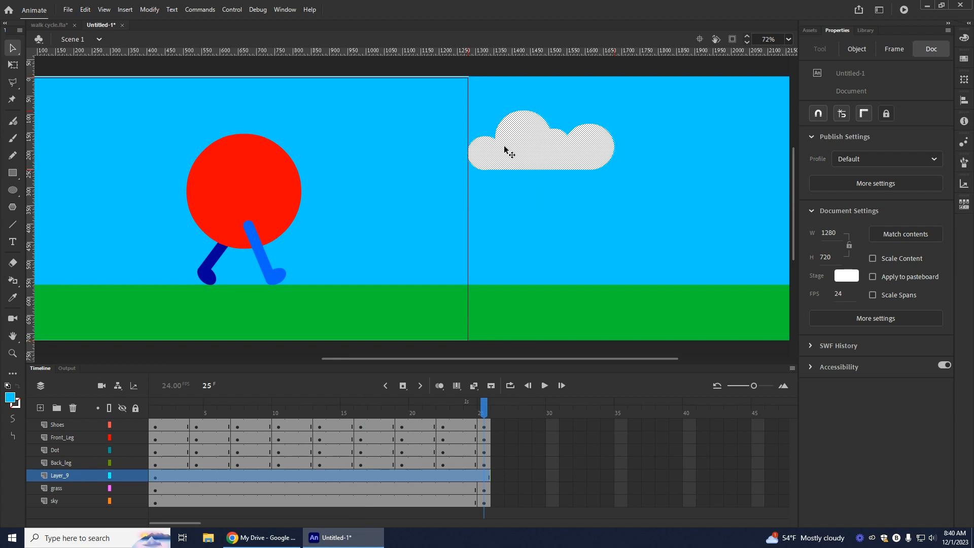
Step: Move the cloud leftward to about X 1048, Y 118 and insert a keyframe at frame 25 of its layer
drag(505, 148, 442, 157)
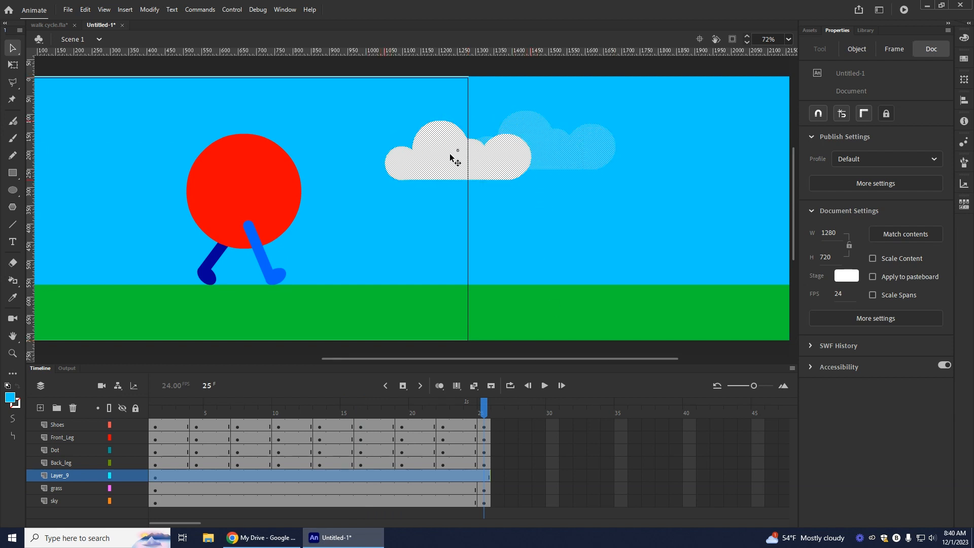
drag(448, 157, 448, 157)
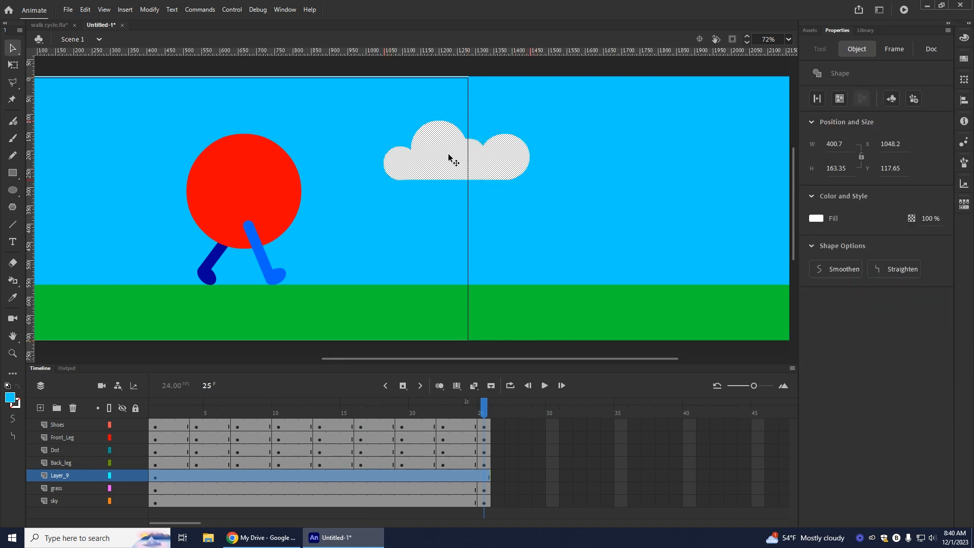
right_click(482, 480)
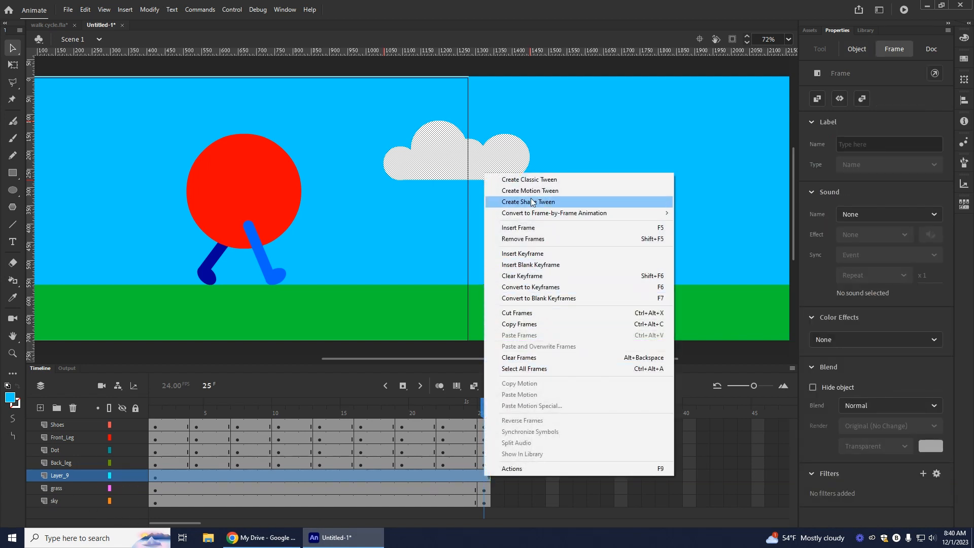
click(535, 254)
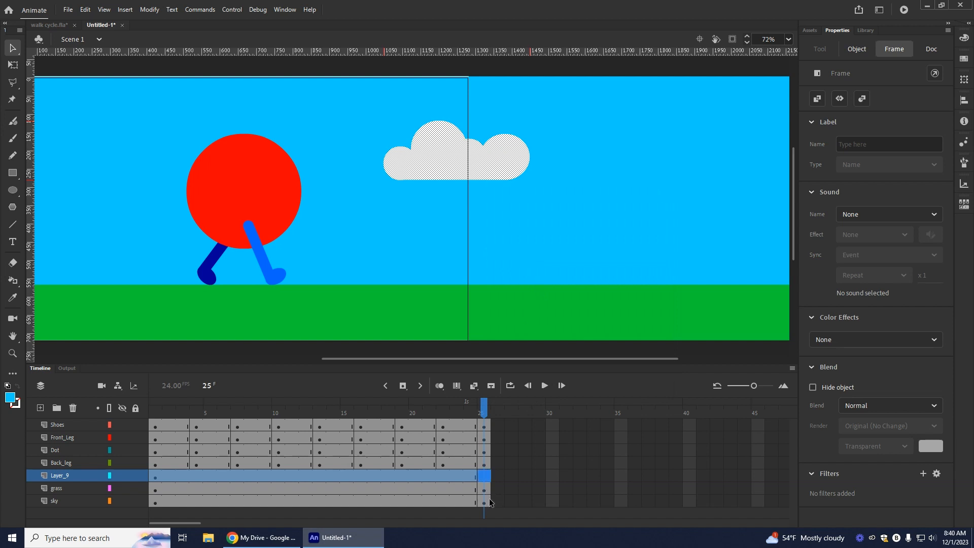
Step: Create classic tweens on the cloud, grass and sky layers between frames 1 and 25
drag(375, 477, 362, 500)
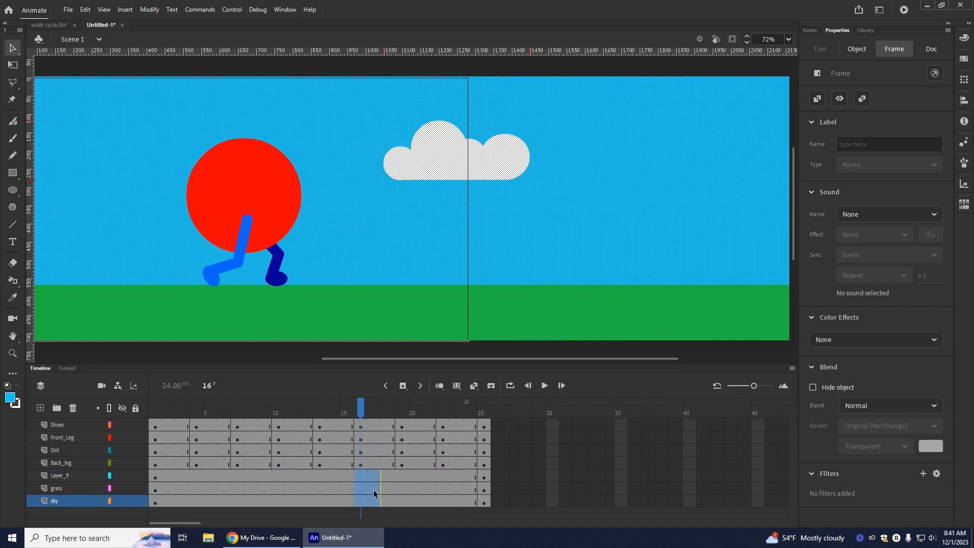
right_click(374, 491)
click(447, 194)
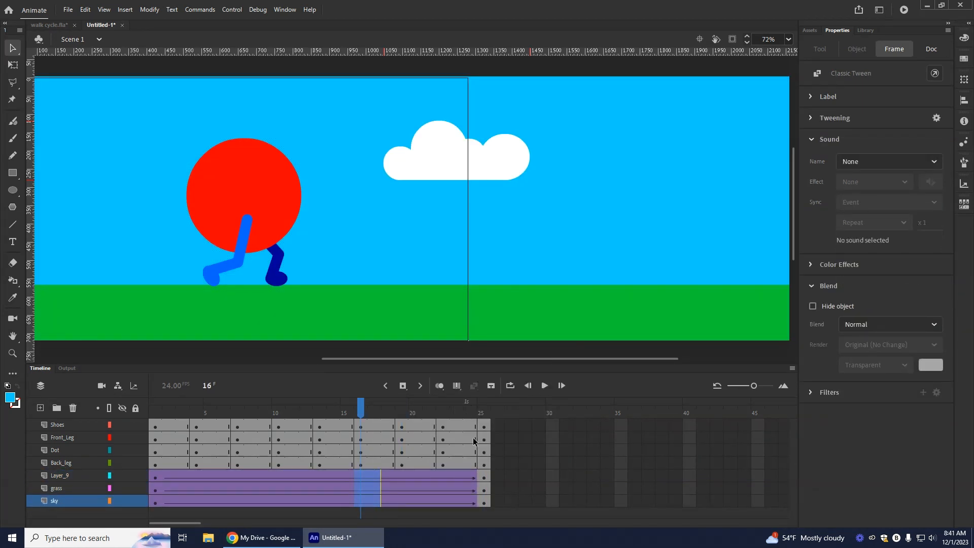
Step: Shift the frame 25 cloud, grass and sky together leftward until the sky sits at X -1280, and play a movie test
click(482, 478)
click(485, 498)
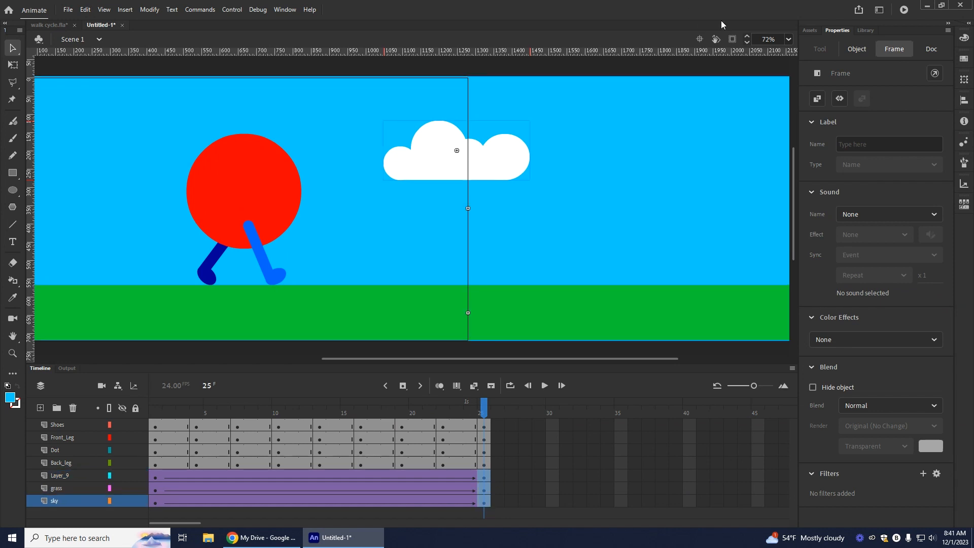
drag(680, 229, 274, 236)
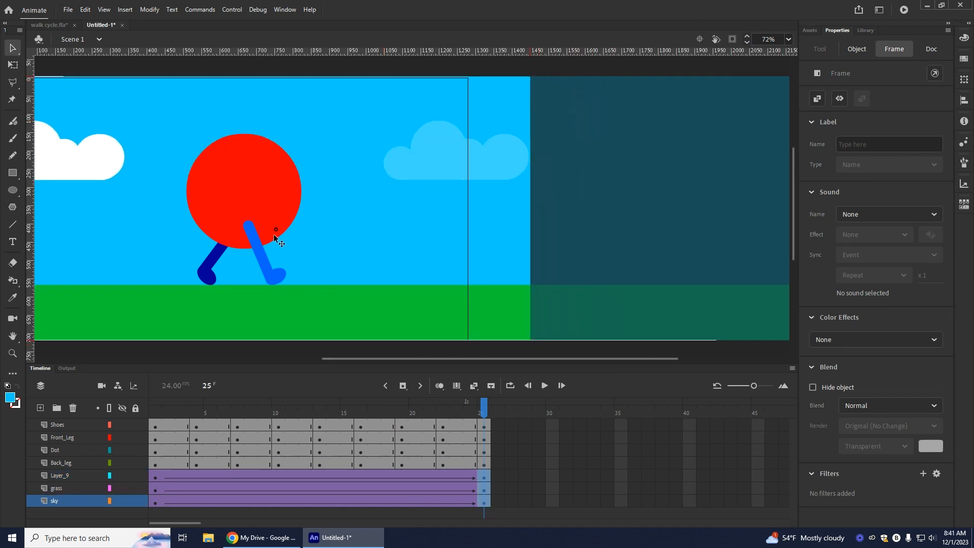
drag(381, 239, 329, 234)
click(693, 198)
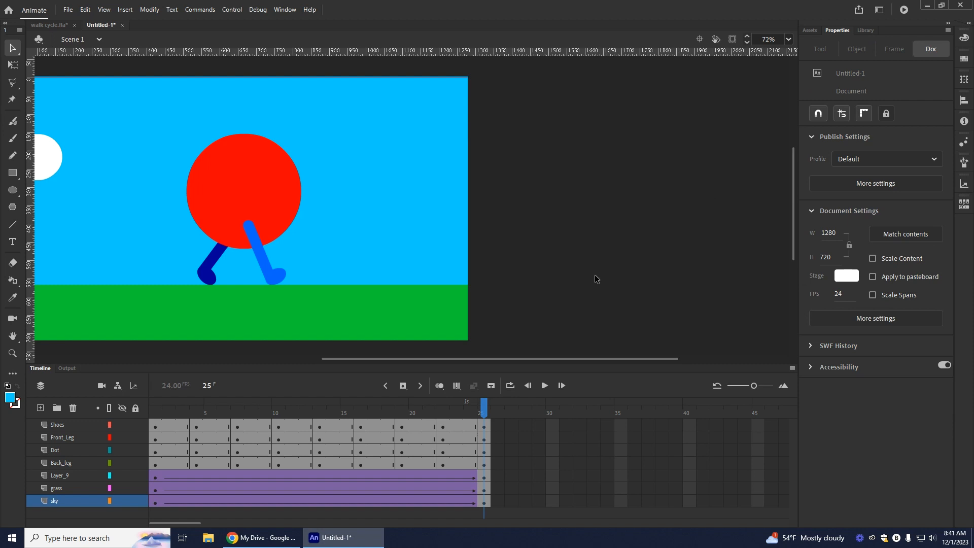
click(904, 10)
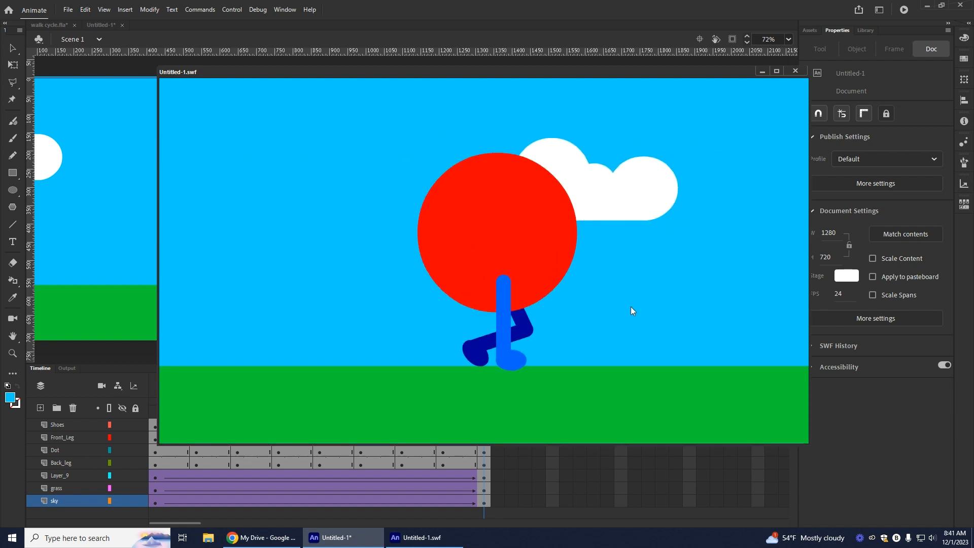
click(795, 72)
Step: Inspect the background's alignment with the stage edges at frames 25 and 1, and replay the movie test
drag(496, 360, 356, 360)
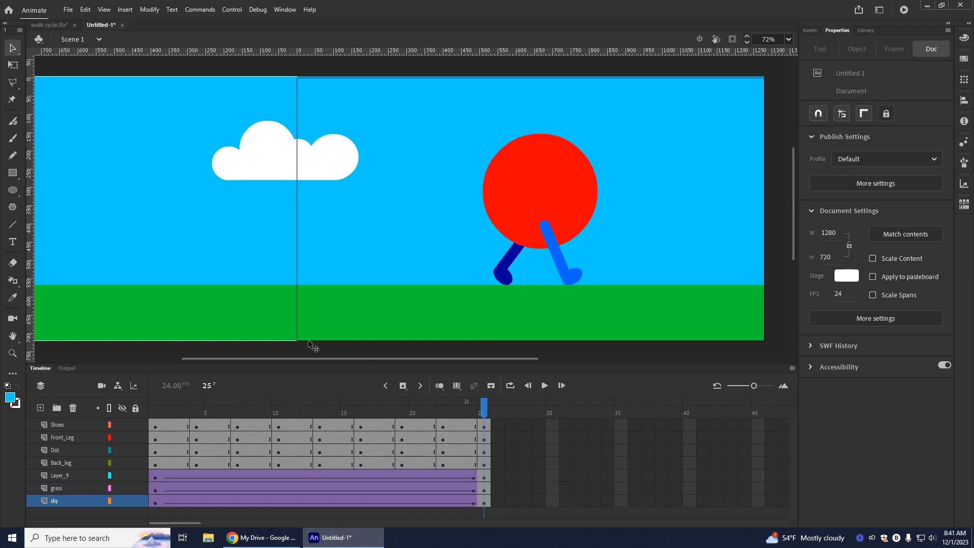
key(ctrl+Return)
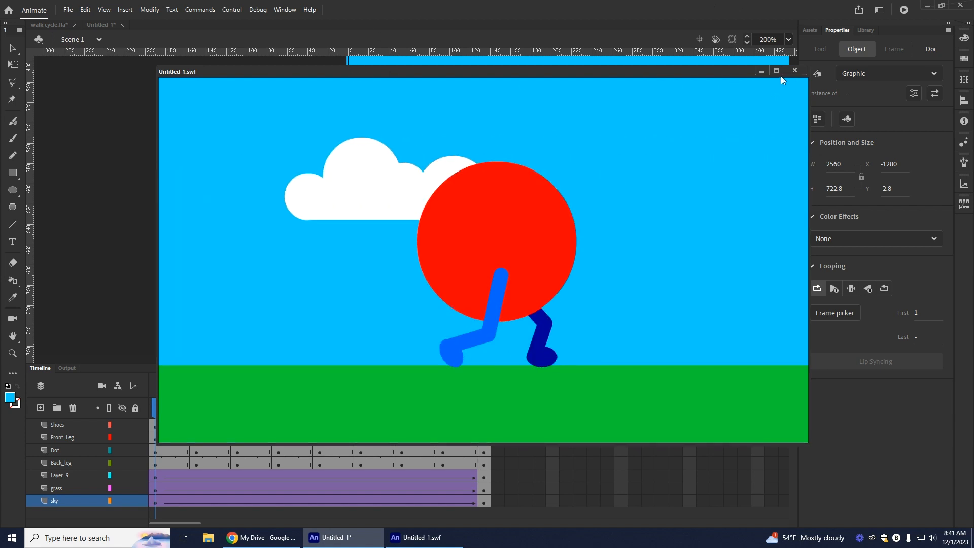
click(794, 70)
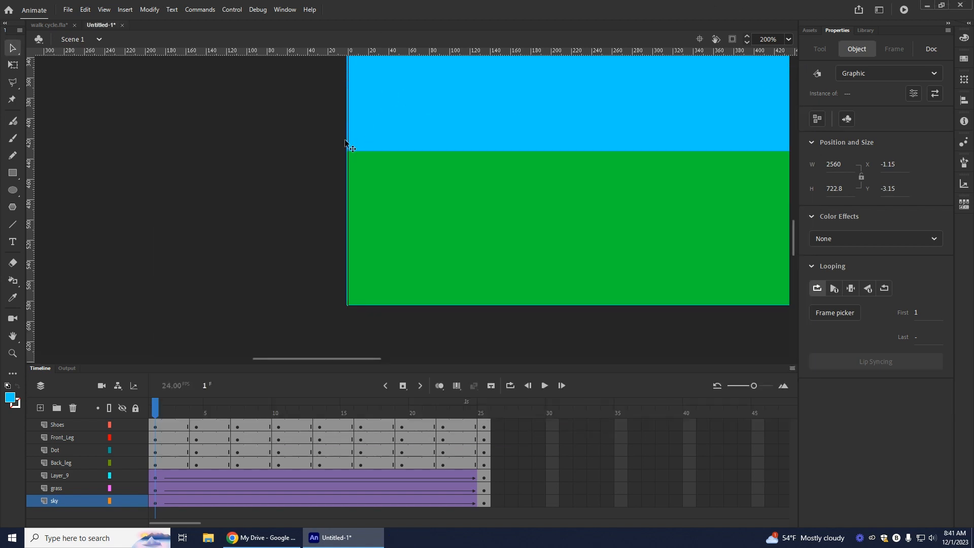
drag(351, 358, 464, 370)
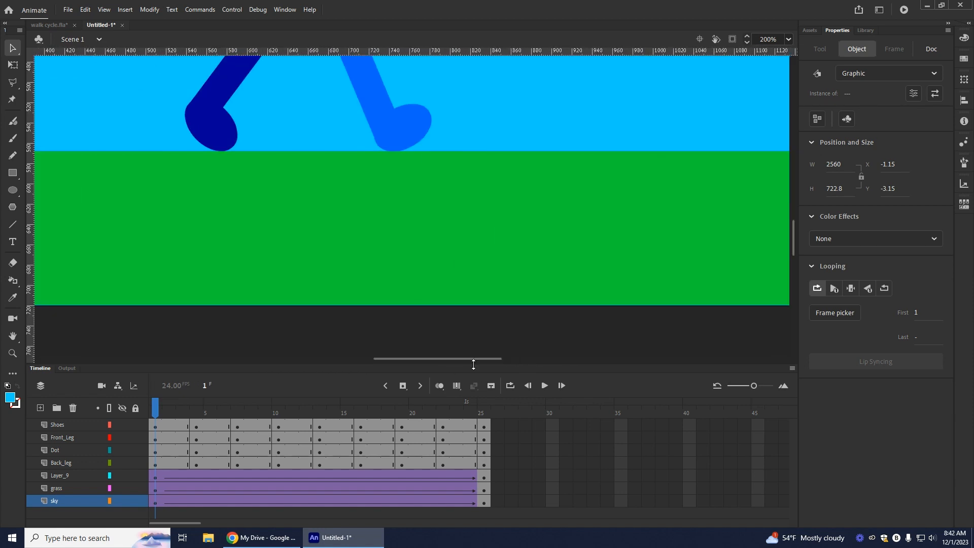
scroll(705, 195, up, 10)
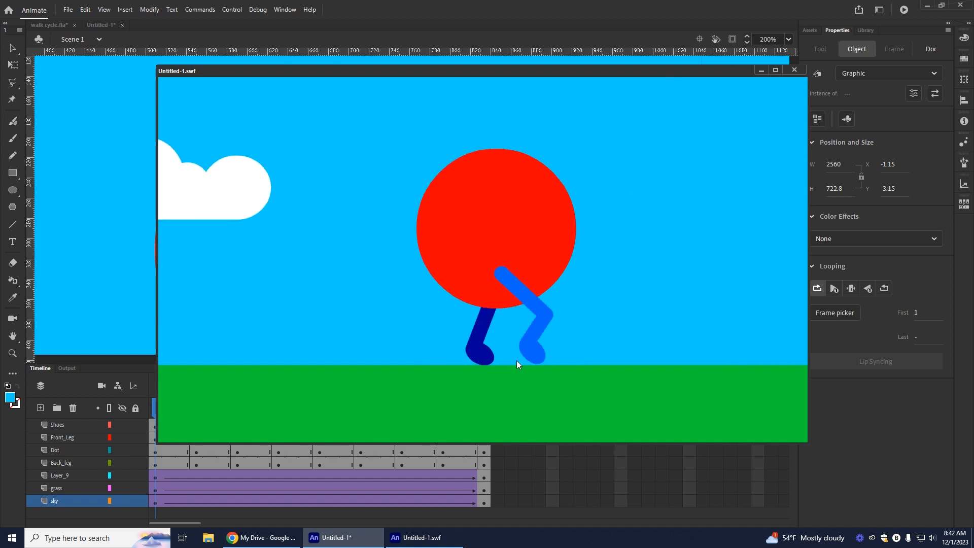
click(794, 70)
Step: Export the animation as an animated GIF named walkcycle2 into the Desktop folder that holds walk-cycle.gif
click(68, 10)
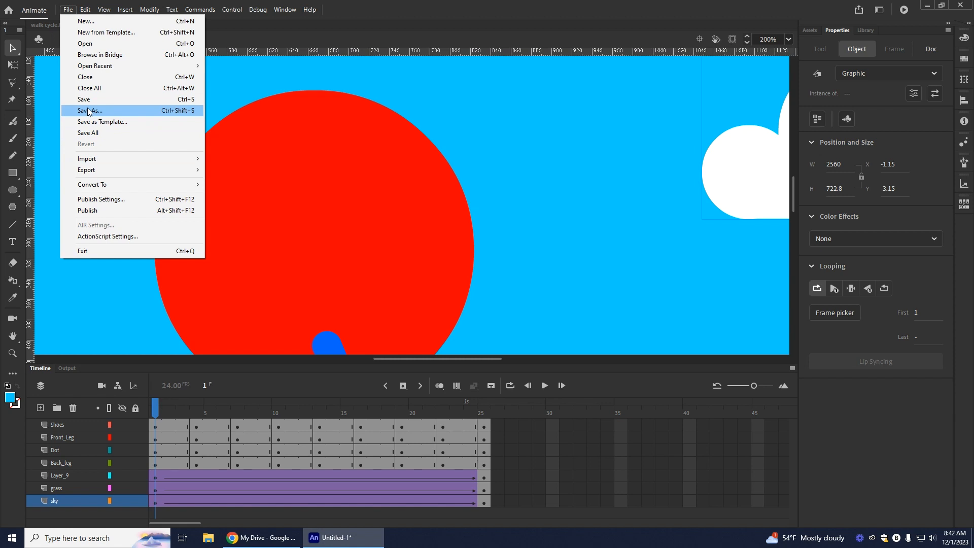
mouse_move(103, 172)
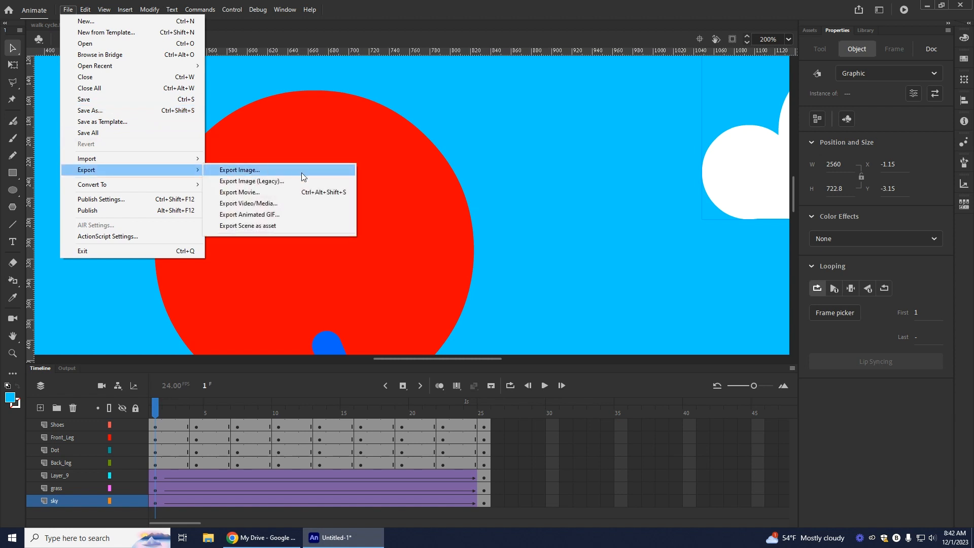
click(249, 216)
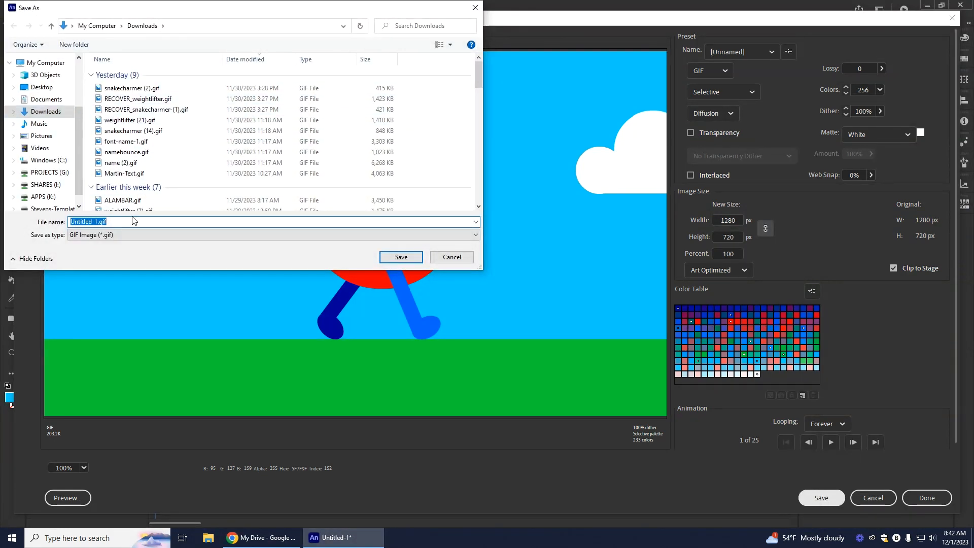
click(48, 88)
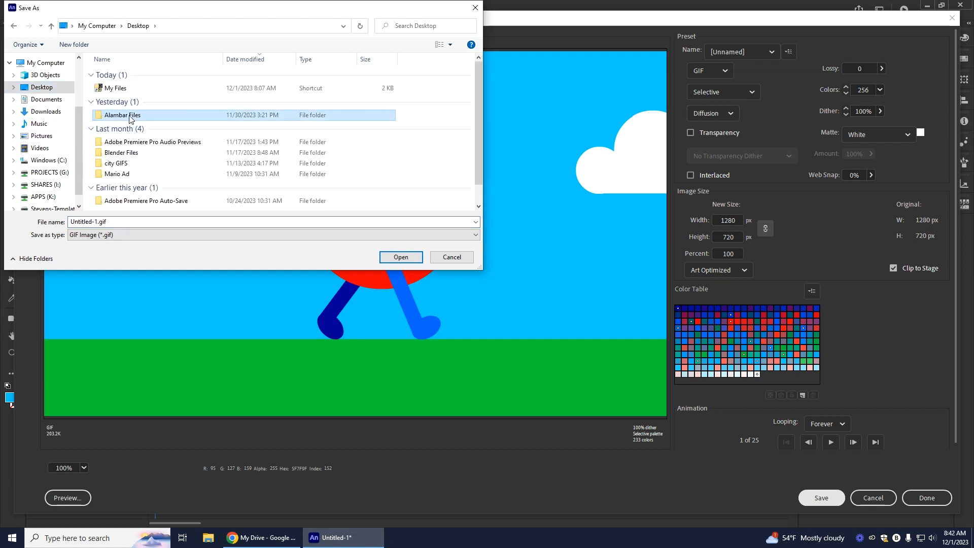
double_click(122, 115)
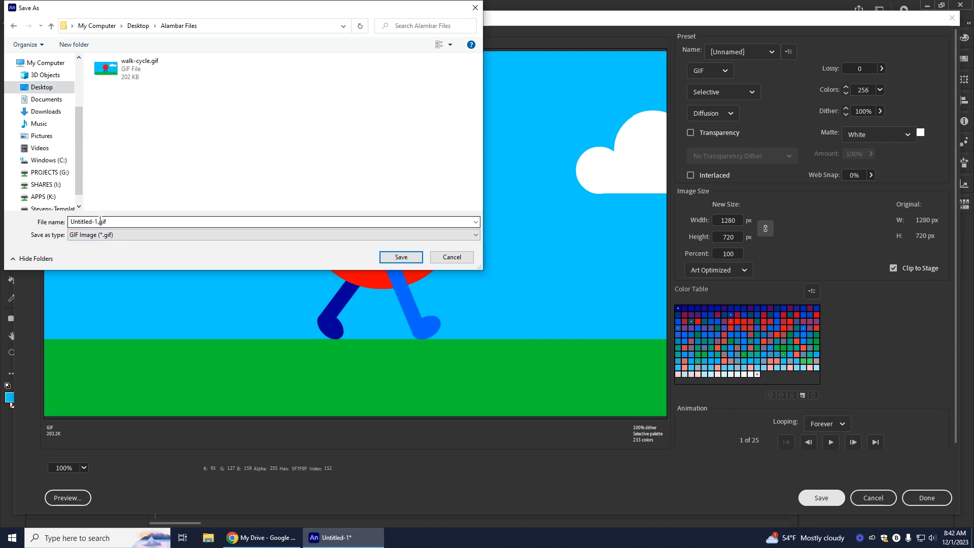
text(walk)
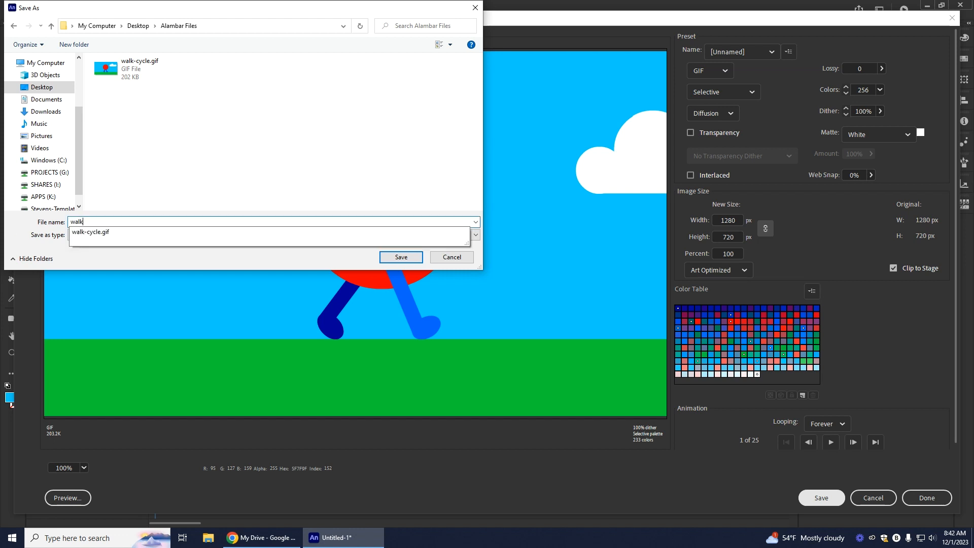
text(cycle2)
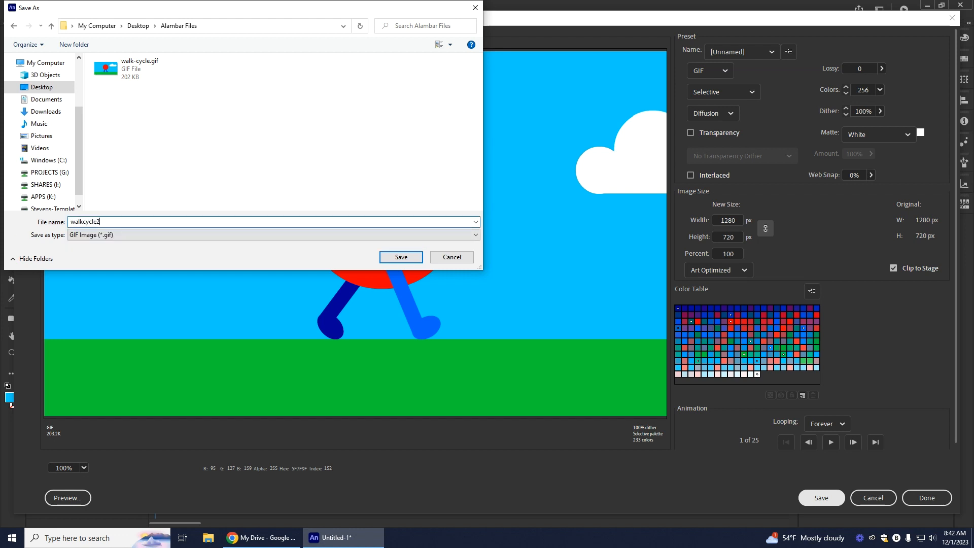
key(Return)
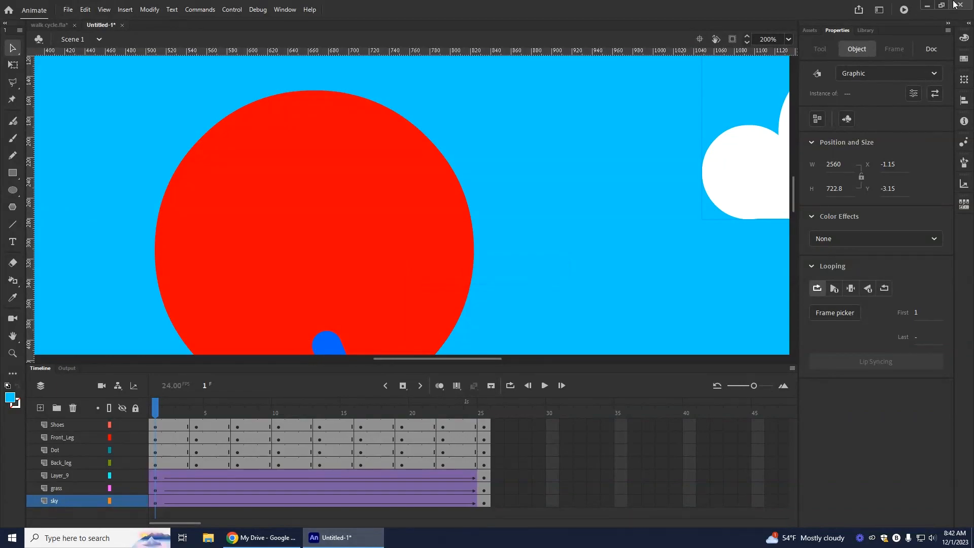
Step: Switch to the desktop, open the export folder and view walkcycle2.gif in Photos
click(928, 4)
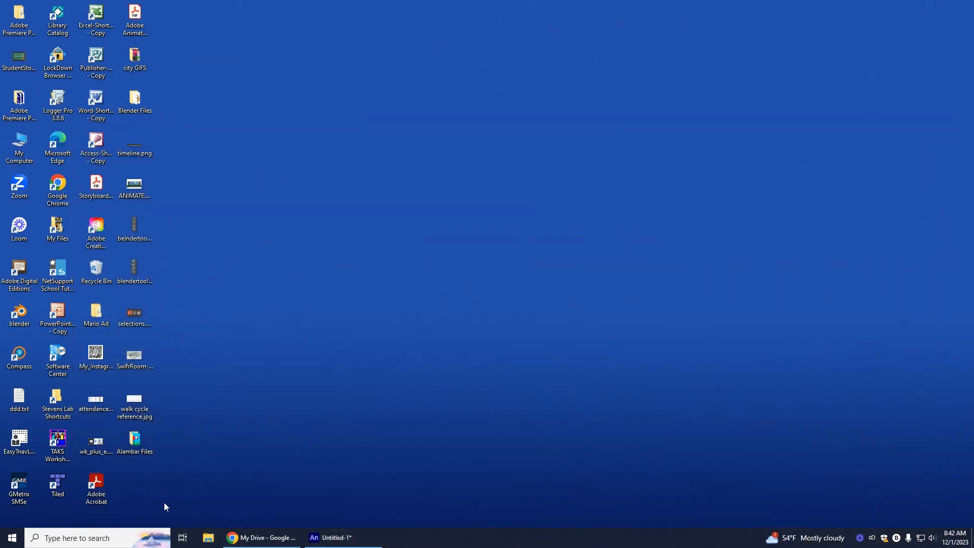
double_click(139, 452)
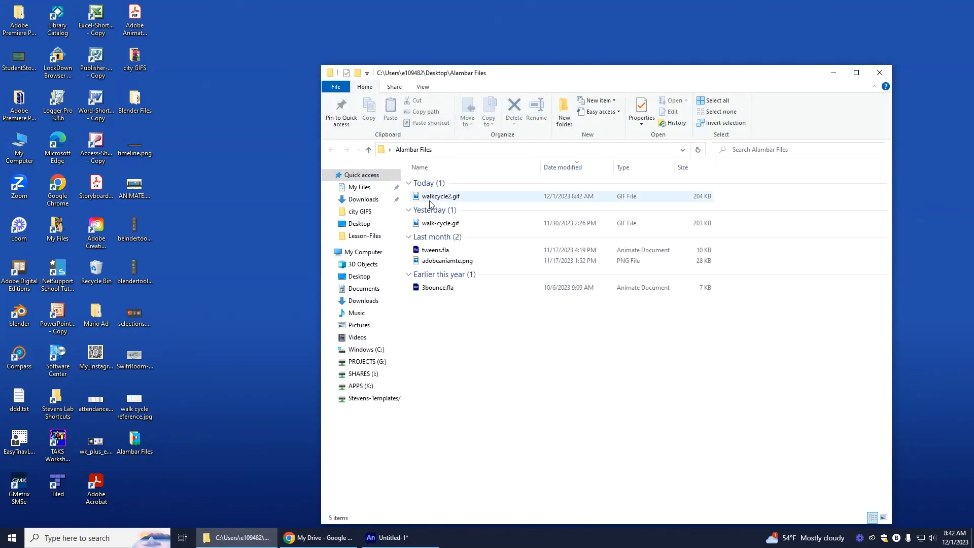
click(433, 200)
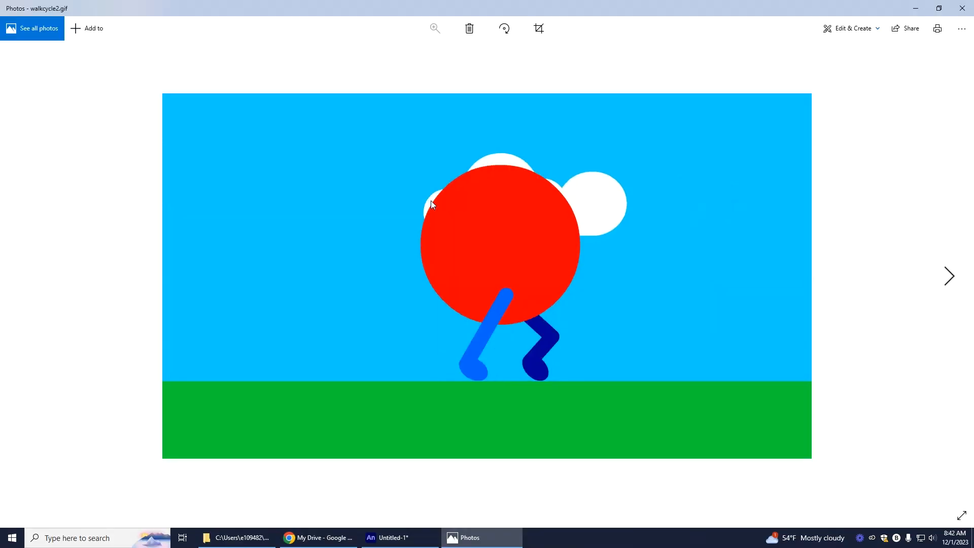